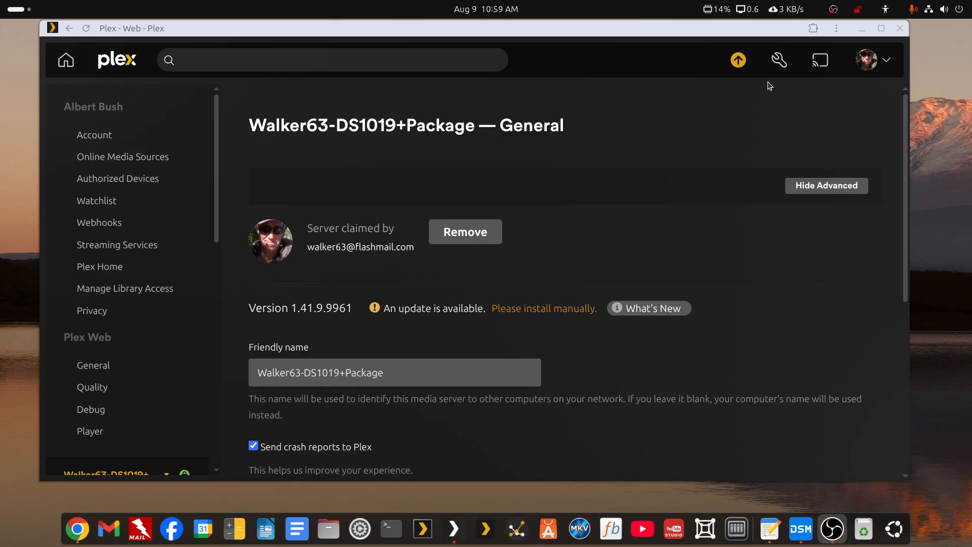
Review which servers show an available Plex update, then minimize the Plex Web window.
{"action": "left_click", "coordinate": [738, 60]}
{"action": "scroll", "coordinate": [701, 289], "scroll_direction": "down", "scroll_amount": 3}
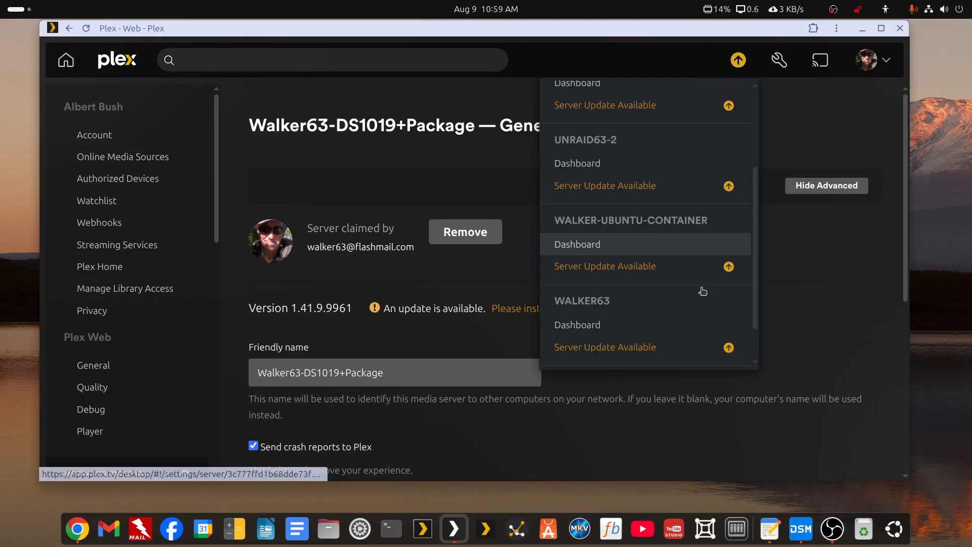
{"action": "scroll", "coordinate": [705, 287], "scroll_direction": "up", "scroll_amount": 3}
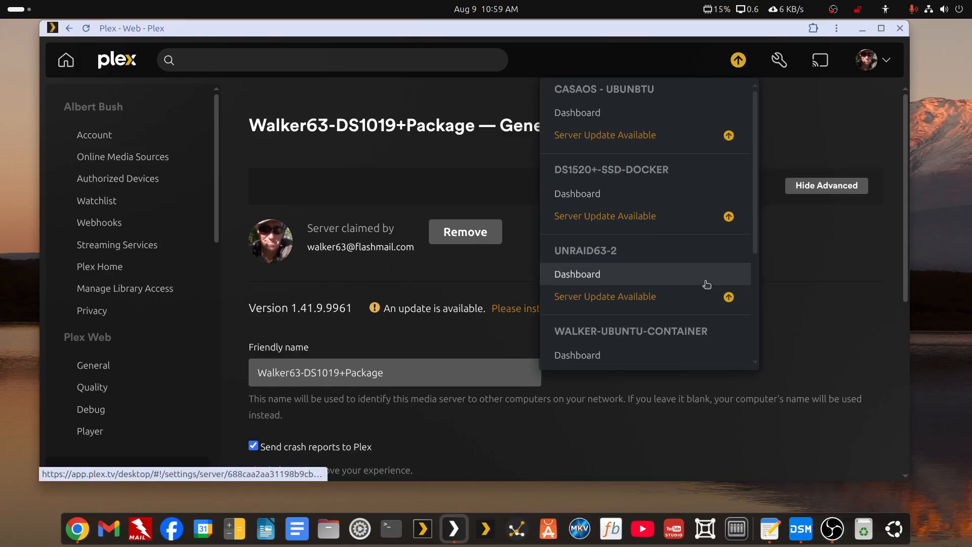
{"action": "scroll", "coordinate": [705, 287], "scroll_direction": "down", "scroll_amount": 3}
{"action": "scroll", "coordinate": [706, 285], "scroll_direction": "up", "scroll_amount": 3}
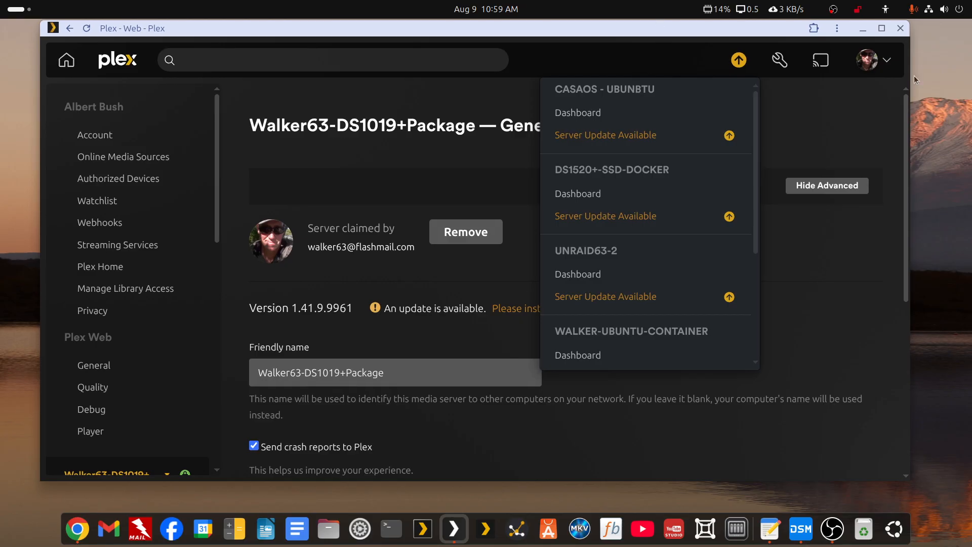
{"action": "left_click", "coordinate": [864, 29]}
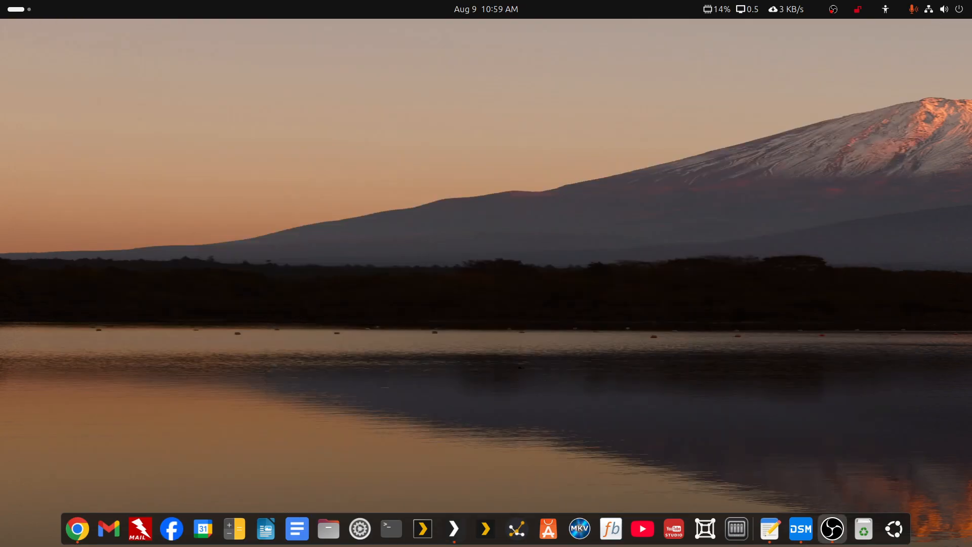
Bring the Text Editor notes window on screen, make it shorter and shift it slightly left.
{"action": "left_click_drag", "start_coordinate": [971, 74], "coordinate": [639, 55]}
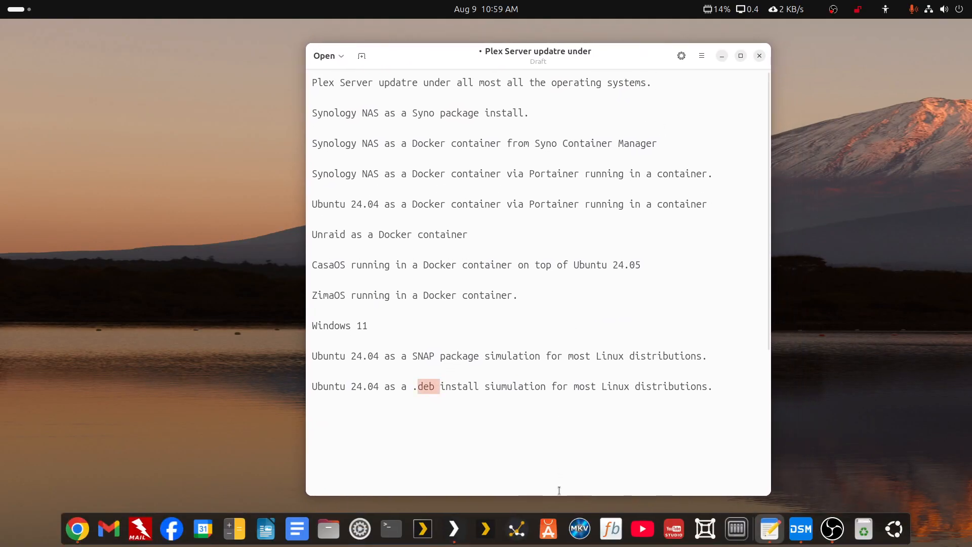
{"action": "left_click_drag", "start_coordinate": [557, 498], "coordinate": [559, 444]}
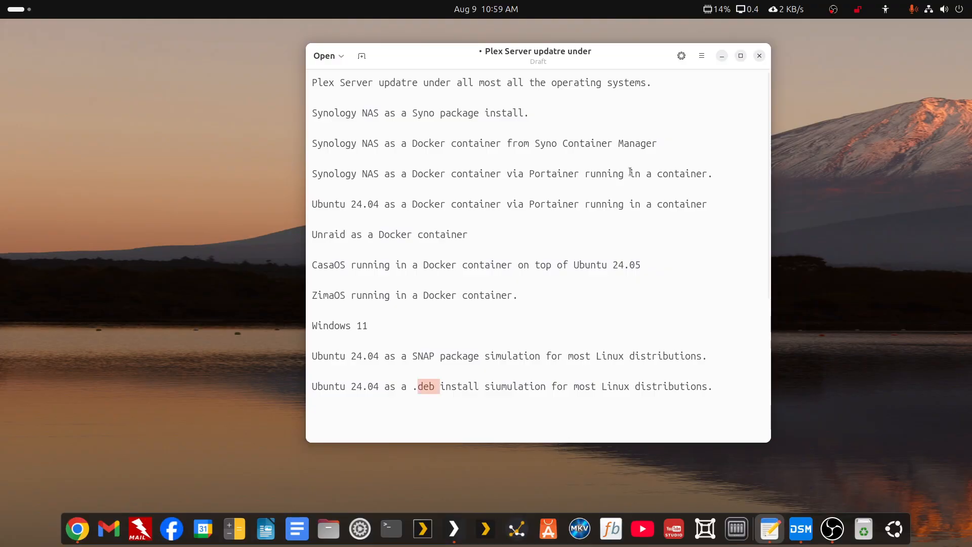
{"action": "left_click_drag", "start_coordinate": [639, 59], "coordinate": [618, 59]}
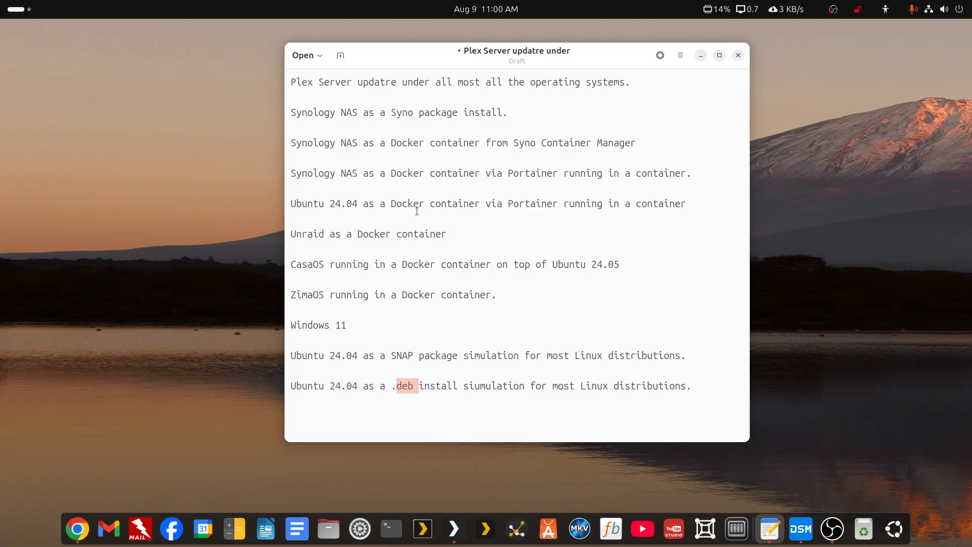
Highlight Portainer on the Ubuntu line, then the Unraid and CasaOS entries.
{"action": "left_click_drag", "start_coordinate": [507, 203], "coordinate": [555, 200]}
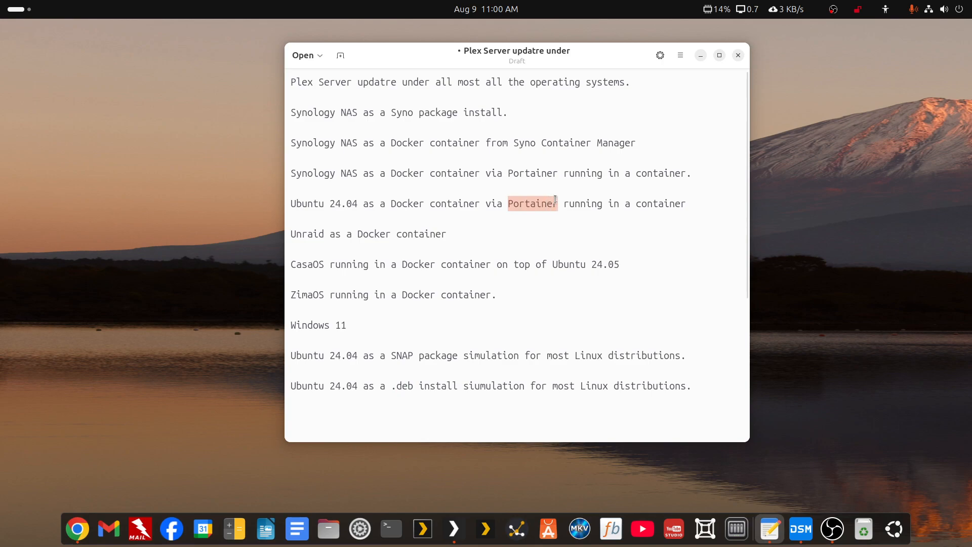
{"action": "left_click_drag", "start_coordinate": [447, 234], "coordinate": [285, 235]}
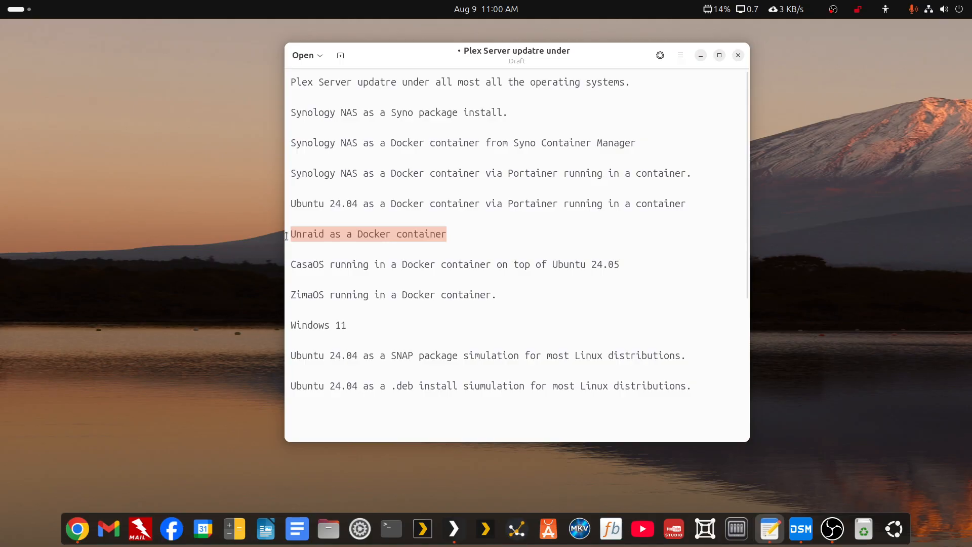
{"action": "left_click", "coordinate": [295, 234]}
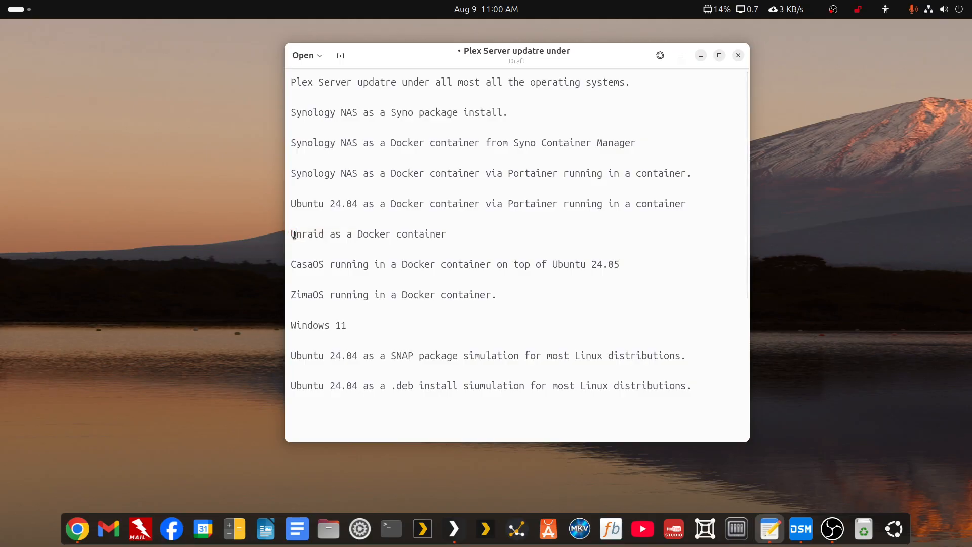
{"action": "left_click_drag", "start_coordinate": [291, 234], "coordinate": [321, 236]}
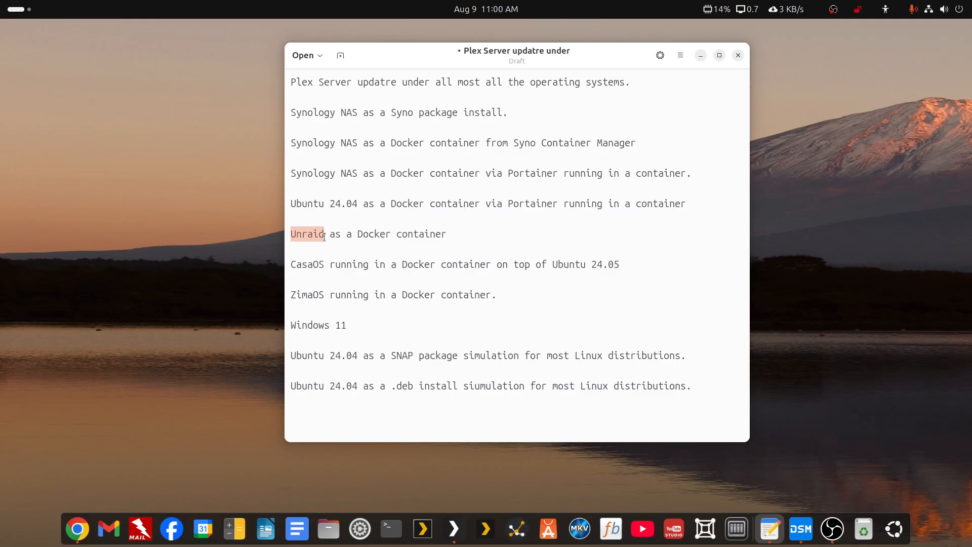
{"action": "left_click", "coordinate": [328, 235]}
{"action": "mouse_move", "coordinate": [325, 234]}
{"action": "left_mouse_down"}
{"action": "mouse_move", "coordinate": [291, 234]}
{"action": "mouse_move", "coordinate": [325, 234]}
{"action": "left_mouse_up"}
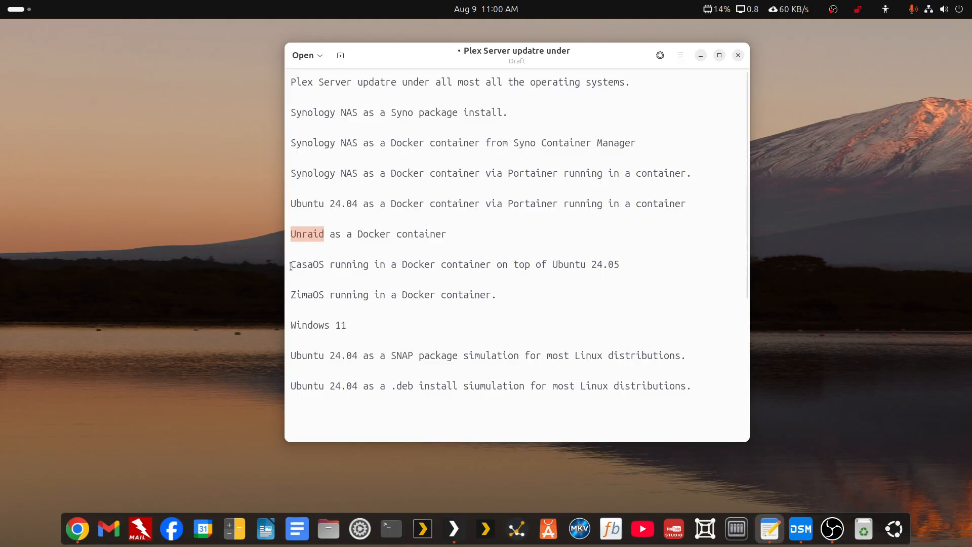
{"action": "left_click_drag", "start_coordinate": [290, 267], "coordinate": [321, 269]}
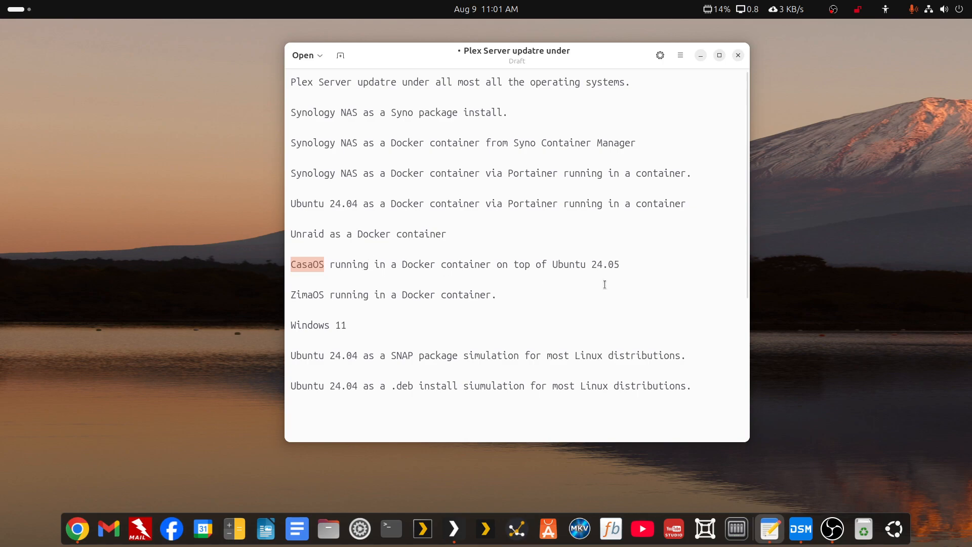
Change 24.05 to 24.04 on the CasaOS line, then highlight the ZimaOS and CasaOS entries.
{"action": "left_click_drag", "start_coordinate": [618, 264], "coordinate": [611, 266]}
{"action": "type", "text": "4"}
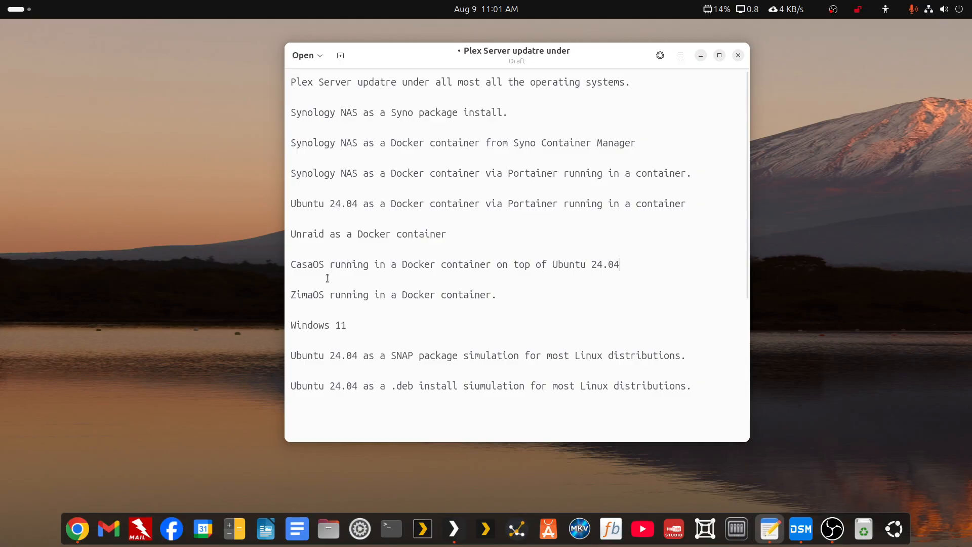
{"action": "left_click", "coordinate": [291, 296]}
{"action": "left_click_drag", "start_coordinate": [292, 296], "coordinate": [490, 296]}
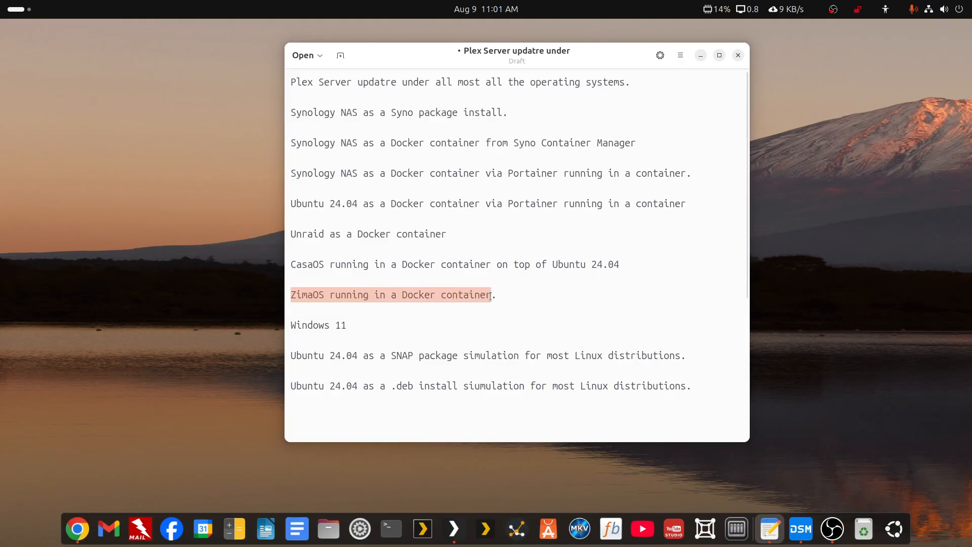
{"action": "left_click_drag", "start_coordinate": [291, 264], "coordinate": [323, 265]}
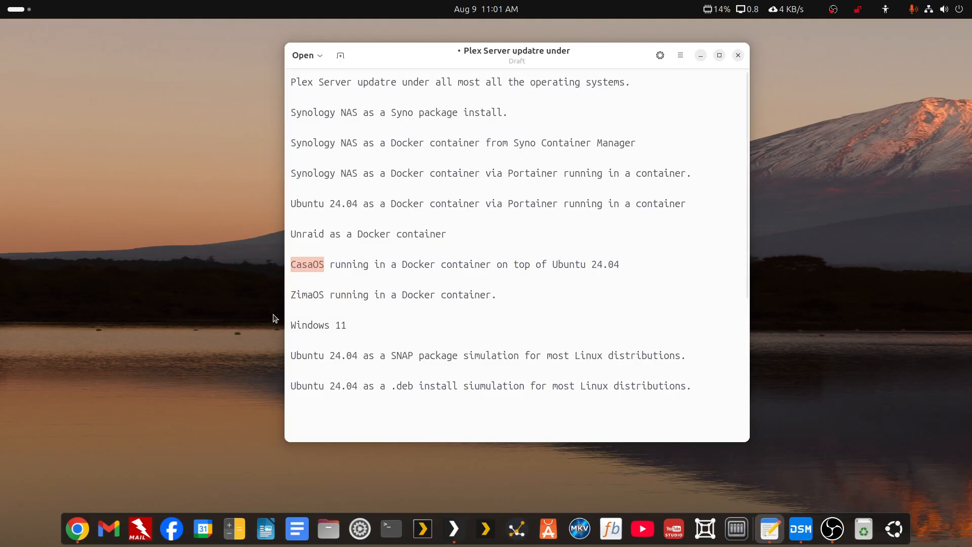
{"action": "left_click", "coordinate": [290, 299]}
{"action": "left_click_drag", "start_coordinate": [290, 300], "coordinate": [323, 292]}
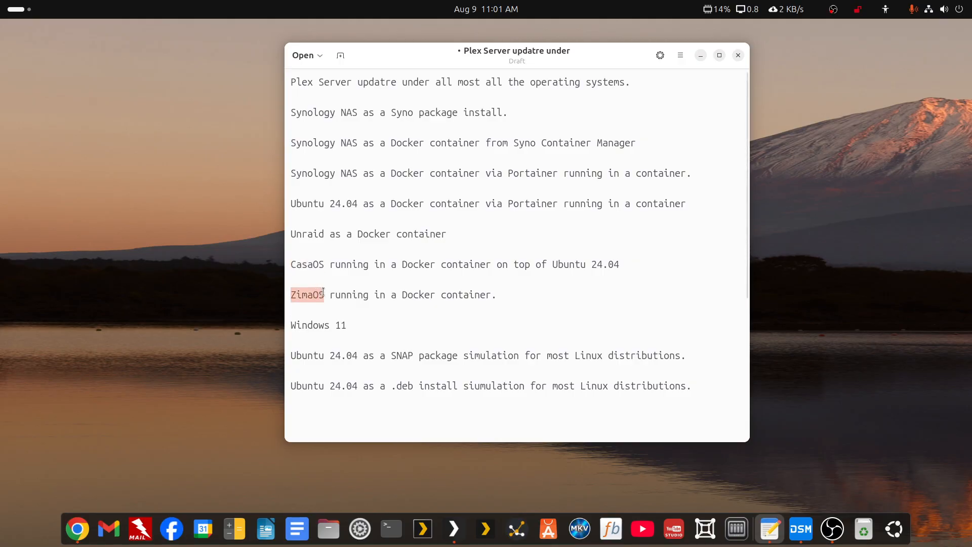
{"action": "left_click", "coordinate": [322, 292]}
{"action": "left_click_drag", "start_coordinate": [290, 294], "coordinate": [326, 292]}
Highlight the CasaOS, Windows 11 and SNAP package lines, then move the notes off screen.
{"action": "left_click_drag", "start_coordinate": [290, 264], "coordinate": [323, 266]}
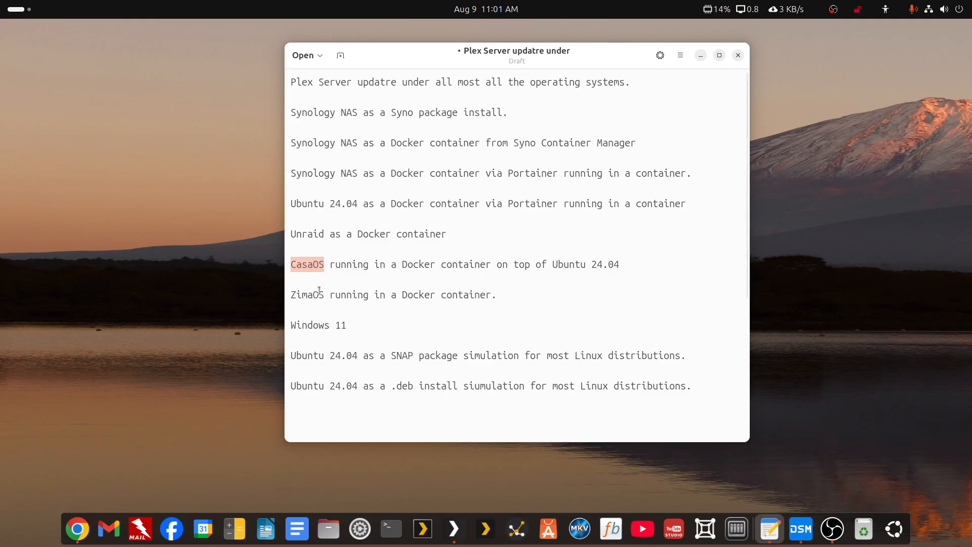
{"action": "left_click_drag", "start_coordinate": [290, 328], "coordinate": [348, 324]}
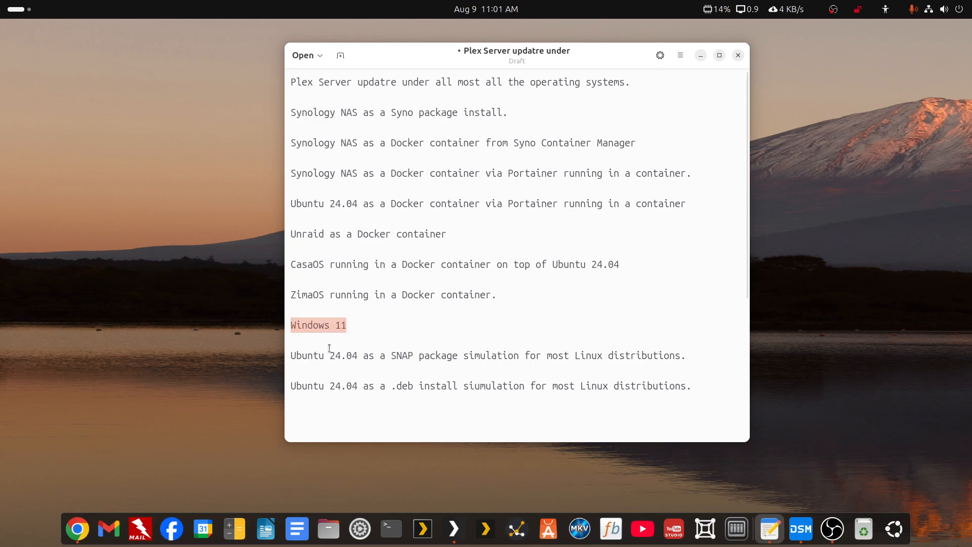
{"action": "left_click", "coordinate": [289, 356]}
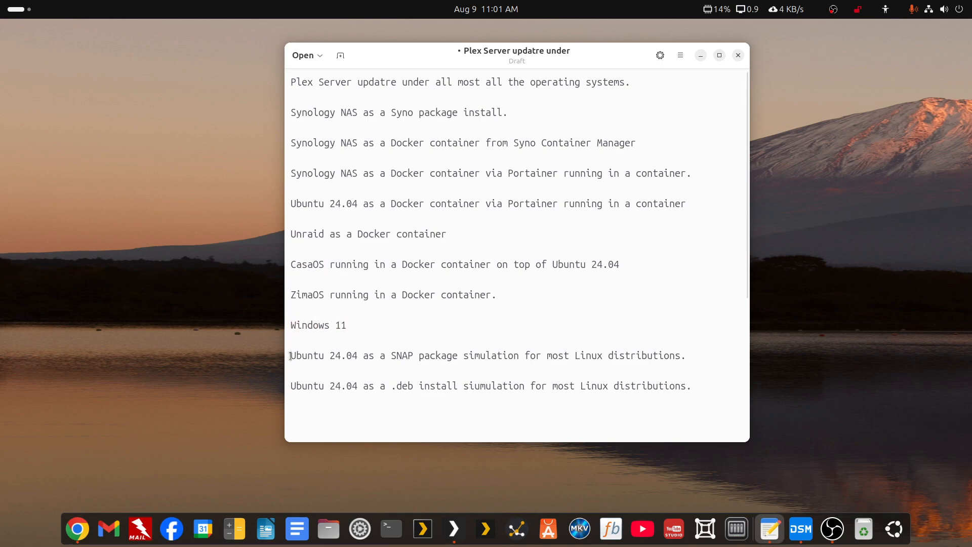
{"action": "left_click_drag", "start_coordinate": [290, 356], "coordinate": [459, 353]}
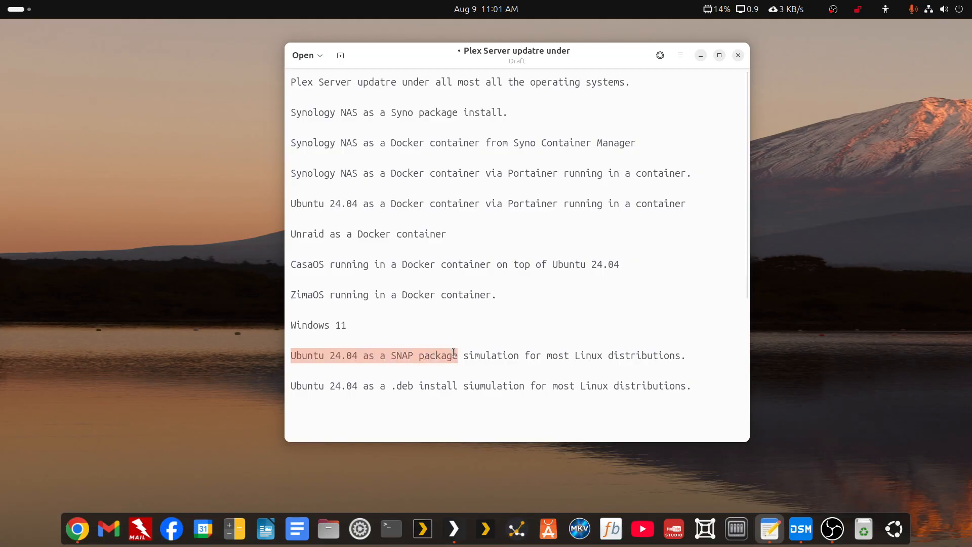
{"action": "left_click", "coordinate": [452, 353]}
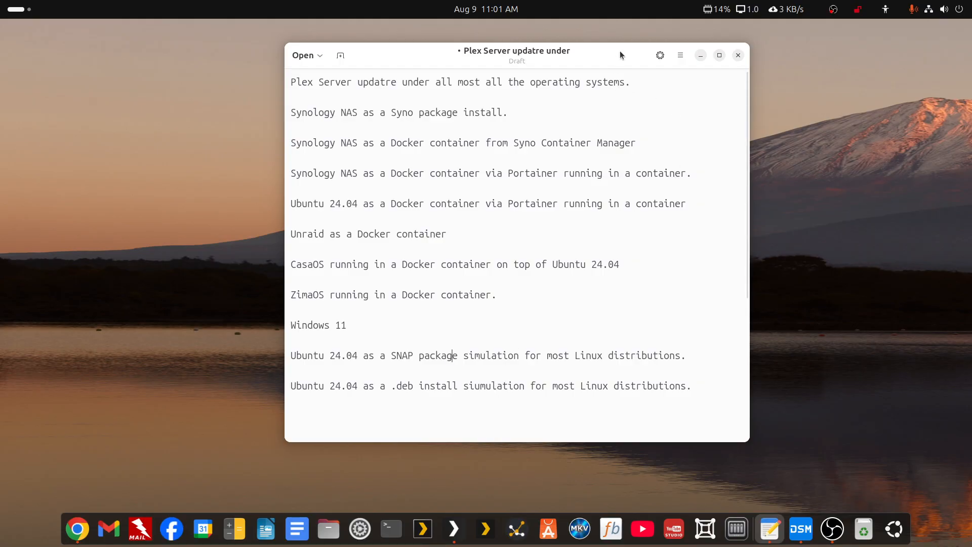
{"action": "left_click_drag", "start_coordinate": [617, 55], "coordinate": [971, 132]}
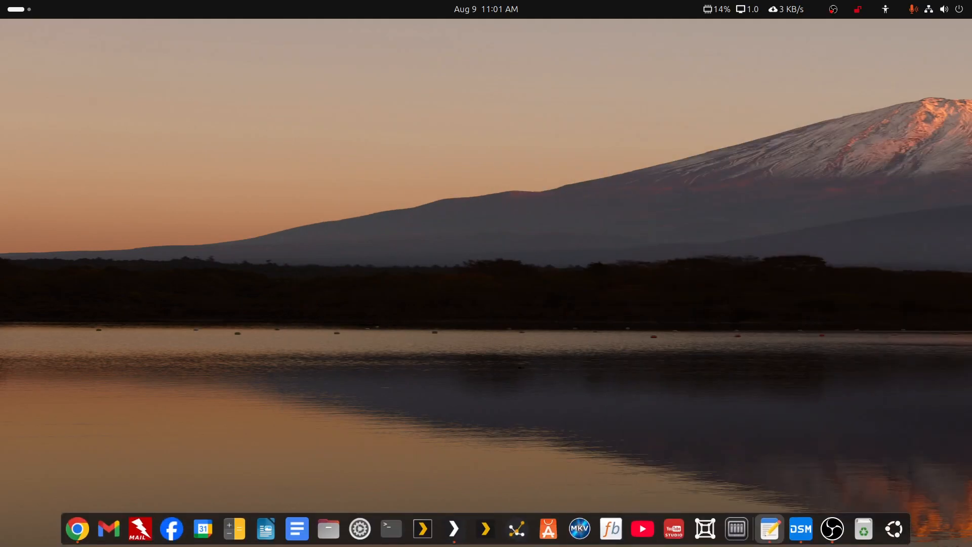
Bring Plex Web back and scroll through the server update list before closing it.
{"action": "left_click", "coordinate": [454, 529]}
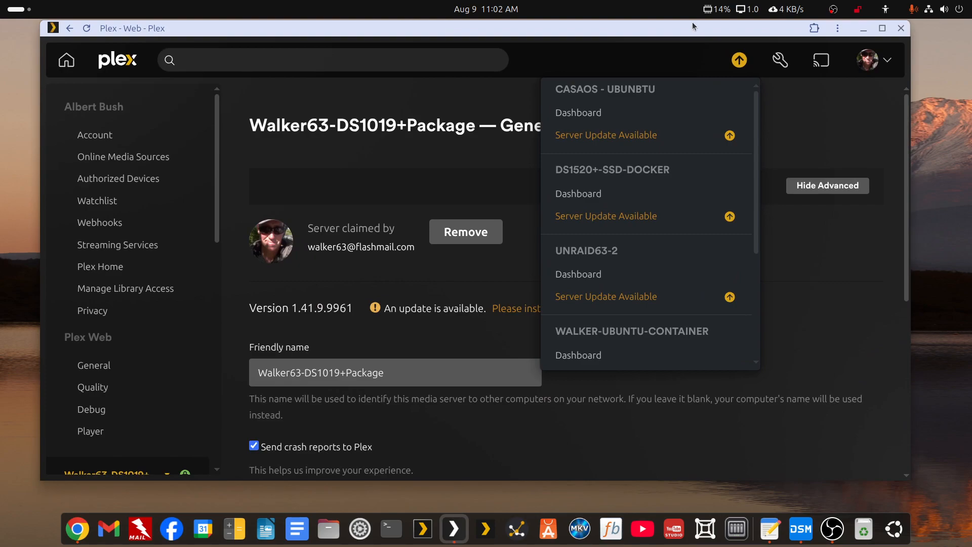
{"action": "scroll", "coordinate": [659, 188], "scroll_direction": "down", "scroll_amount": 3}
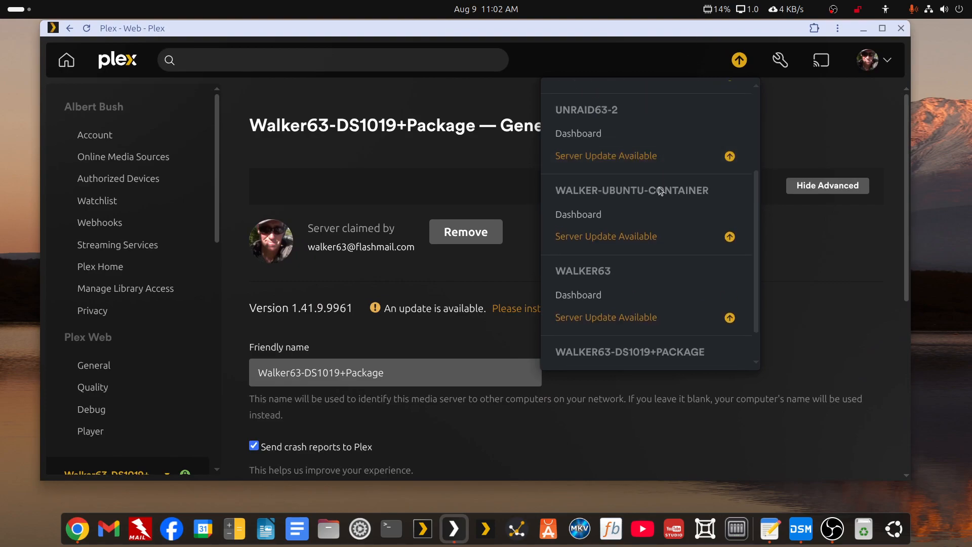
{"action": "scroll", "coordinate": [658, 192], "scroll_direction": "down", "scroll_amount": 1}
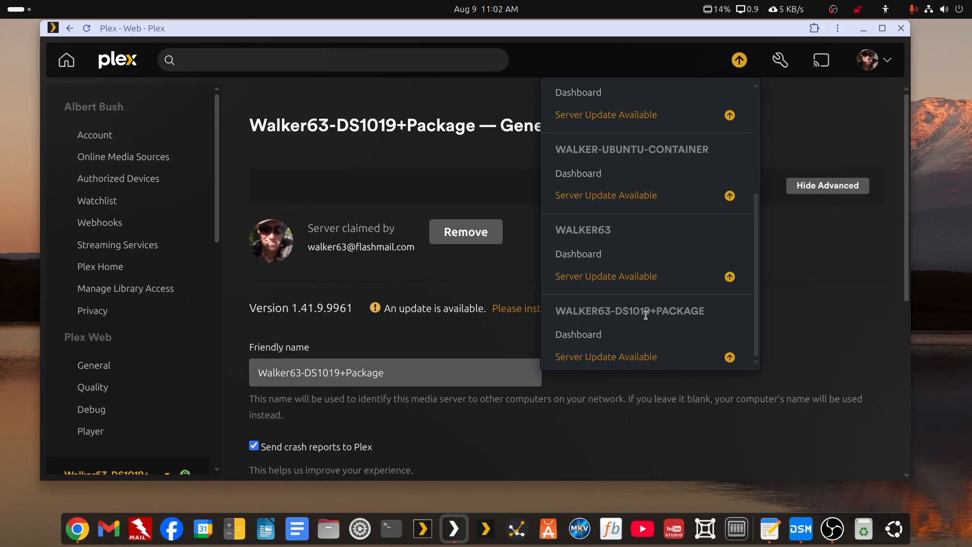
{"action": "left_click", "coordinate": [380, 169]}
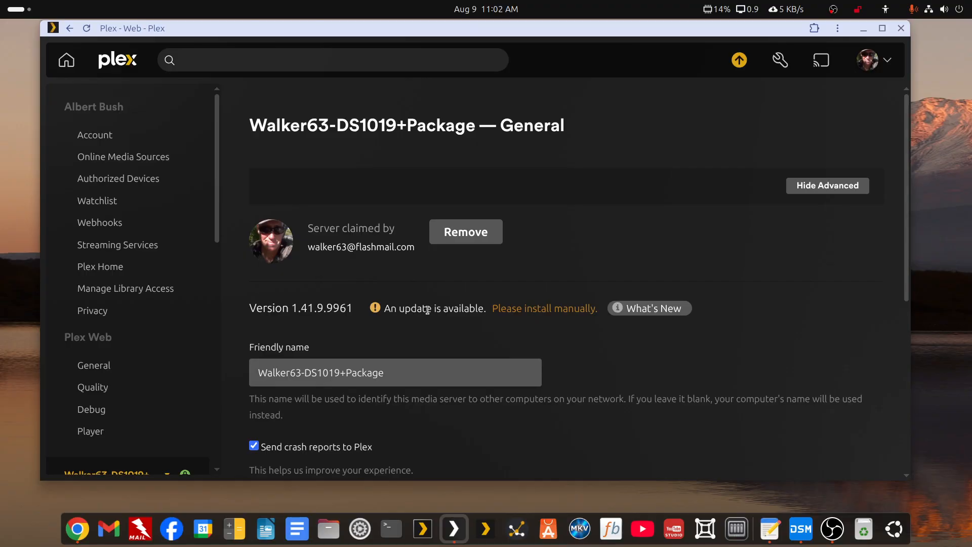
Confirm Walker63-DS1019+Package at 1.41.9.9961 needs a manual update, then switch to the DiskStation.
{"action": "scroll", "coordinate": [427, 310], "scroll_direction": "down", "scroll_amount": 5}
{"action": "scroll", "coordinate": [56, 382], "scroll_direction": "down", "scroll_amount": 5}
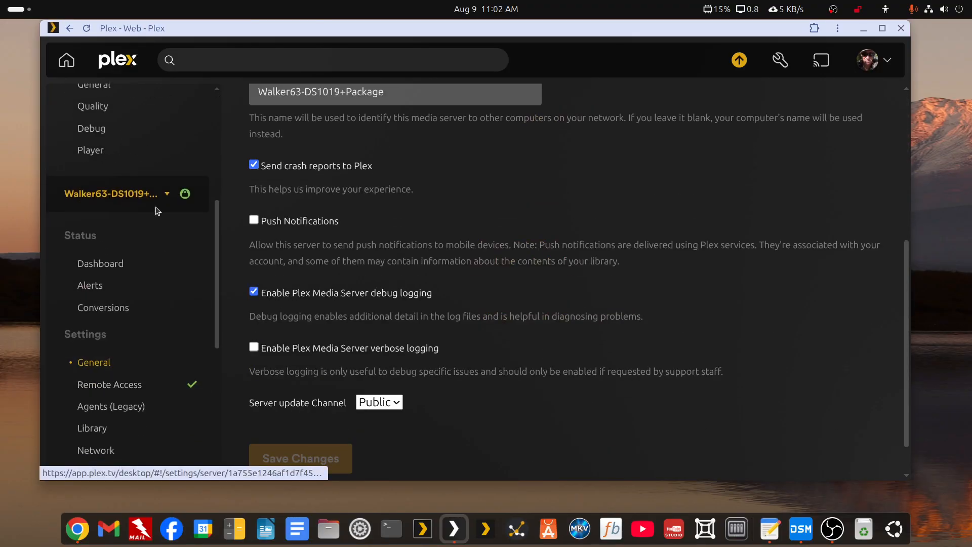
{"action": "left_click", "coordinate": [161, 197]}
{"action": "scroll", "coordinate": [144, 226], "scroll_direction": "down", "scroll_amount": 1}
{"action": "scroll", "coordinate": [144, 226], "scroll_direction": "up", "scroll_amount": 1}
{"action": "left_click", "coordinate": [164, 195]}
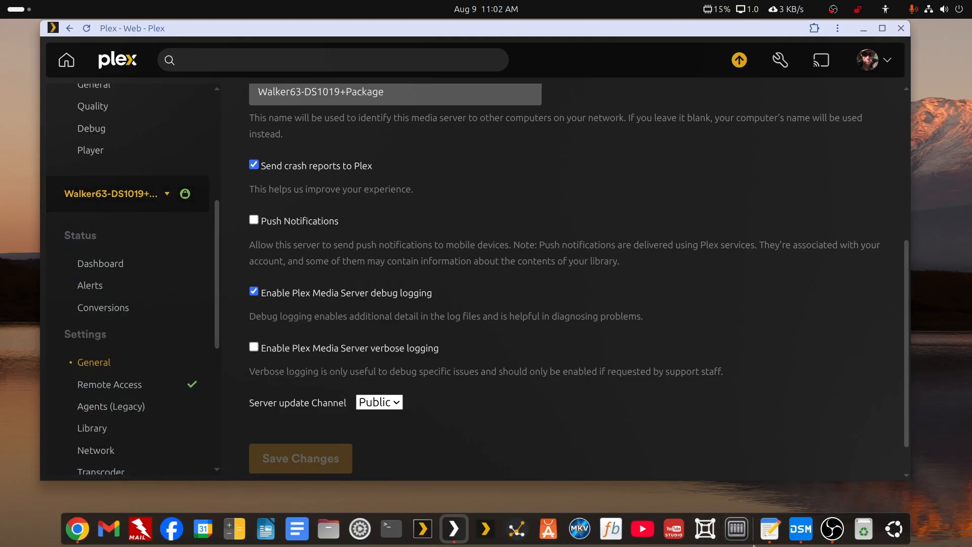
{"action": "left_click", "coordinate": [800, 529]}
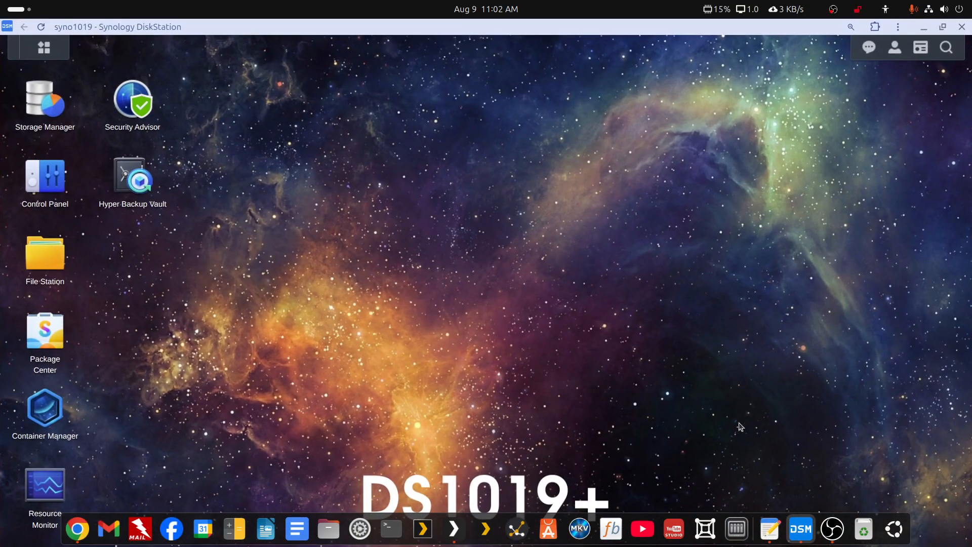
{"action": "left_click", "coordinate": [45, 336]}
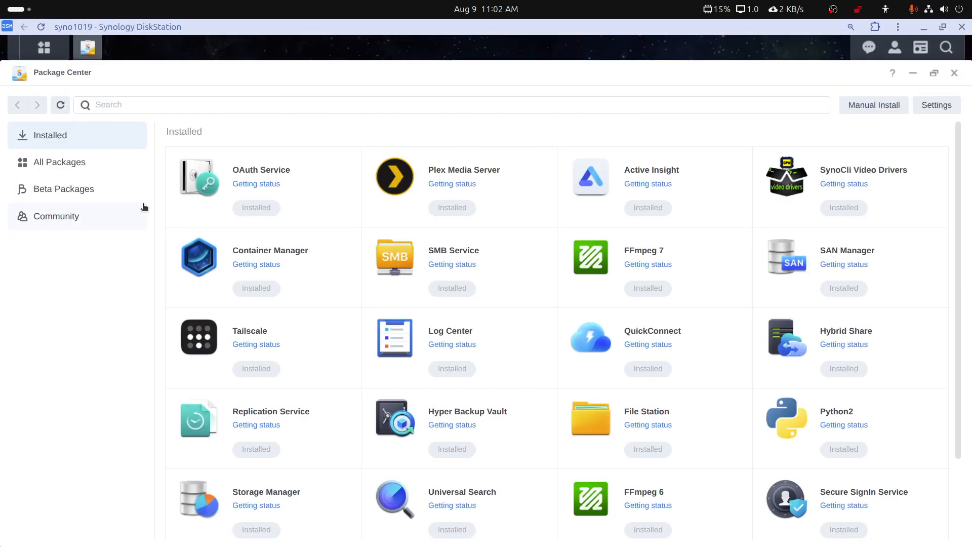
{"action": "left_click", "coordinate": [458, 174]}
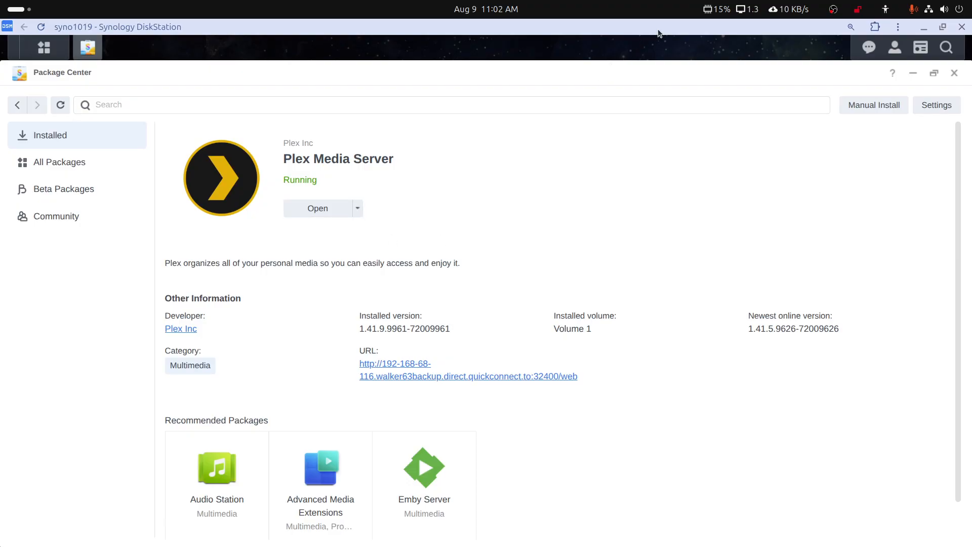
{"action": "mouse_move", "coordinate": [557, 542]}
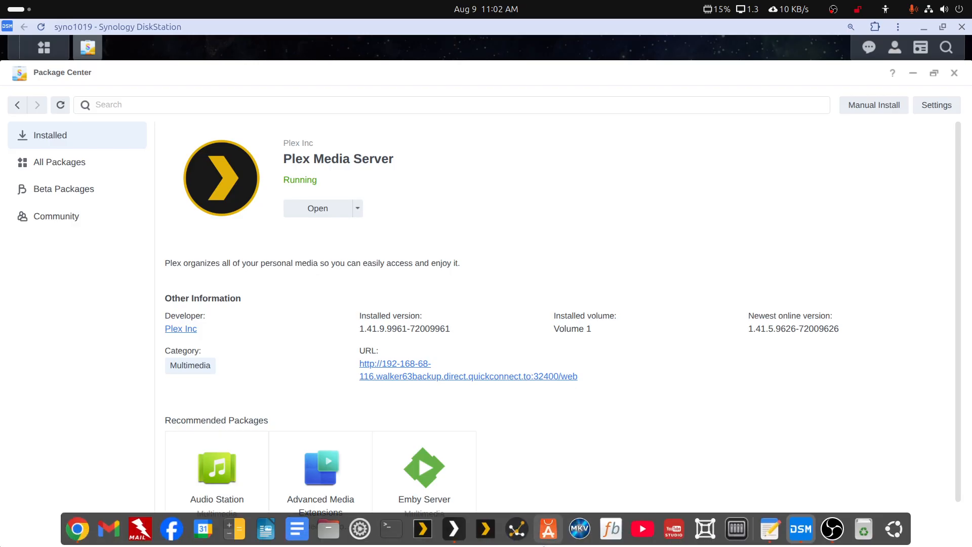
{"action": "left_click", "coordinate": [453, 529]}
{"action": "scroll", "coordinate": [495, 260], "scroll_direction": "up", "scroll_amount": 5}
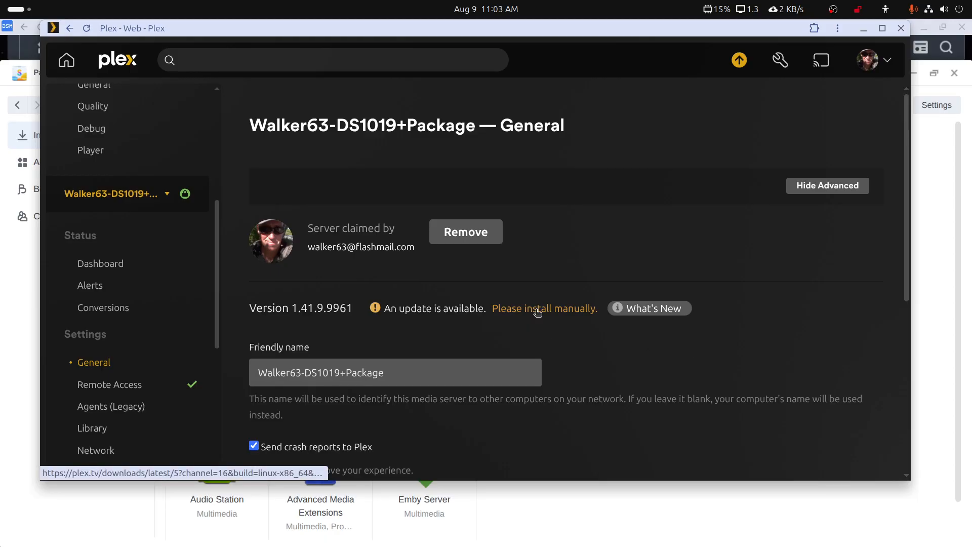
Save PlexMediaServer-1.42.1.10054-f333bdaa8-x86_64_DSM72.spk to Downloads and minimize Chrome.
{"action": "left_click", "coordinate": [538, 313]}
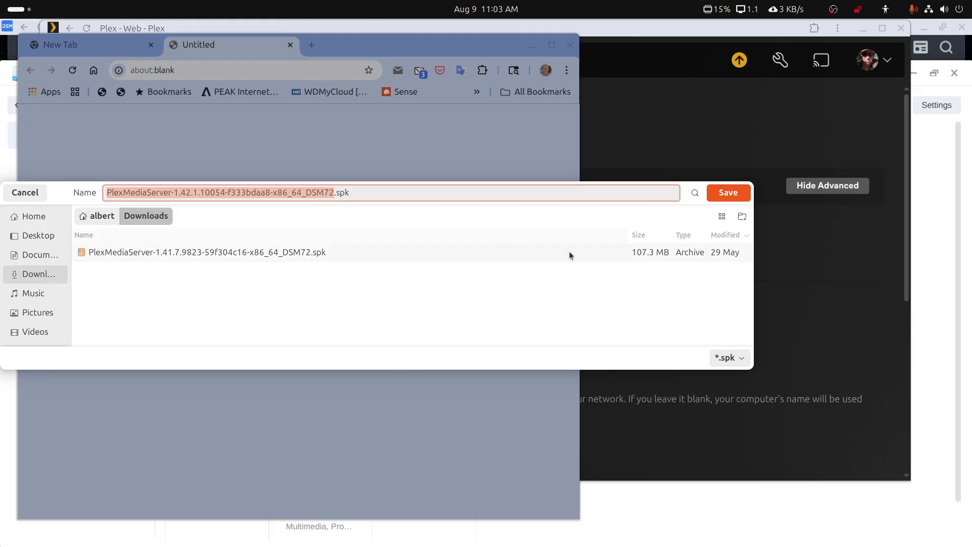
{"action": "left_click", "coordinate": [723, 194]}
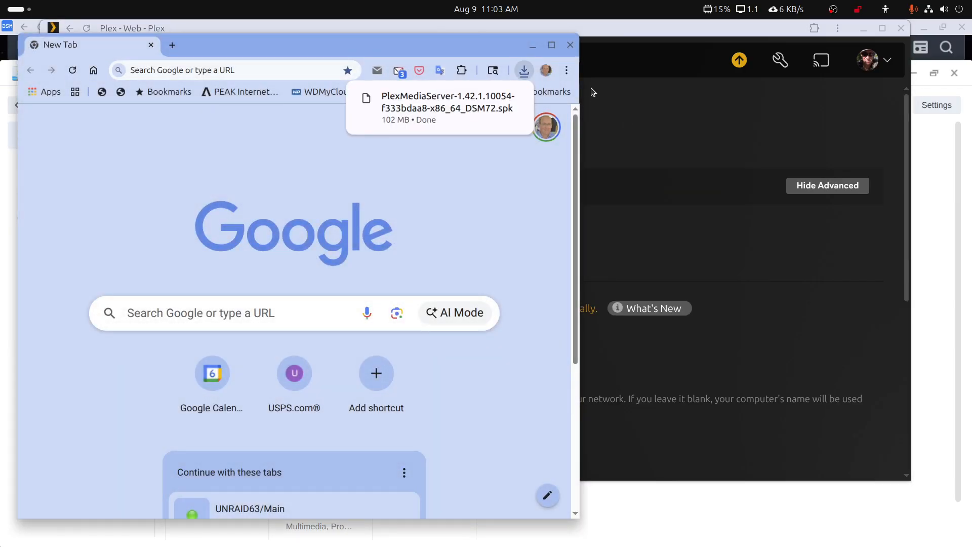
{"action": "left_click", "coordinate": [532, 46]}
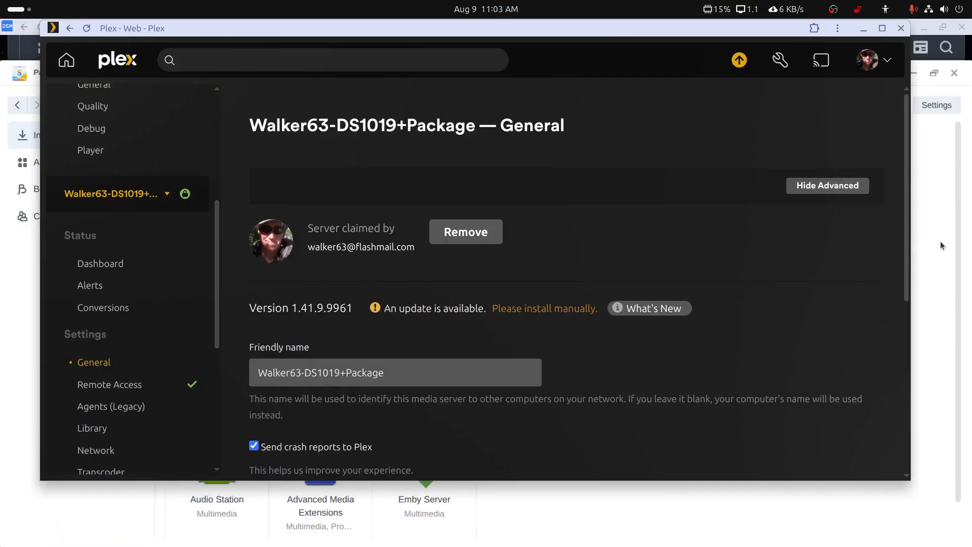
Stop the Plex Media Server package in Package Center and confirm the stop.
{"action": "left_click", "coordinate": [956, 238]}
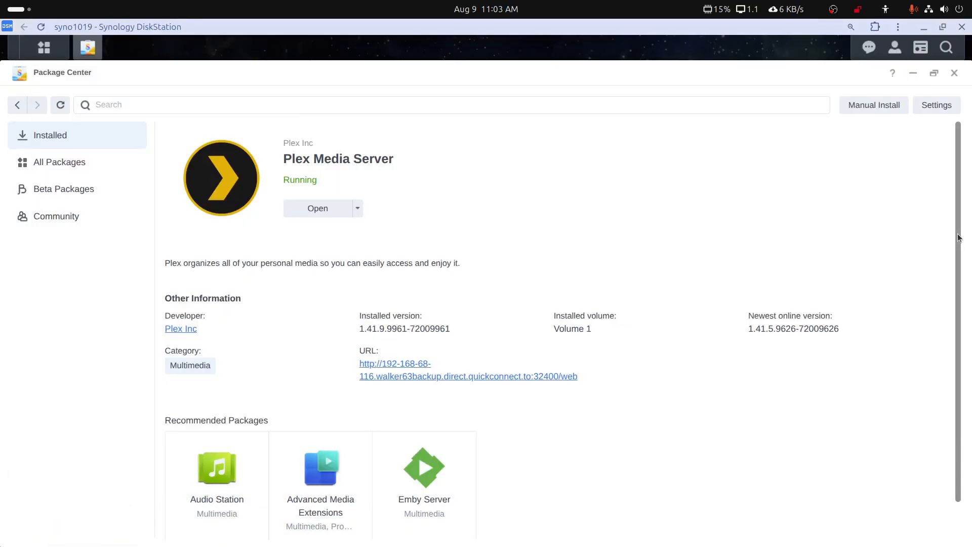
{"action": "left_click", "coordinate": [358, 210]}
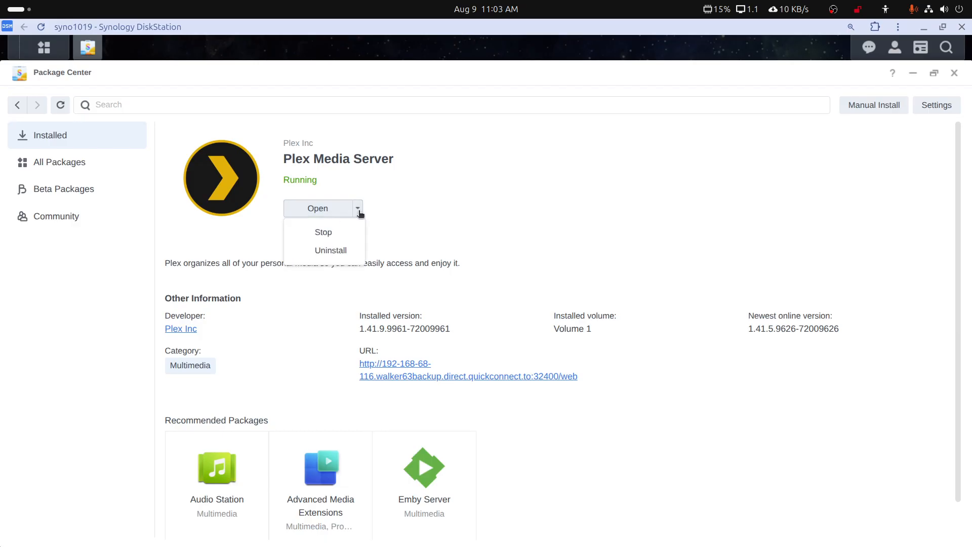
{"action": "left_click", "coordinate": [327, 232]}
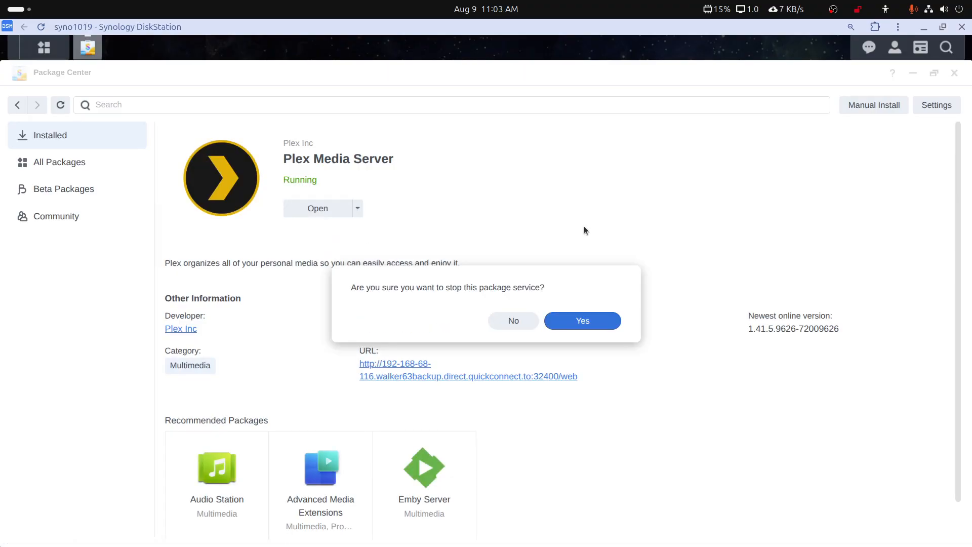
{"action": "left_click", "coordinate": [581, 321]}
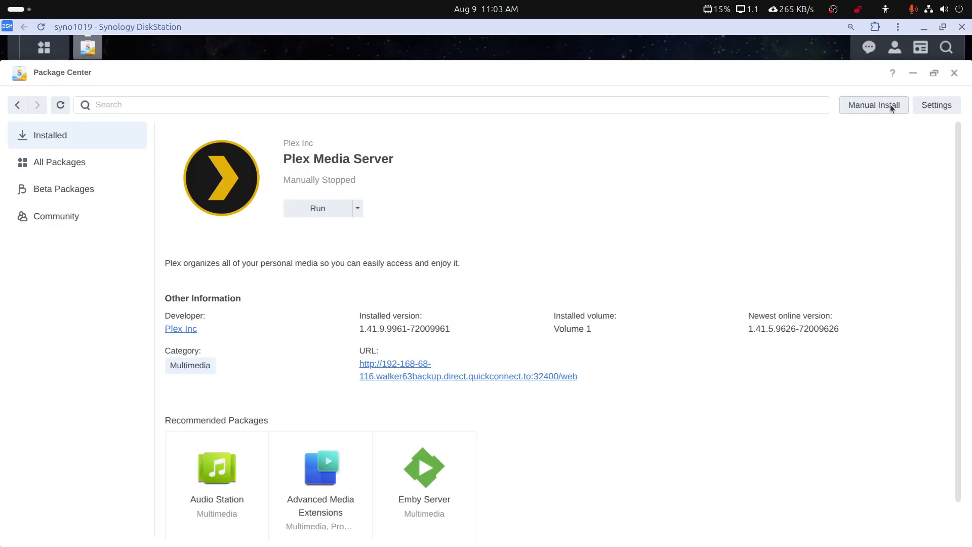
Manually install from the downloaded PlexMediaServer-1.42.1.10054 .spk file in Downloads.
{"action": "left_click", "coordinate": [857, 110]}
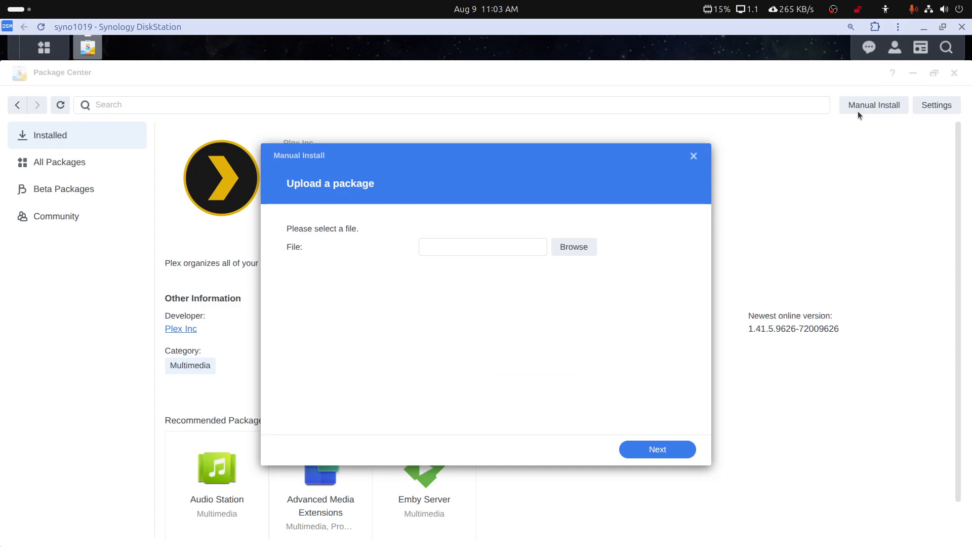
{"action": "left_click", "coordinate": [576, 248]}
{"action": "left_click", "coordinate": [327, 260]}
{"action": "left_click", "coordinate": [837, 200]}
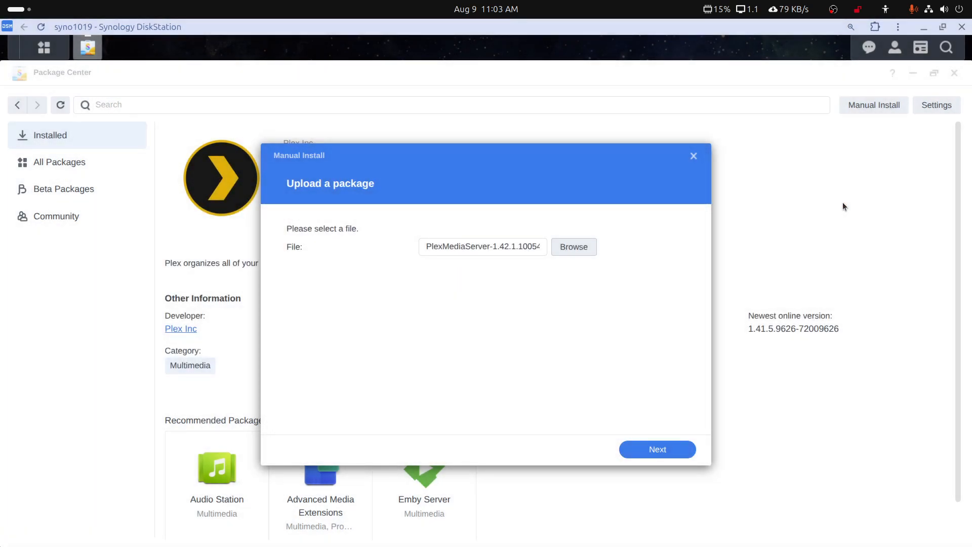
{"action": "left_click", "coordinate": [658, 447]}
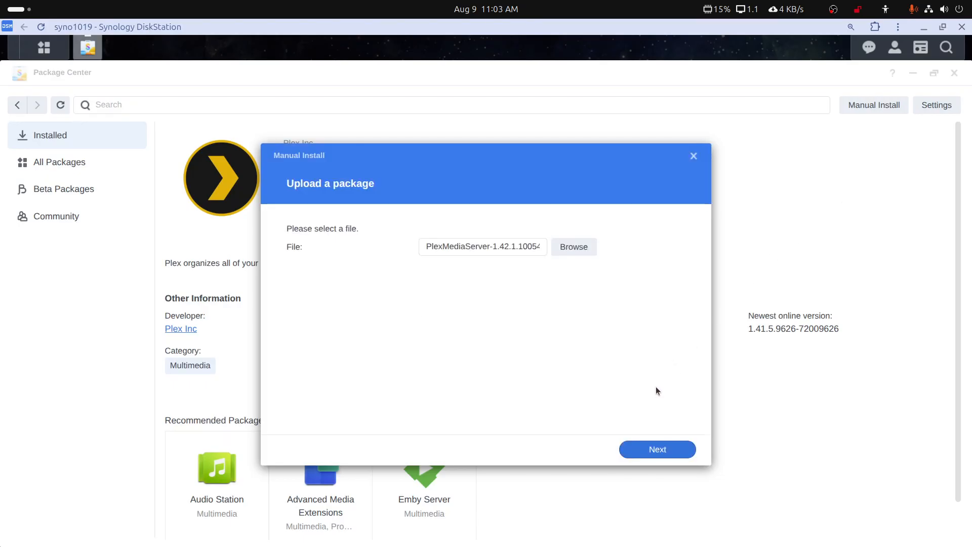
Accept the warning, finish the 1.42.1.10054 update, run Plex Media Server and close Package Center.
{"action": "left_click", "coordinate": [638, 339]}
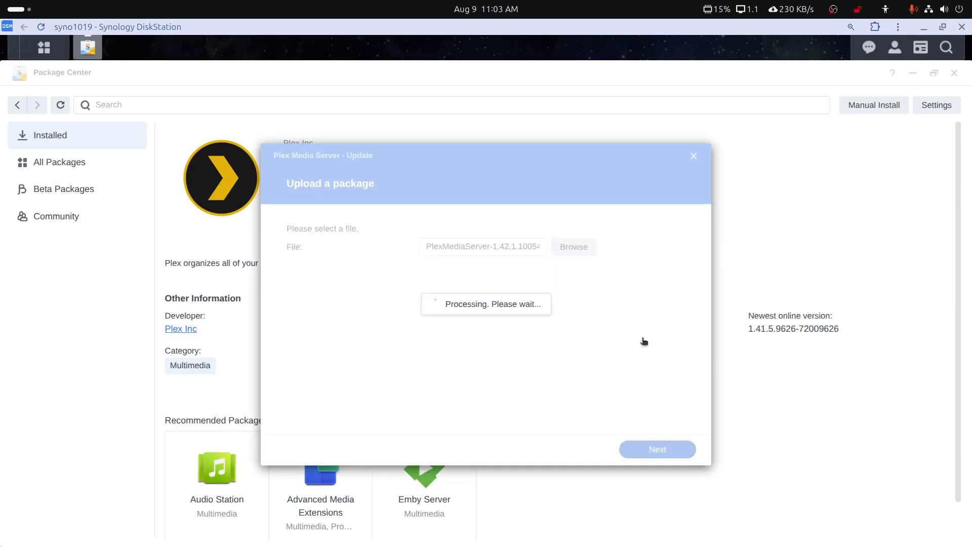
{"action": "left_click", "coordinate": [651, 450]}
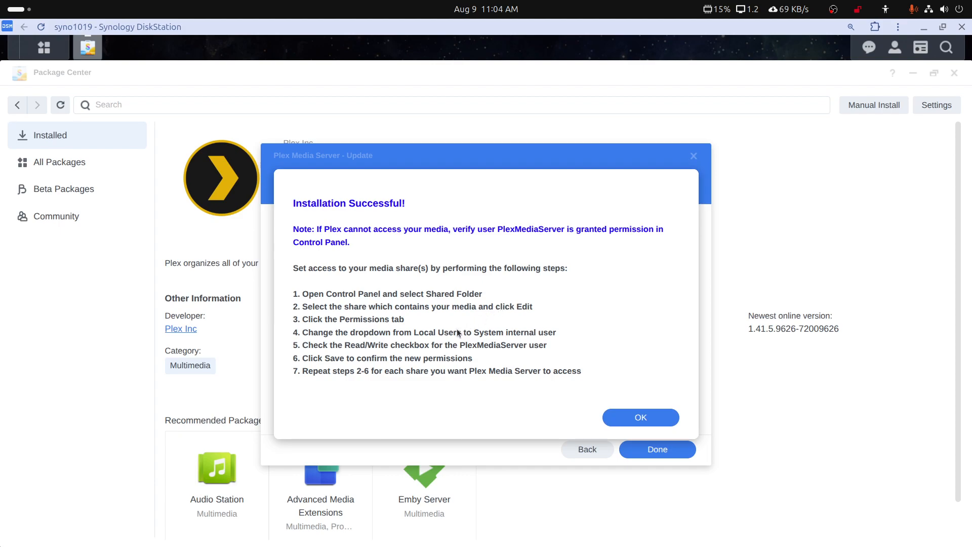
{"action": "left_click", "coordinate": [653, 418]}
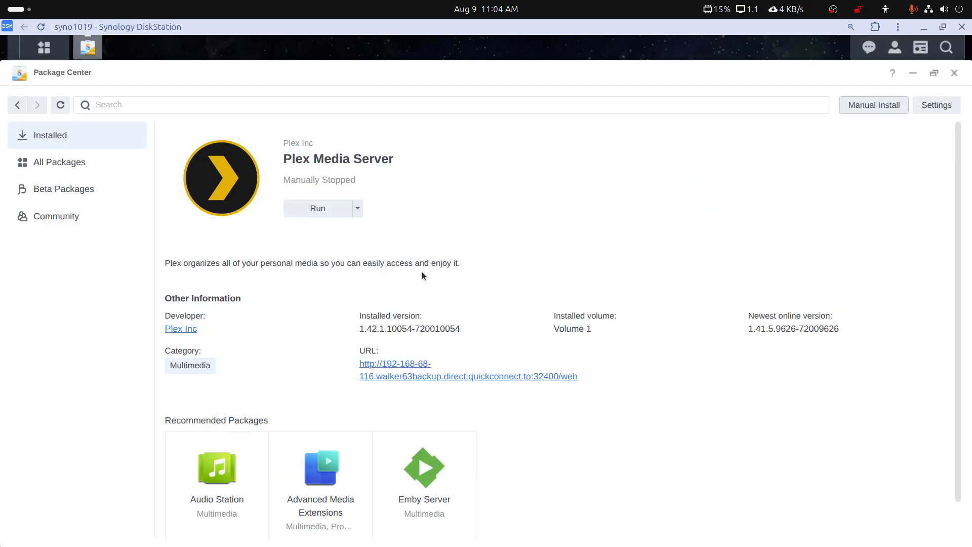
{"action": "left_click", "coordinate": [331, 212]}
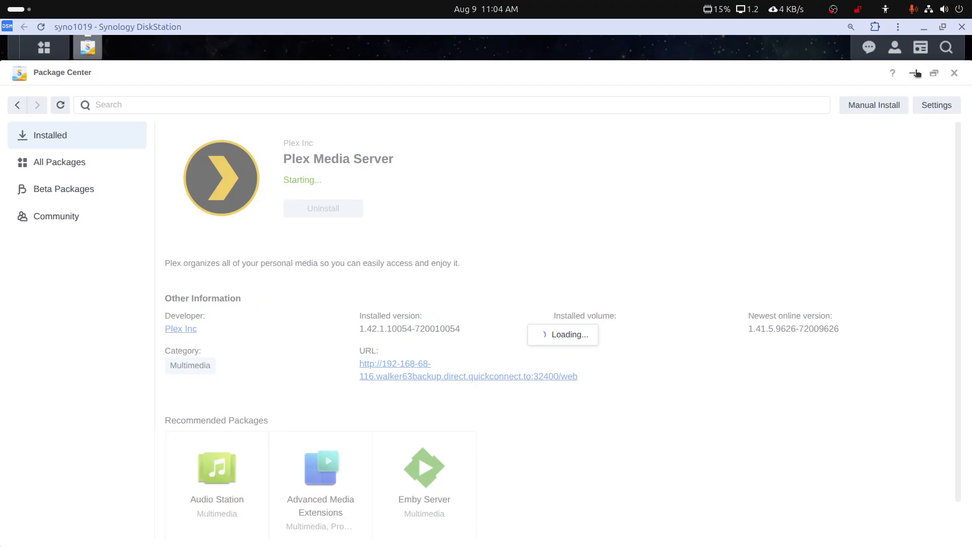
{"action": "left_click", "coordinate": [954, 73]}
Dismiss Limited Connection and reload Plex Web to show 1.42.1.10054 up to date, then bring back the notes.
{"action": "left_click", "coordinate": [925, 29]}
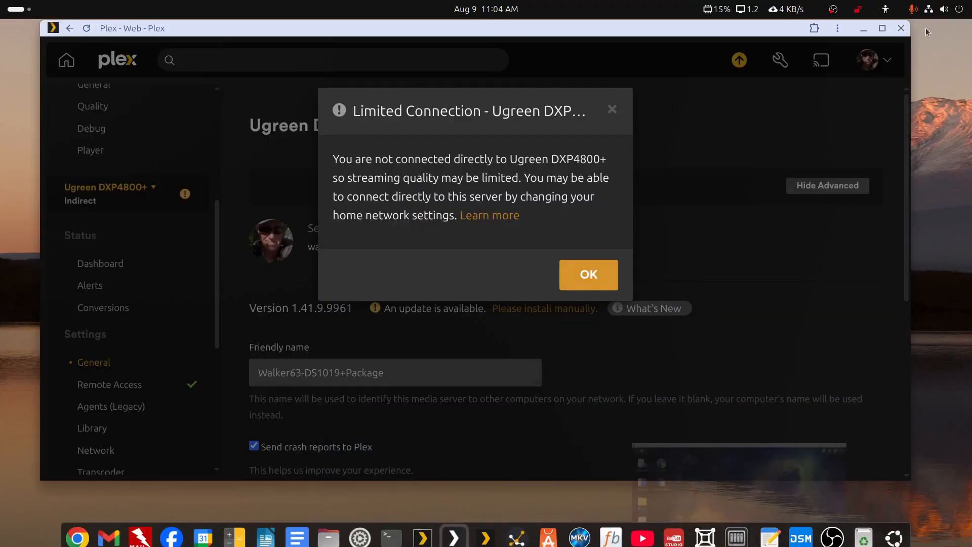
{"action": "left_click", "coordinate": [571, 273]}
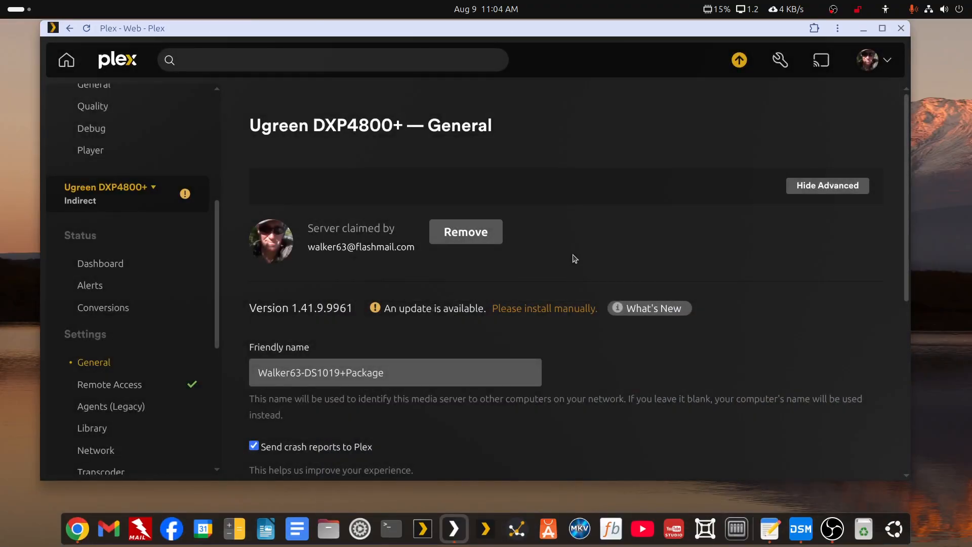
{"action": "left_click", "coordinate": [87, 28]}
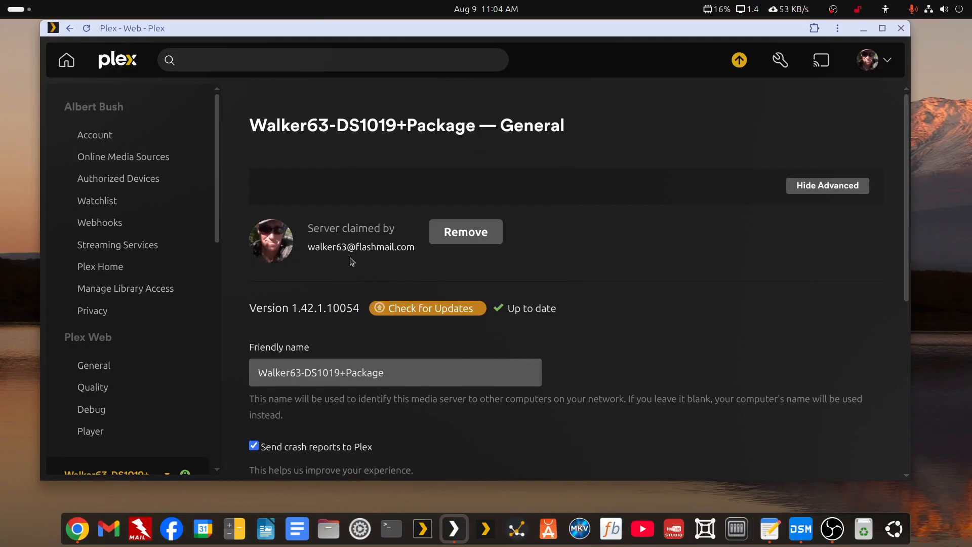
{"action": "left_click_drag", "start_coordinate": [971, 62], "coordinate": [688, 90]}
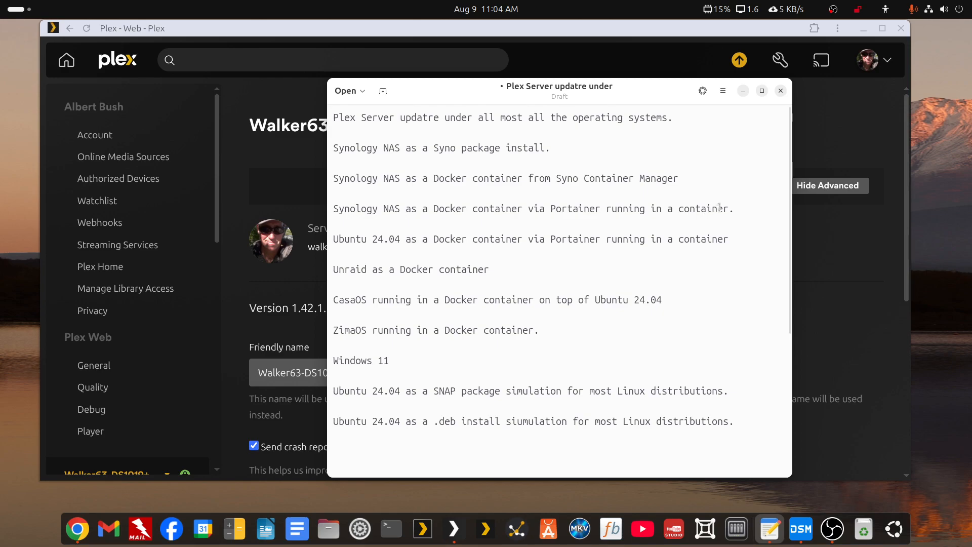
Add the line 'Ugreen NAS as a Docker container via UGOS and Portainer', then move the notes away.
{"action": "key", "text": "Return"}
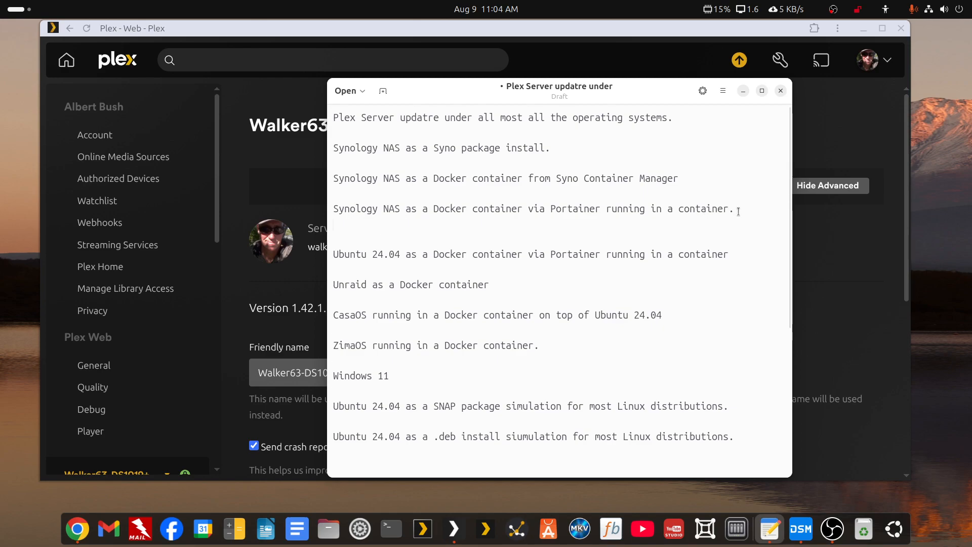
{"action": "key", "text": "Return"}
{"action": "type", "text": "U"}
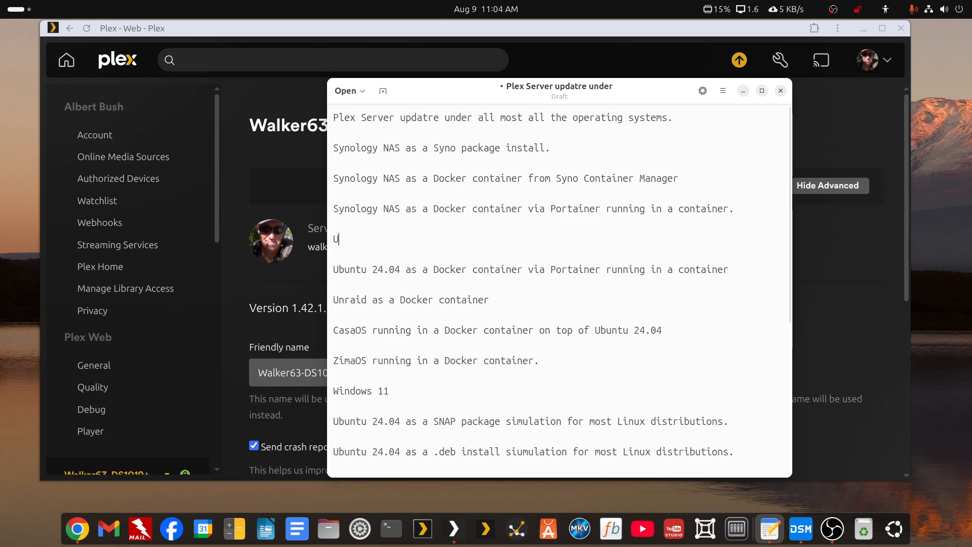
{"action": "type", "text": "green NAS "}
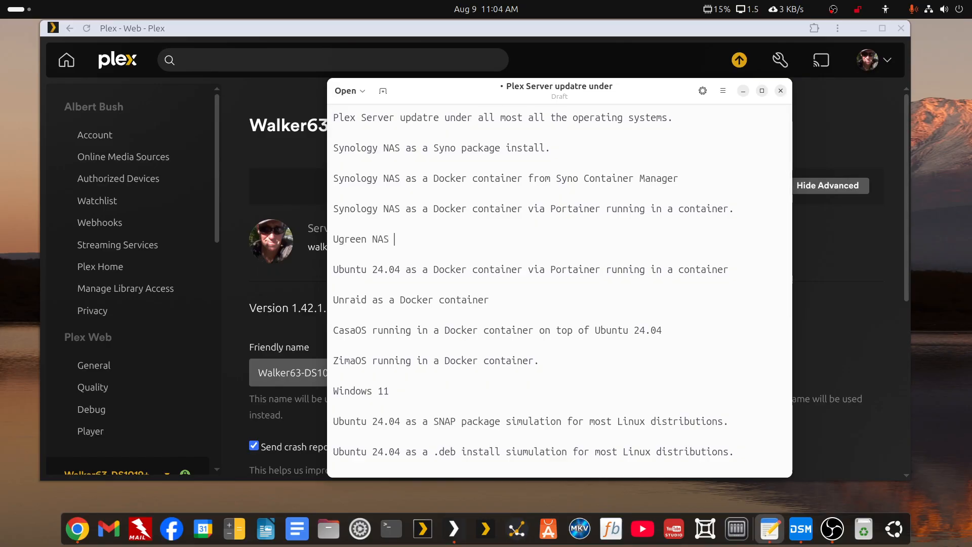
{"action": "type", "text": "as a Docker"}
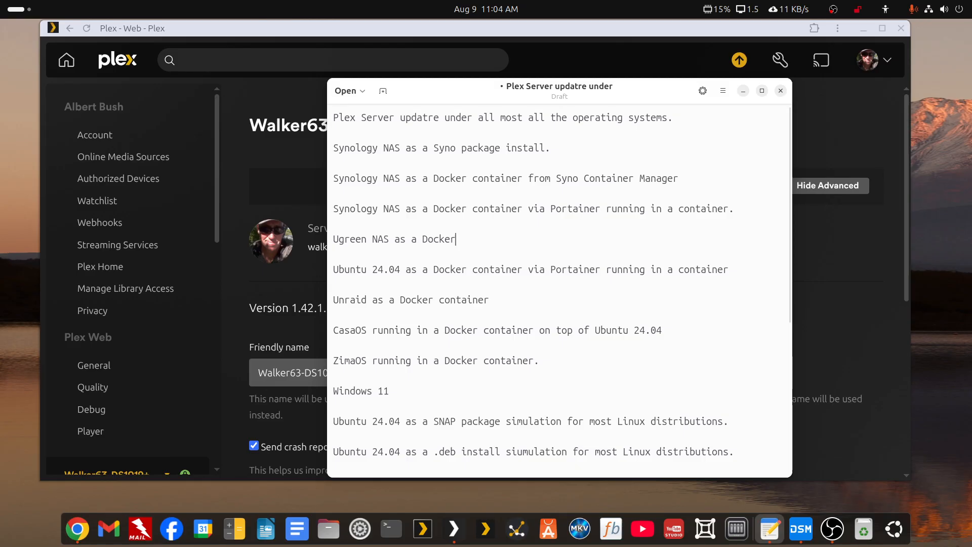
{"action": "type", "text": " container via UGOS "}
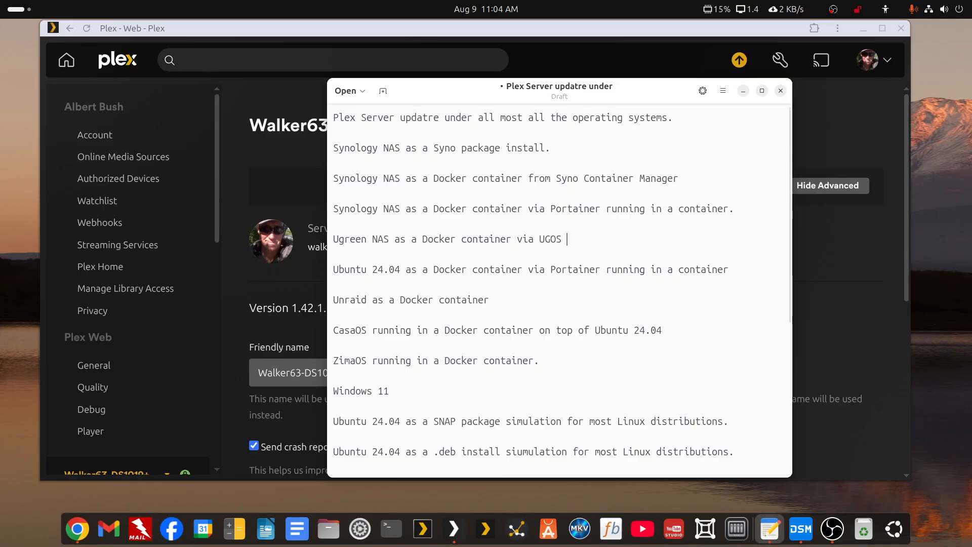
{"action": "type", "text": "and Portainer."}
{"action": "left_click_drag", "start_coordinate": [589, 239], "coordinate": [639, 236]}
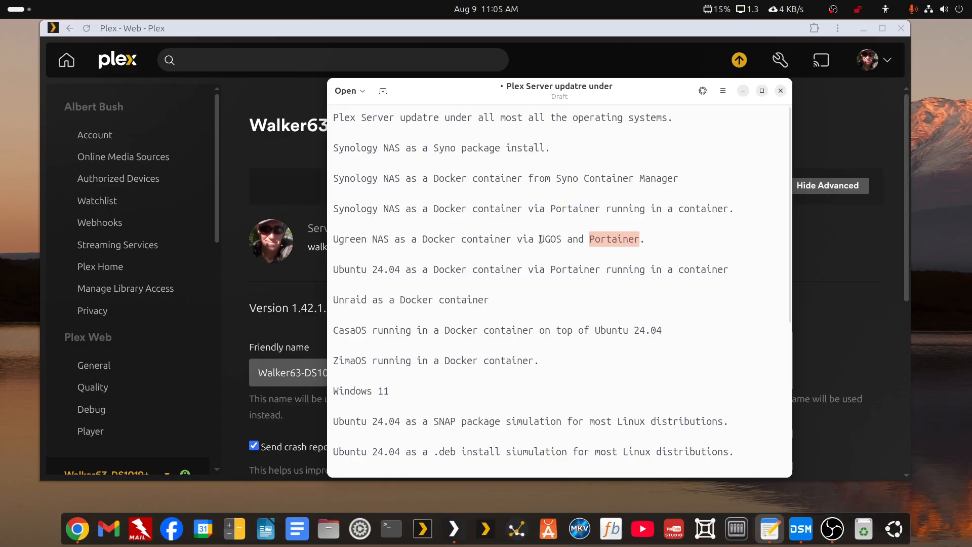
{"action": "left_click_drag", "start_coordinate": [647, 89], "coordinate": [971, 103]}
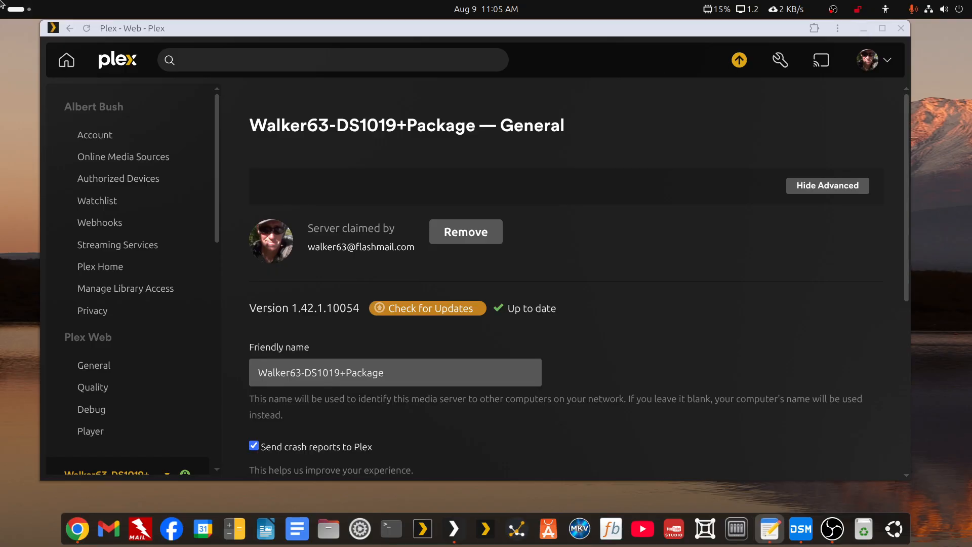
Switch Plex Web settings to DS1520+-SSD-Docker, which still runs 1.41.9.9961 and needs a manual update.
{"action": "left_click", "coordinate": [19, 13]}
{"action": "left_click", "coordinate": [688, 77]}
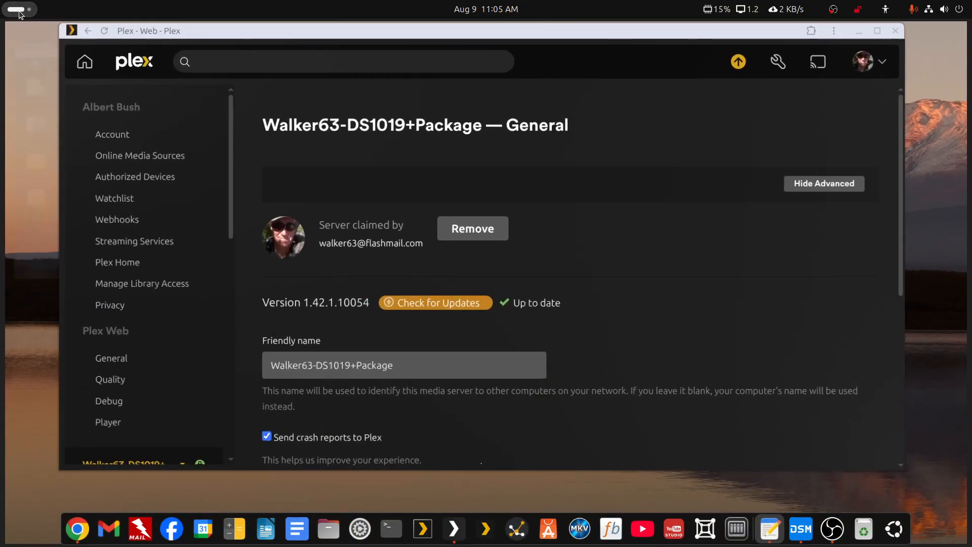
{"action": "scroll", "coordinate": [204, 296], "scroll_direction": "down", "scroll_amount": 3}
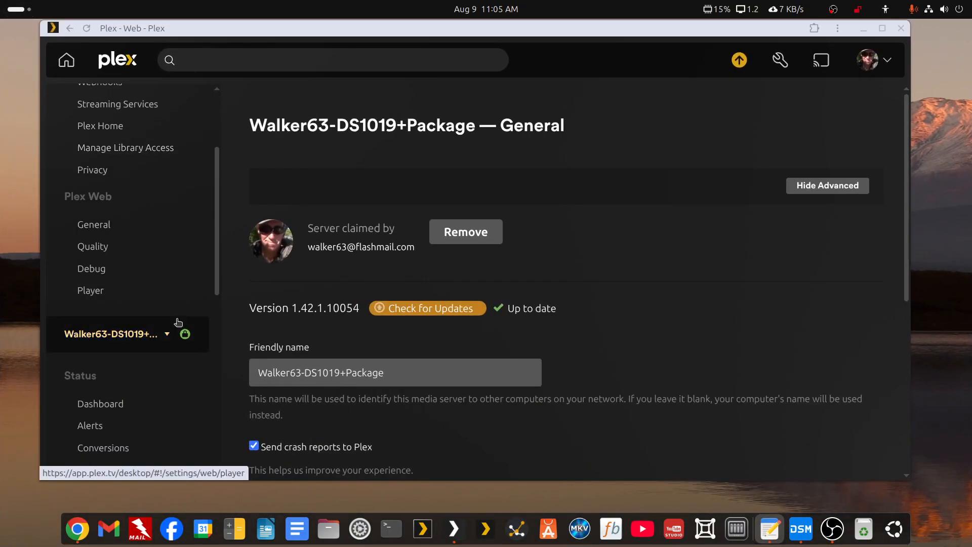
{"action": "left_click", "coordinate": [165, 333]}
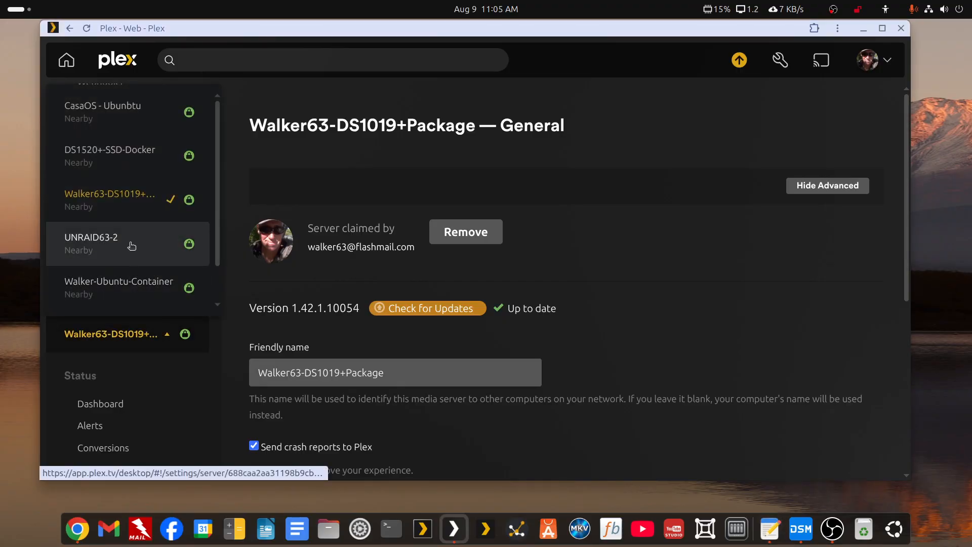
{"action": "left_click", "coordinate": [114, 153]}
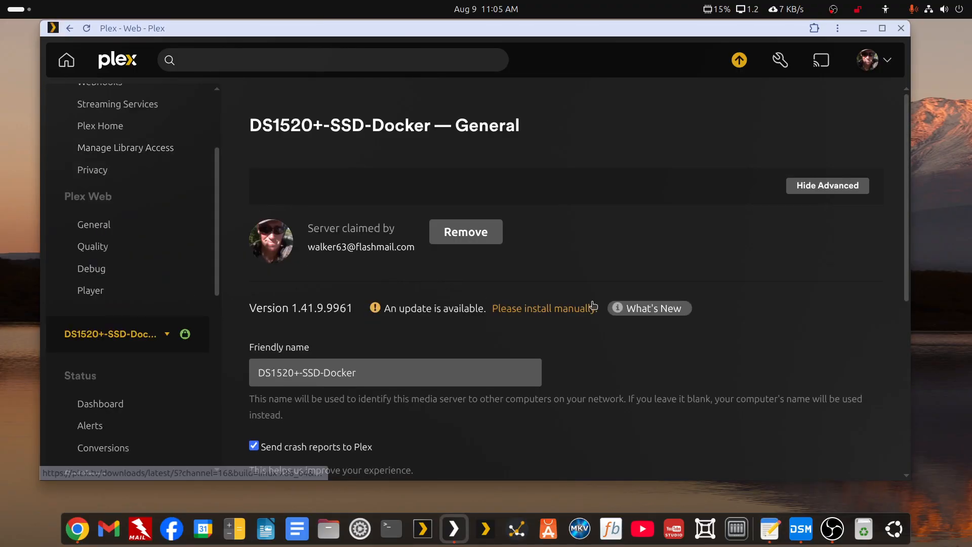
Launch the syno1520 Synology DSM app from an 'sy' app search and move its window onto this screen.
{"action": "left_click", "coordinate": [9, 14]}
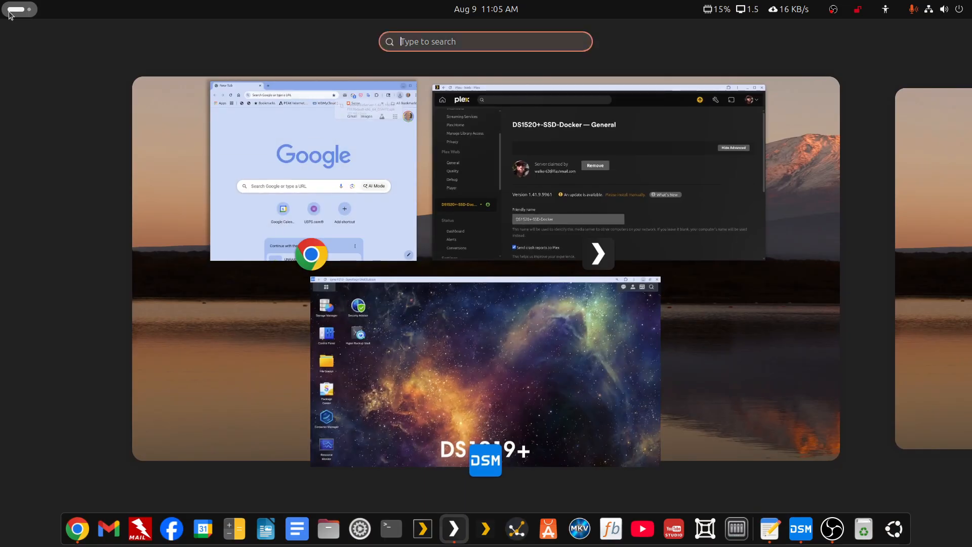
{"action": "type", "text": "sy"}
{"action": "left_click", "coordinate": [347, 97]}
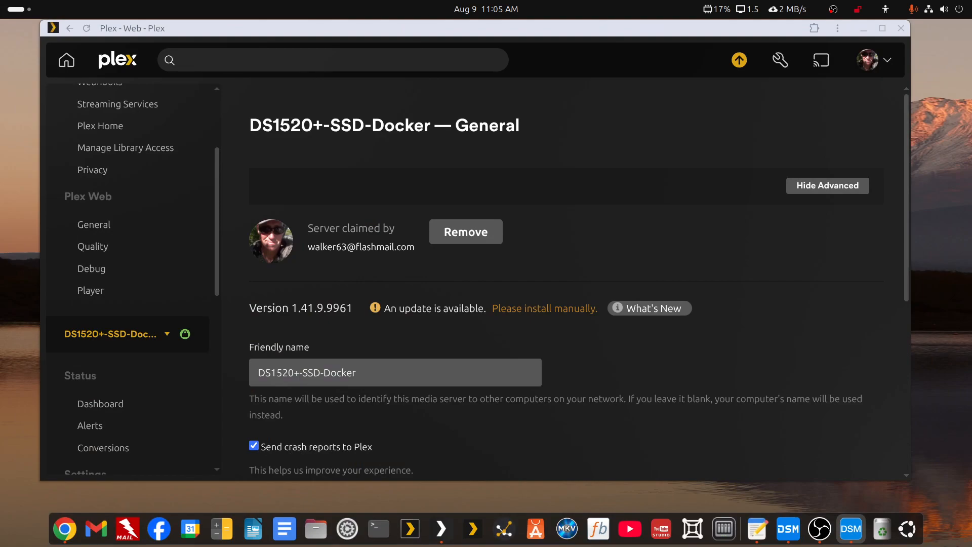
{"action": "left_click_drag", "start_coordinate": [971, 157], "coordinate": [406, 35]}
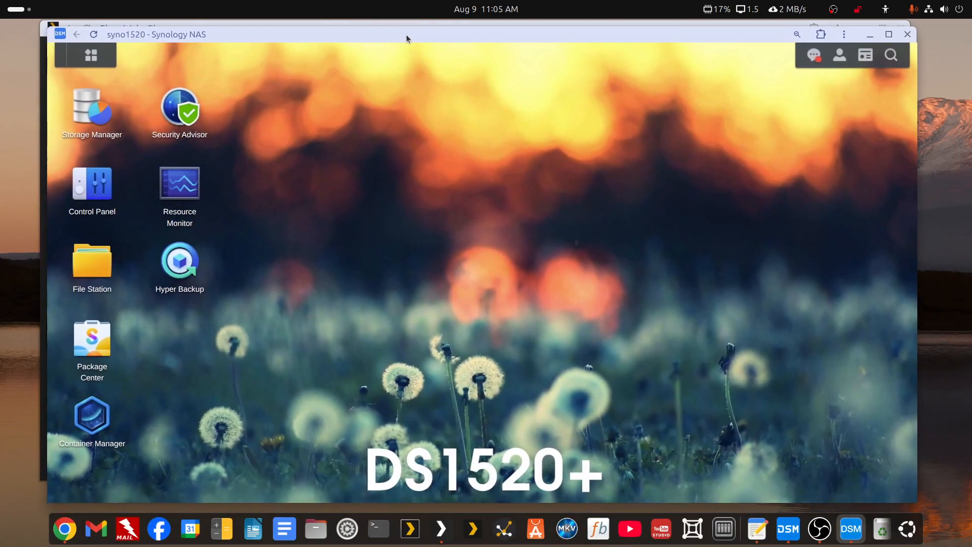
Maximize the DSM window, clear all desktop notifications, and open Container Manager.
{"action": "double_click", "coordinate": [406, 35]}
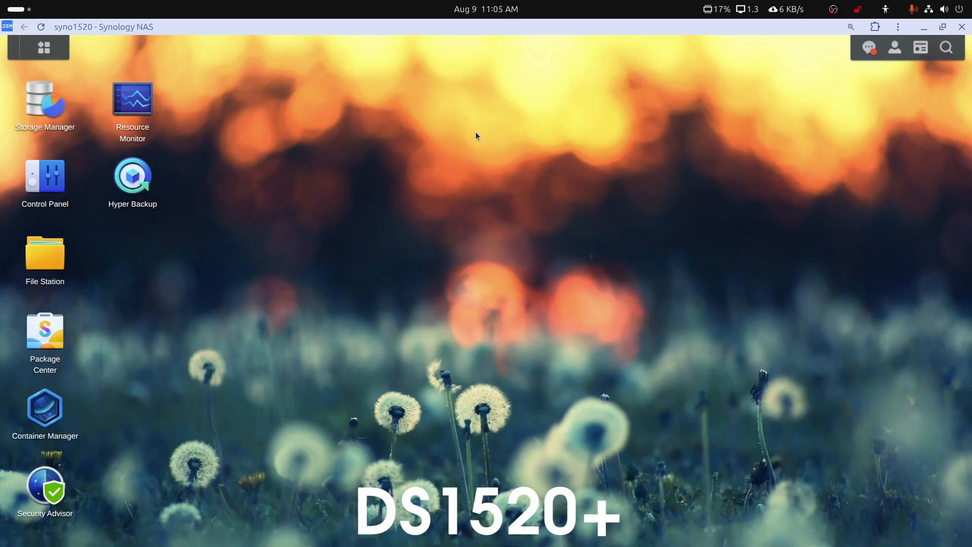
{"action": "left_click", "coordinate": [869, 48]}
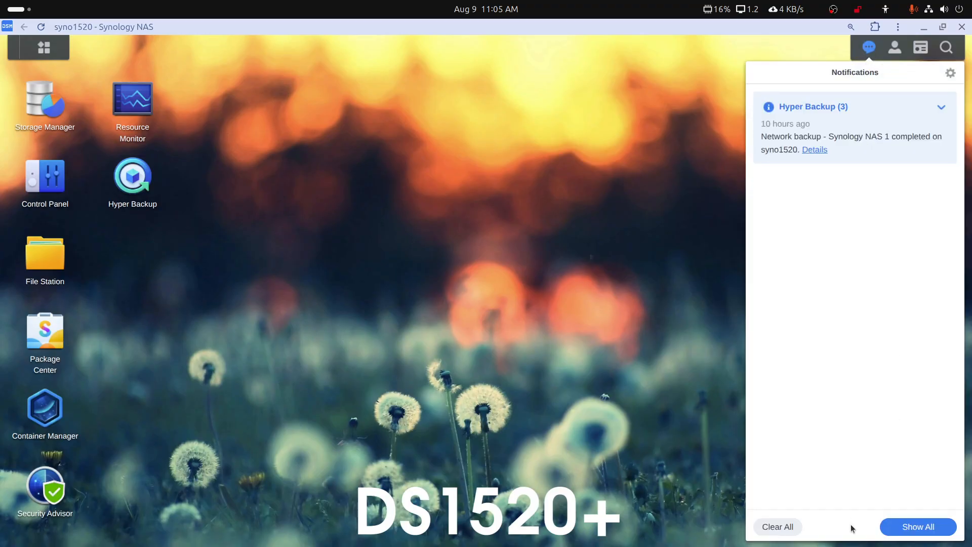
{"action": "left_click", "coordinate": [790, 528]}
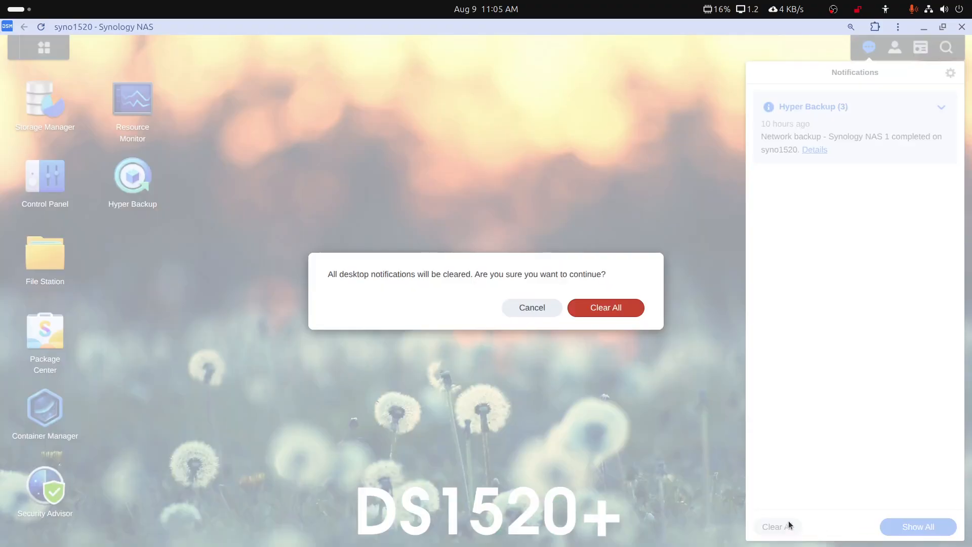
{"action": "left_click", "coordinate": [628, 309]}
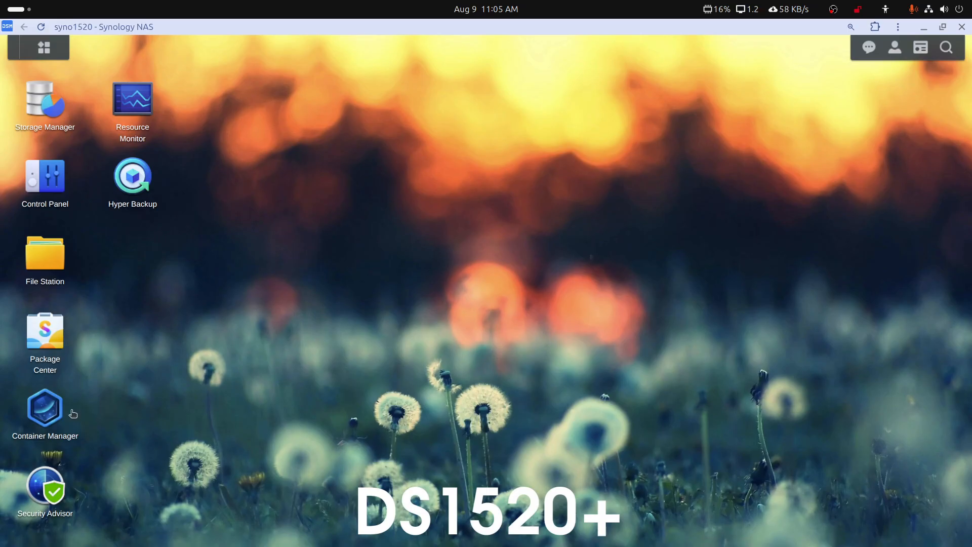
{"action": "left_click", "coordinate": [56, 409]}
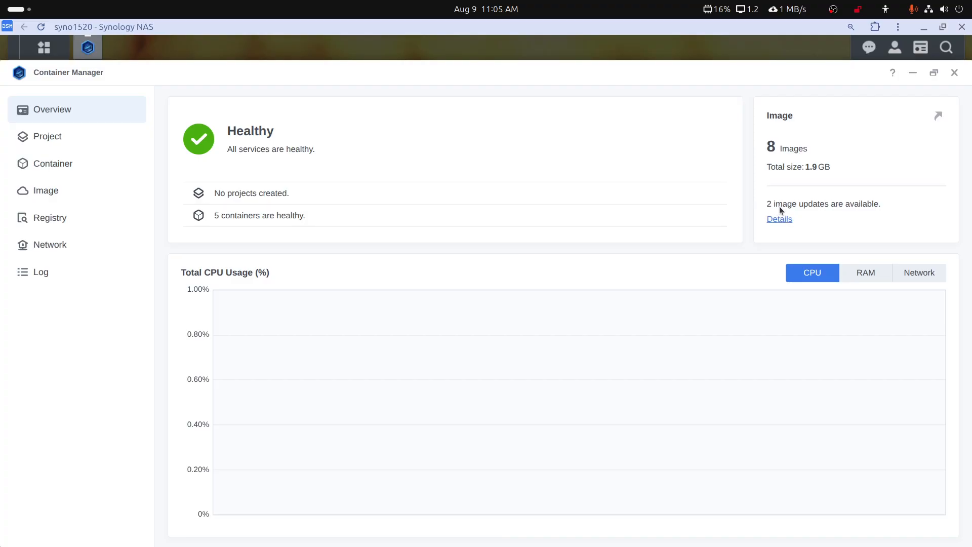
Update the blampe/lidarr image from the available image updates, dismissing the webmail pop-up.
{"action": "left_click", "coordinate": [780, 220]}
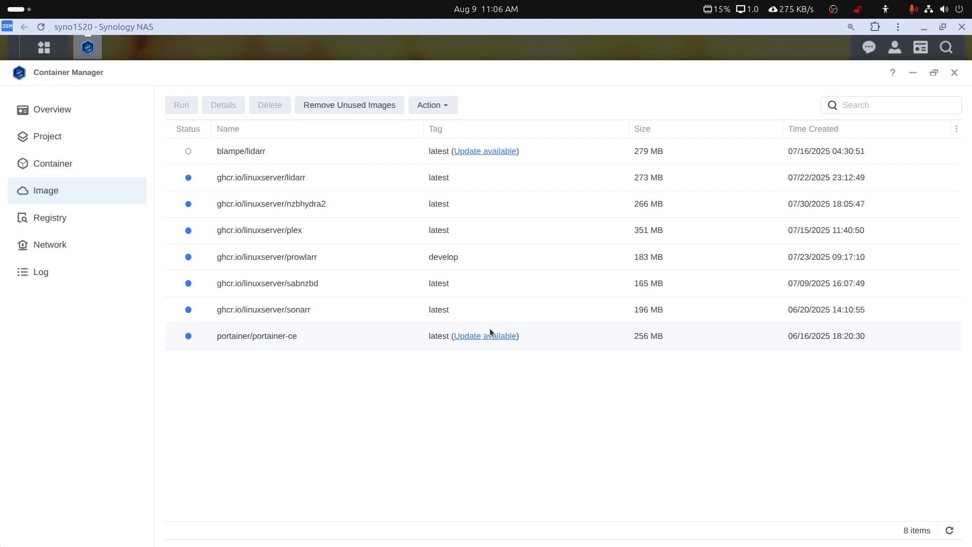
{"action": "left_click", "coordinate": [497, 153]}
{"action": "left_click", "coordinate": [611, 452]}
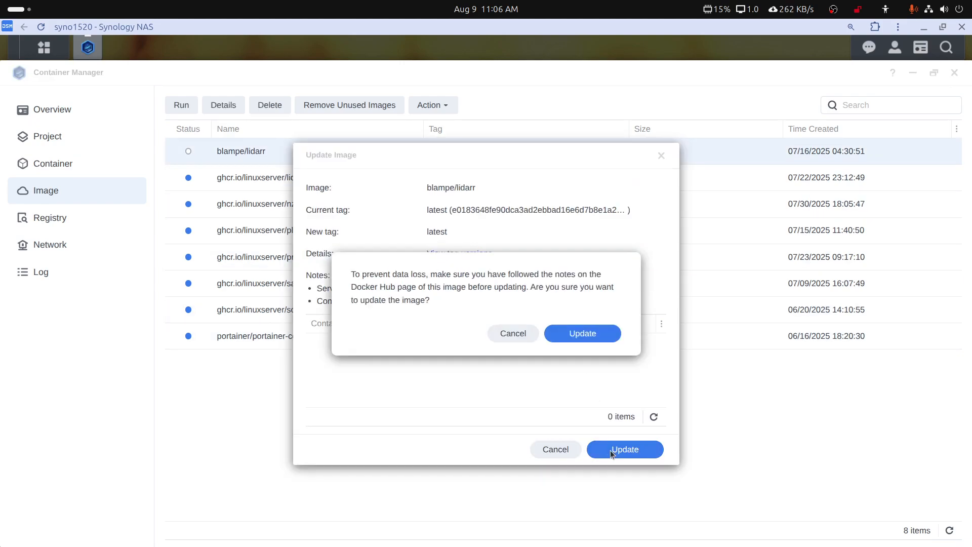
{"action": "left_click", "coordinate": [585, 337]}
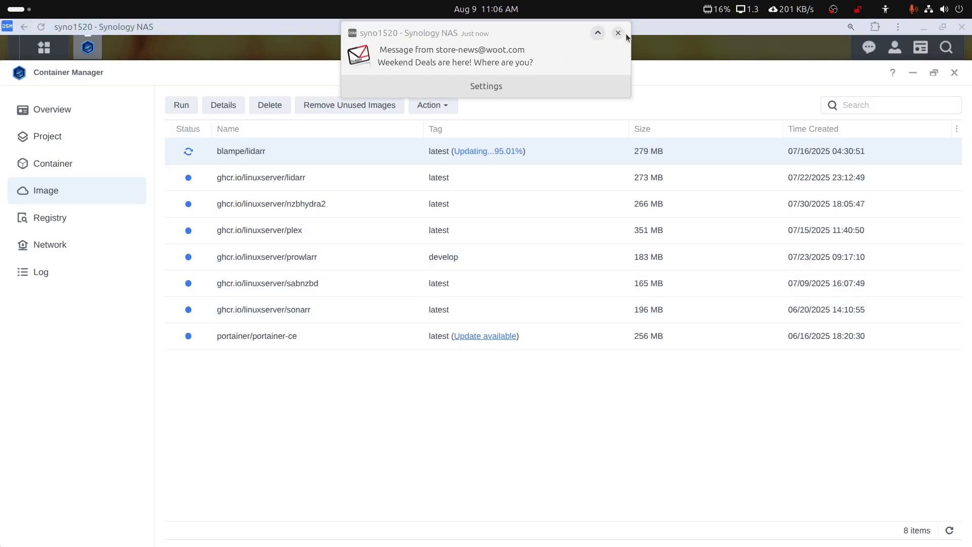
{"action": "left_click", "coordinate": [597, 48]}
{"action": "left_click", "coordinate": [564, 41]}
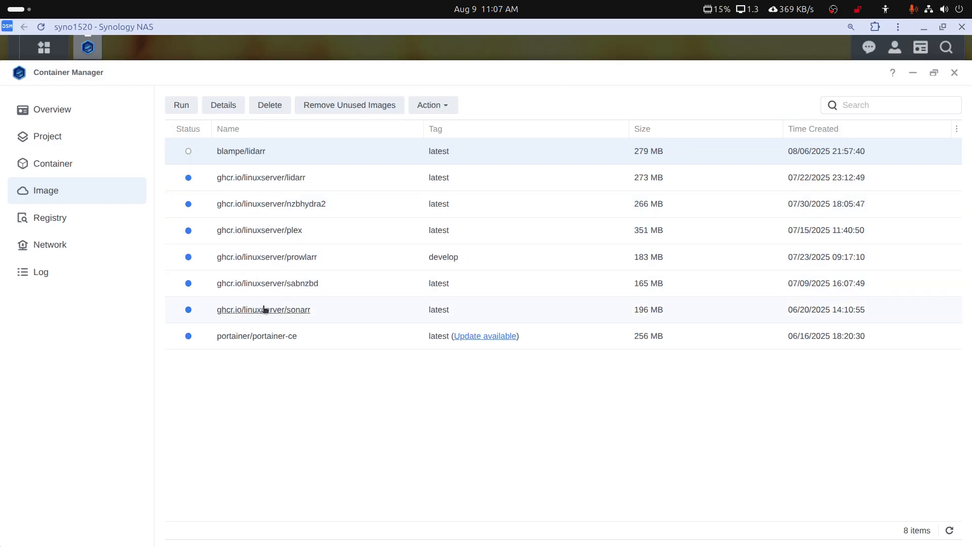
Review the plex image details, close Container Manager, and search apps for 'port'.
{"action": "left_click", "coordinate": [281, 230]}
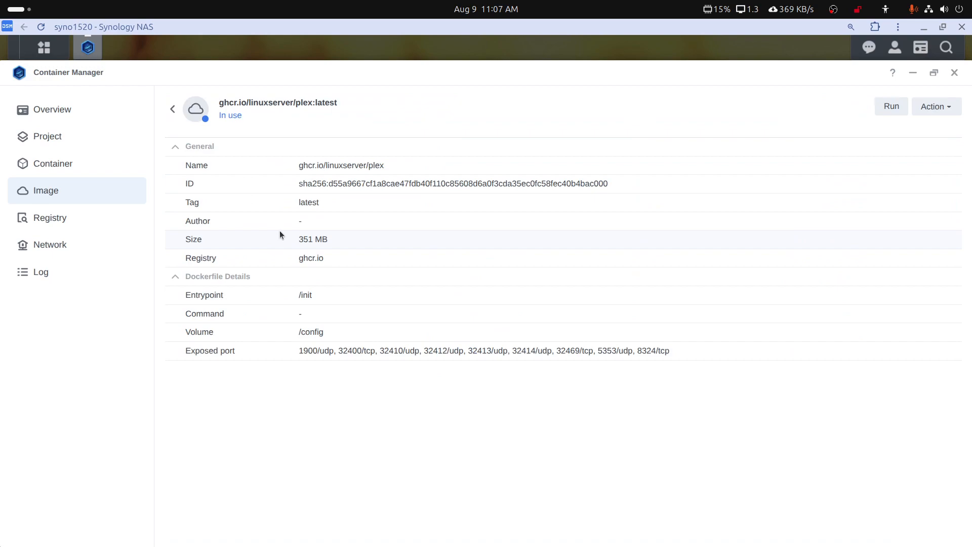
{"action": "left_click", "coordinate": [938, 112]}
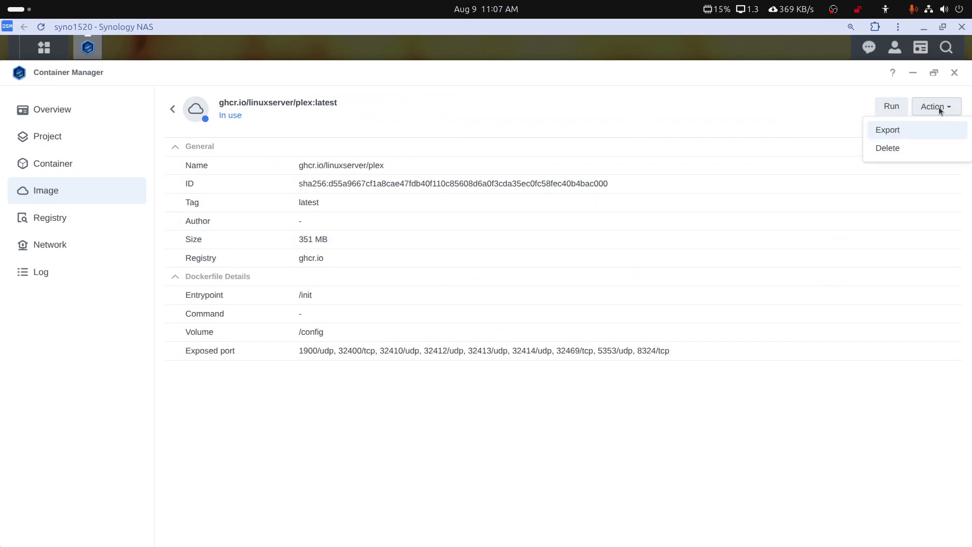
{"action": "left_click", "coordinate": [823, 111]}
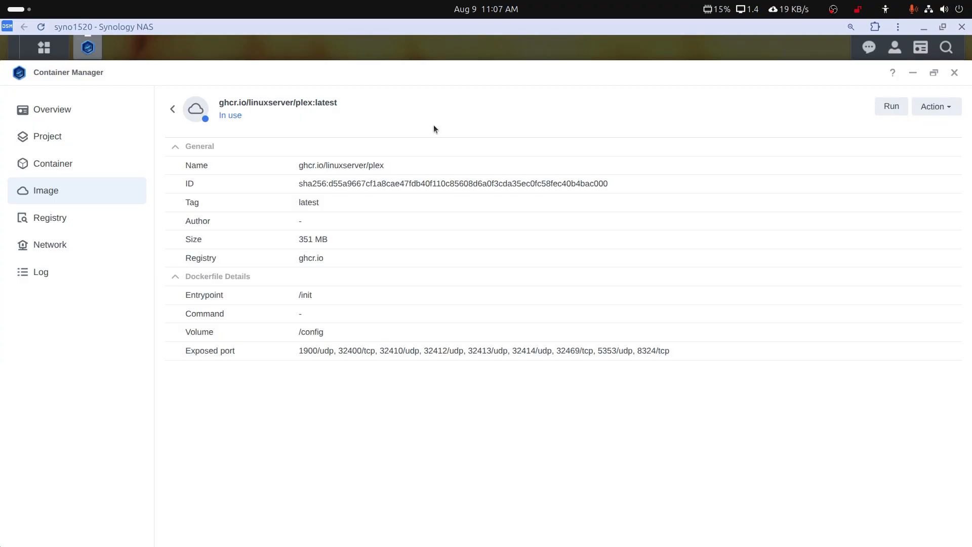
{"action": "left_click", "coordinate": [75, 145]}
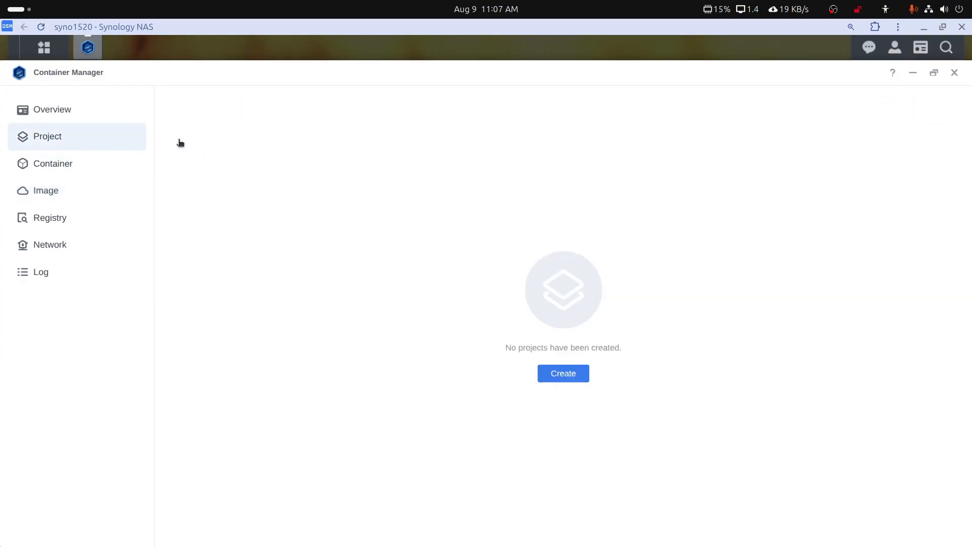
{"action": "left_click", "coordinate": [954, 73]}
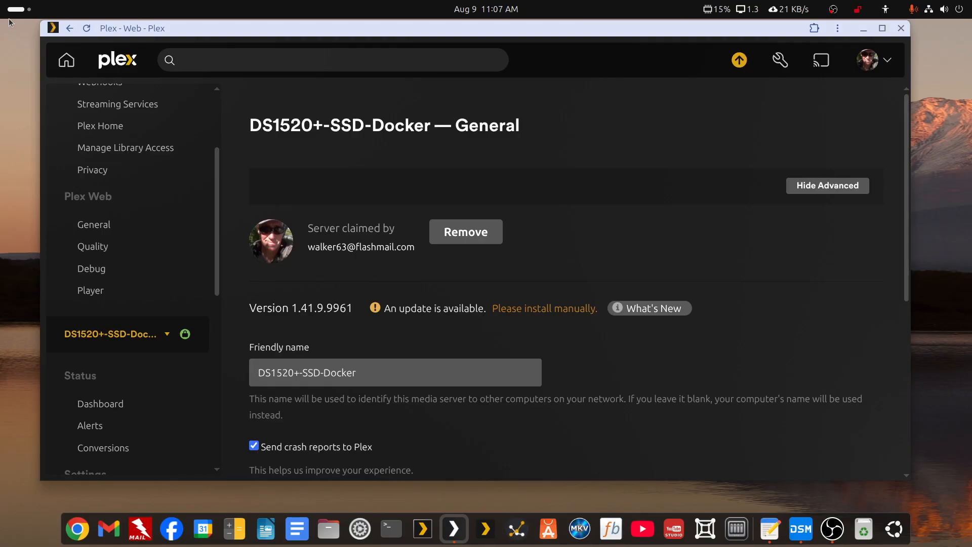
{"action": "left_click", "coordinate": [16, 10]}
{"action": "type", "text": "po"}
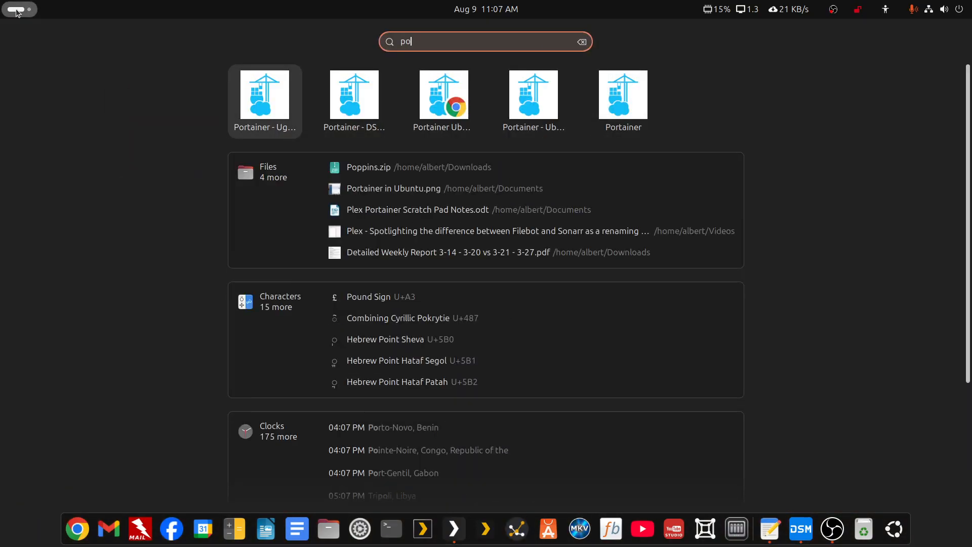
{"action": "type", "text": "rt"}
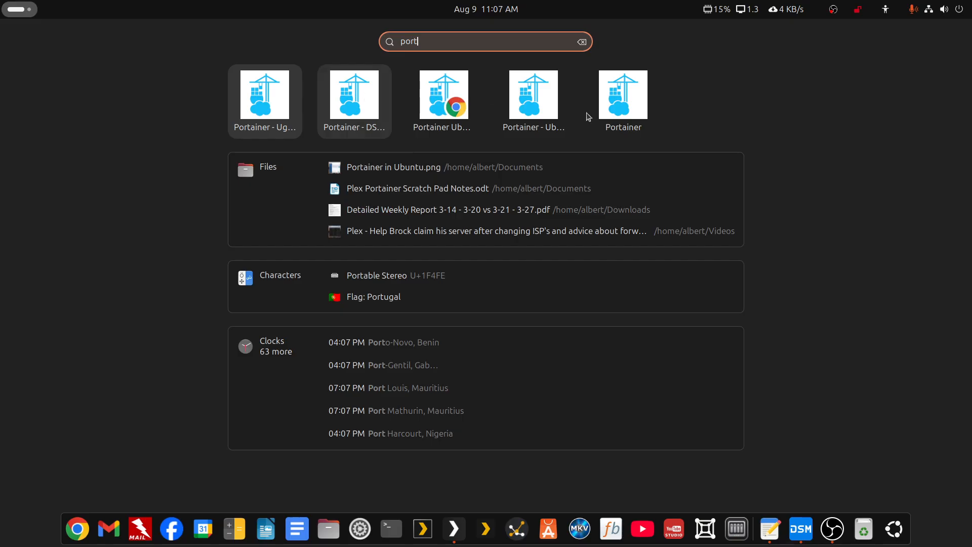
Launch Portainer and log in with the saved credentials.
{"action": "left_click", "coordinate": [633, 105]}
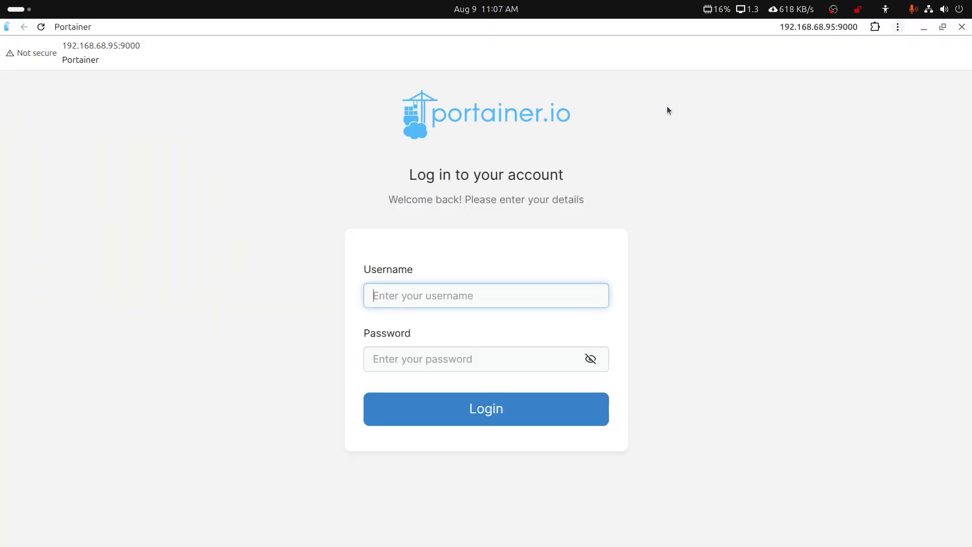
{"action": "left_click", "coordinate": [482, 304]}
{"action": "left_click", "coordinate": [481, 327]}
{"action": "left_click", "coordinate": [493, 408]}
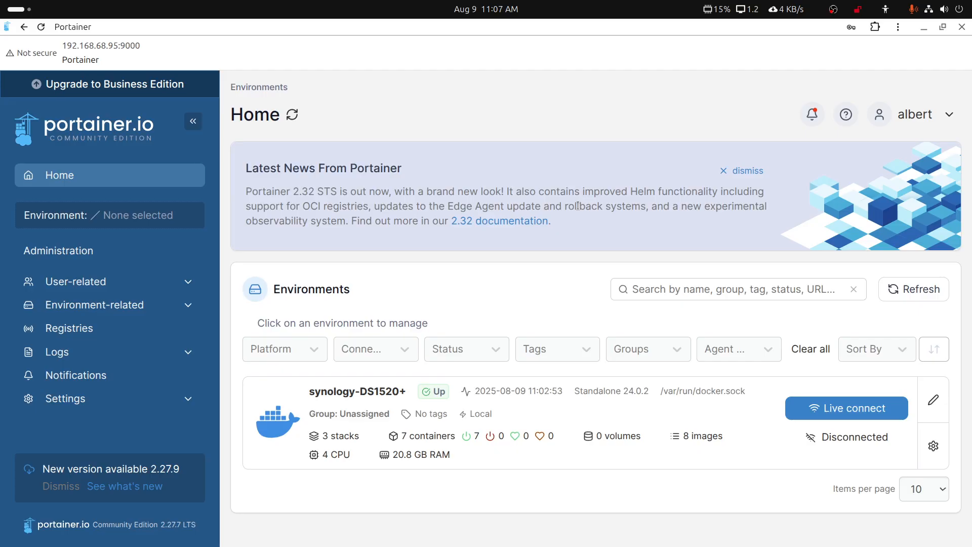
Stop the plex container in the synology-DS1520+ environment, then return to Plex Web.
{"action": "left_click", "coordinate": [272, 431]}
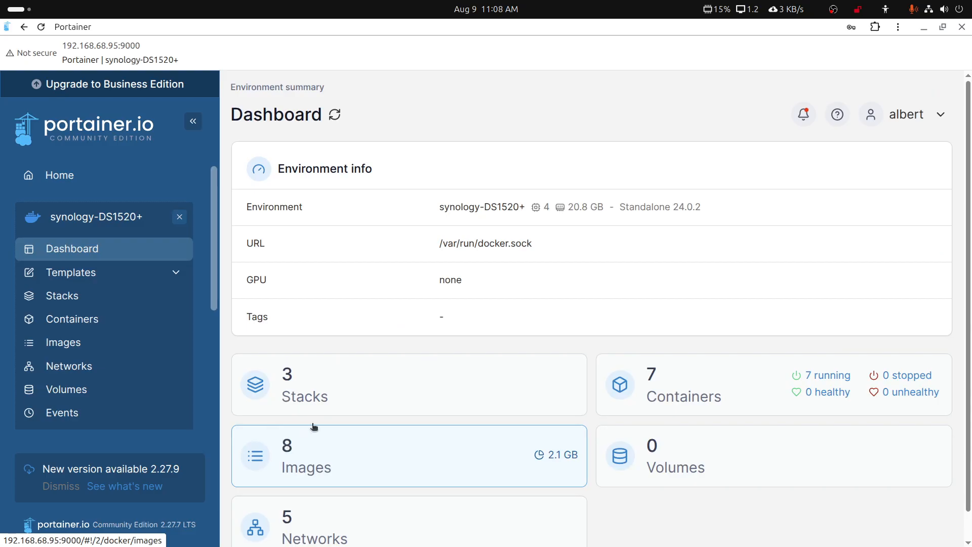
{"action": "left_click", "coordinate": [691, 402]}
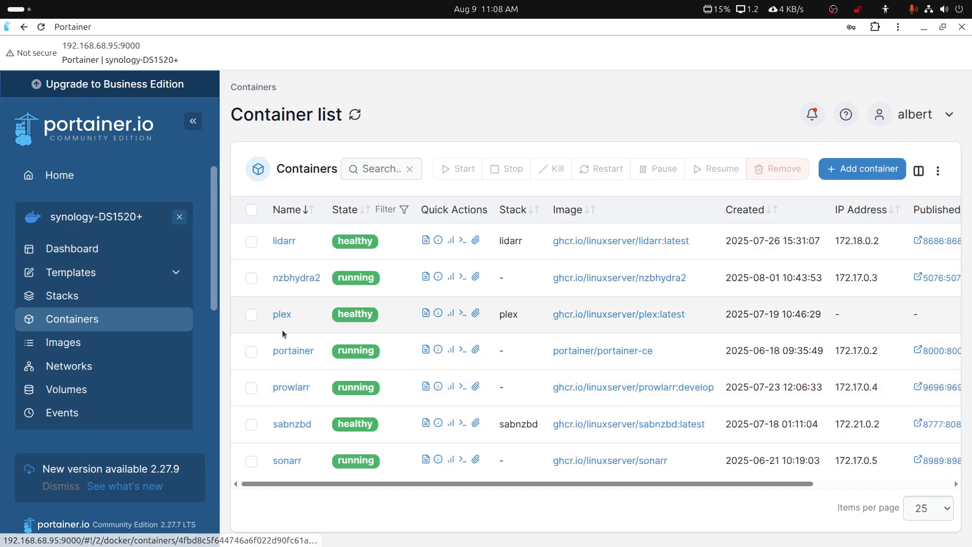
{"action": "left_click", "coordinate": [282, 316]}
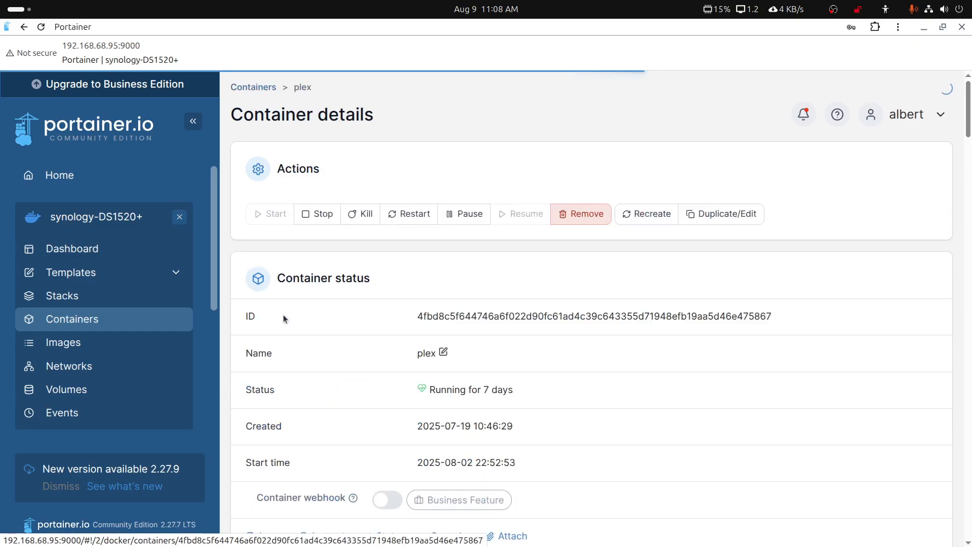
{"action": "left_click", "coordinate": [319, 220]}
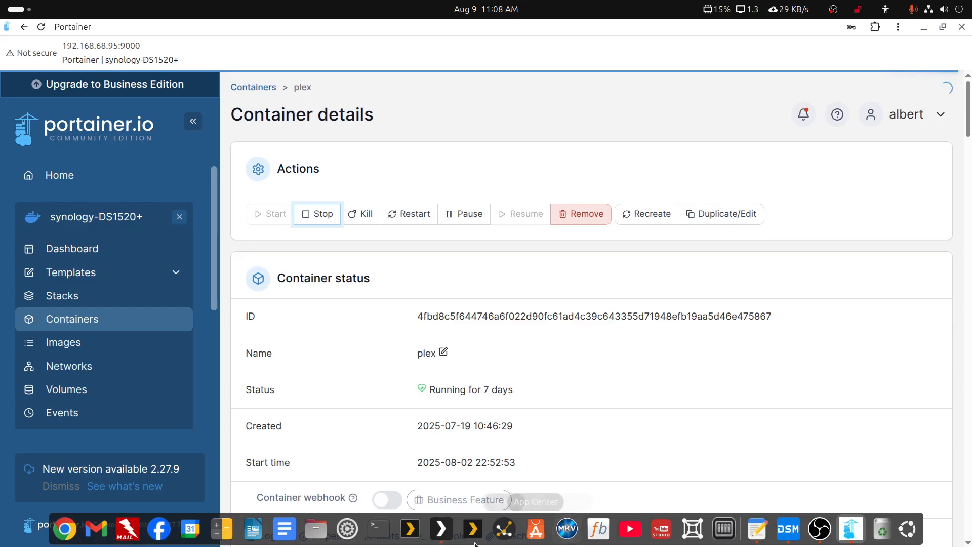
{"action": "left_click", "coordinate": [440, 529]}
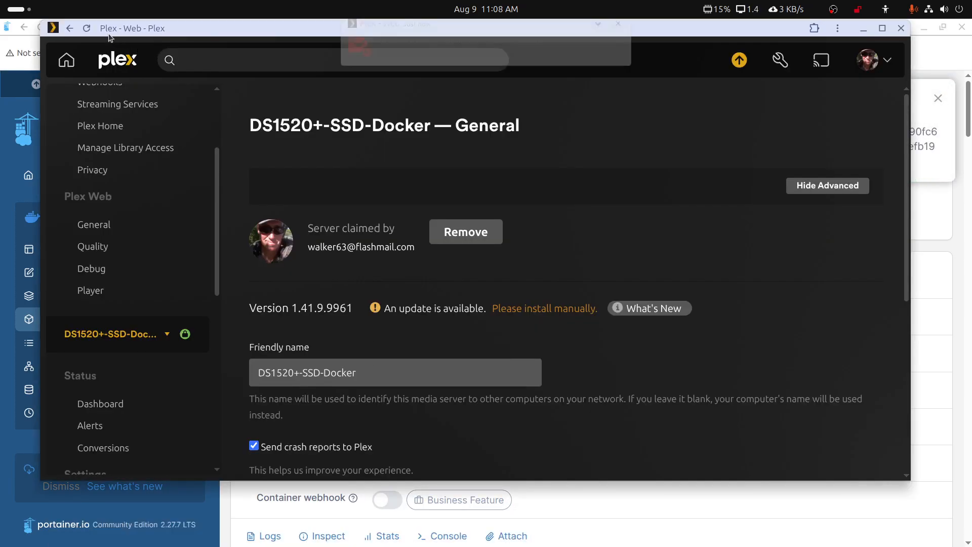
Reload Plex Web to see DS1520+-SSD-Docker unreachable, then hide it to show Portainer.
{"action": "left_click", "coordinate": [89, 29]}
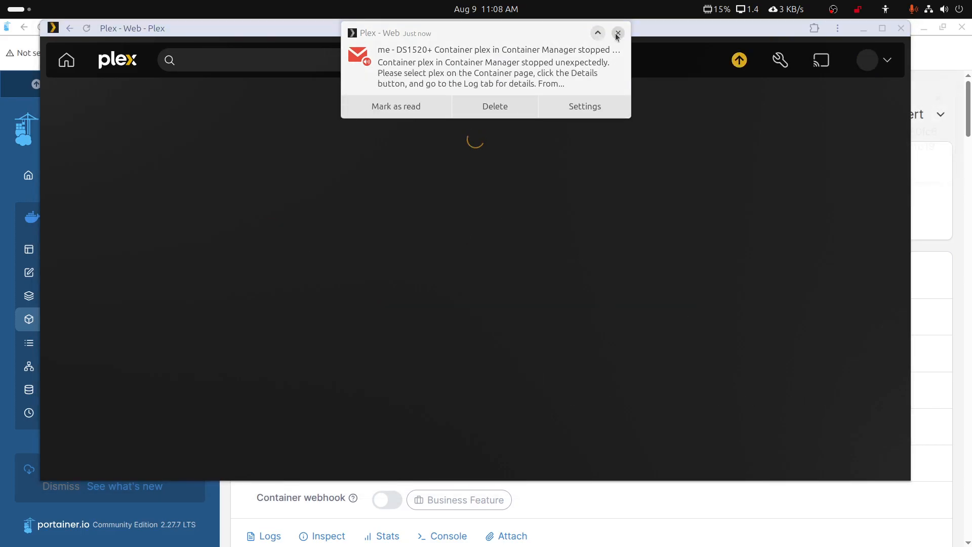
{"action": "left_click", "coordinate": [617, 34]}
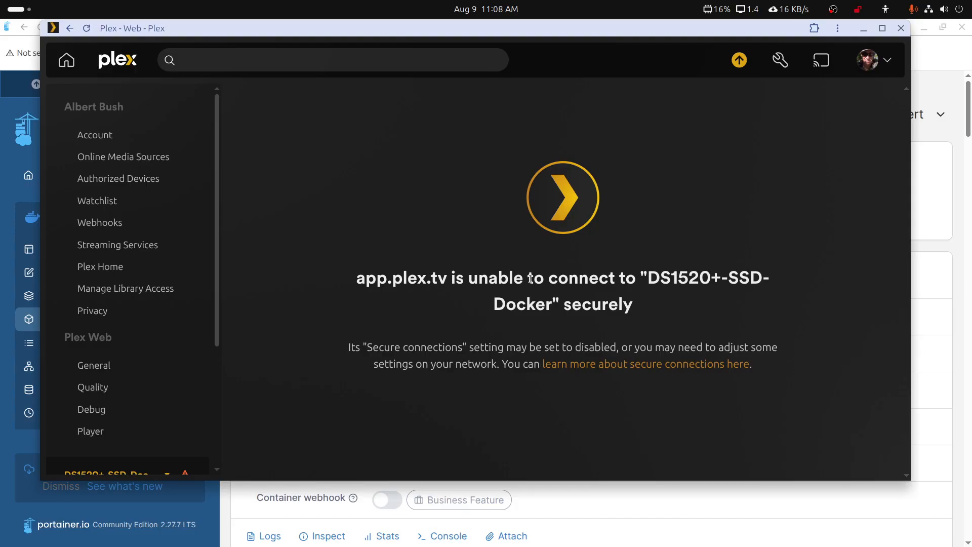
{"action": "left_click", "coordinate": [969, 130]}
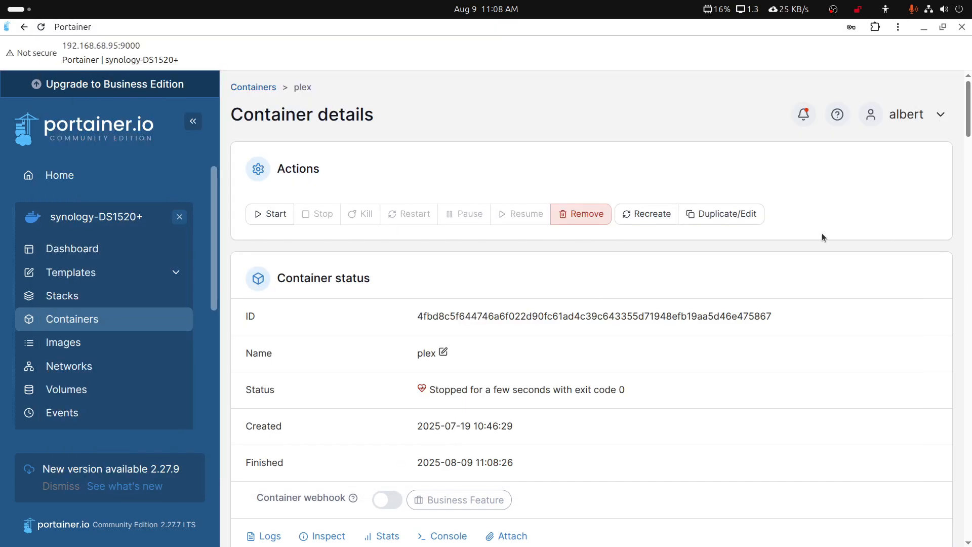
Recreate the plex container with Re-pull image switched on.
{"action": "left_click", "coordinate": [652, 218]}
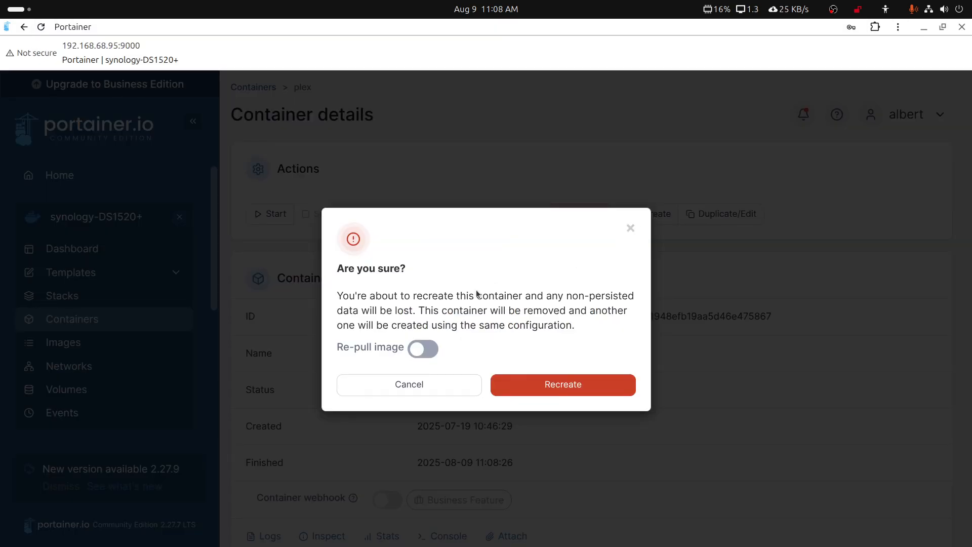
{"action": "left_click", "coordinate": [420, 350]}
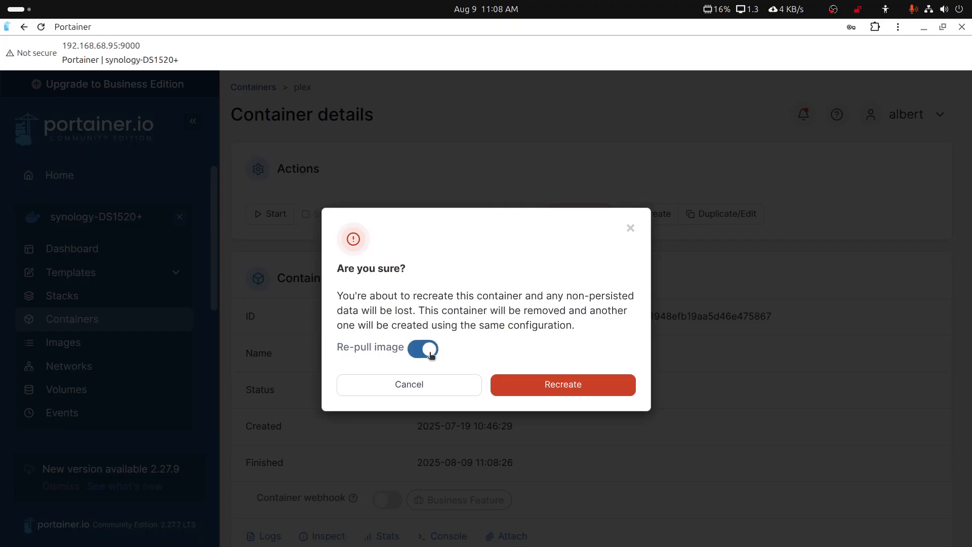
{"action": "left_click", "coordinate": [537, 384]}
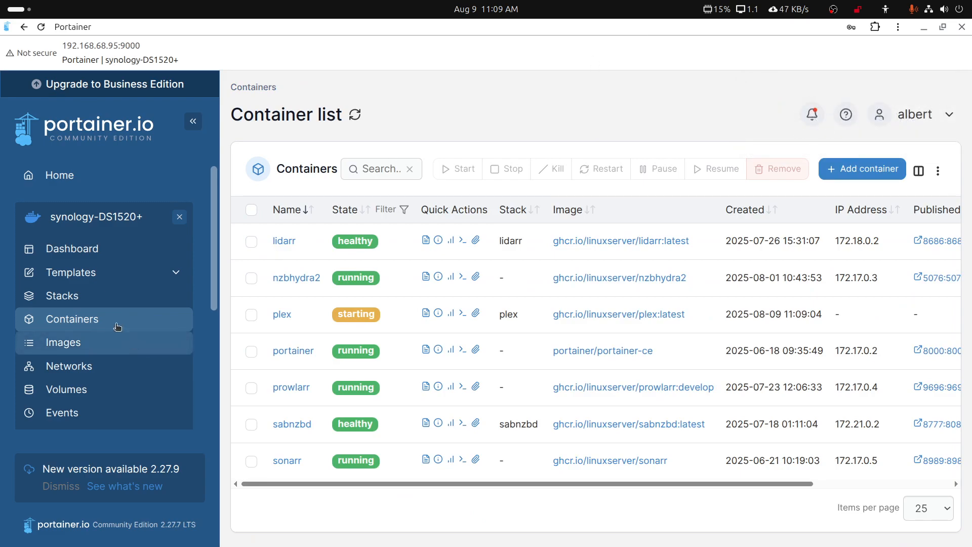
Review the plex stack's compose file: PUID/PGID, America/New_York time zone, and media volume mappings.
{"action": "left_click", "coordinate": [72, 296]}
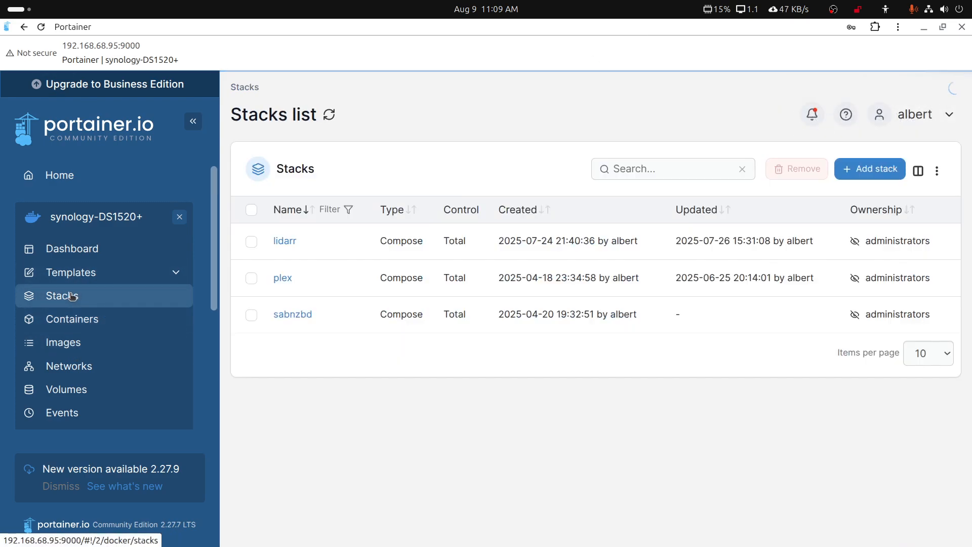
{"action": "left_click", "coordinate": [282, 278]}
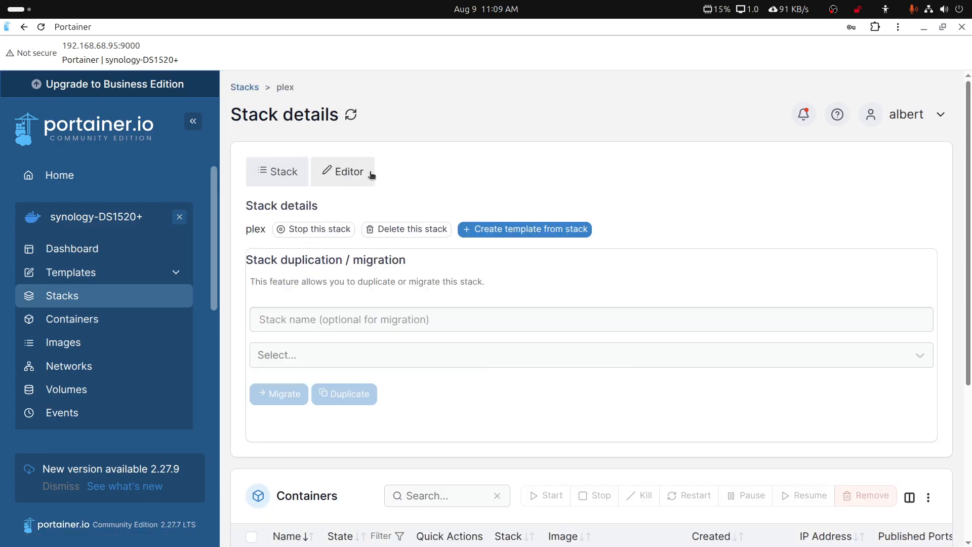
{"action": "left_click", "coordinate": [368, 175]}
{"action": "scroll", "coordinate": [426, 390], "scroll_direction": "down", "scroll_amount": 1}
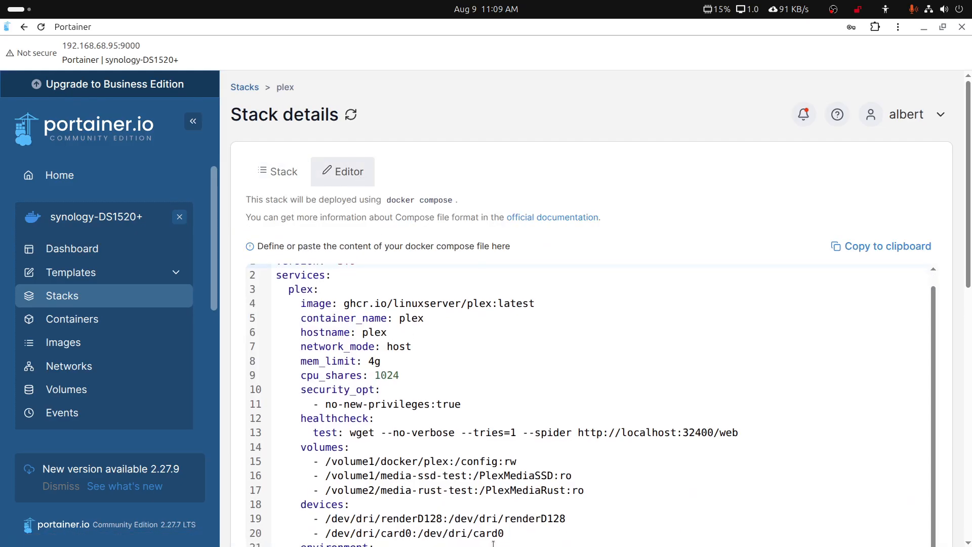
{"action": "scroll", "coordinate": [493, 543], "scroll_direction": "down", "scroll_amount": 4}
{"action": "left_click_drag", "start_coordinate": [382, 387], "coordinate": [350, 366]}
{"action": "left_click_drag", "start_coordinate": [448, 351], "coordinate": [332, 351]}
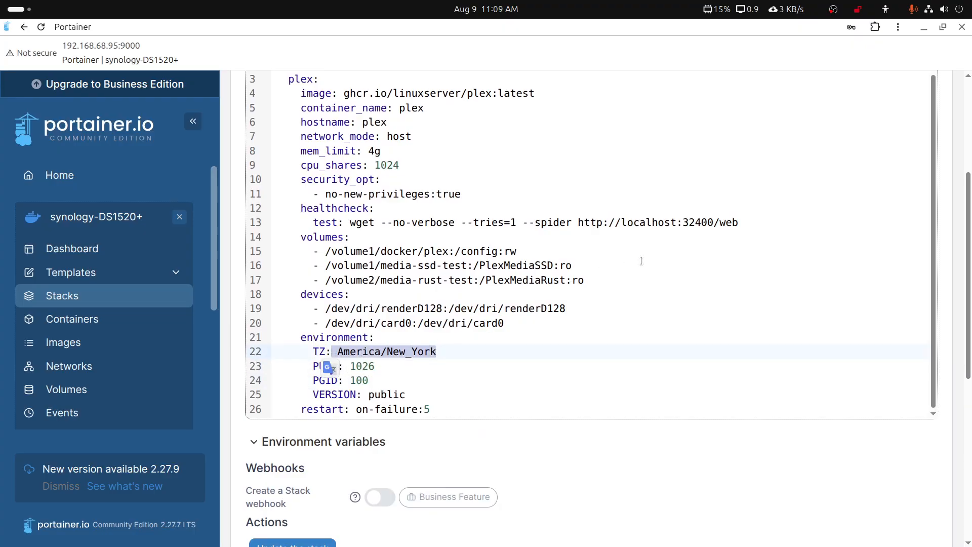
{"action": "left_click_drag", "start_coordinate": [603, 282], "coordinate": [313, 266]}
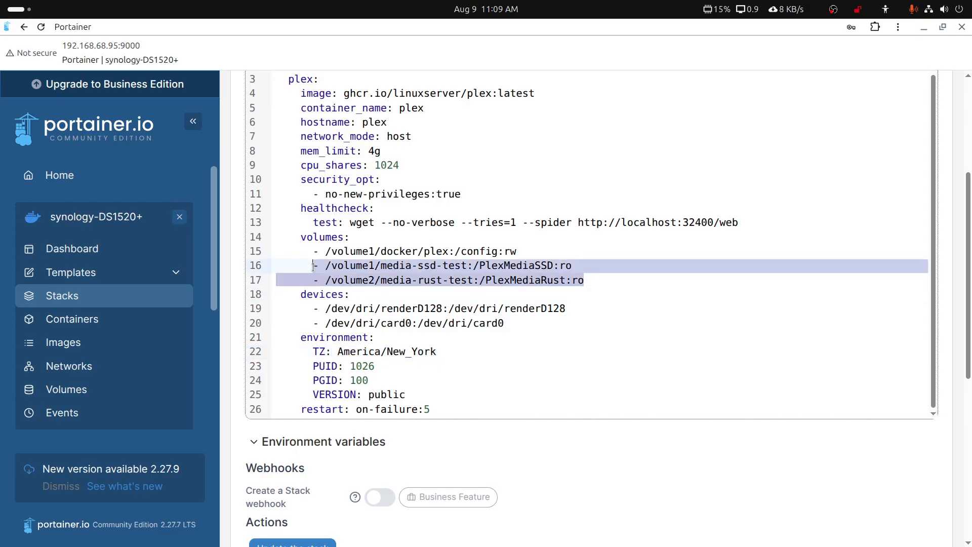
{"action": "left_click_drag", "start_coordinate": [533, 255], "coordinate": [449, 253]}
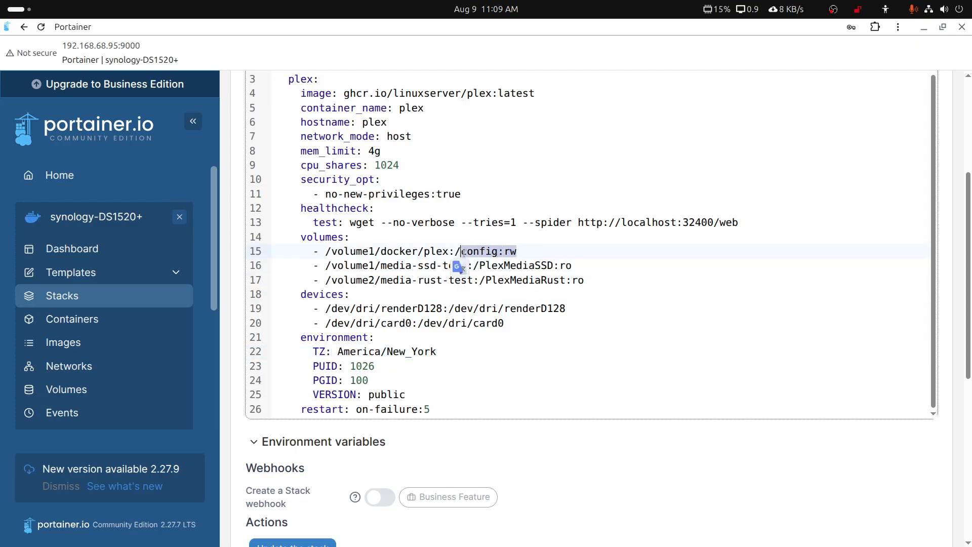
{"action": "scroll", "coordinate": [503, 103], "scroll_direction": "up", "scroll_amount": 1}
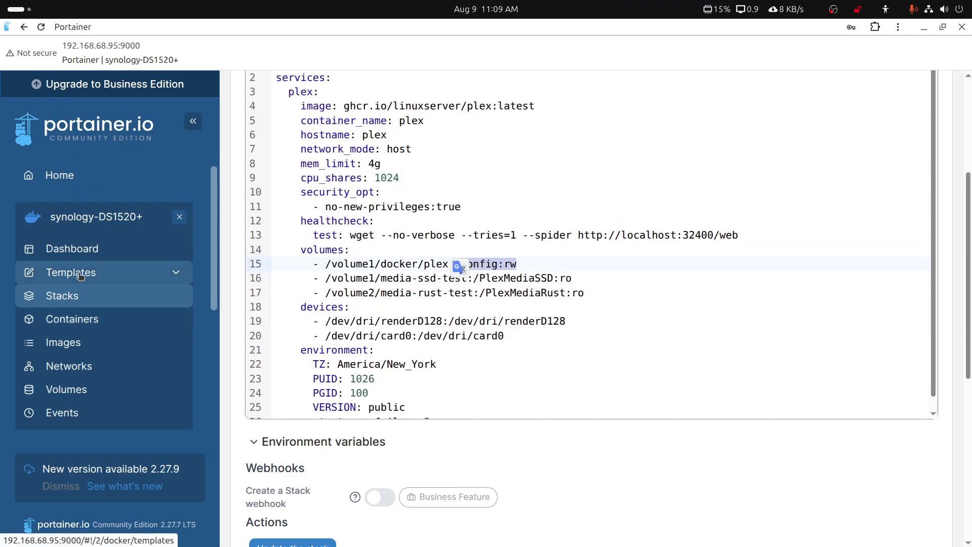
Refresh the container list to see plex starting, then restore Portainer and switch to Plex Web.
{"action": "left_click", "coordinate": [82, 319]}
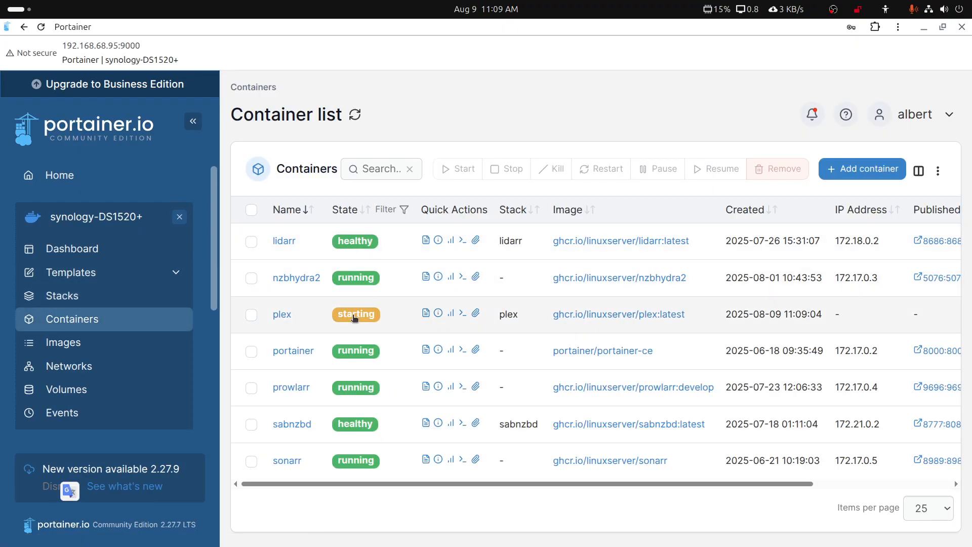
{"action": "left_click", "coordinate": [41, 29]}
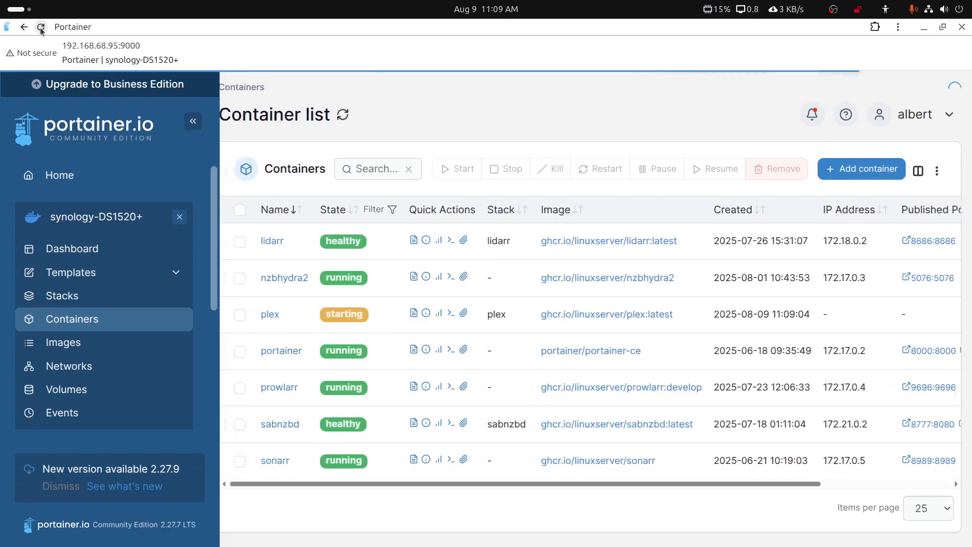
{"action": "double_click", "coordinate": [846, 29]}
{"action": "left_click", "coordinate": [699, 34]}
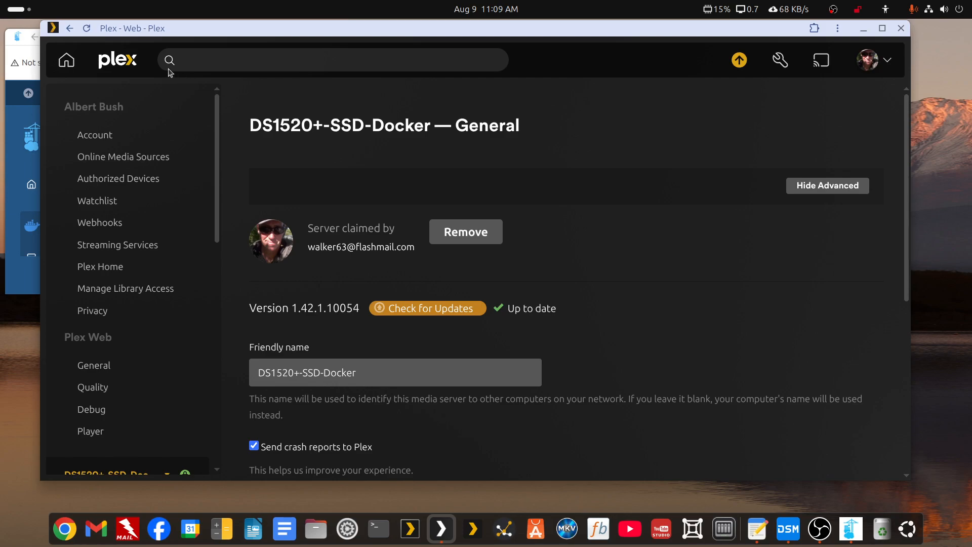
Reload Plex Web and check the update list no longer flags DS1520+-SSD-Docker.
{"action": "left_click", "coordinate": [86, 28]}
{"action": "left_click", "coordinate": [739, 60]}
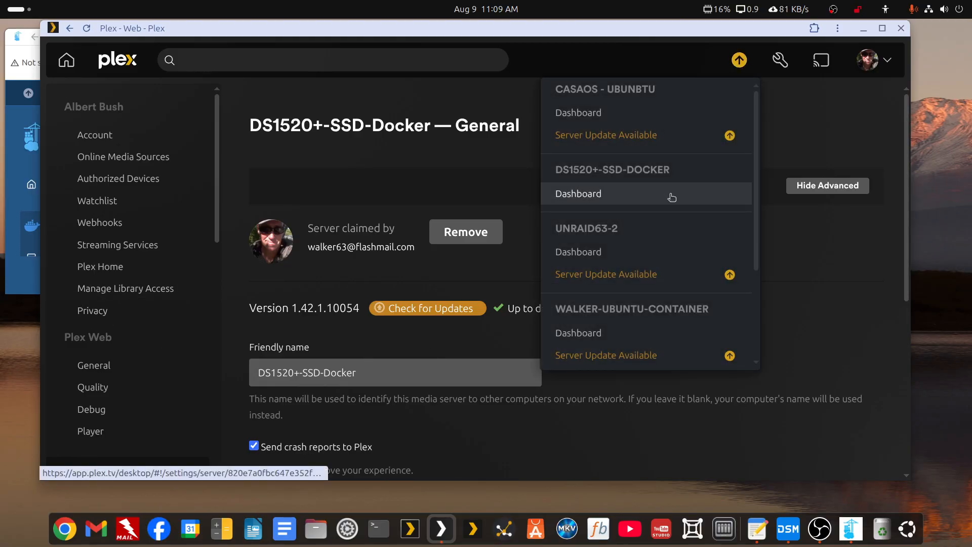
{"action": "scroll", "coordinate": [666, 193], "scroll_direction": "down", "scroll_amount": 3}
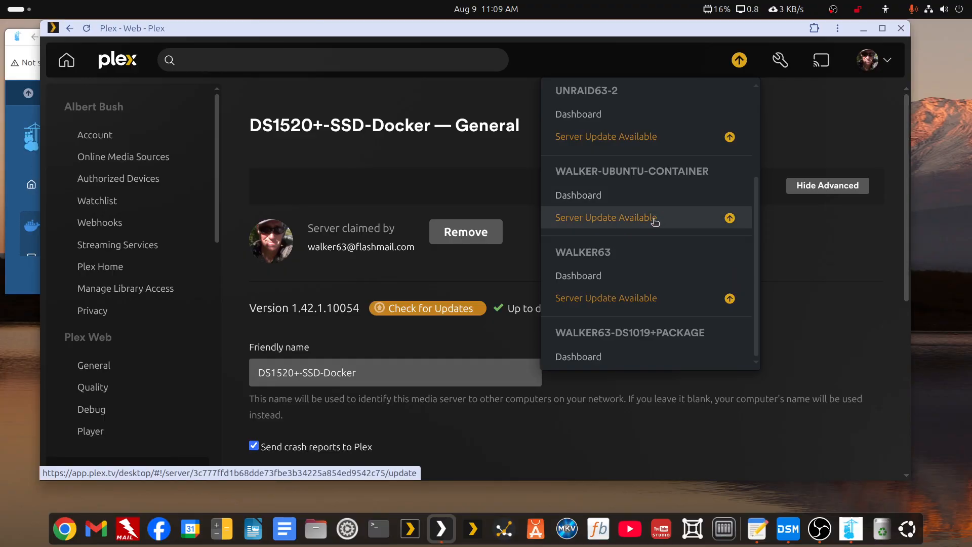
{"action": "scroll", "coordinate": [627, 345], "scroll_direction": "up", "scroll_amount": 3}
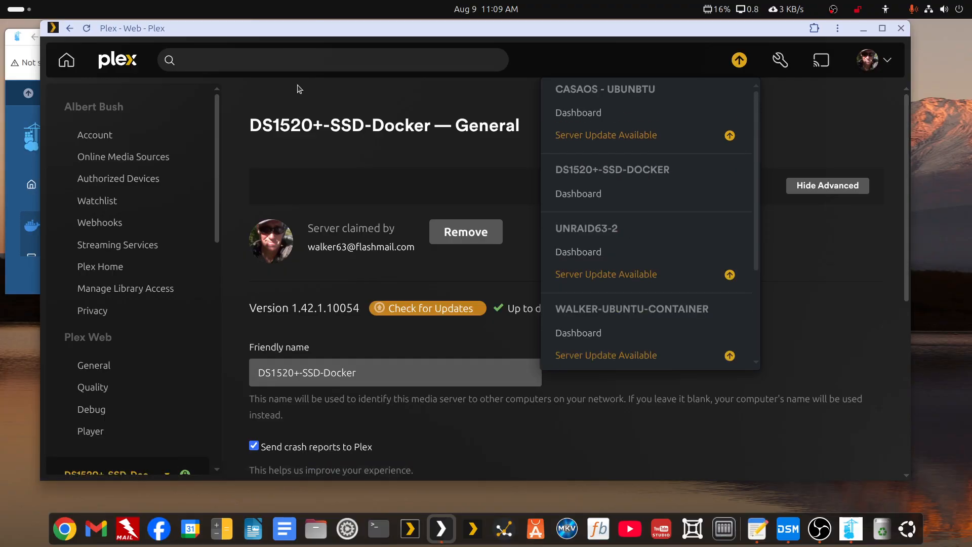
Close the Portainer window and bring the update checklist notes forward, moved left.
{"action": "left_click", "coordinate": [17, 129]}
{"action": "left_click", "coordinate": [514, 31]}
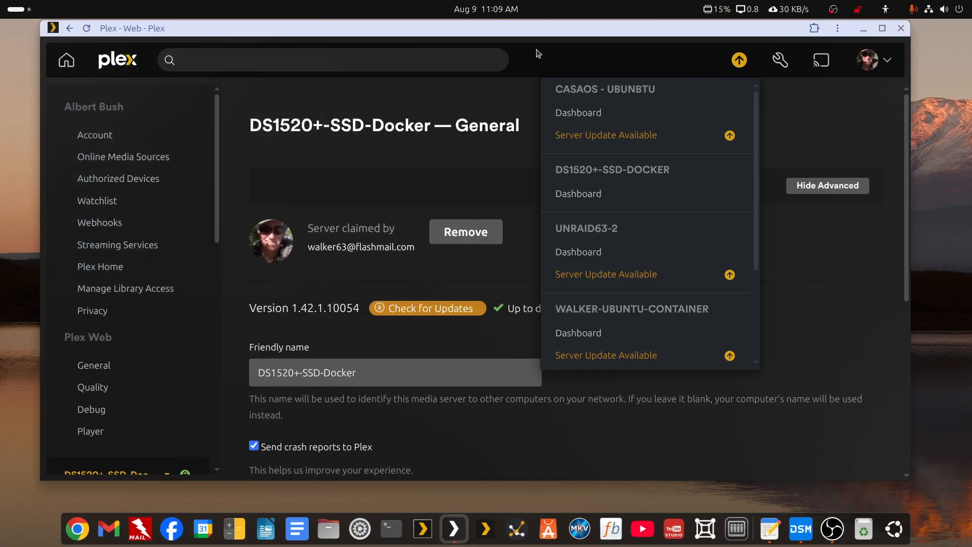
{"action": "left_click", "coordinate": [769, 528]}
{"action": "left_click_drag", "start_coordinate": [489, 90], "coordinate": [449, 84]}
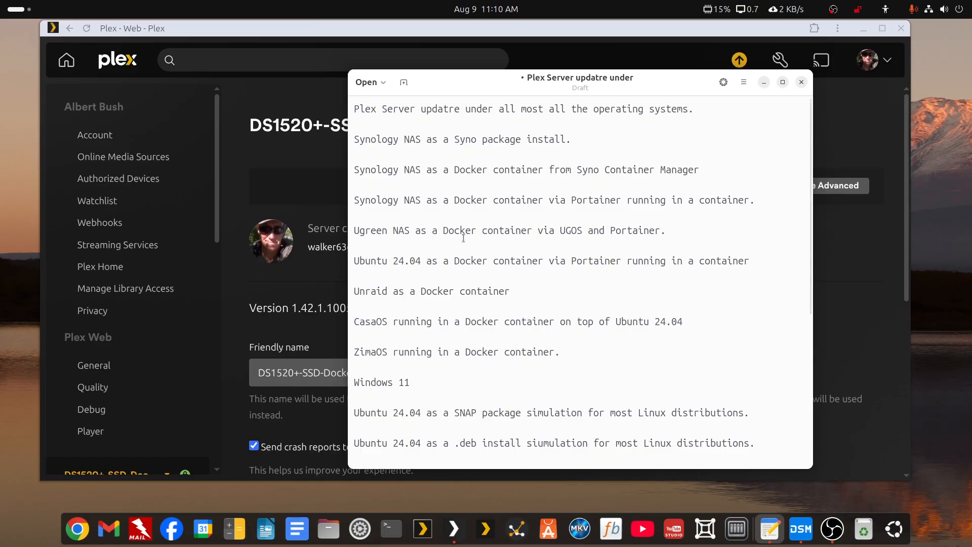
Read the remaining servers on the checklist, then send the notes window behind Plex Web.
{"action": "middle_click", "coordinate": [516, 87]}
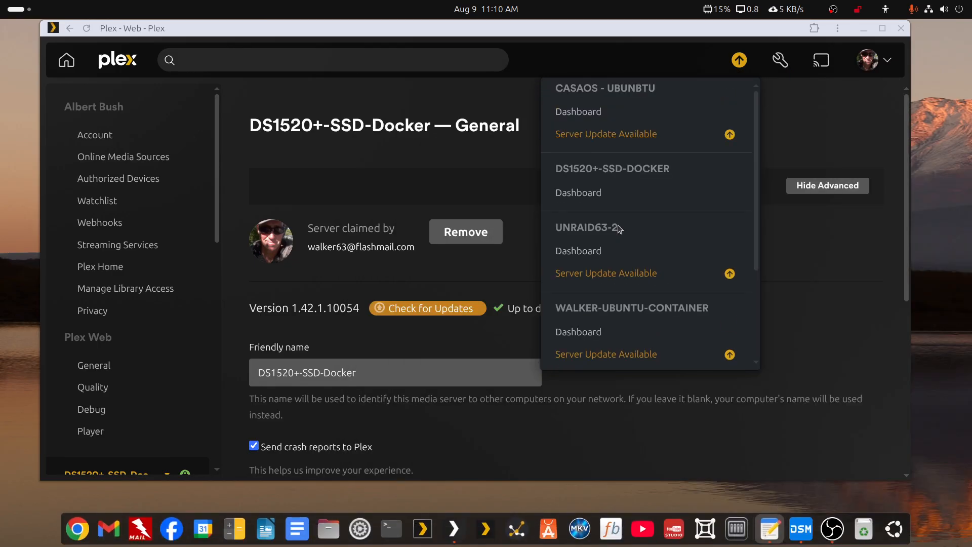
Review the Activity list and sidebar server selector for servers still showing pending updates.
{"action": "scroll", "coordinate": [617, 227], "scroll_direction": "down", "scroll_amount": 3}
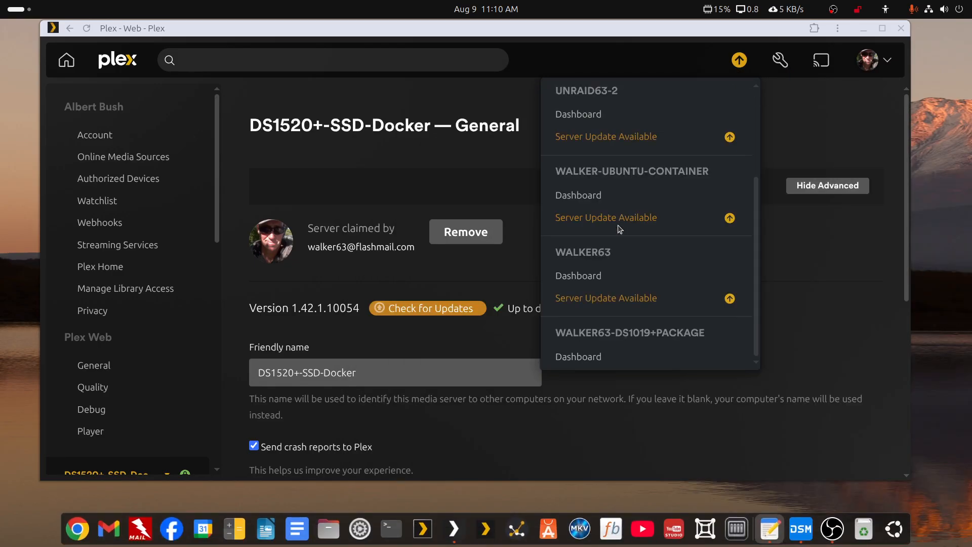
{"action": "scroll", "coordinate": [619, 229], "scroll_direction": "up", "scroll_amount": 3}
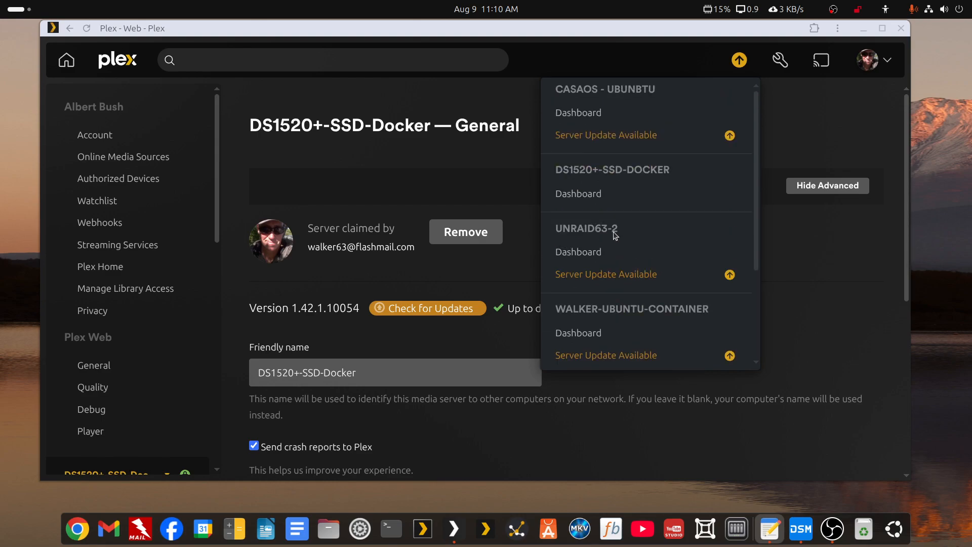
{"action": "scroll", "coordinate": [609, 241], "scroll_direction": "down", "scroll_amount": 3}
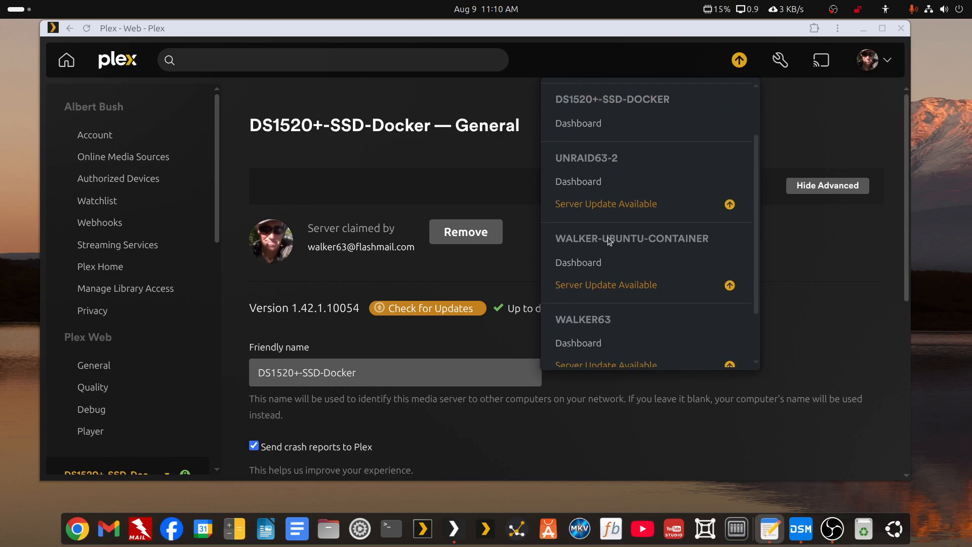
{"action": "scroll", "coordinate": [610, 241], "scroll_direction": "up", "scroll_amount": 3}
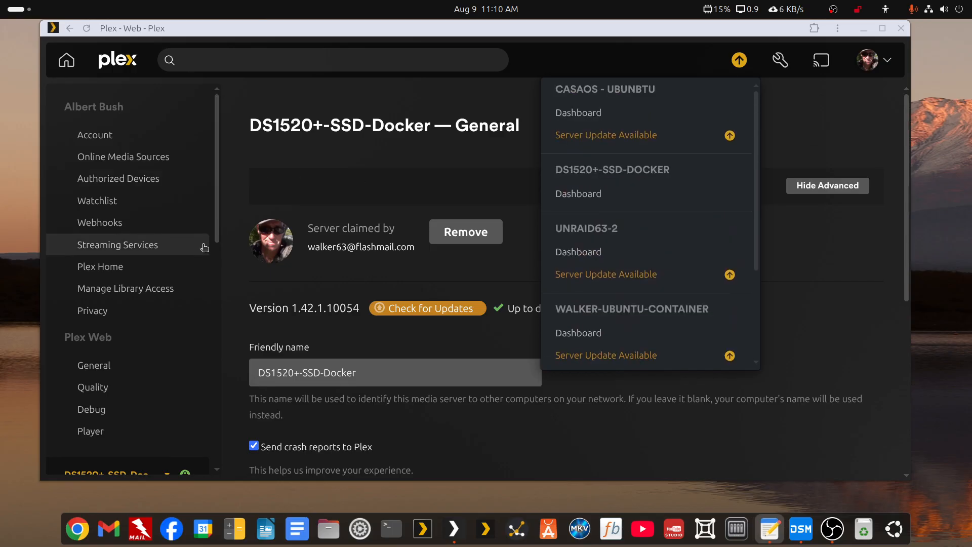
{"action": "scroll", "coordinate": [151, 334], "scroll_direction": "down", "scroll_amount": 3}
{"action": "left_click", "coordinate": [154, 336]}
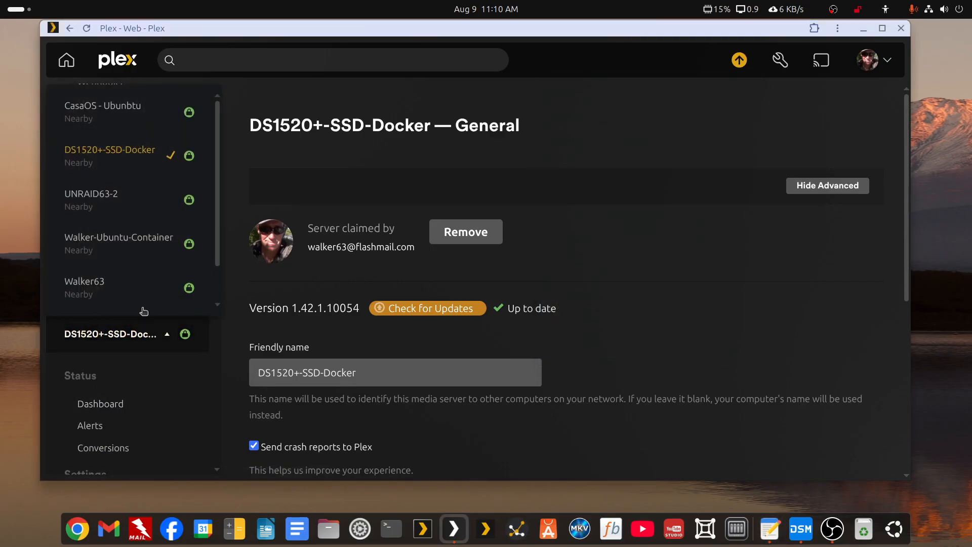
{"action": "scroll", "coordinate": [130, 252], "scroll_direction": "down", "scroll_amount": 1}
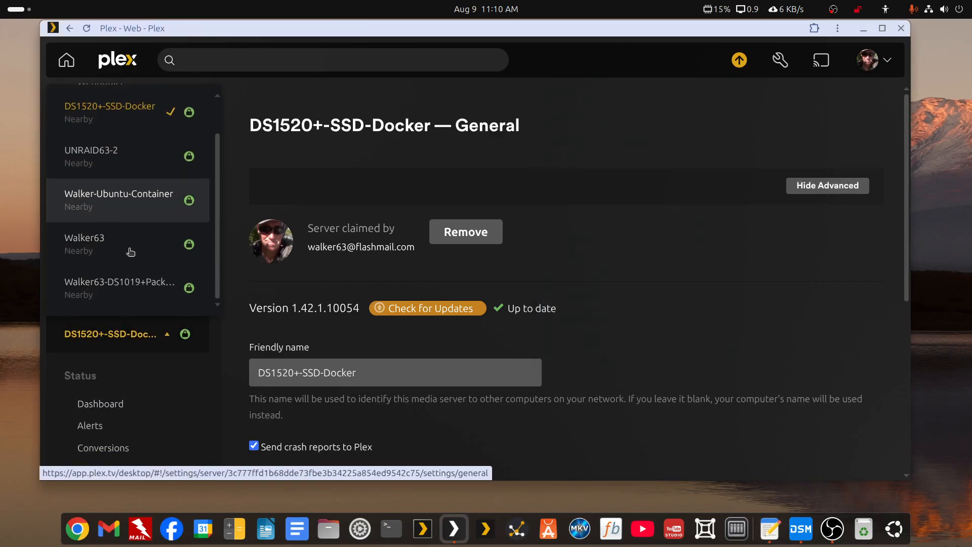
{"action": "scroll", "coordinate": [131, 252], "scroll_direction": "up", "scroll_amount": 1}
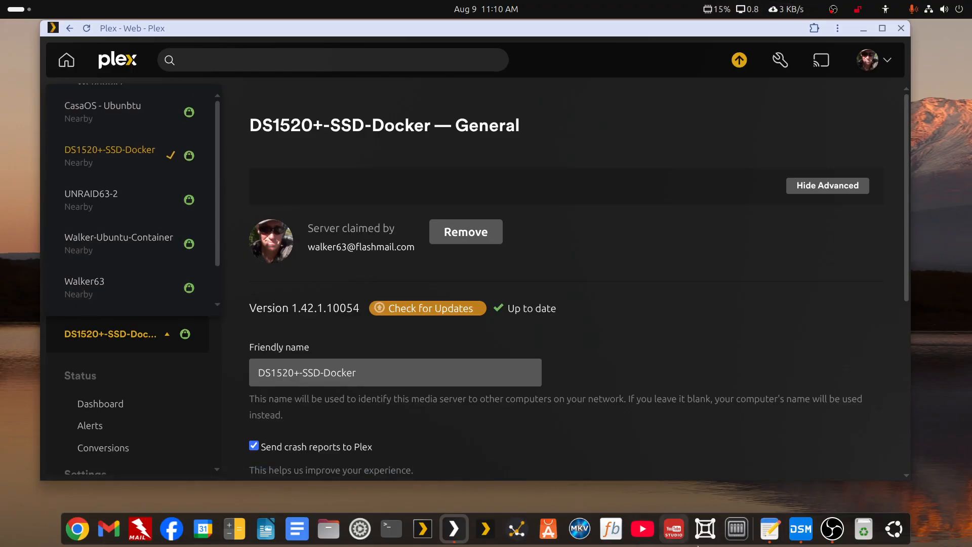
Bring the DXP4800PLUS NAS browser window on screen and position it over Plex.
{"action": "left_click", "coordinate": [736, 528]}
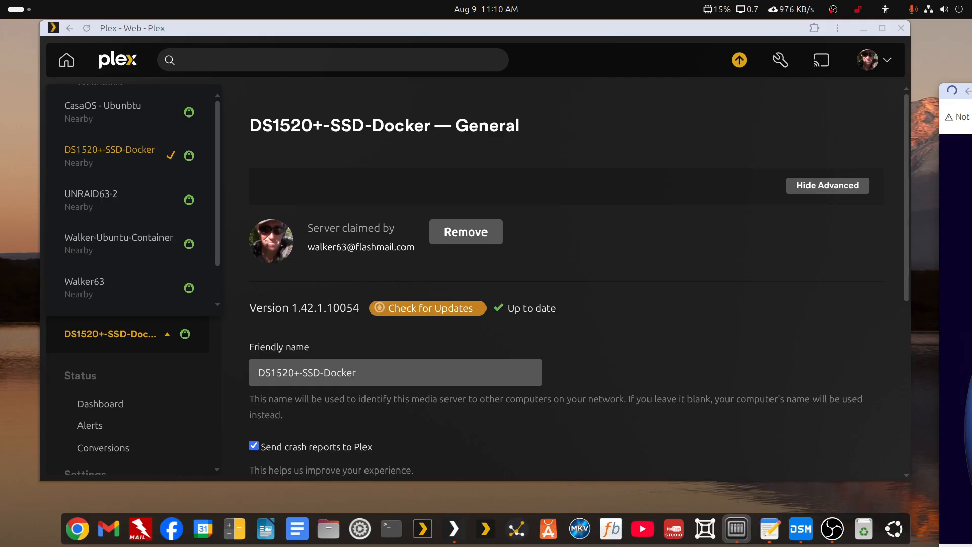
{"action": "left_click_drag", "start_coordinate": [971, 92], "coordinate": [971, 56]}
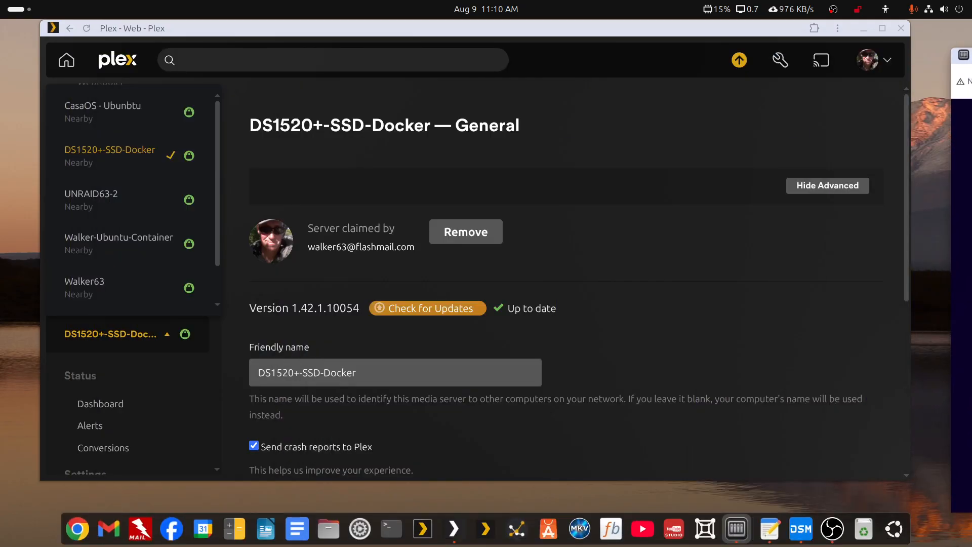
{"action": "left_click_drag", "start_coordinate": [971, 60], "coordinate": [538, 37]}
Maximize the NAS window, reload it, and open Docker's Container list showing Plex and portainer running.
{"action": "double_click", "coordinate": [538, 37]}
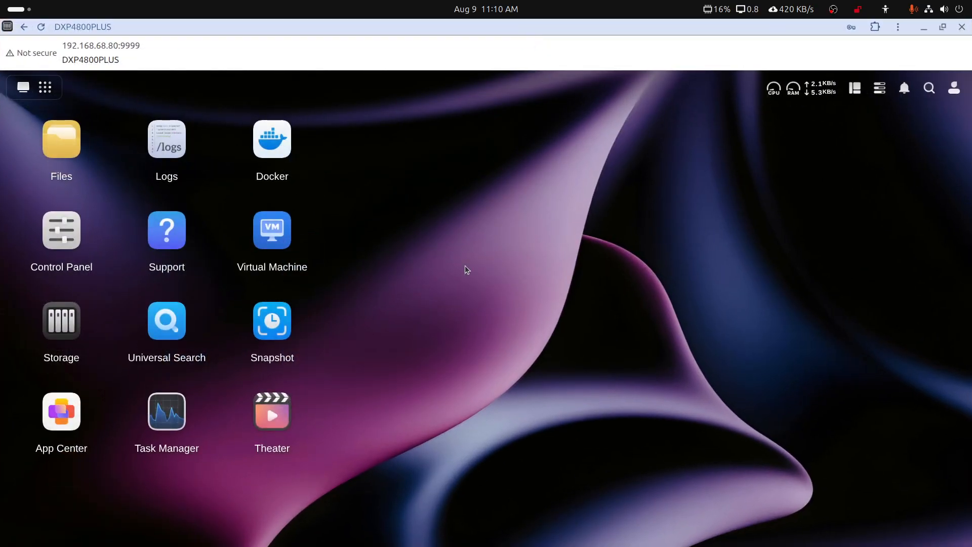
{"action": "left_click", "coordinate": [287, 151]}
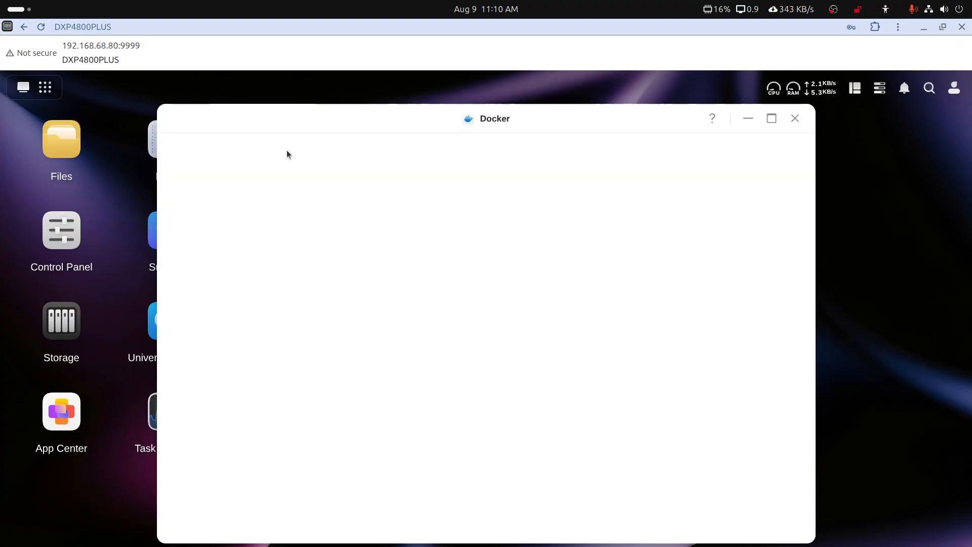
{"action": "left_click", "coordinate": [216, 224]}
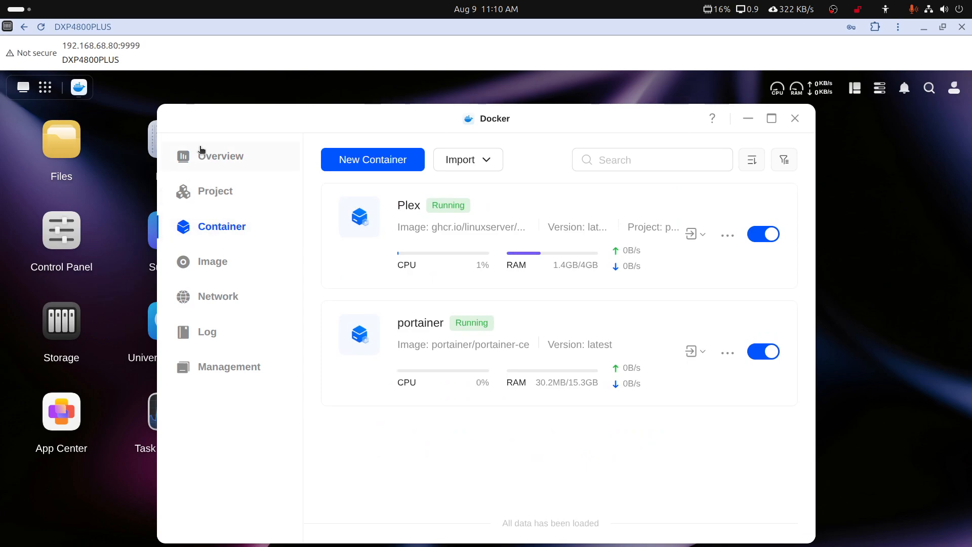
{"action": "left_click", "coordinate": [43, 29]}
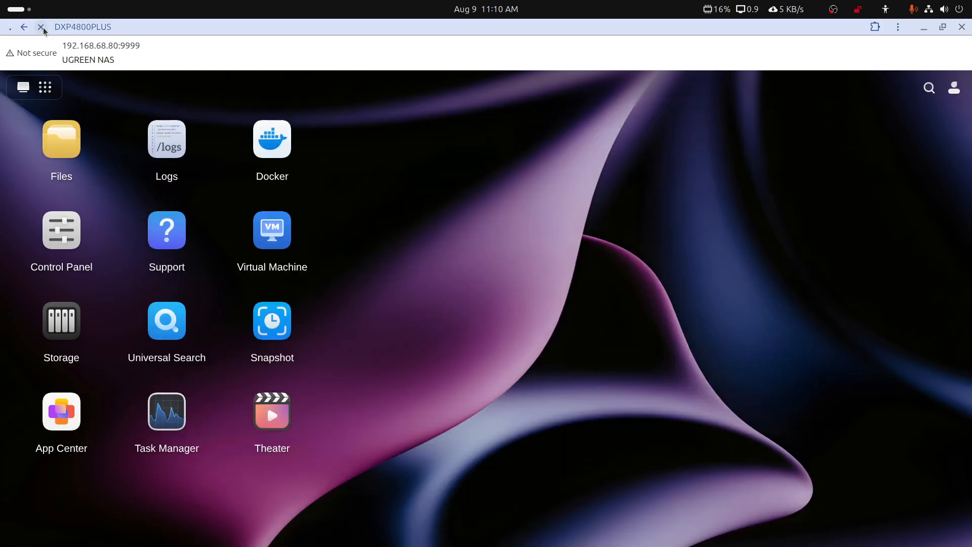
{"action": "left_click", "coordinate": [273, 145]}
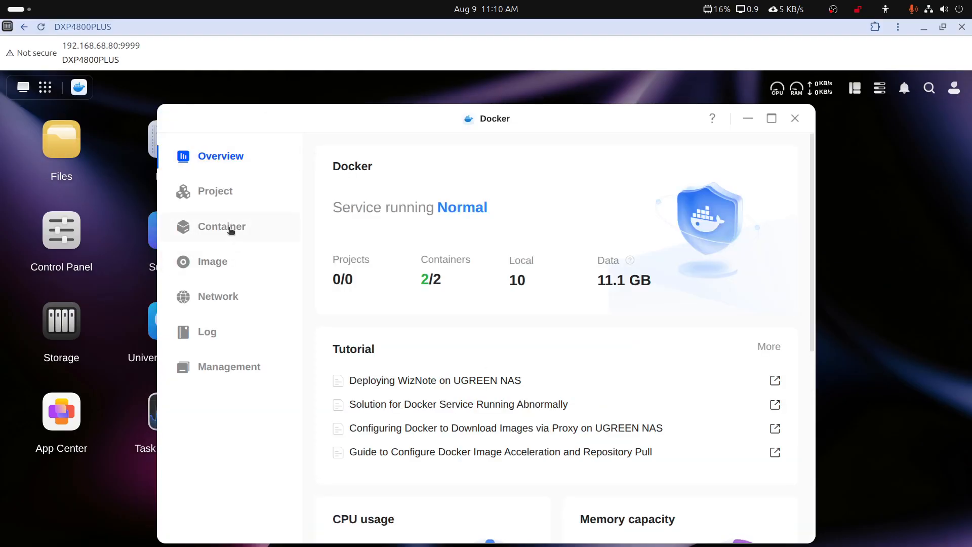
{"action": "left_click", "coordinate": [232, 227]}
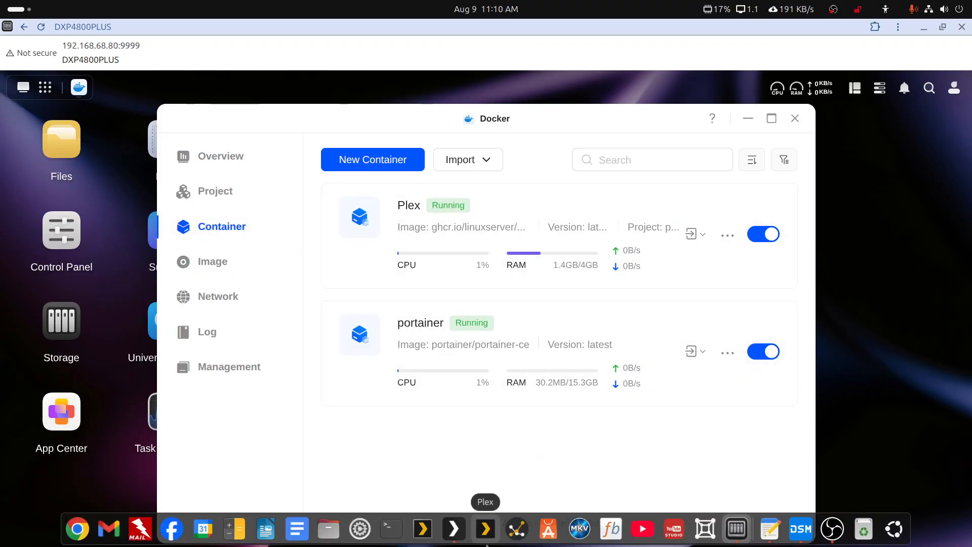
Switch to Plex Web and review DS1520+-SSD-Docker's General settings at version 1.42.1.10054.
{"action": "left_click", "coordinate": [459, 535]}
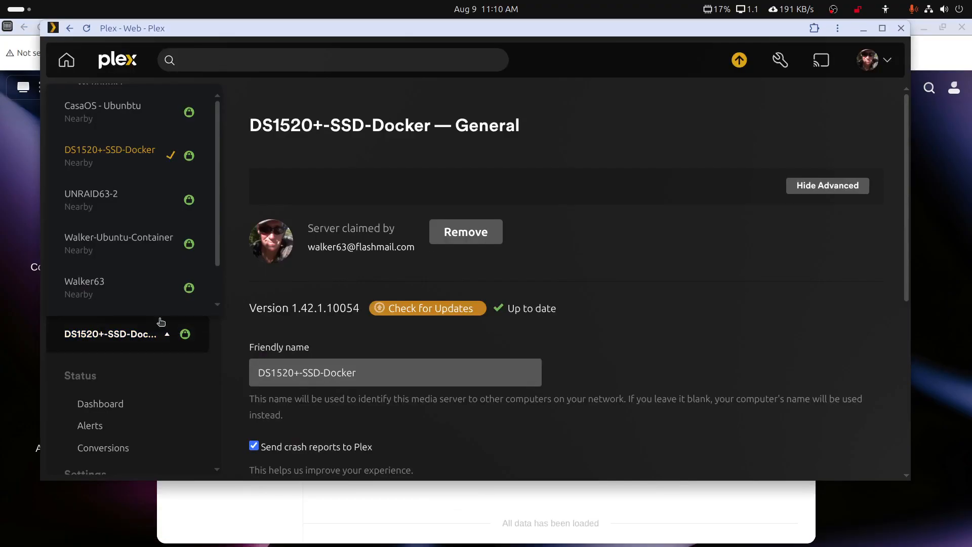
{"action": "scroll", "coordinate": [145, 318], "scroll_direction": "up", "scroll_amount": 3}
{"action": "scroll", "coordinate": [145, 317], "scroll_direction": "up", "scroll_amount": 1}
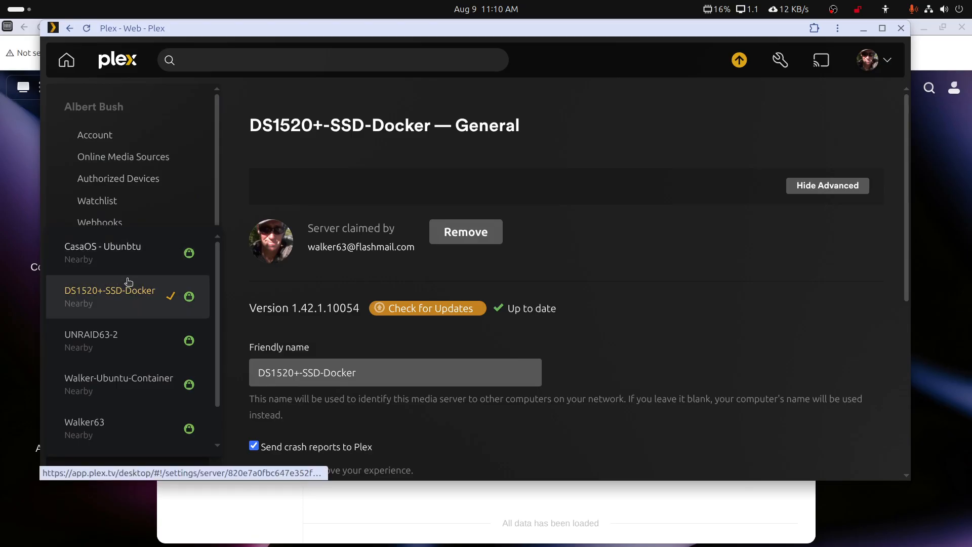
{"action": "scroll", "coordinate": [127, 281], "scroll_direction": "down", "scroll_amount": 1}
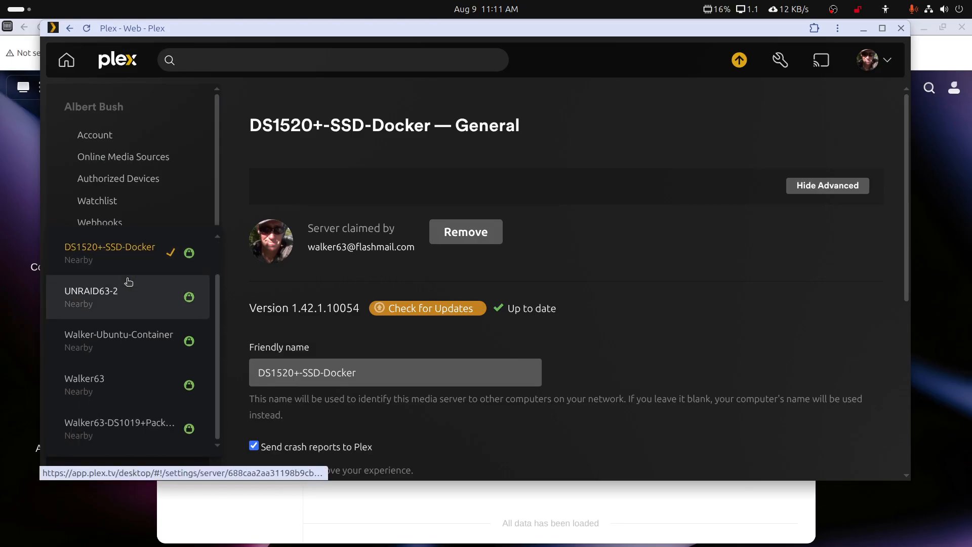
{"action": "scroll", "coordinate": [163, 358], "scroll_direction": "up", "scroll_amount": 1}
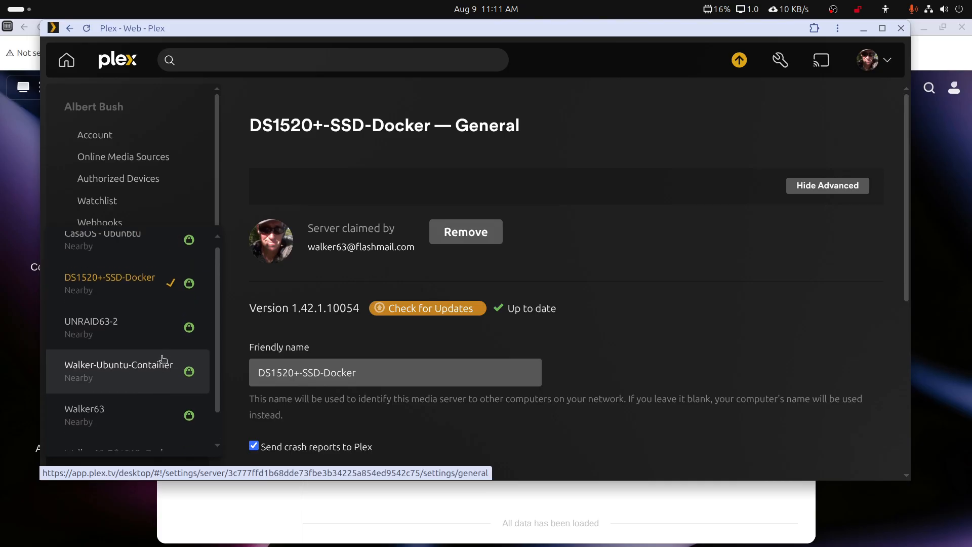
{"action": "scroll", "coordinate": [168, 336], "scroll_direction": "down", "scroll_amount": 1}
{"action": "scroll", "coordinate": [168, 337], "scroll_direction": "up", "scroll_amount": 1}
{"action": "scroll", "coordinate": [168, 336], "scroll_direction": "down", "scroll_amount": 1}
{"action": "scroll", "coordinate": [168, 337], "scroll_direction": "up", "scroll_amount": 1}
{"action": "scroll", "coordinate": [162, 355], "scroll_direction": "down", "scroll_amount": 1}
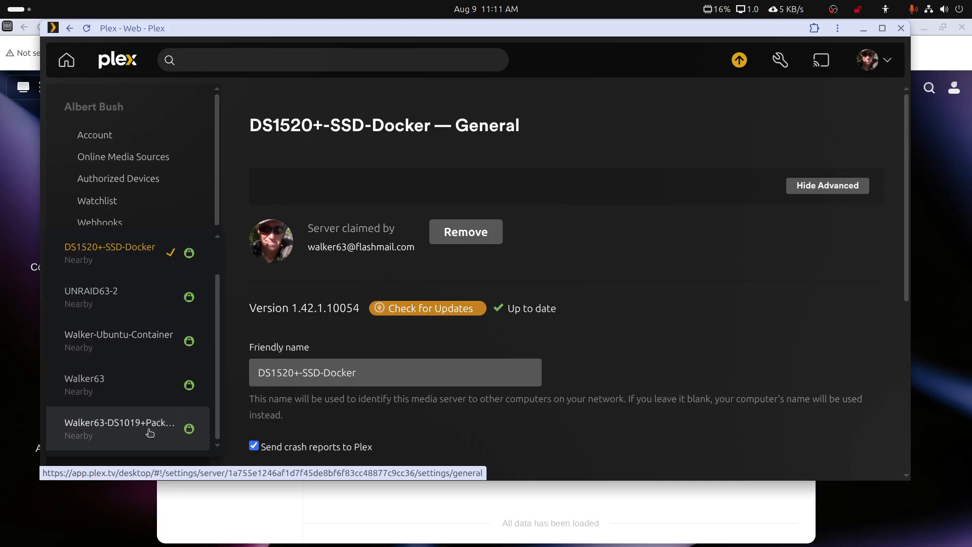
{"action": "scroll", "coordinate": [150, 432], "scroll_direction": "up", "scroll_amount": 1}
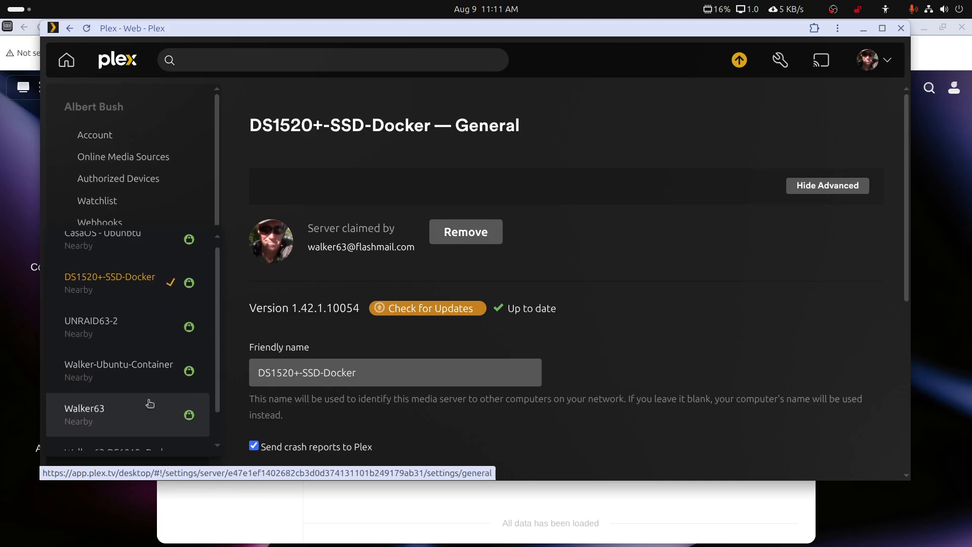
Restore the NAS Docker window to a smaller size and move it aside to reveal Plex.
{"action": "left_click", "coordinate": [571, 507]}
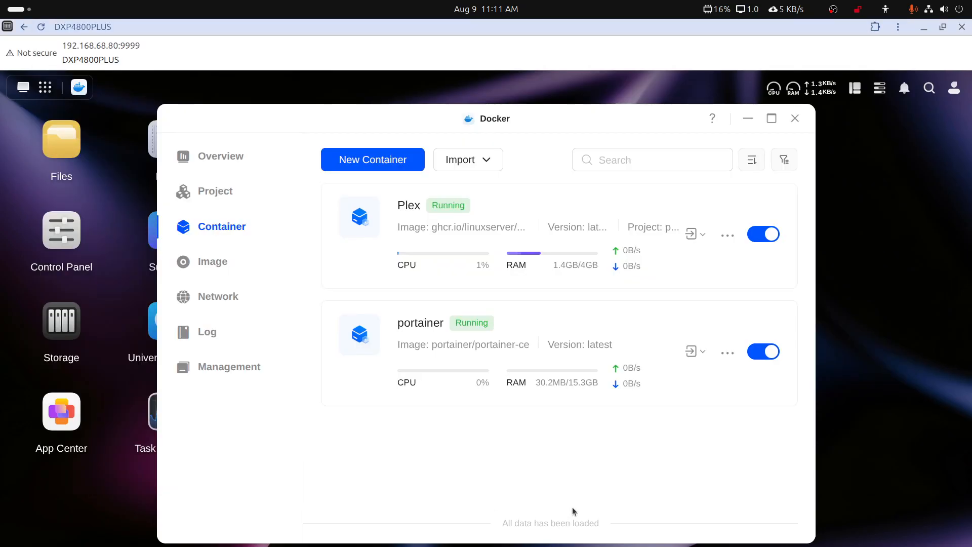
{"action": "double_click", "coordinate": [610, 21]}
{"action": "left_click_drag", "start_coordinate": [603, 33], "coordinate": [971, 60]}
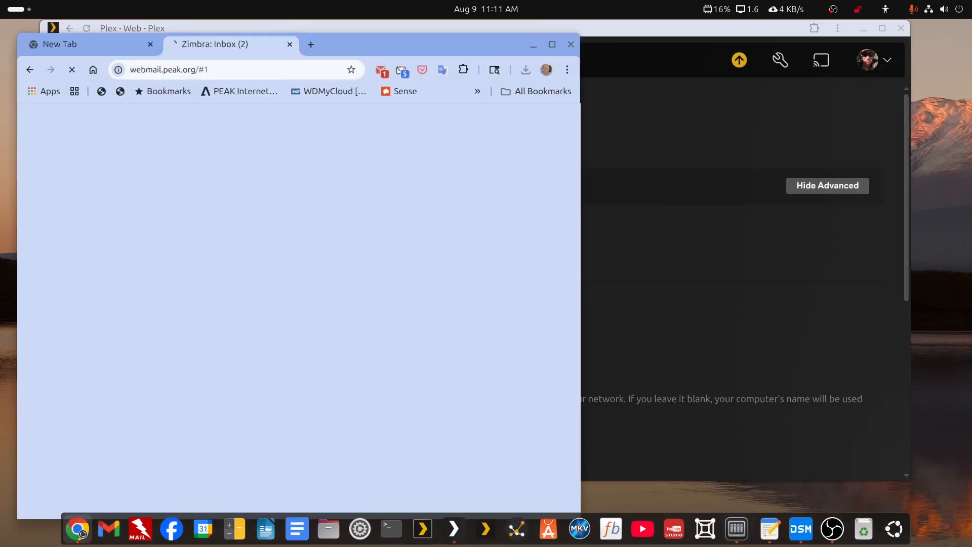
Close the Zimbra webmail tab and load Plex Web from 192.168.68.80:32400 in Chrome.
{"action": "left_click", "coordinate": [77, 529]}
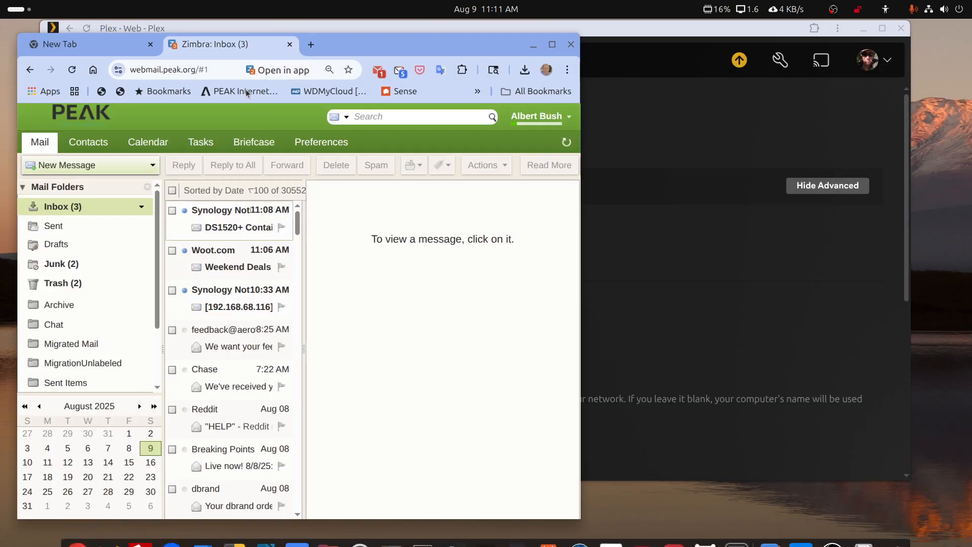
{"action": "left_click", "coordinate": [290, 44]}
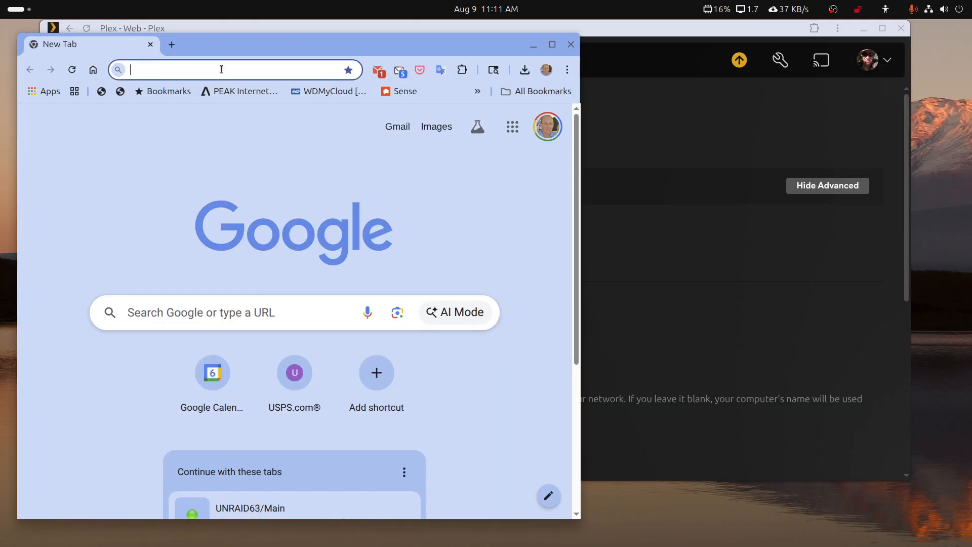
{"action": "left_click", "coordinate": [225, 71]}
{"action": "type", "text": "192.1"}
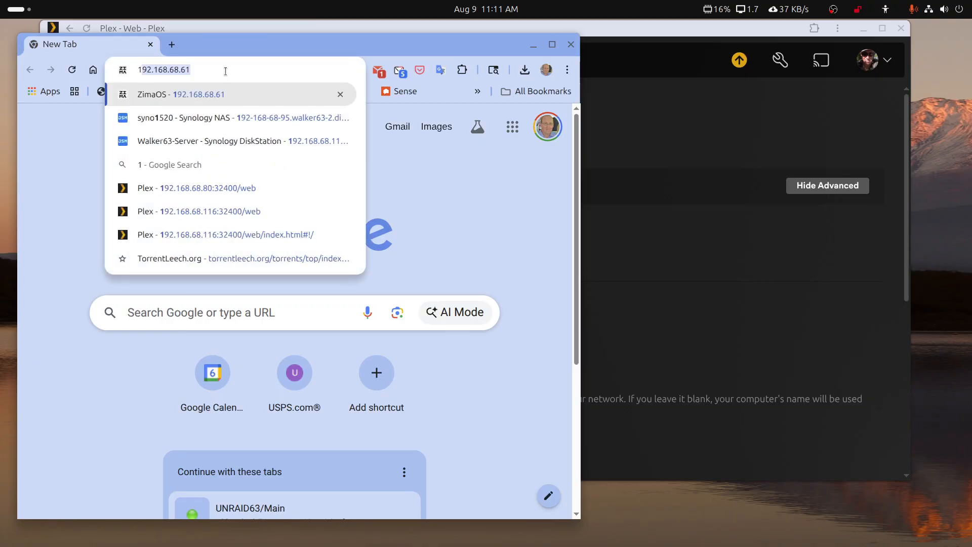
{"action": "type", "text": "68.68."}
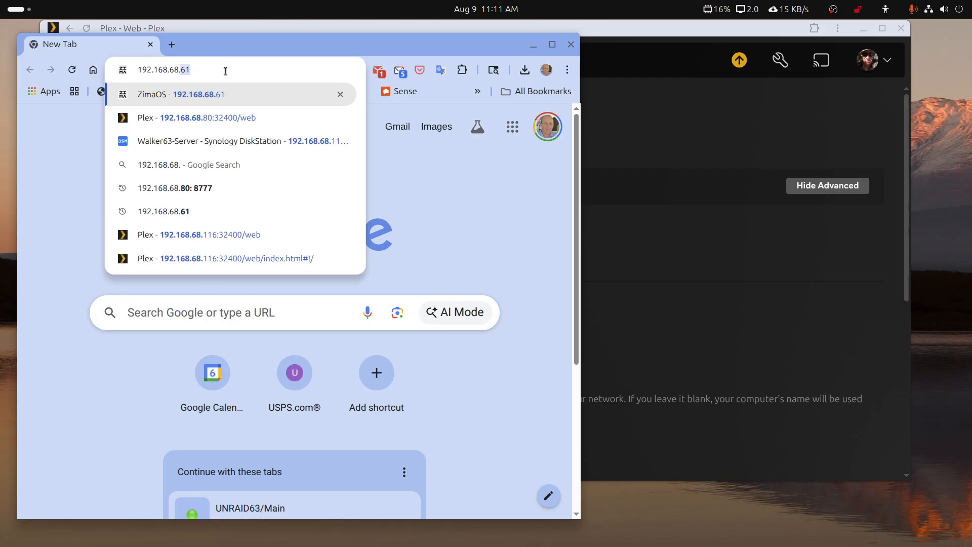
{"action": "type", "text": "80"}
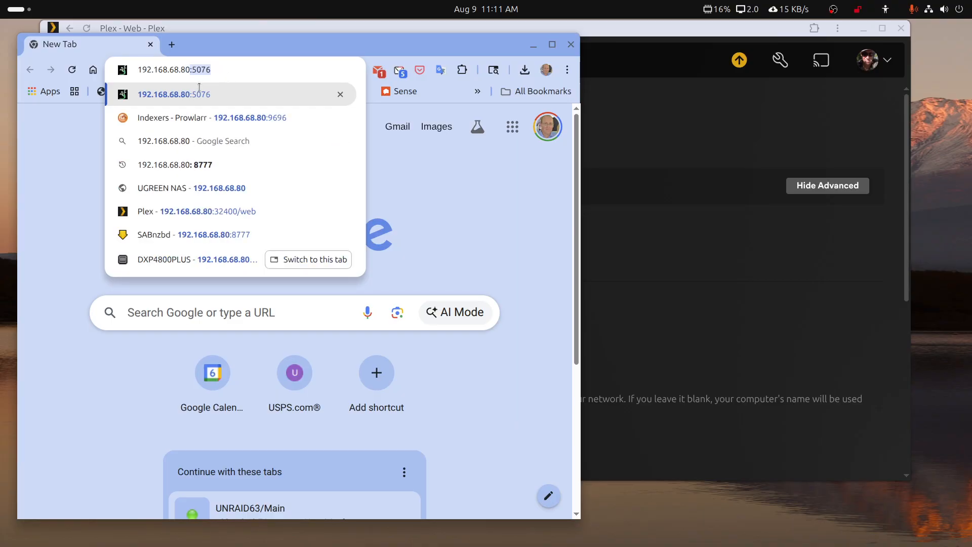
{"action": "left_click", "coordinate": [162, 211]}
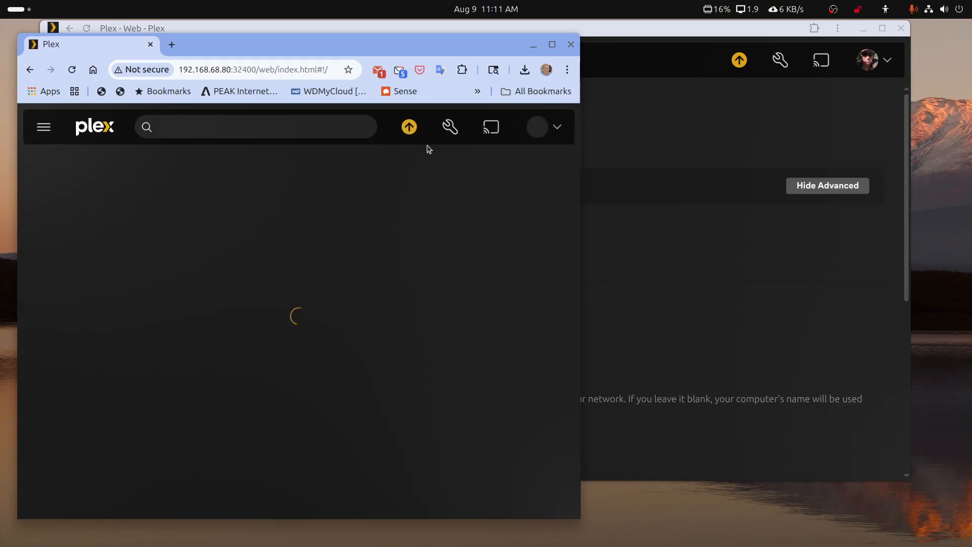
Maximize Chrome and check the update list for servers still reporting a server update.
{"action": "double_click", "coordinate": [445, 48]}
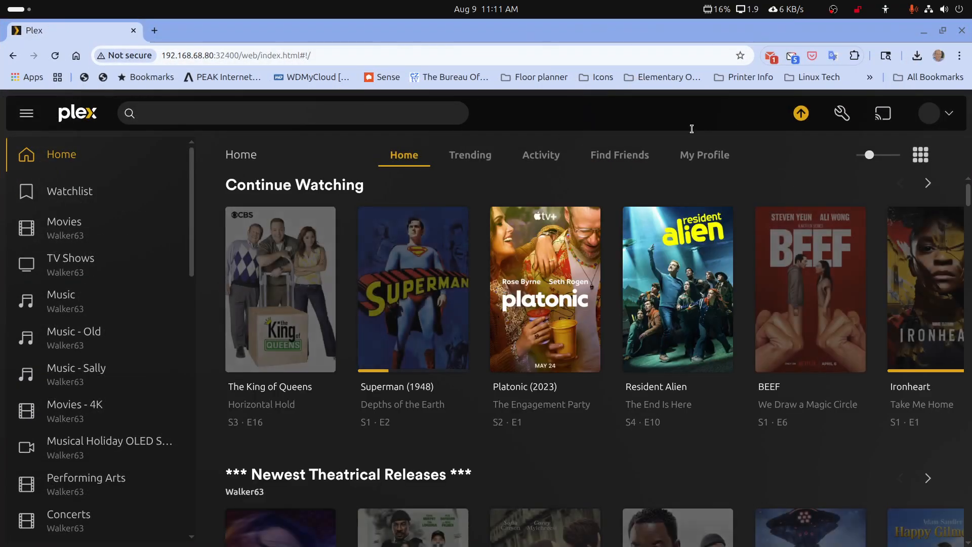
{"action": "left_click", "coordinate": [800, 113]}
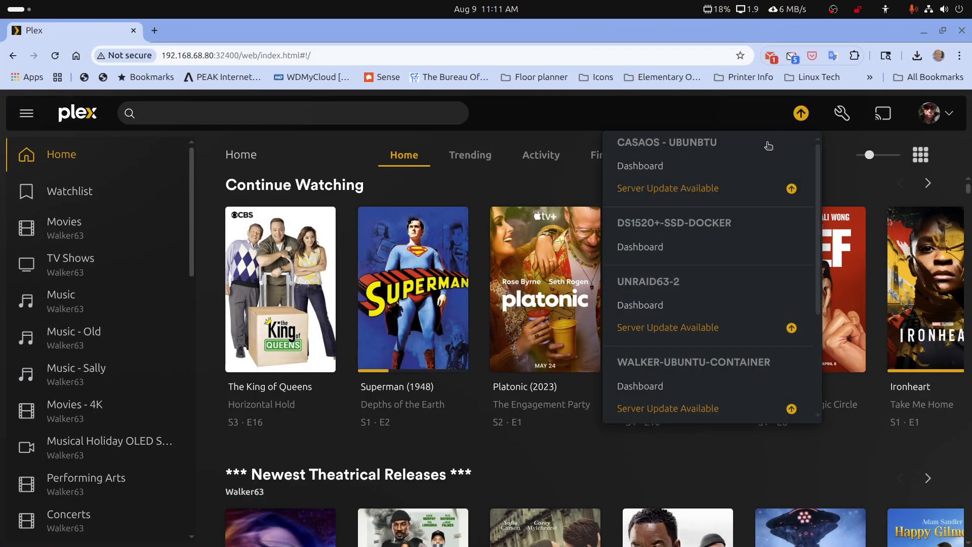
{"action": "scroll", "coordinate": [752, 202], "scroll_direction": "down", "scroll_amount": 3}
{"action": "scroll", "coordinate": [752, 202], "scroll_direction": "down", "scroll_amount": 1}
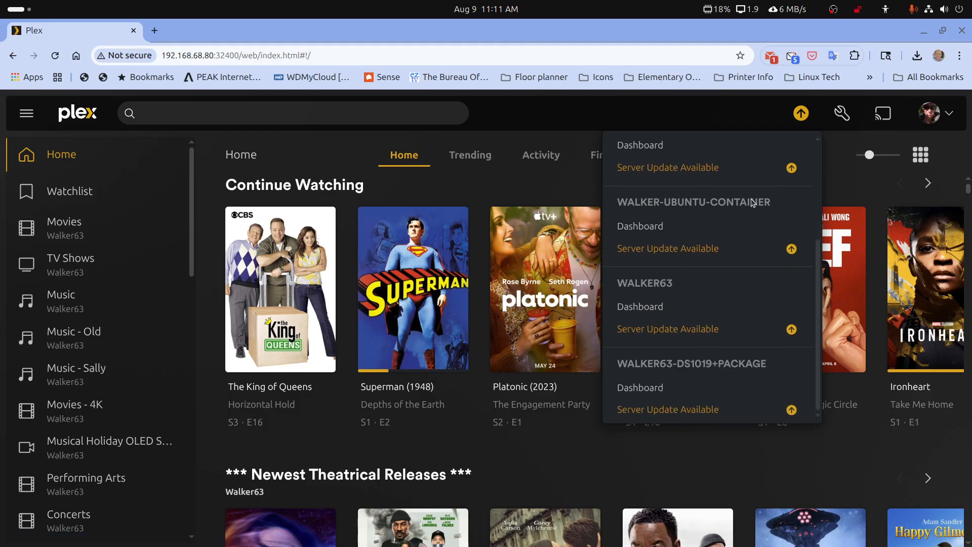
{"action": "scroll", "coordinate": [747, 238], "scroll_direction": "up", "scroll_amount": 4}
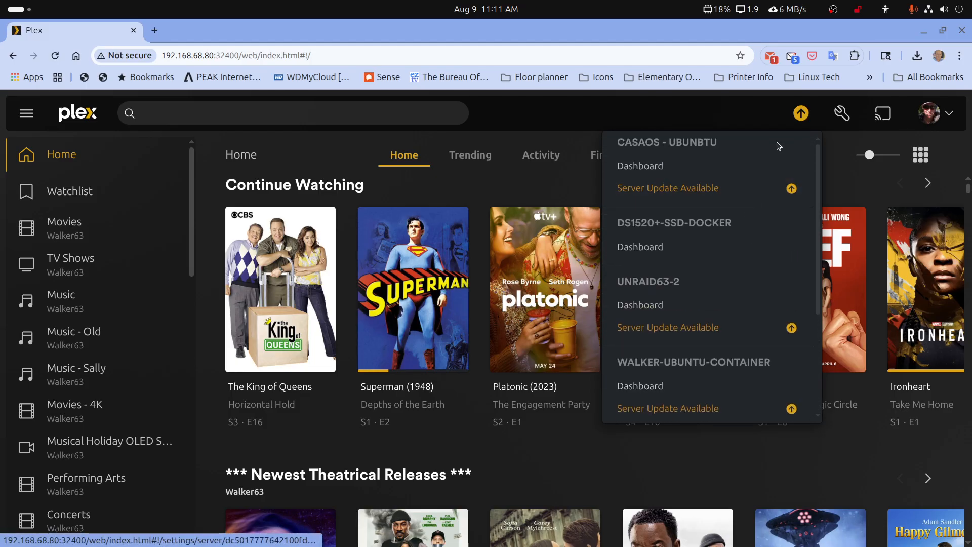
{"action": "left_click", "coordinate": [757, 119]}
Open Plex settings and the sidebar server list, then bring the NAS Docker window over Plex.
{"action": "left_click", "coordinate": [845, 118]}
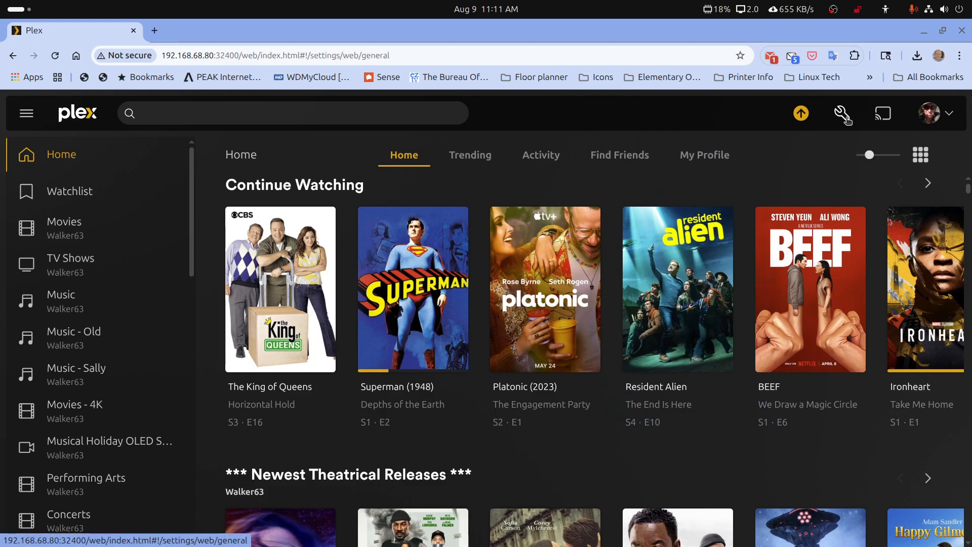
{"action": "scroll", "coordinate": [83, 380], "scroll_direction": "down", "scroll_amount": 5}
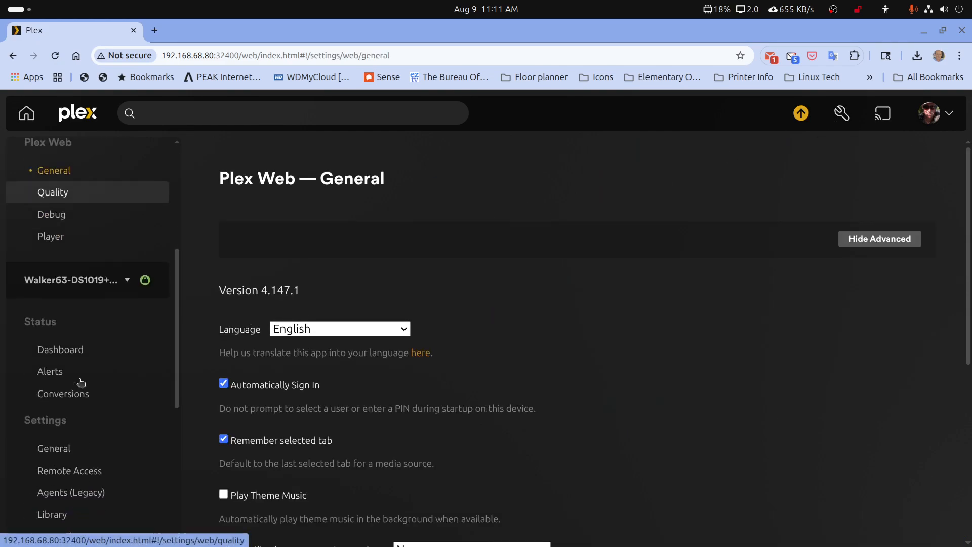
{"action": "left_click", "coordinate": [69, 248]}
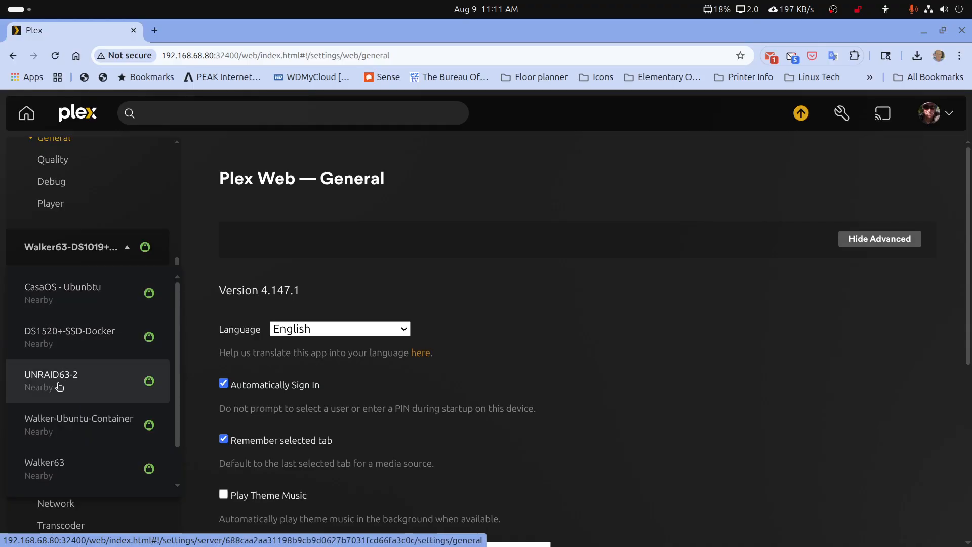
{"action": "scroll", "coordinate": [60, 385], "scroll_direction": "down", "scroll_amount": 1}
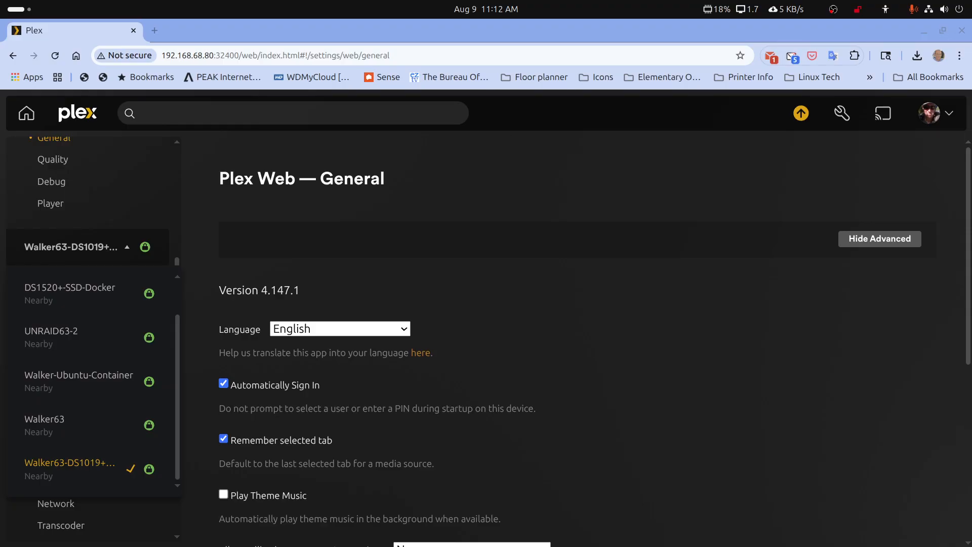
{"action": "left_click_drag", "start_coordinate": [971, 60], "coordinate": [593, 44]}
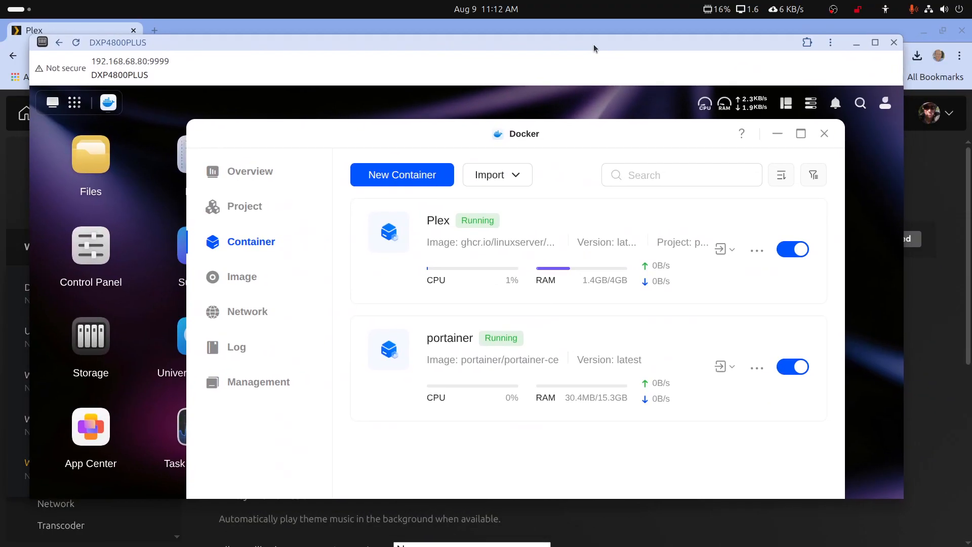
Stop the Plex container, then launch Portainer - Ugreen by searching 'po' in Activities.
{"action": "left_click", "coordinate": [781, 254]}
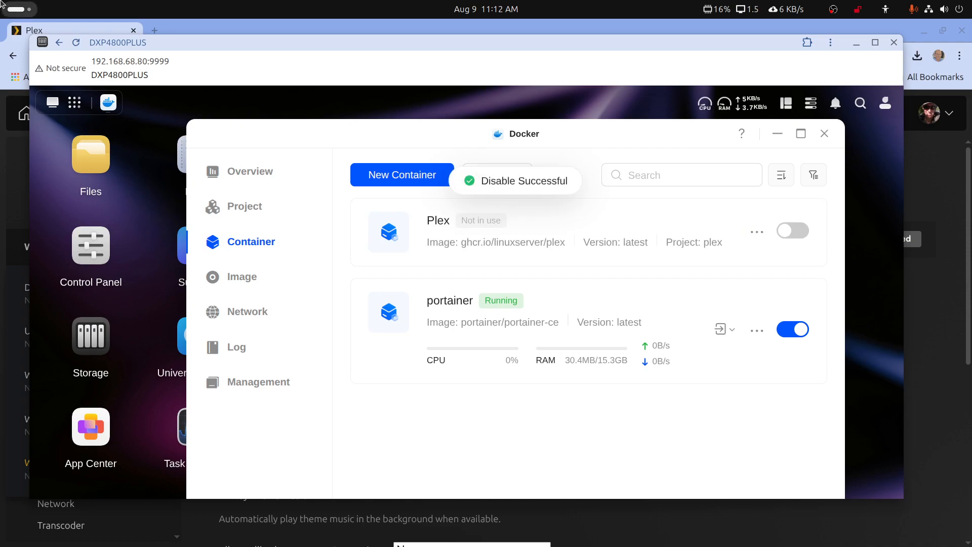
{"action": "left_click", "coordinate": [13, 10]}
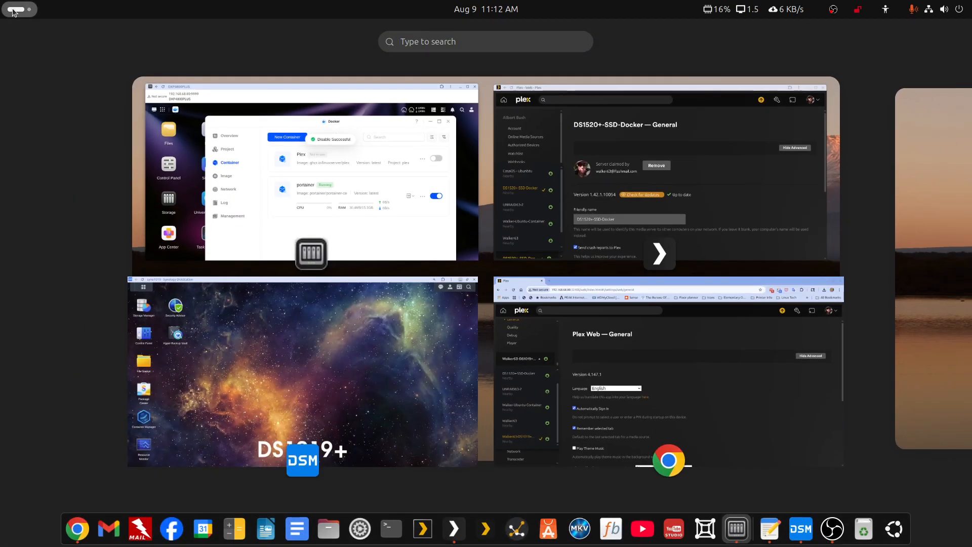
{"action": "type", "text": "pl"}
{"action": "key", "text": "BackSpace"}
{"action": "type", "text": "o"}
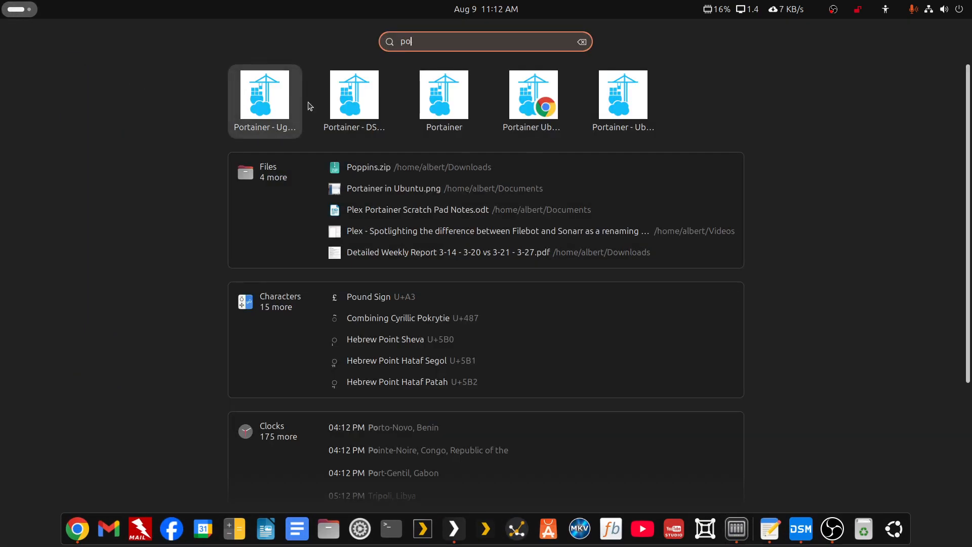
{"action": "left_click", "coordinate": [283, 111]}
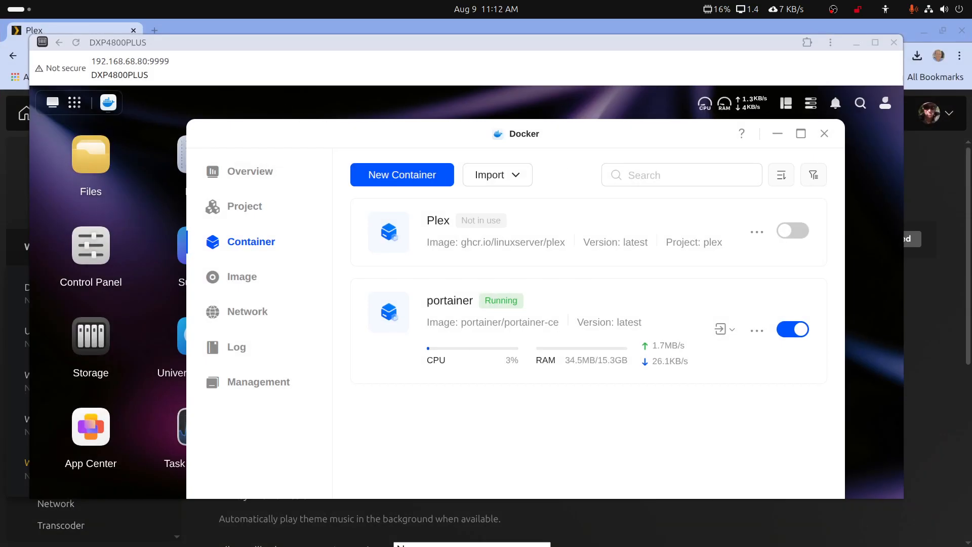
{"action": "left_click_drag", "start_coordinate": [971, 63], "coordinate": [487, 44]}
Start the stopped Plex container from its Portainer details page, then move Portainer aside.
{"action": "double_click", "coordinate": [487, 44]}
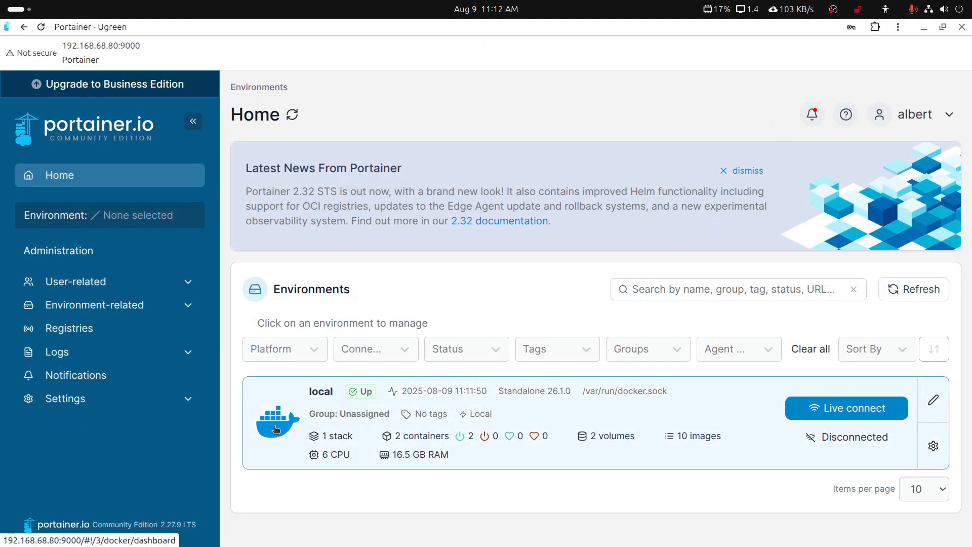
{"action": "left_click", "coordinate": [276, 429]}
{"action": "left_click", "coordinate": [693, 405]}
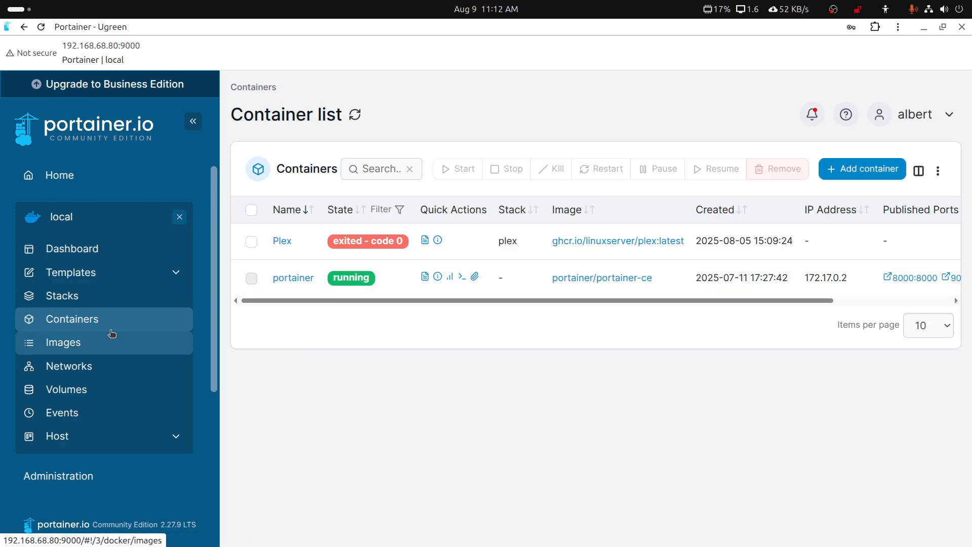
{"action": "left_click", "coordinate": [279, 241]}
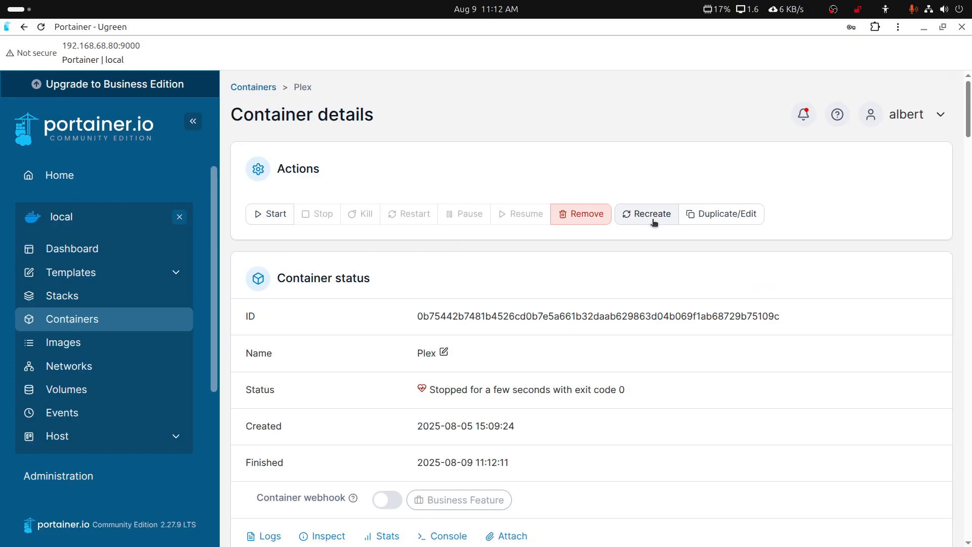
{"action": "left_click", "coordinate": [284, 214]}
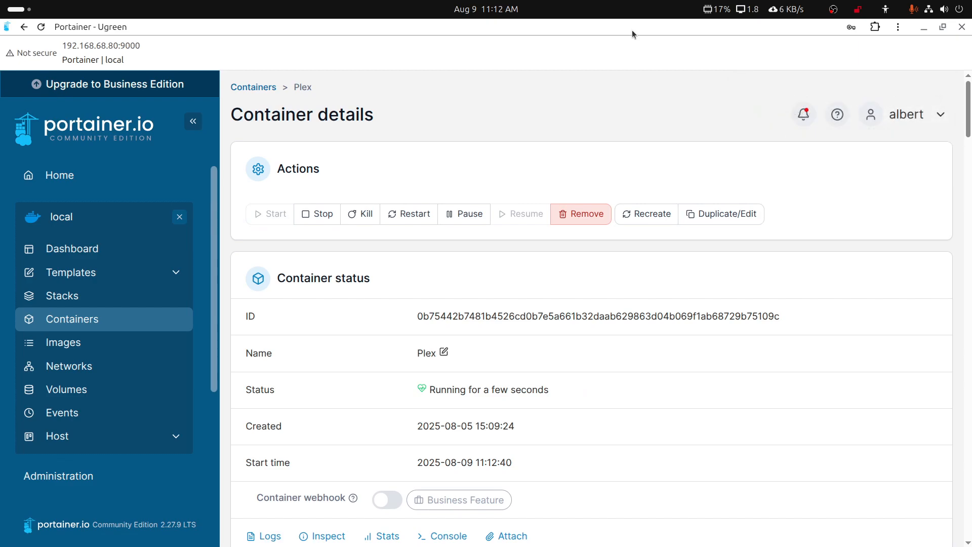
{"action": "left_click_drag", "start_coordinate": [618, 29], "coordinate": [971, 60]}
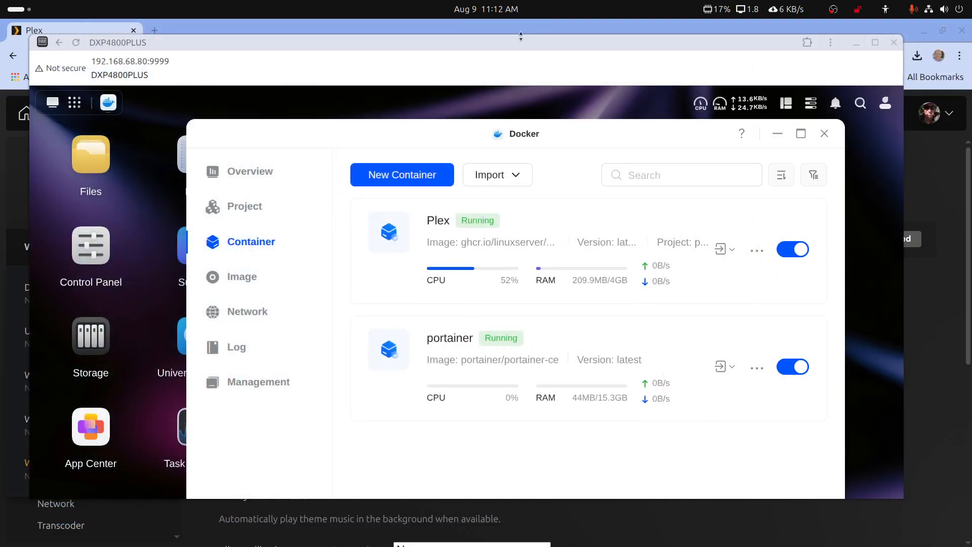
Reload Plex Web and confirm UGREEN DXP4800+ is gone from the server update list.
{"action": "left_click", "coordinate": [503, 30]}
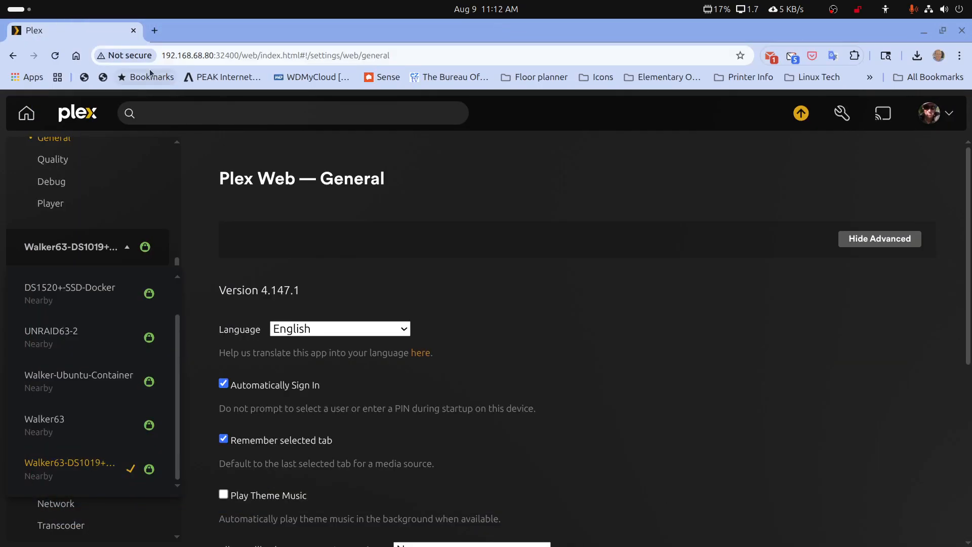
{"action": "left_click", "coordinate": [55, 56]}
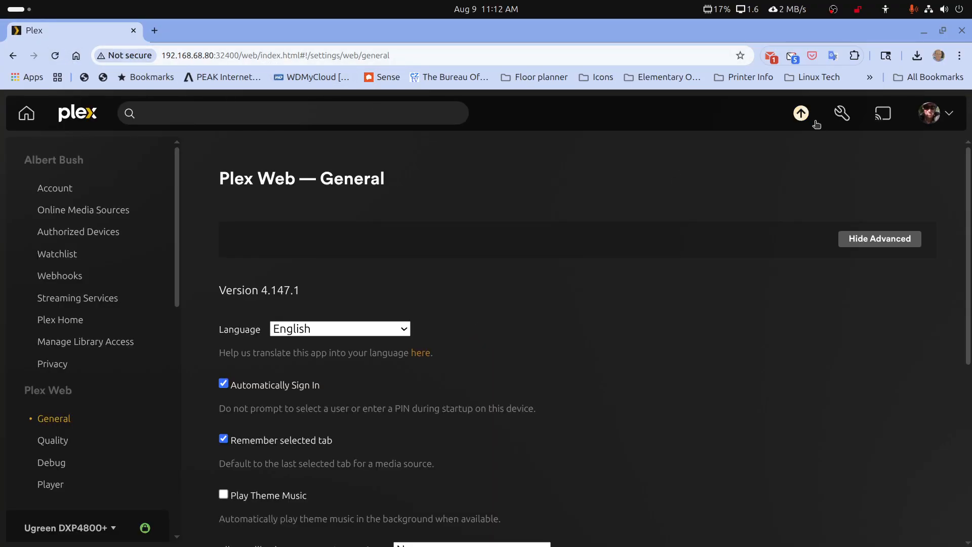
{"action": "left_click", "coordinate": [801, 113]}
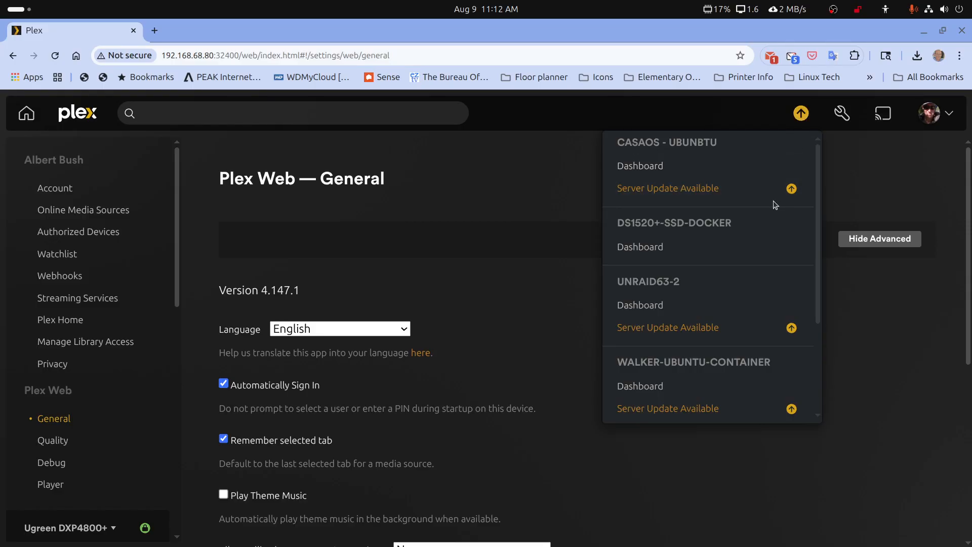
{"action": "scroll", "coordinate": [774, 210], "scroll_direction": "down", "scroll_amount": 3}
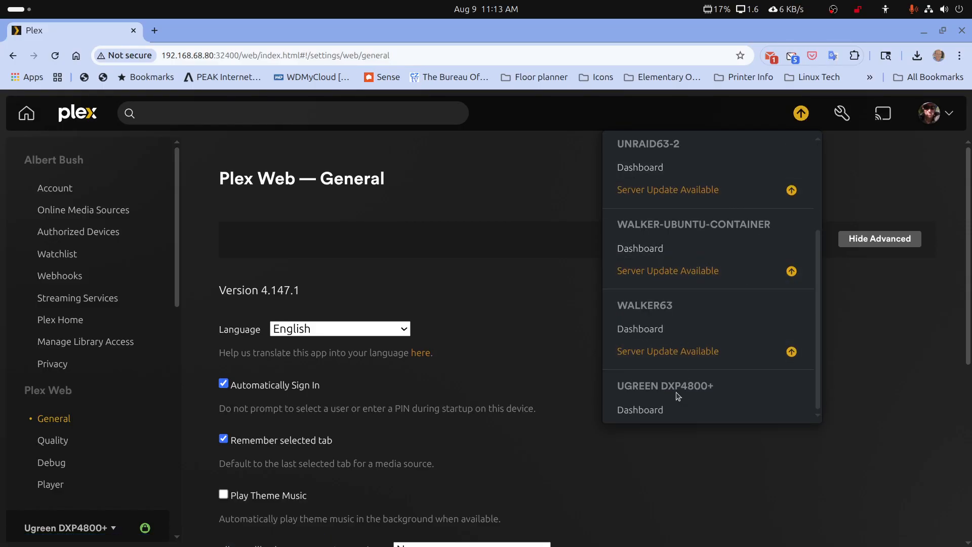
{"action": "scroll", "coordinate": [81, 320], "scroll_direction": "down", "scroll_amount": 4}
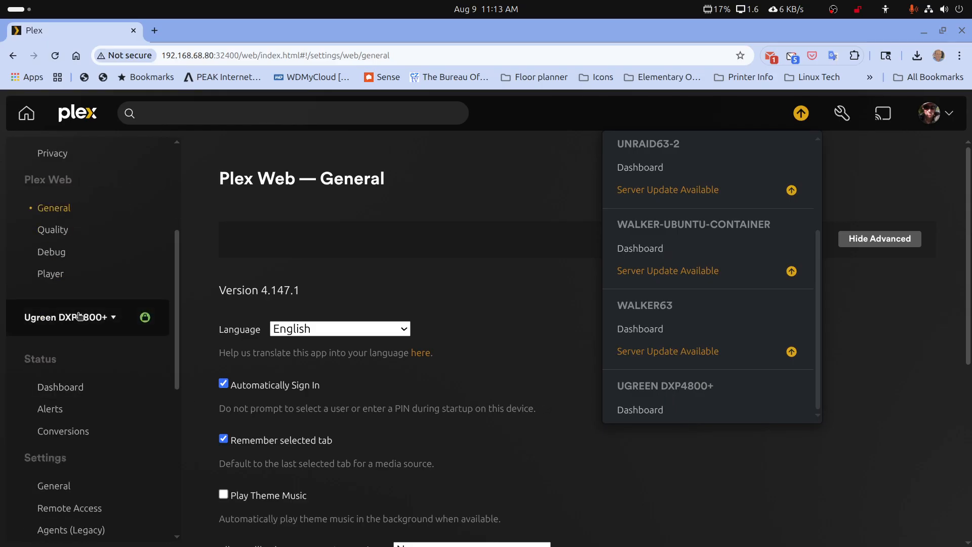
{"action": "left_click", "coordinate": [81, 320]}
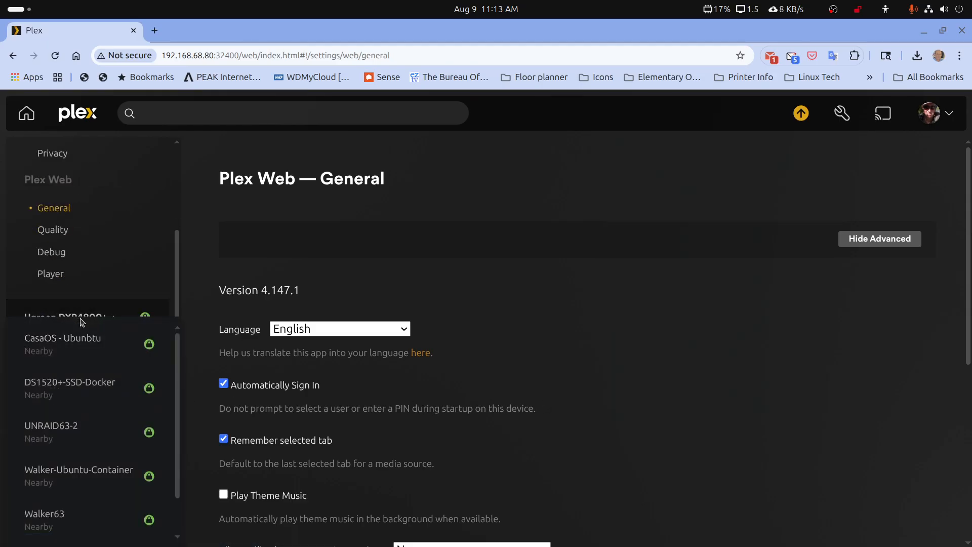
Open the Ugreen DXP4800+ server's General settings and select its version 1.42.1.10054.
{"action": "left_click", "coordinate": [311, 282]}
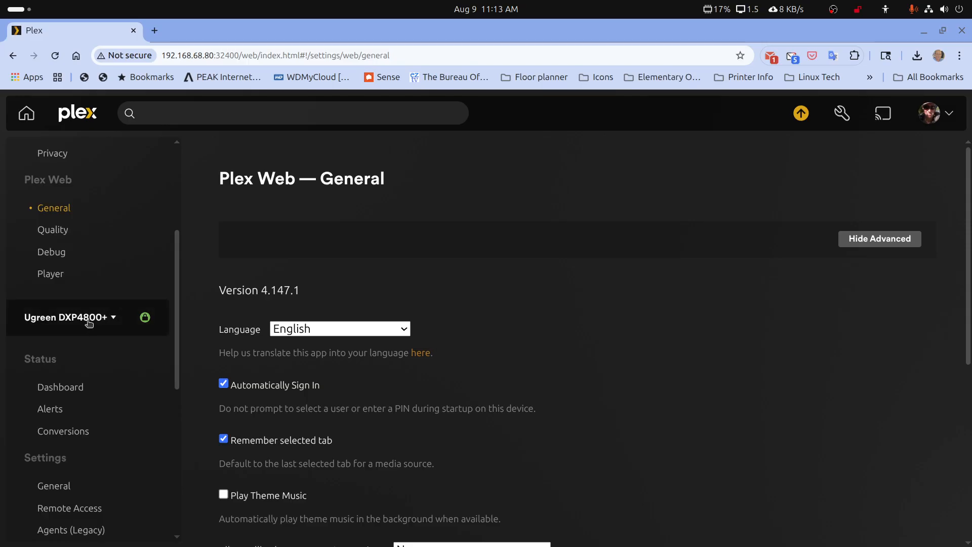
{"action": "left_click", "coordinate": [88, 323]}
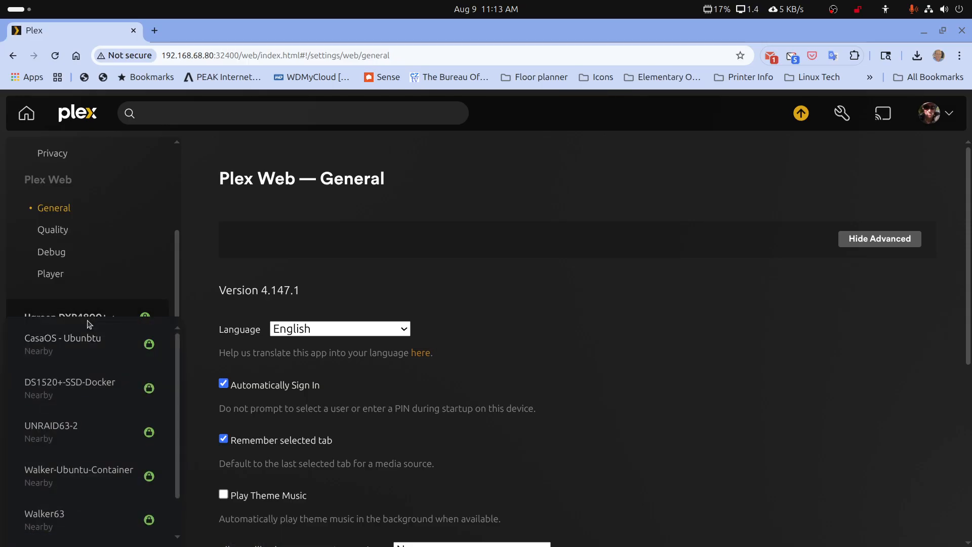
{"action": "left_click", "coordinate": [314, 288]}
{"action": "scroll", "coordinate": [61, 304], "scroll_direction": "down", "scroll_amount": 5}
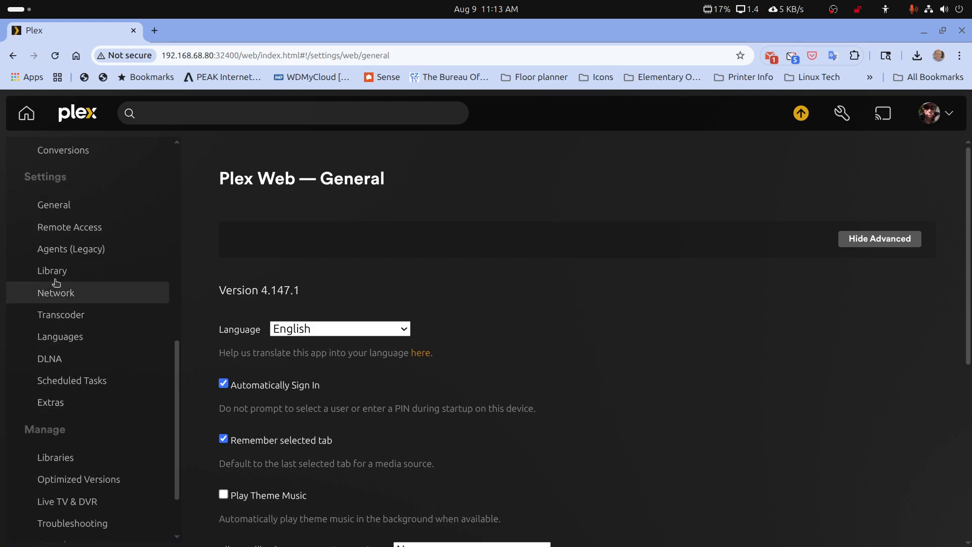
{"action": "left_click", "coordinate": [53, 204]}
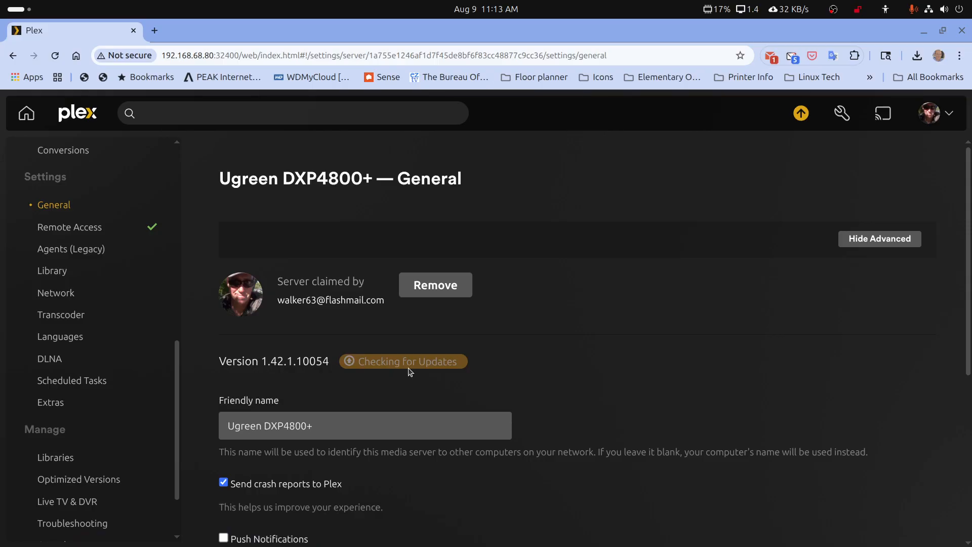
{"action": "left_click_drag", "start_coordinate": [300, 367], "coordinate": [328, 362]}
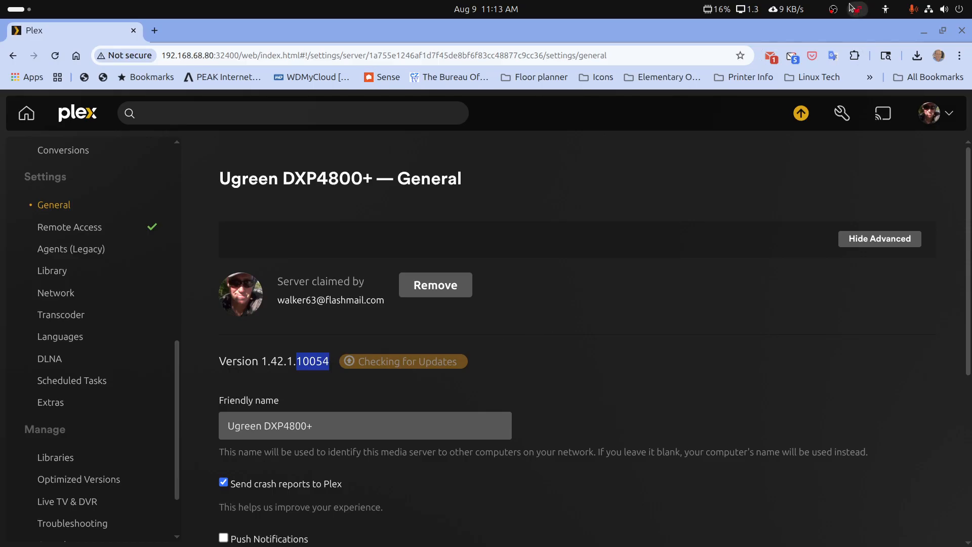
{"action": "left_click", "coordinate": [919, 33]}
Try Update on the Plex container in Docker, then dismiss the unavailable-for-project-containers notice.
{"action": "double_click", "coordinate": [717, 40]}
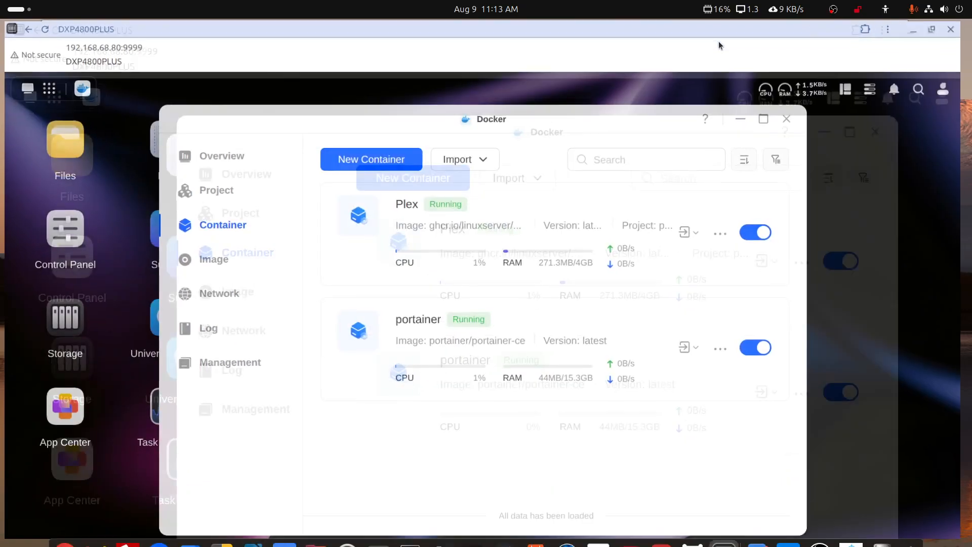
{"action": "left_click", "coordinate": [728, 237]}
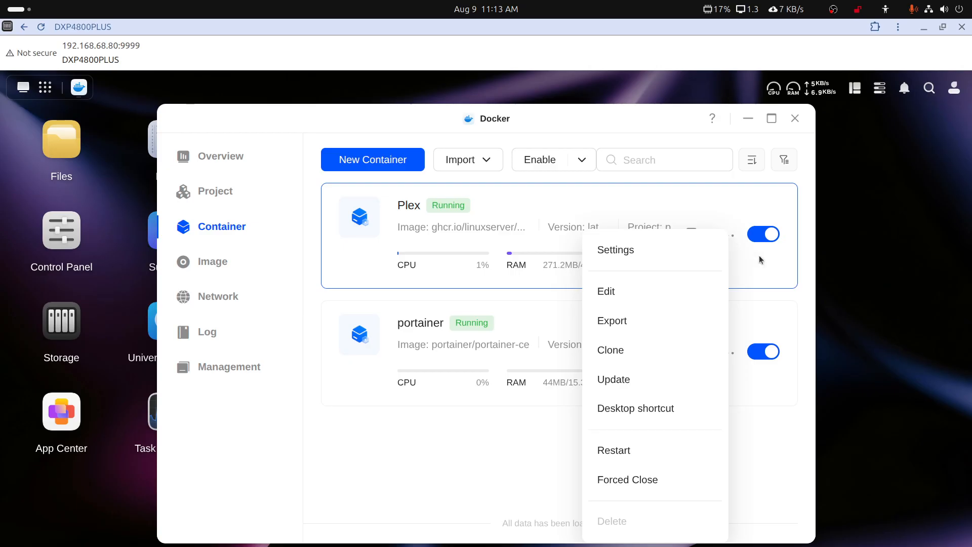
{"action": "left_click", "coordinate": [771, 314]}
{"action": "left_click", "coordinate": [794, 118]}
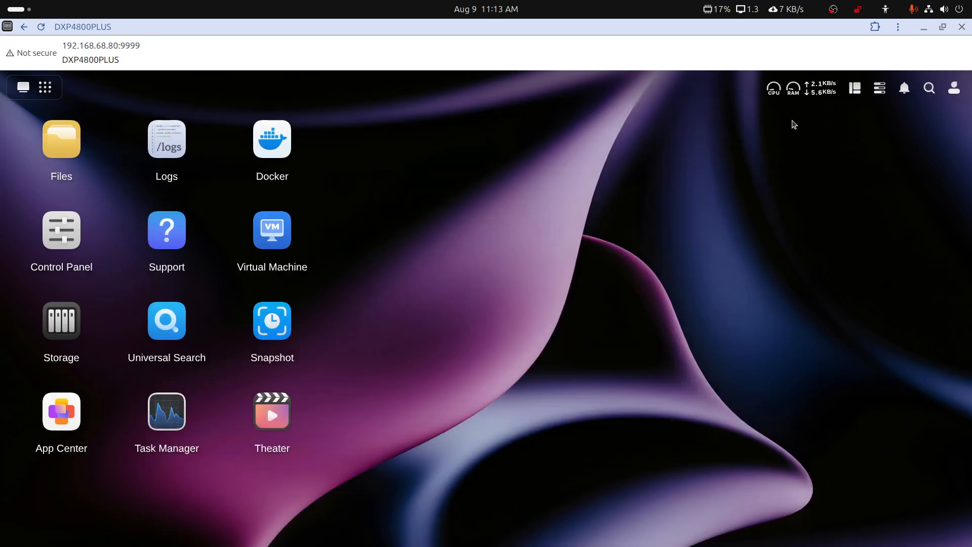
{"action": "left_click", "coordinate": [271, 154]}
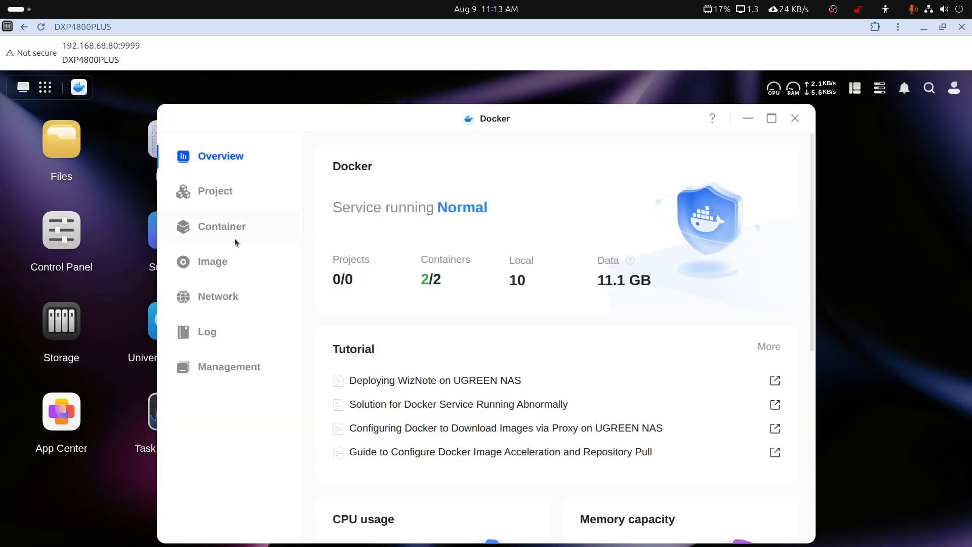
{"action": "left_click", "coordinate": [219, 231]}
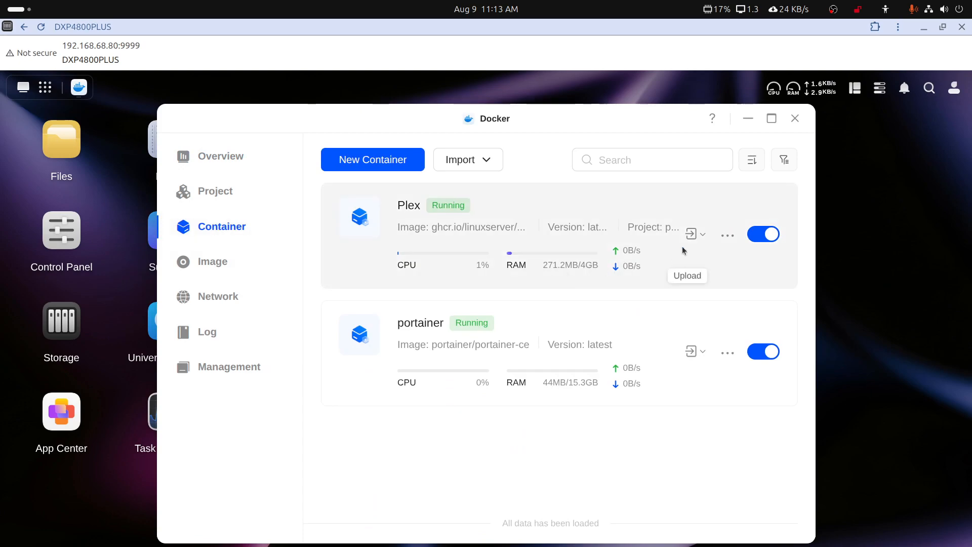
{"action": "left_click", "coordinate": [724, 238]}
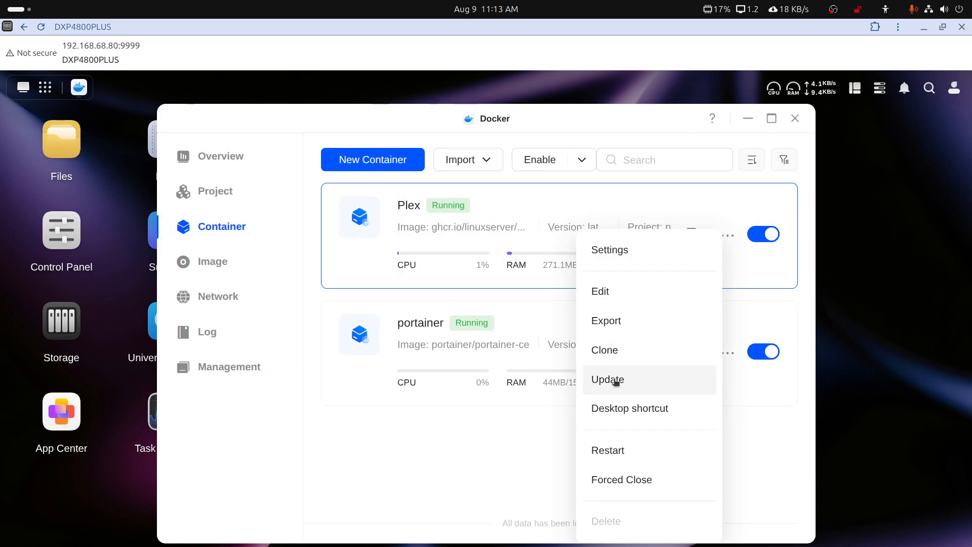
{"action": "left_click", "coordinate": [616, 382]}
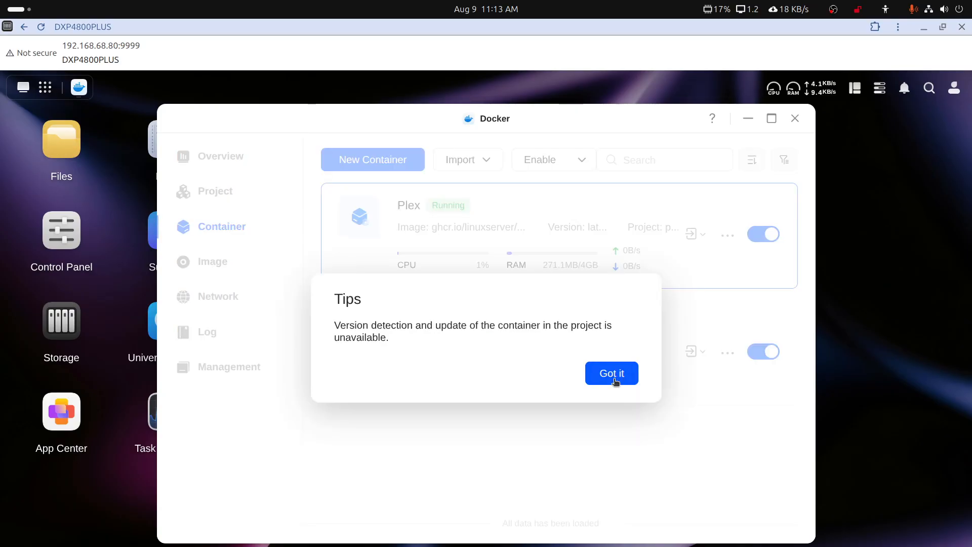
{"action": "left_click", "coordinate": [611, 375]}
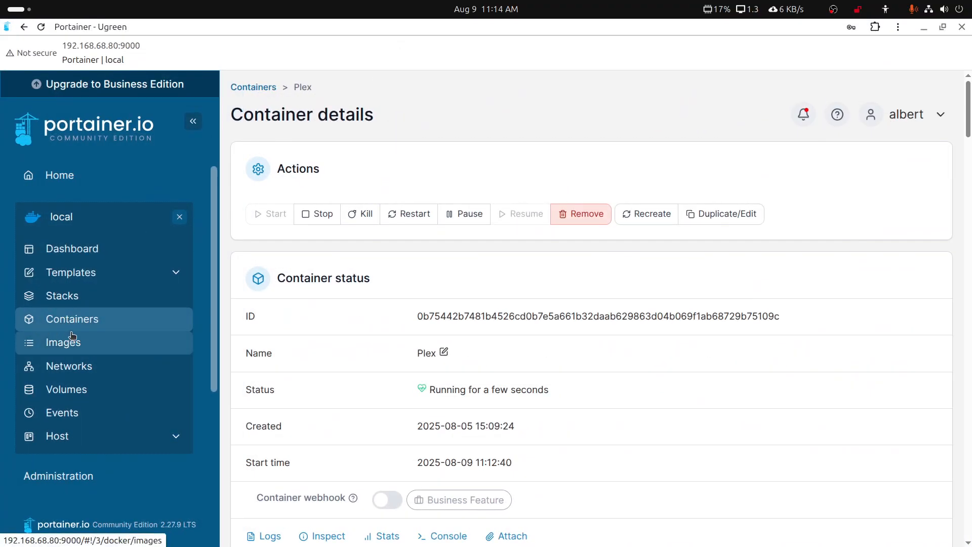
Stop the Ugreen Plex container and recreate it with Re-pull image enabled.
{"action": "left_click", "coordinate": [70, 319]}
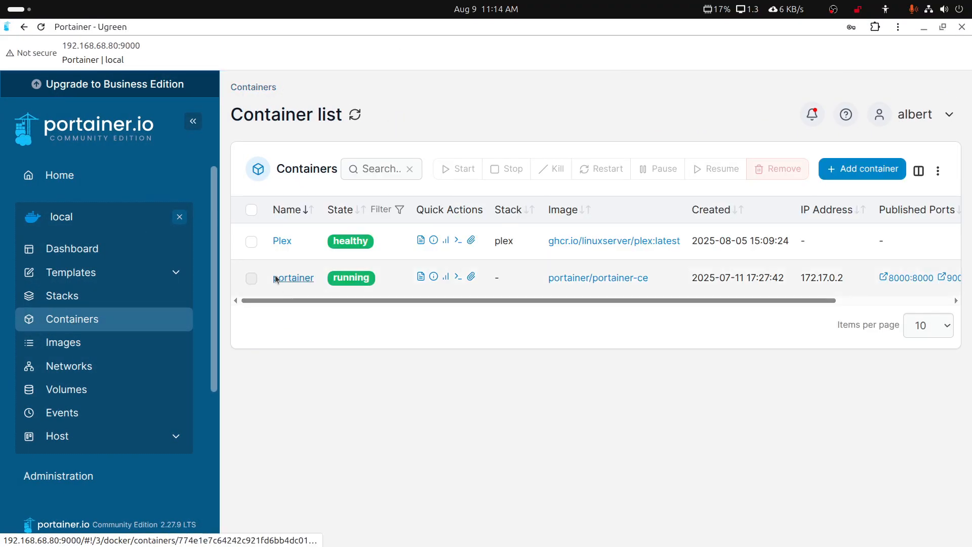
{"action": "left_click", "coordinate": [284, 242]}
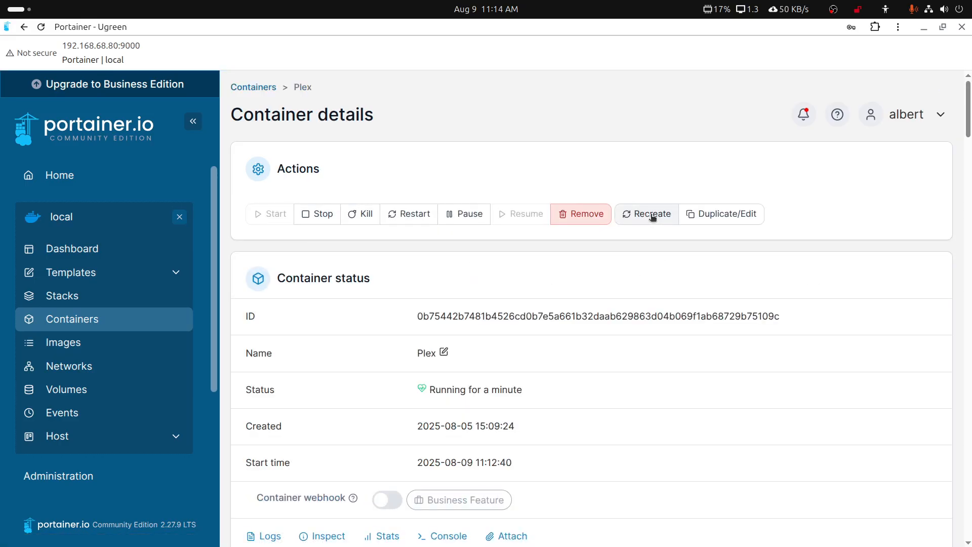
{"action": "left_click", "coordinate": [325, 215]}
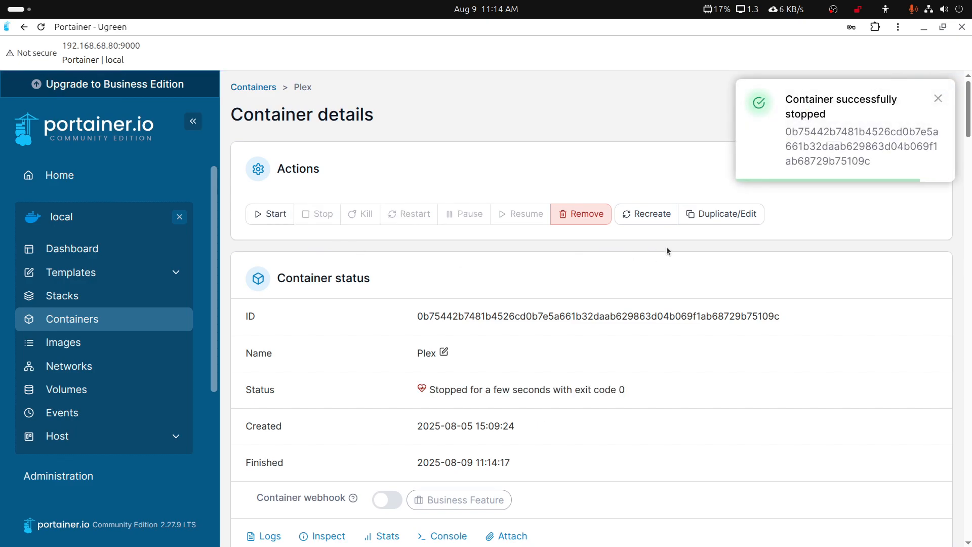
{"action": "left_click", "coordinate": [651, 214]}
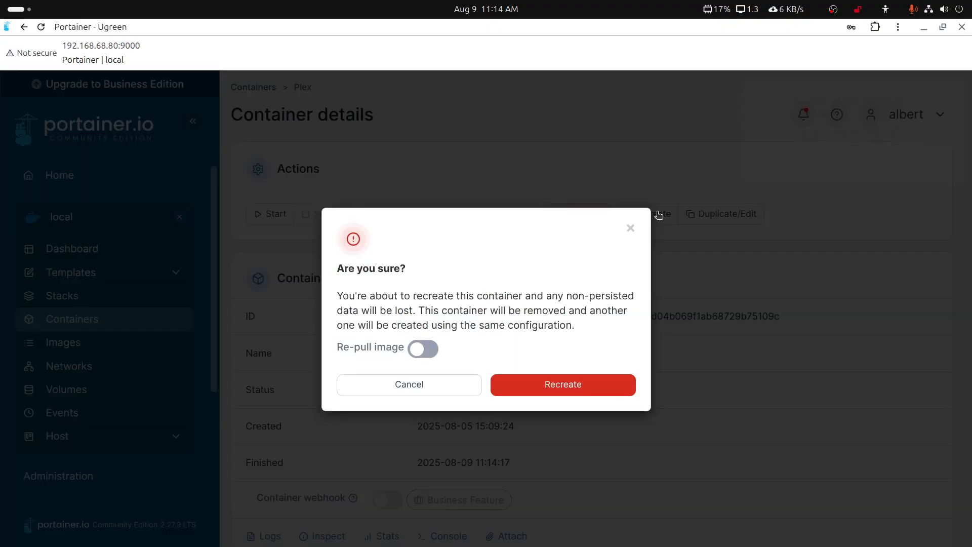
{"action": "left_click", "coordinate": [423, 352]}
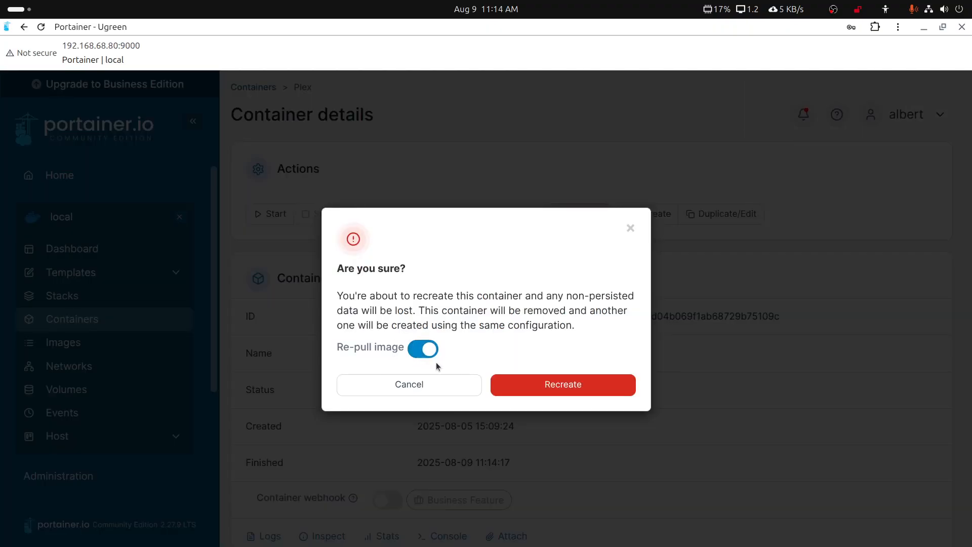
{"action": "left_click", "coordinate": [524, 385]}
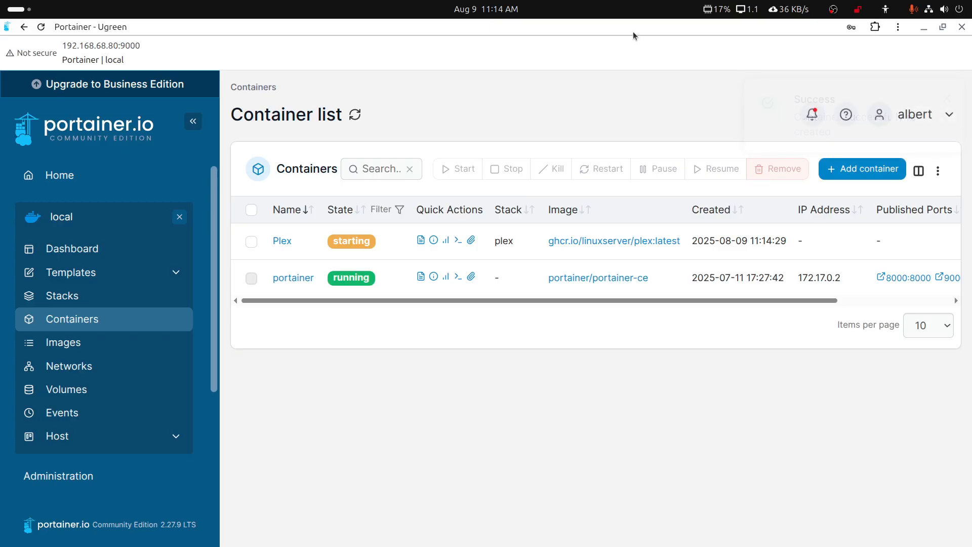
Close the UGOS Pro Docker app and the DXP4800PLUS browser window.
{"action": "left_click", "coordinate": [923, 27]}
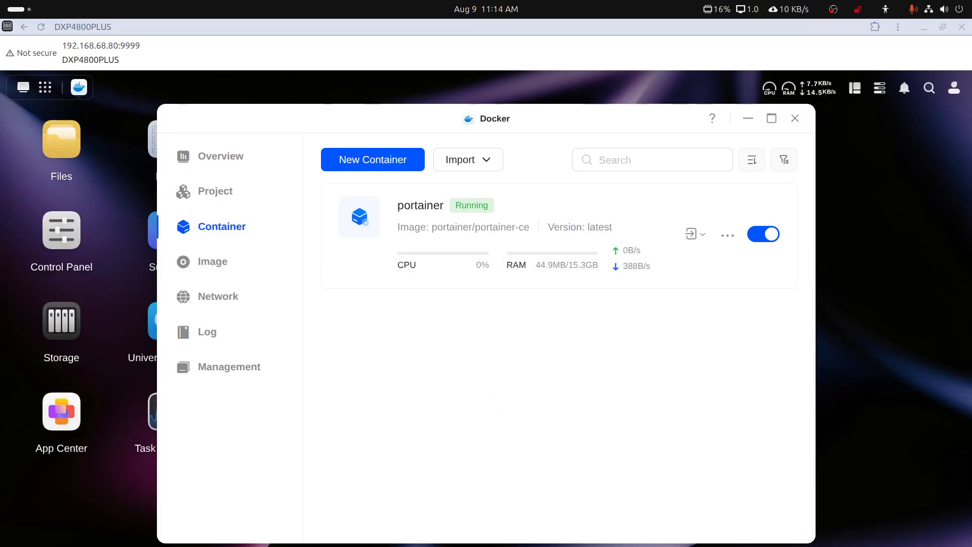
{"action": "left_click_drag", "start_coordinate": [971, 131], "coordinate": [667, 117]}
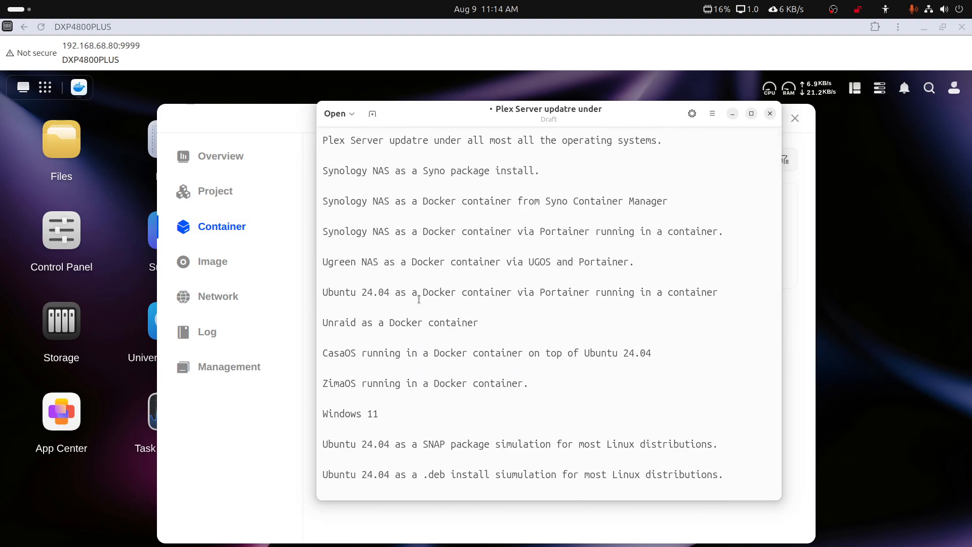
{"action": "left_click_drag", "start_coordinate": [628, 118], "coordinate": [971, 121]}
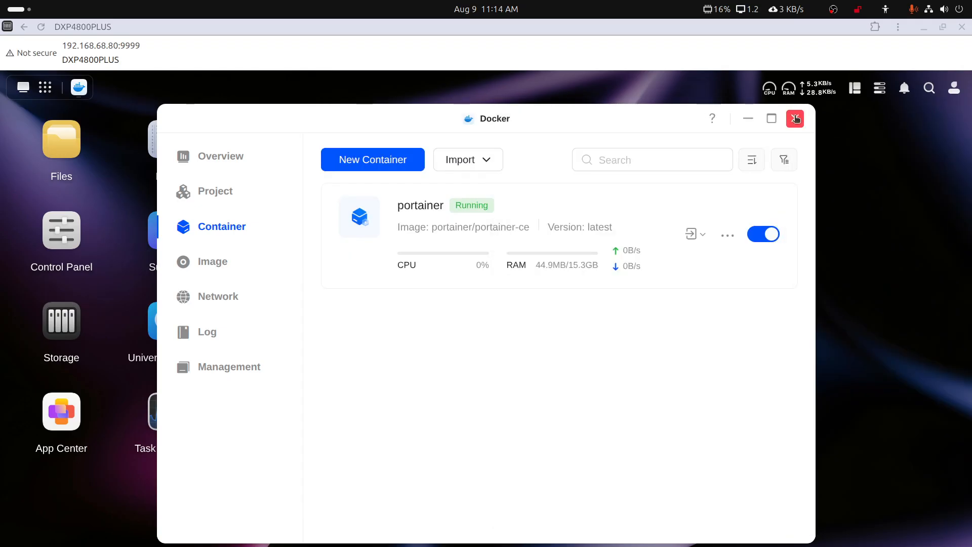
{"action": "left_click", "coordinate": [795, 118]}
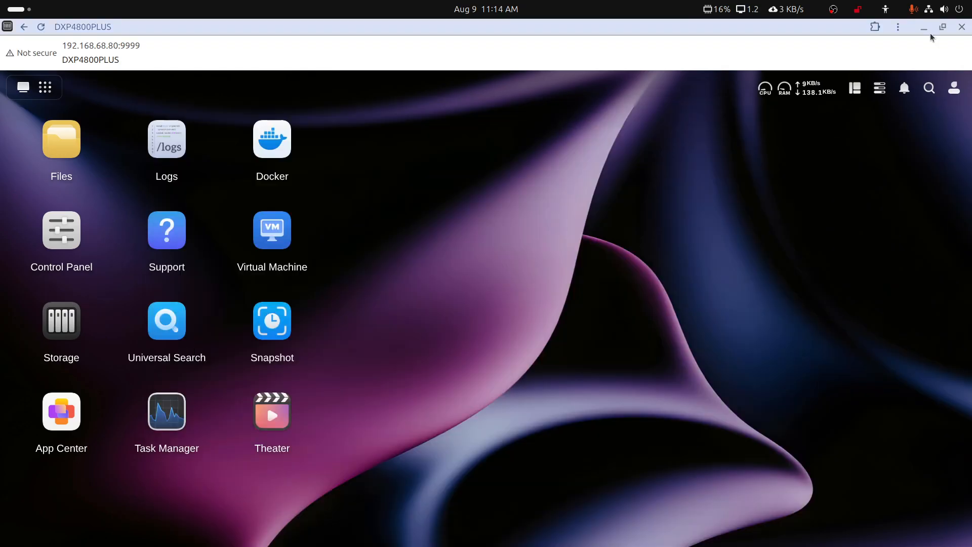
{"action": "left_click", "coordinate": [962, 27]}
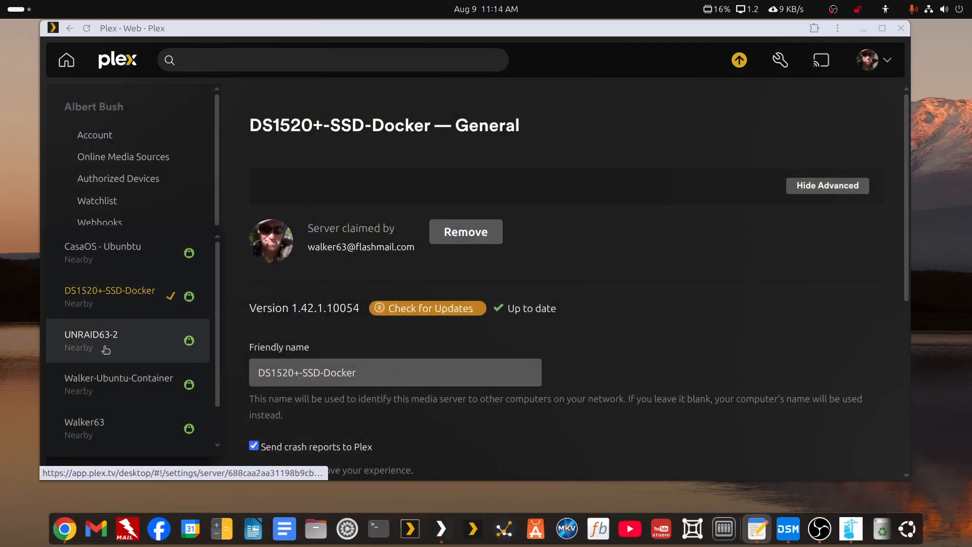
View Walker-Ubuntu-Container's version (1.41.9.9961, update available), then minimize Plex.
{"action": "left_click", "coordinate": [110, 384]}
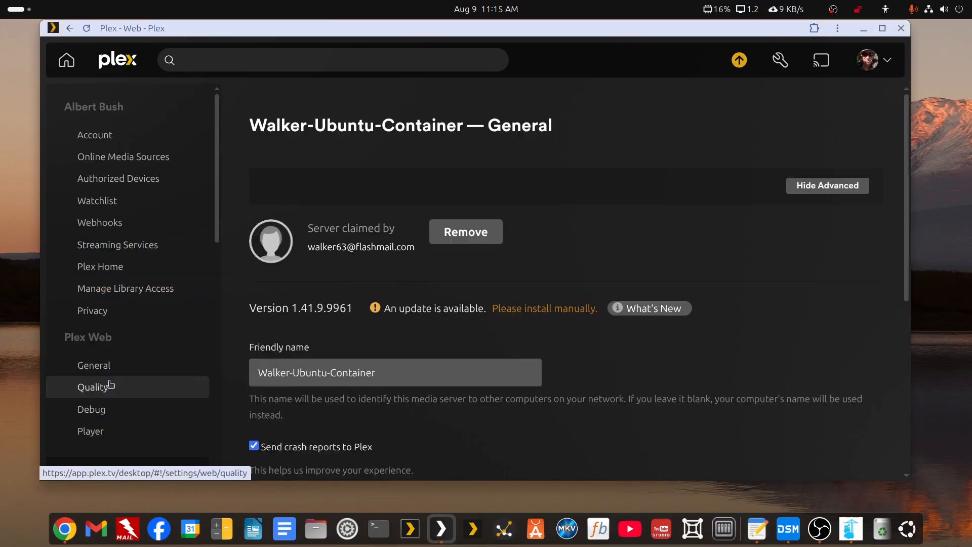
{"action": "left_click", "coordinate": [863, 29]}
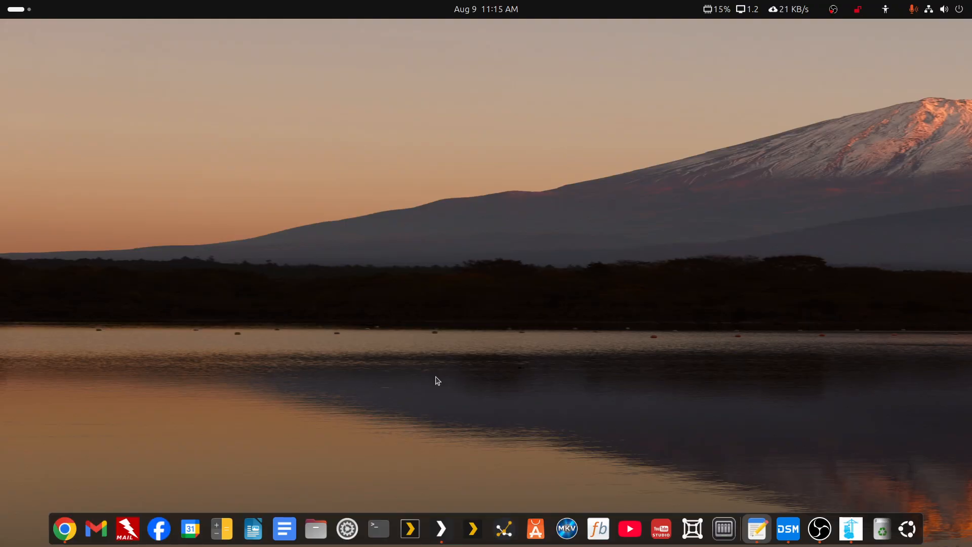
Launch Portainer - Ubuntu, get past the certificate warning, and log in.
{"action": "left_click", "coordinate": [18, 16]}
{"action": "type", "text": "plo"}
{"action": "type", "text": "r"}
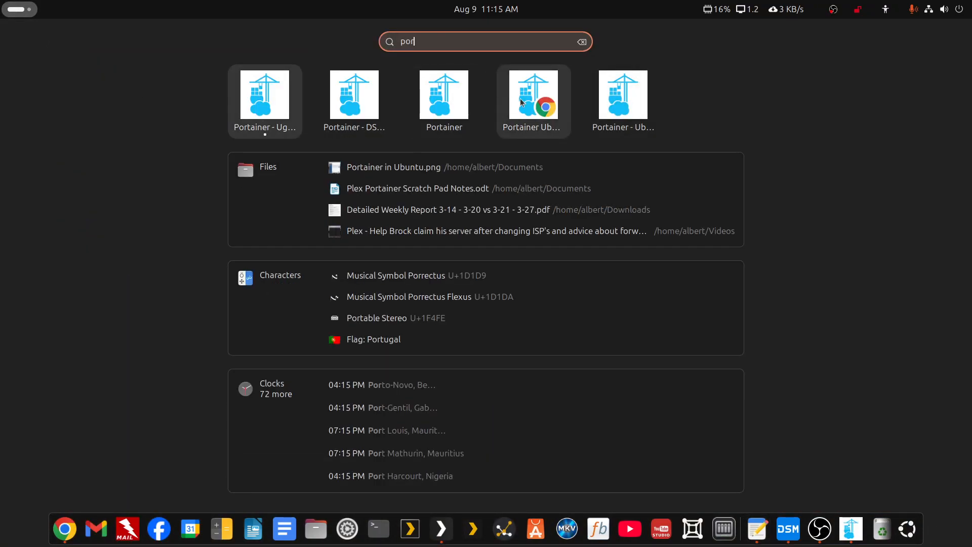
{"action": "left_click", "coordinate": [617, 97]}
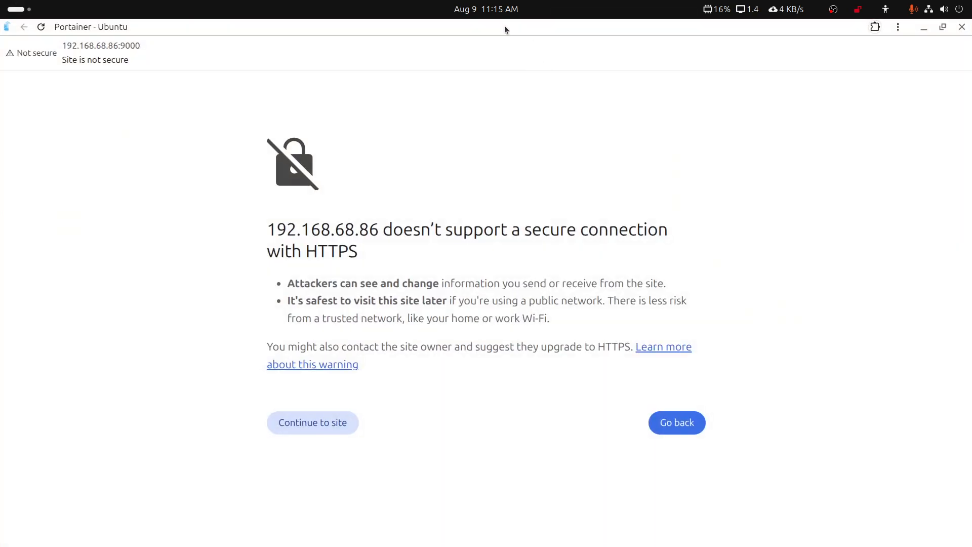
{"action": "left_click_drag", "start_coordinate": [610, 70], "coordinate": [611, 45]}
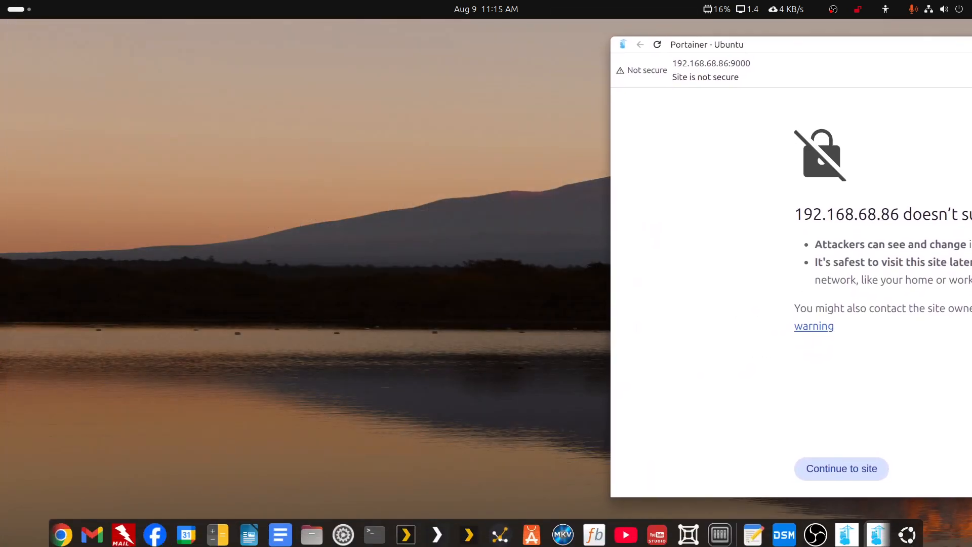
{"action": "left_click", "coordinate": [849, 464]}
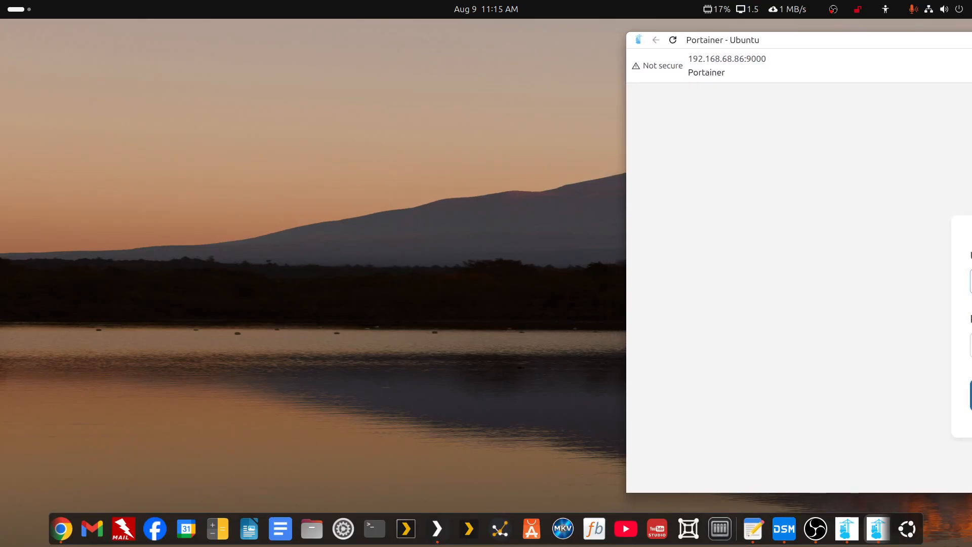
{"action": "key", "text": "Return"}
{"action": "left_click_drag", "start_coordinate": [971, 44], "coordinate": [613, 43]}
{"action": "double_click", "coordinate": [612, 44]}
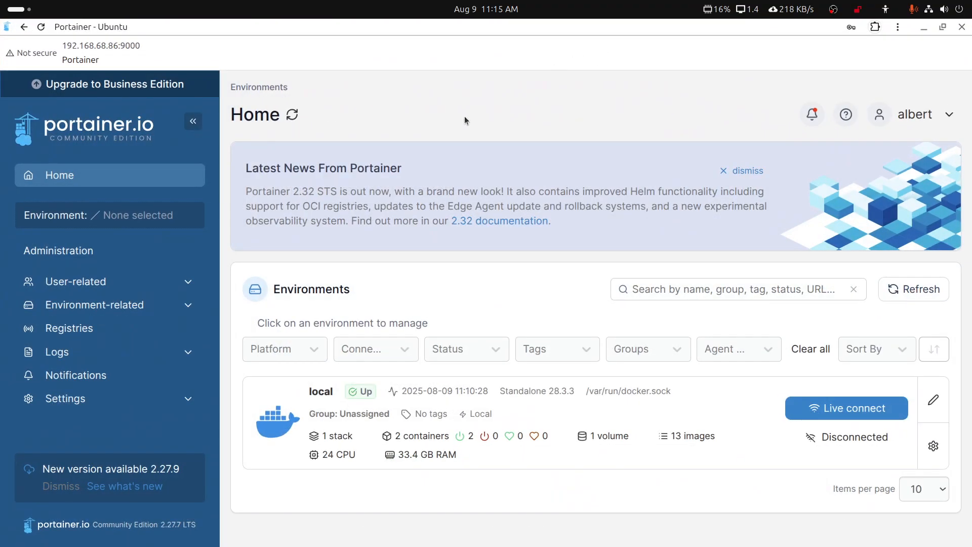
Stop the local plex container, recreate it with a re-pulled image, and close Portainer.
{"action": "left_click", "coordinate": [275, 427]}
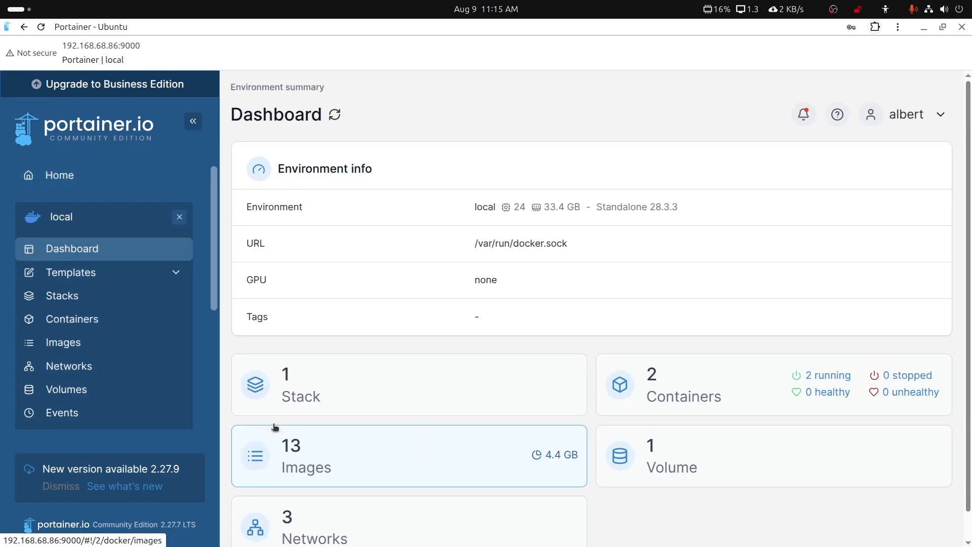
{"action": "left_click", "coordinate": [689, 406]}
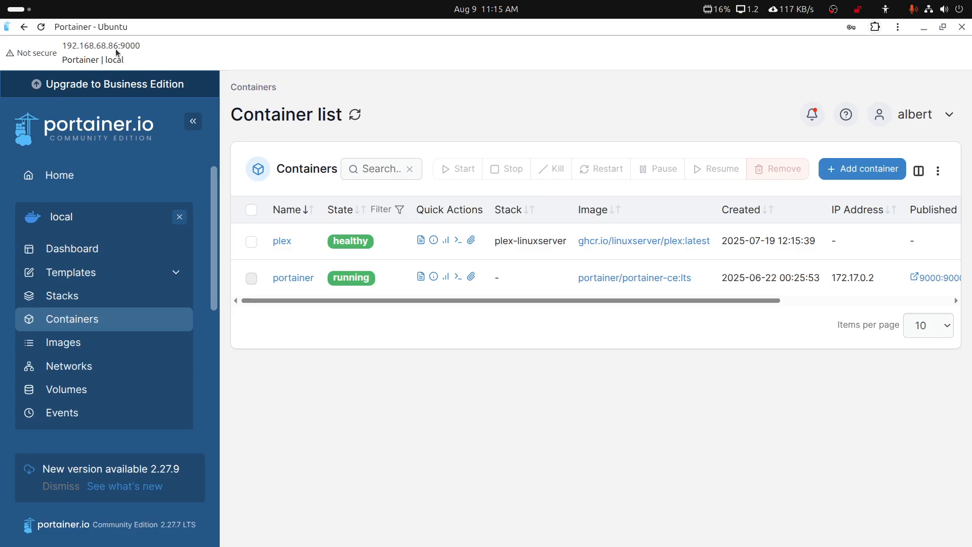
{"action": "left_click", "coordinate": [279, 242]}
{"action": "left_click", "coordinate": [317, 213]}
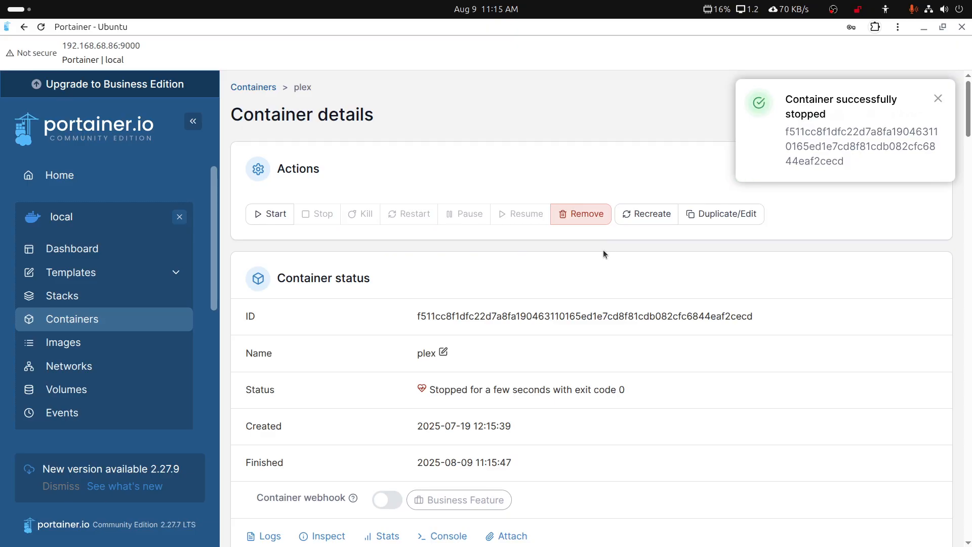
{"action": "left_click", "coordinate": [642, 214]}
{"action": "left_click", "coordinate": [430, 353]}
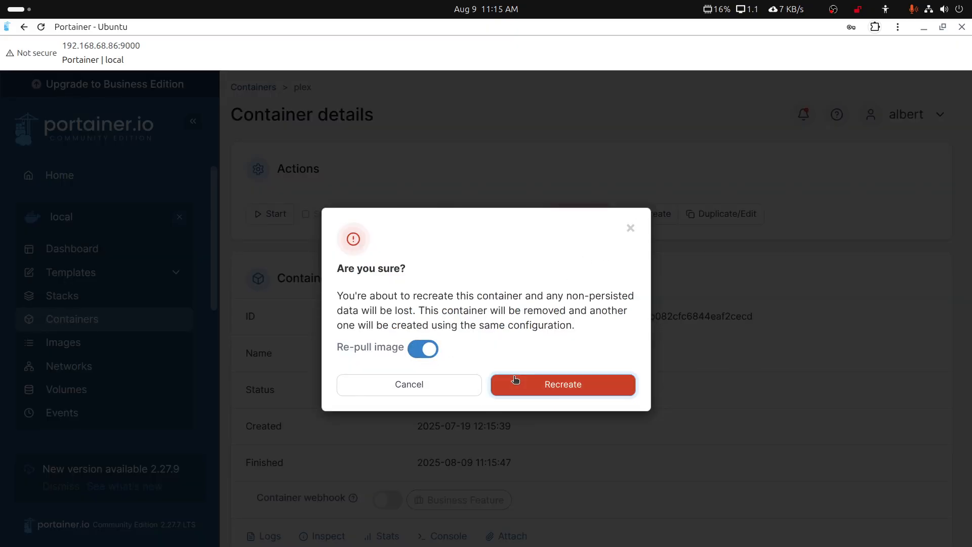
{"action": "left_click", "coordinate": [512, 382]}
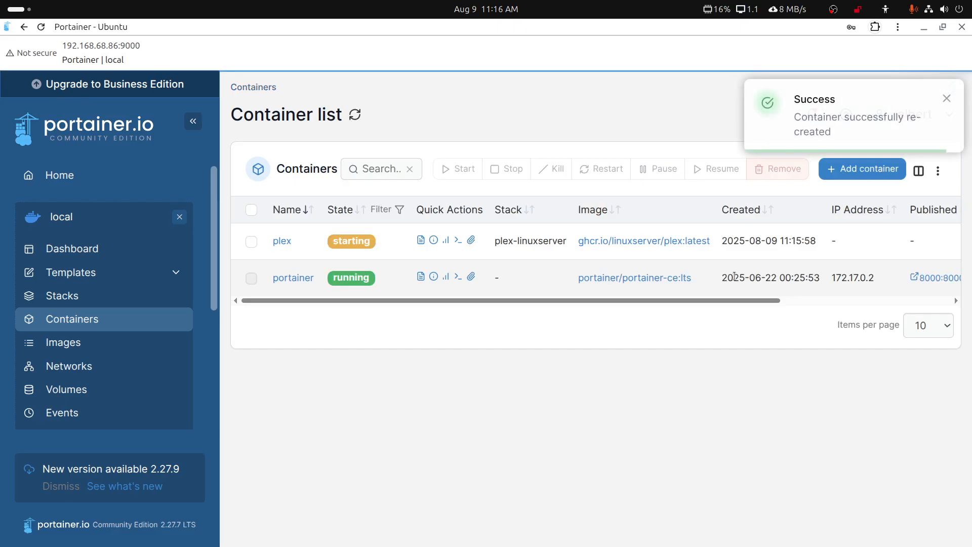
{"action": "left_click", "coordinate": [960, 28]}
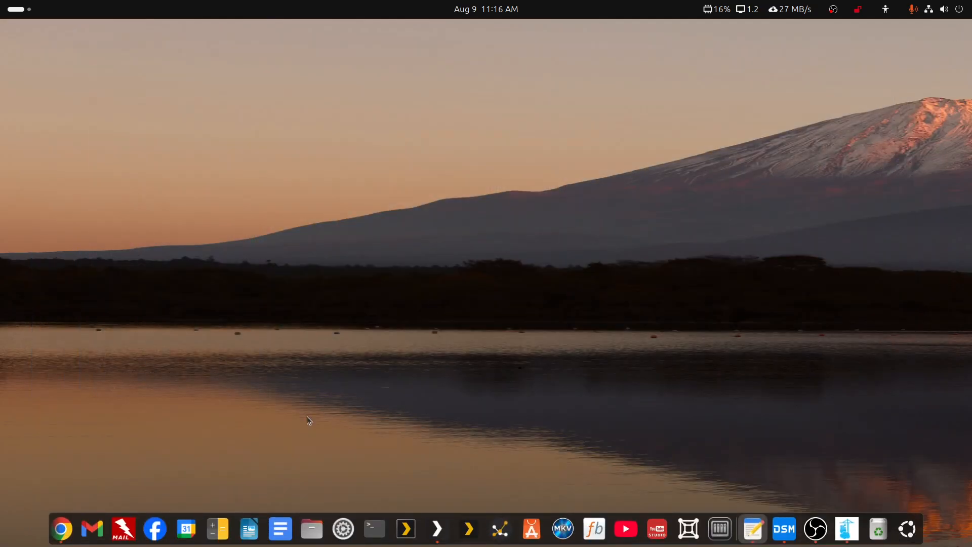
Verify Walker-Ubuntu-Container is at 1.42.1.10054; only CasaOS and Unraid63-2 still need updates.
{"action": "left_click", "coordinate": [436, 528]}
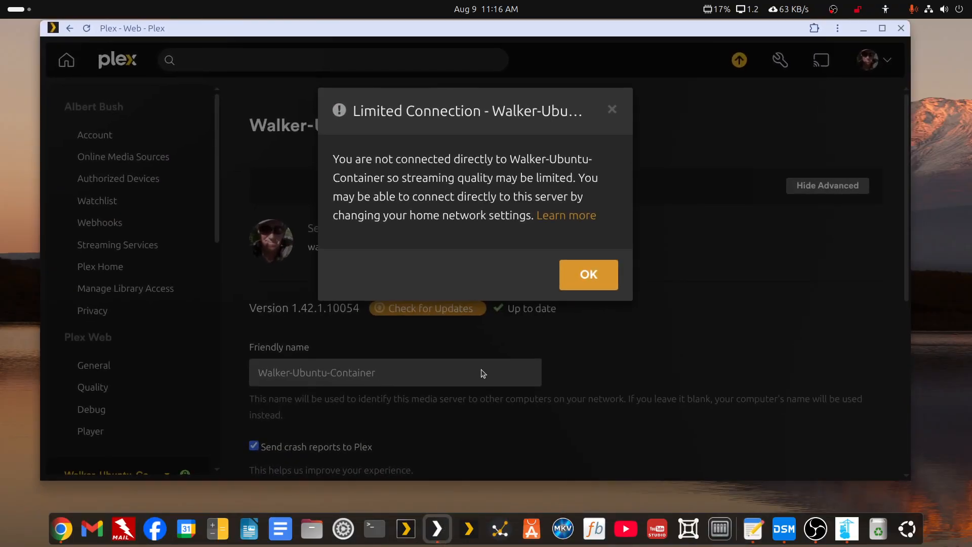
{"action": "left_click", "coordinate": [572, 284]}
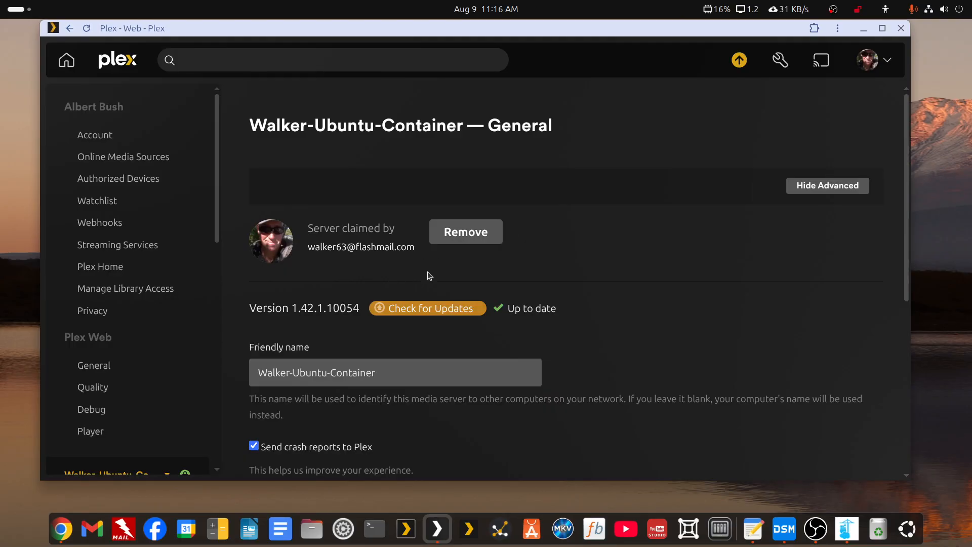
{"action": "left_click", "coordinate": [743, 67]}
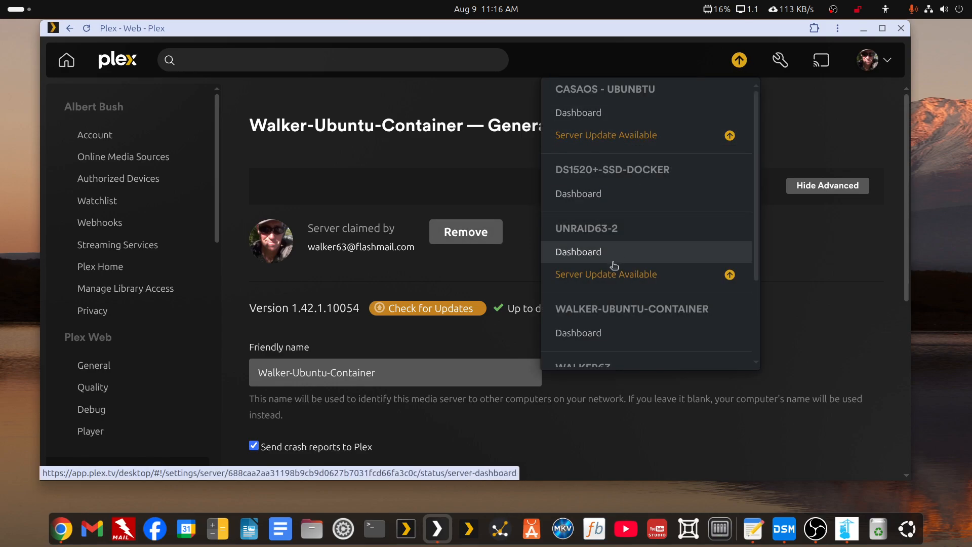
{"action": "left_click", "coordinate": [863, 29]}
Log in to UNRAID63-2 with saved credentials and check its Docker containers for updates.
{"action": "left_click", "coordinate": [19, 13]}
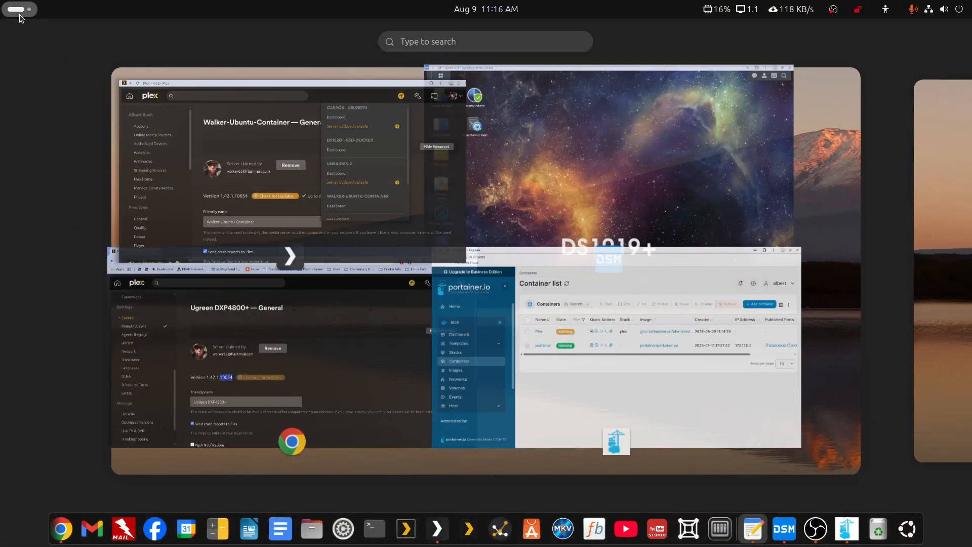
{"action": "type", "text": "un"}
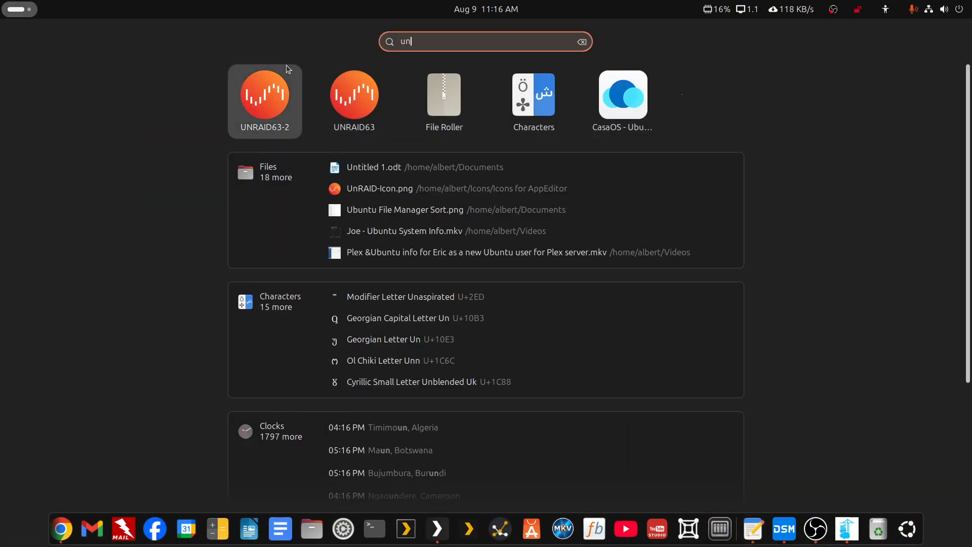
{"action": "left_click", "coordinate": [264, 94]}
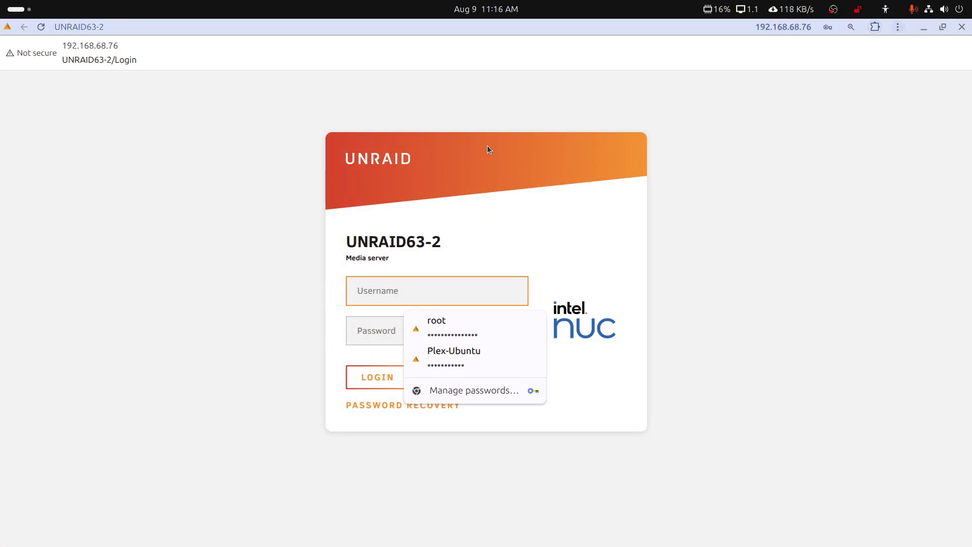
{"action": "left_click", "coordinate": [431, 321]}
{"action": "left_click", "coordinate": [397, 384]}
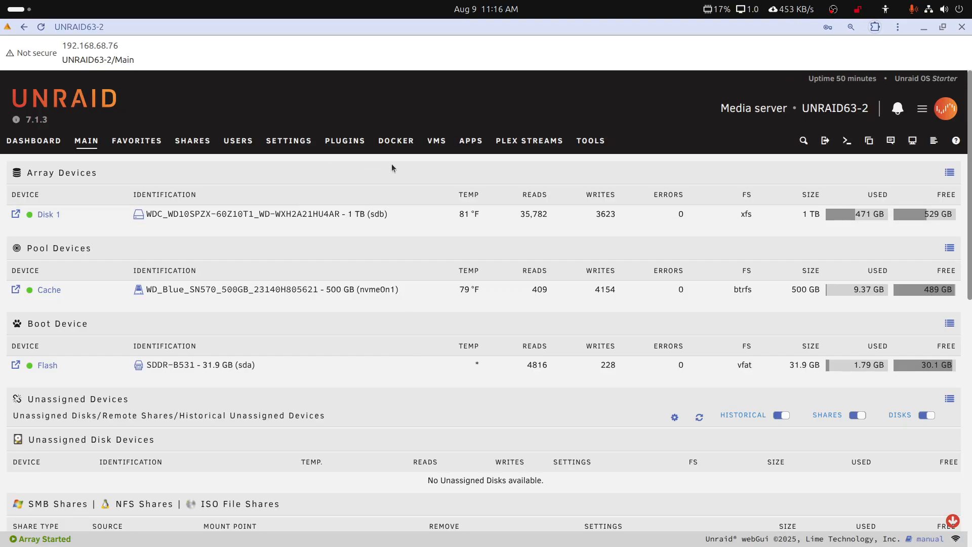
{"action": "left_click", "coordinate": [396, 142]}
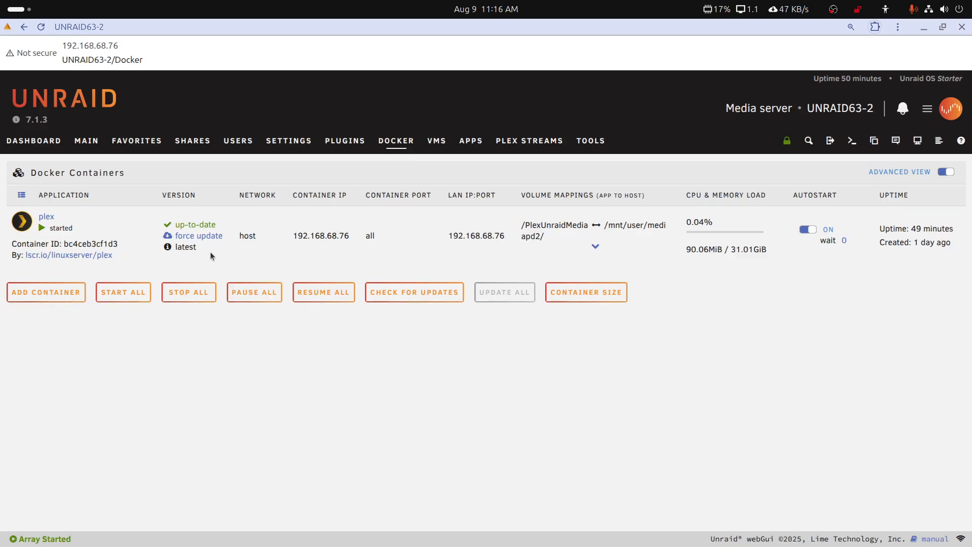
{"action": "left_click", "coordinate": [415, 294]}
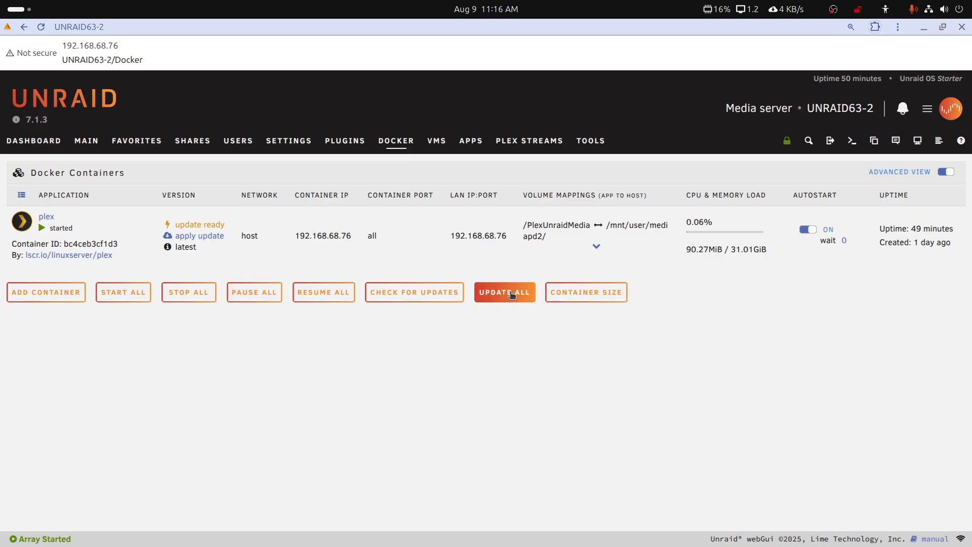
Apply and confirm the plex container update on UNRAID63-2, letting it finish.
{"action": "left_click", "coordinate": [215, 237]}
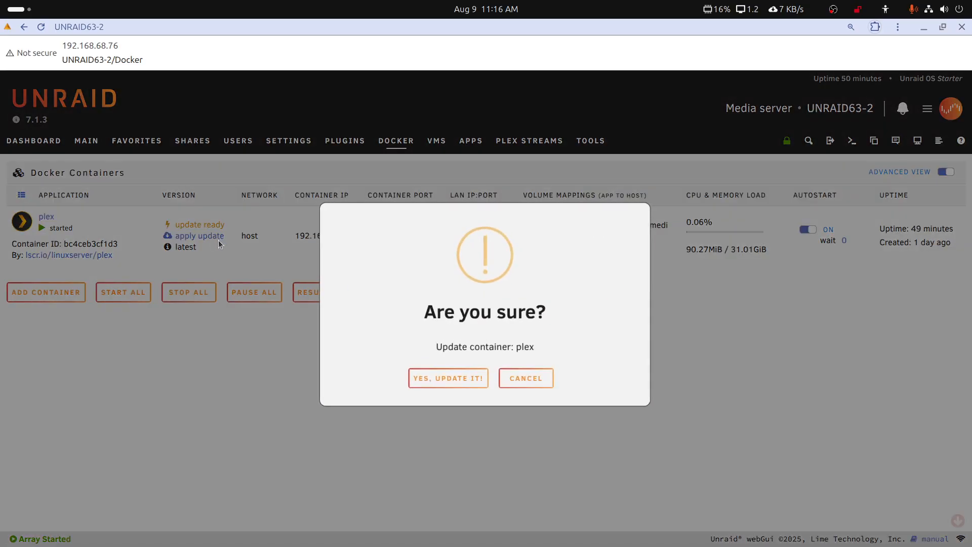
{"action": "left_click", "coordinate": [471, 379]}
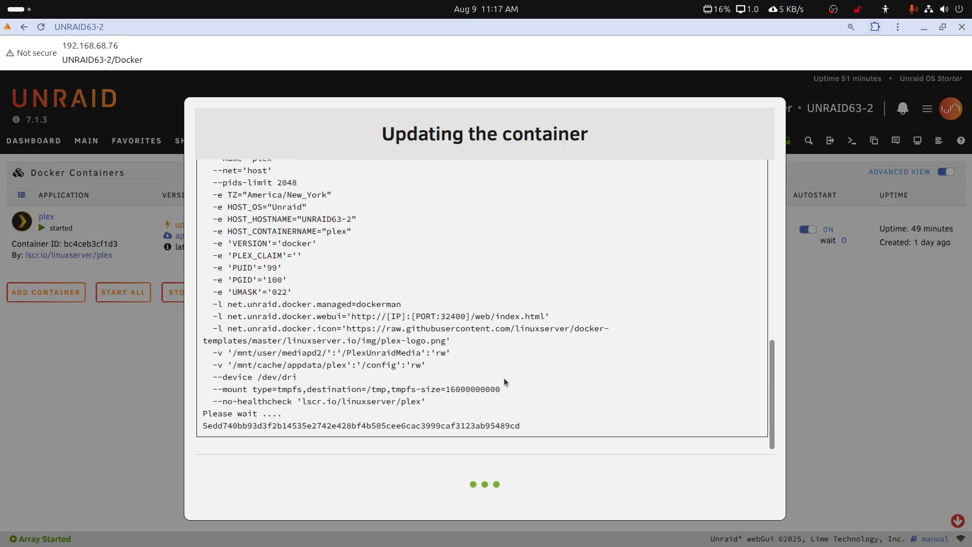
{"action": "mouse_move", "coordinate": [261, 542]}
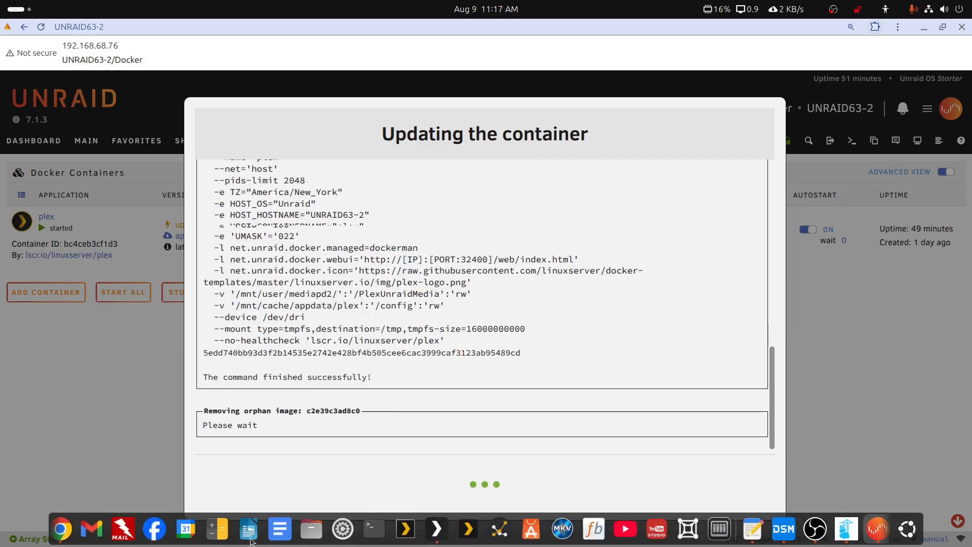
{"action": "left_click", "coordinate": [438, 531]}
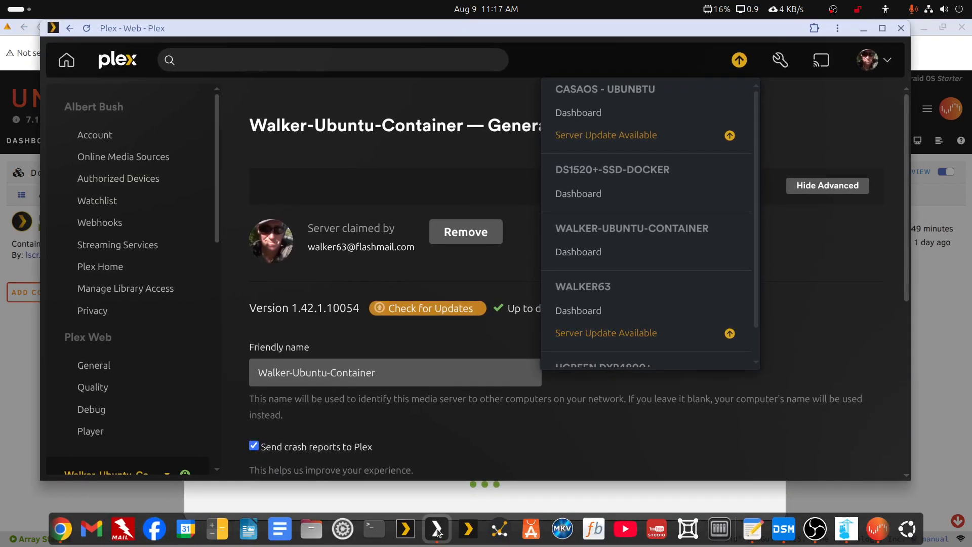
{"action": "left_click", "coordinate": [438, 532]}
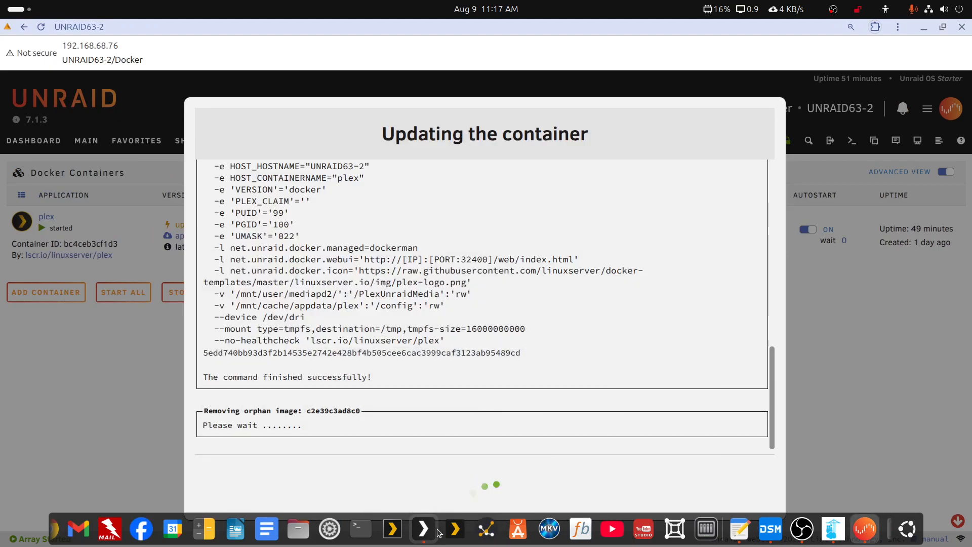
{"action": "left_click", "coordinate": [21, 13]}
Switch to UNRAID63, dismiss UNRAID63-2's finished update log, and maximize UNRAID63.
{"action": "type", "text": "un"}
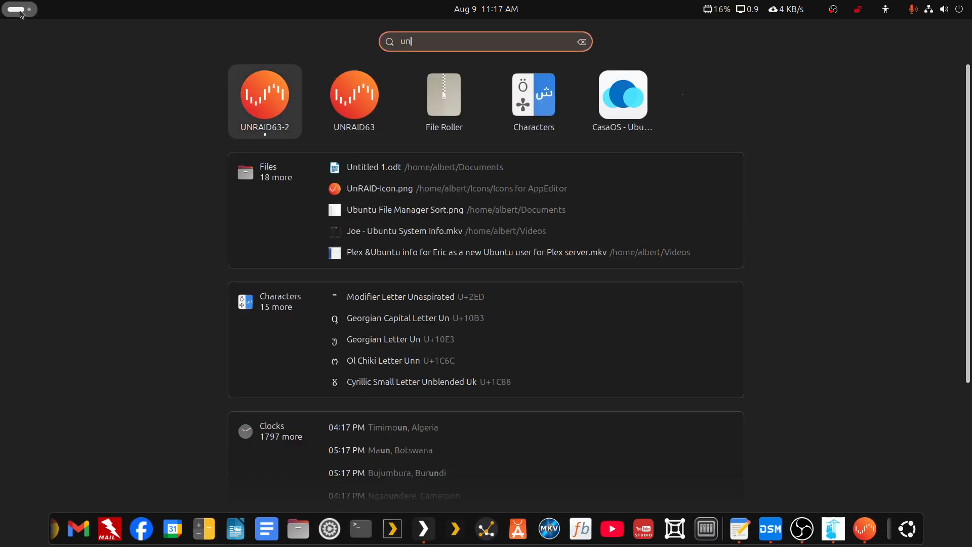
{"action": "key", "text": "Right"}
{"action": "key", "text": "Return"}
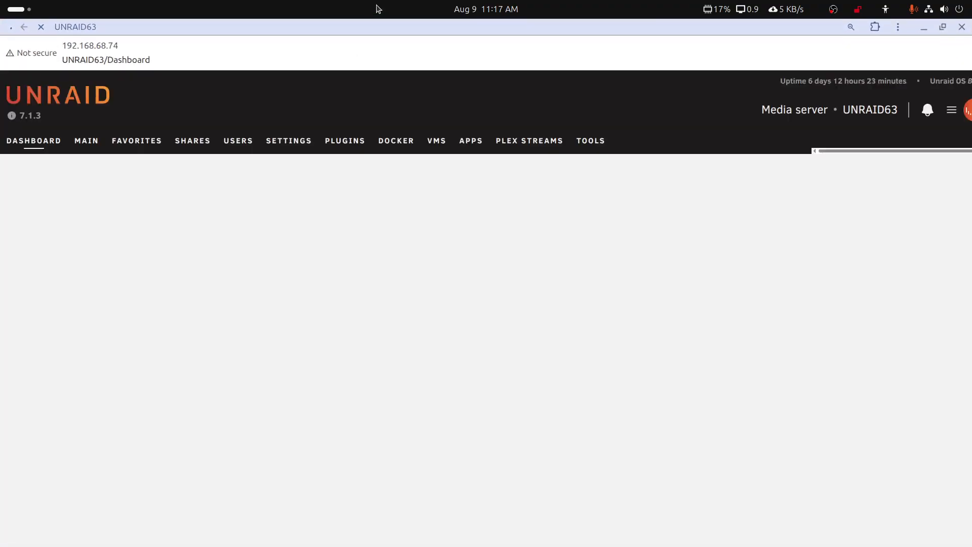
{"action": "left_click_drag", "start_coordinate": [365, 28], "coordinate": [971, 144]}
{"action": "left_click", "coordinate": [480, 478]}
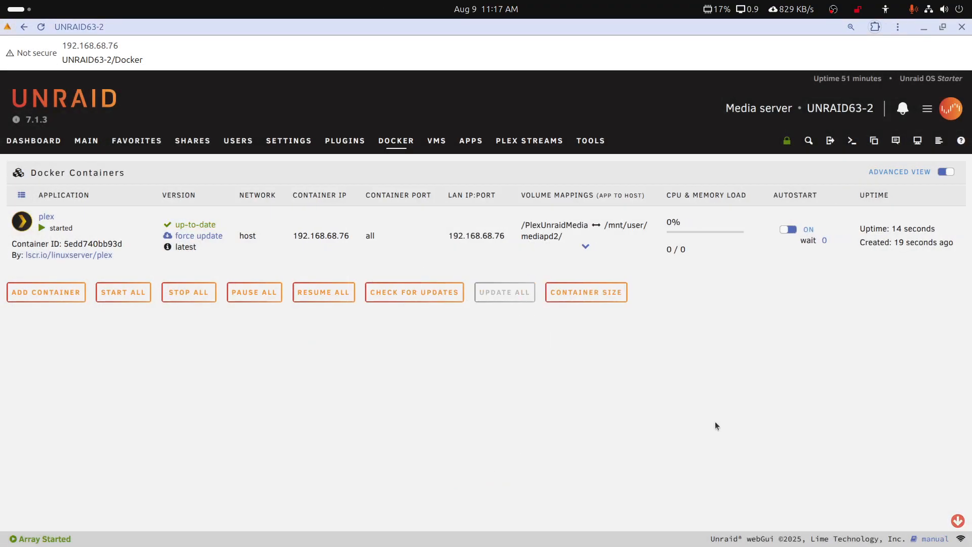
{"action": "left_click_drag", "start_coordinate": [971, 144], "coordinate": [291, 49]}
{"action": "double_click", "coordinate": [292, 49]}
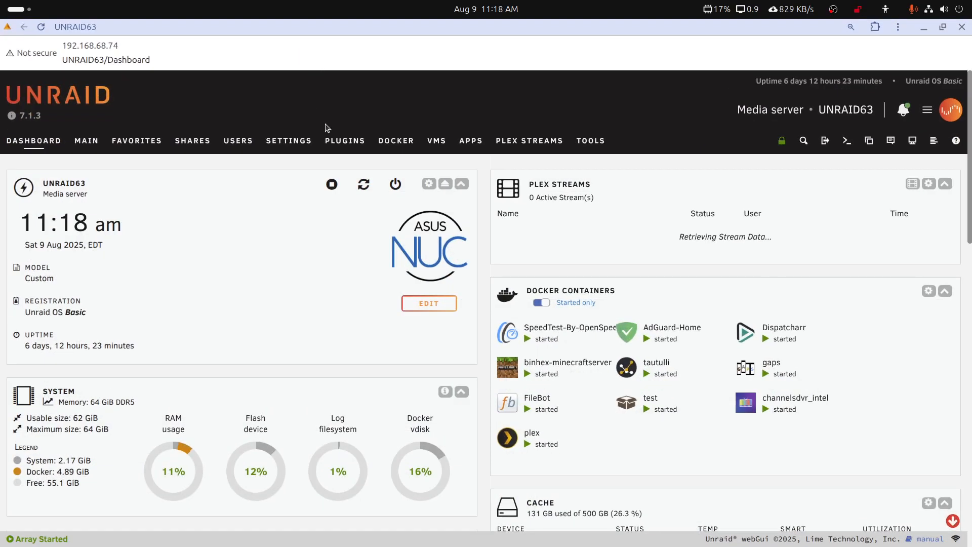
Check UNRAID63's Docker containers for updates and apply the 156 MB plex update.
{"action": "left_click", "coordinate": [411, 145]}
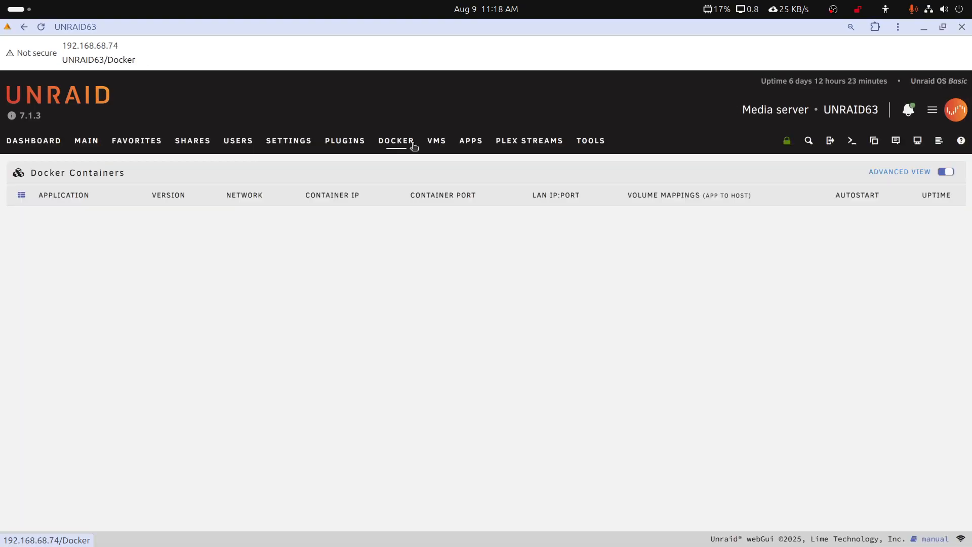
{"action": "scroll", "coordinate": [417, 442], "scroll_direction": "down", "scroll_amount": 7}
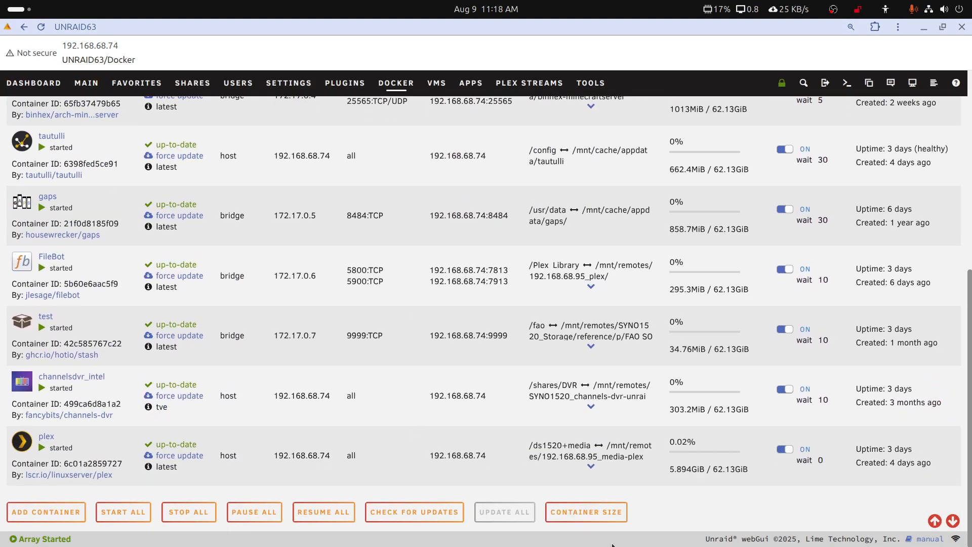
{"action": "left_click", "coordinate": [415, 512]}
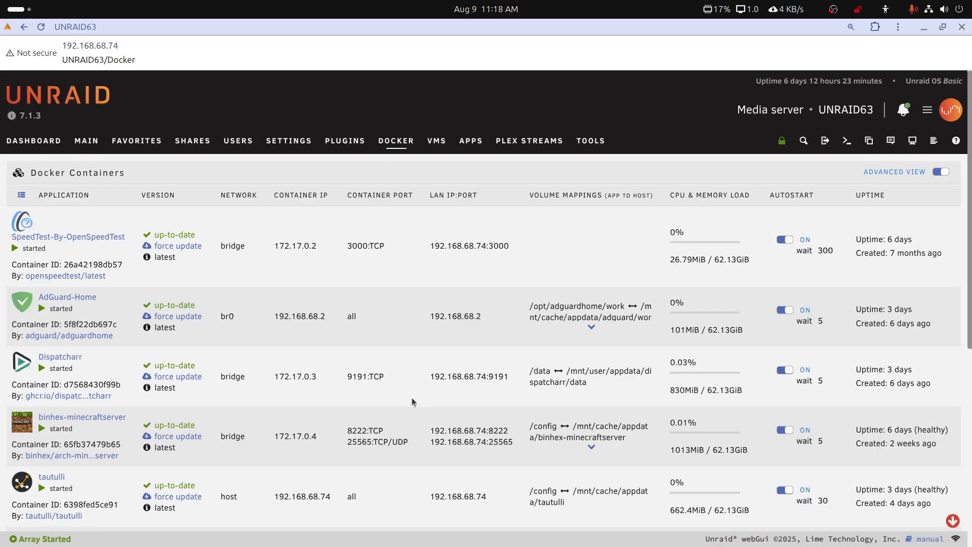
{"action": "scroll", "coordinate": [412, 397], "scroll_direction": "down", "scroll_amount": 8}
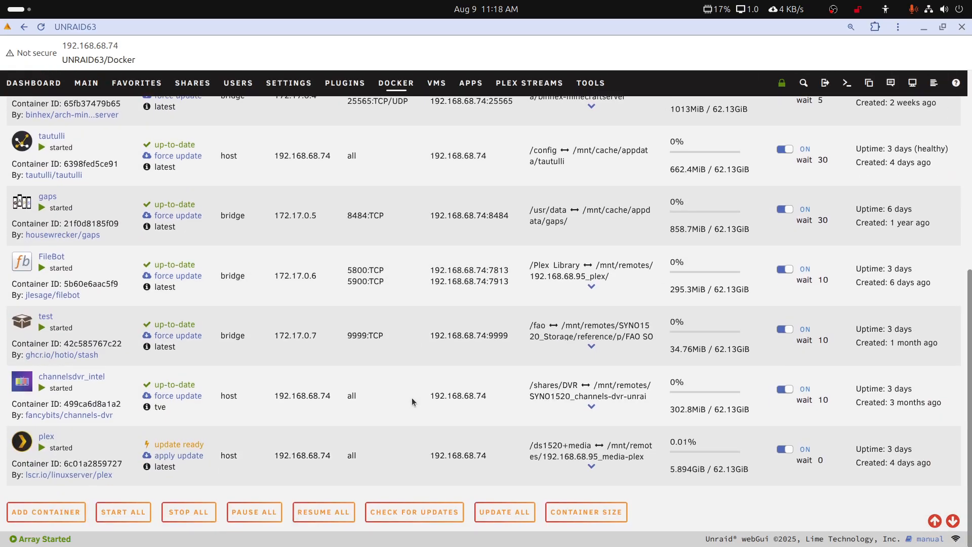
{"action": "left_click", "coordinate": [183, 456]}
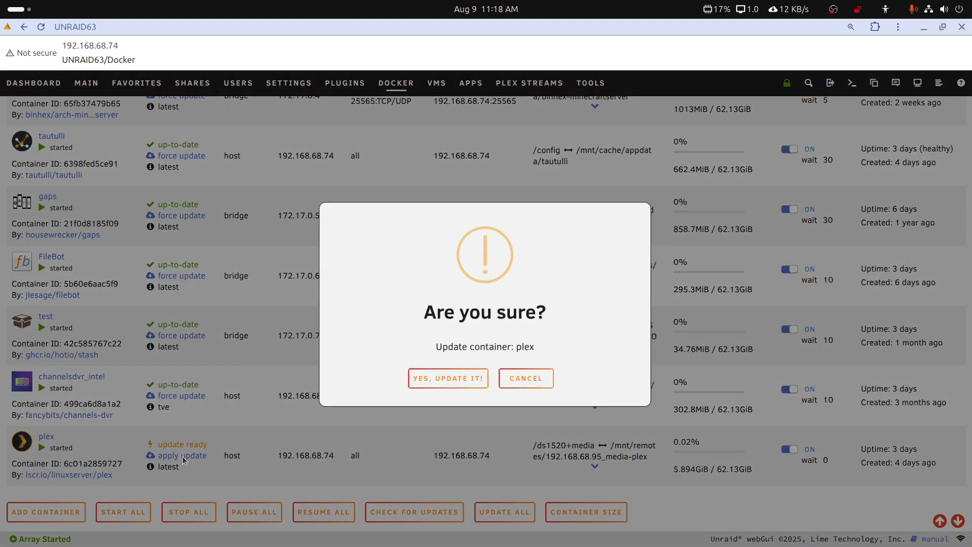
{"action": "left_click", "coordinate": [451, 378]}
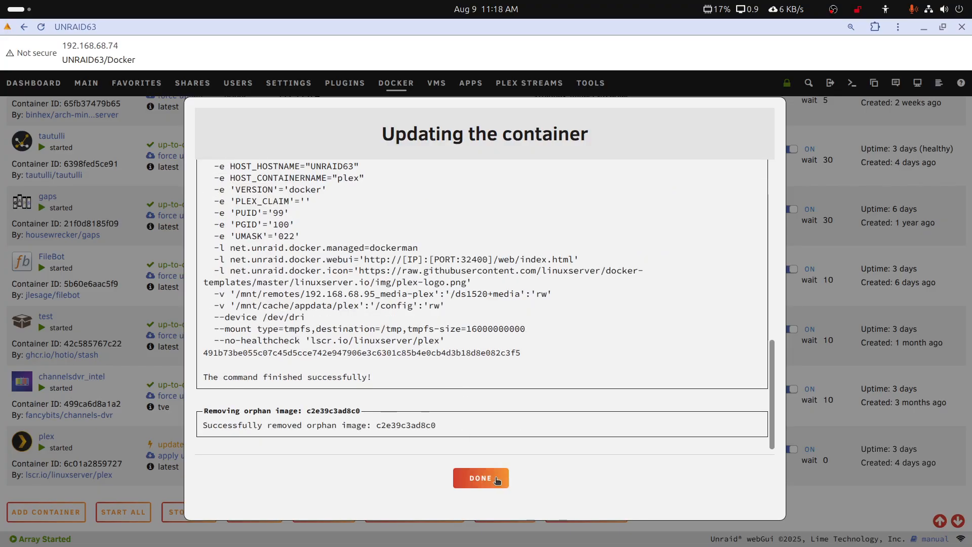
{"action": "left_click", "coordinate": [497, 479]}
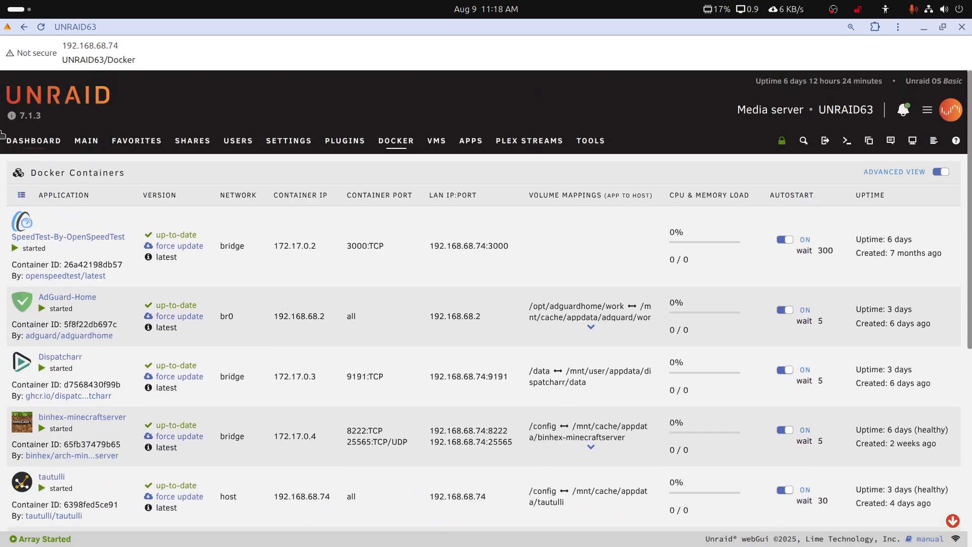
Confirm on UNRAID63's Docker page that the plex container is up-to-date.
{"action": "left_click", "coordinate": [81, 143]}
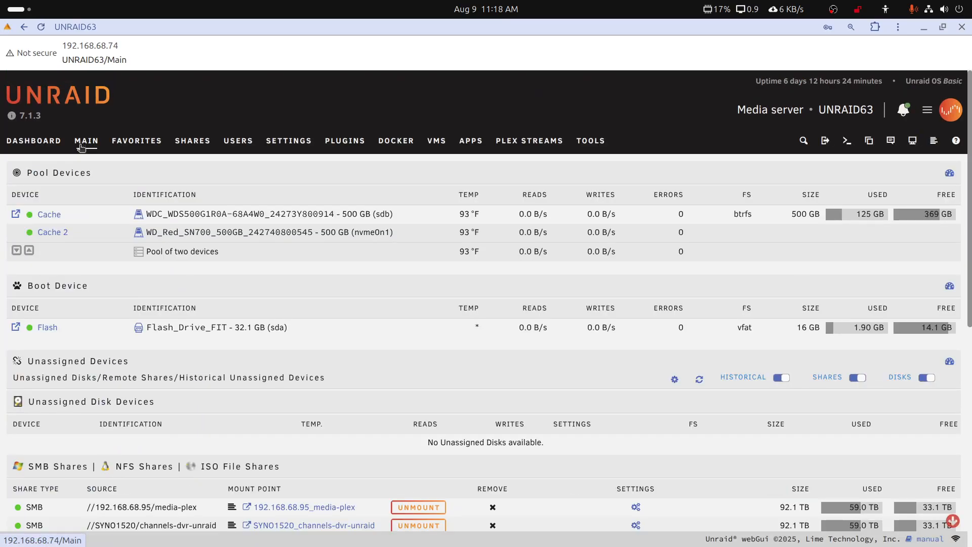
{"action": "scroll", "coordinate": [187, 350], "scroll_direction": "down", "scroll_amount": 4}
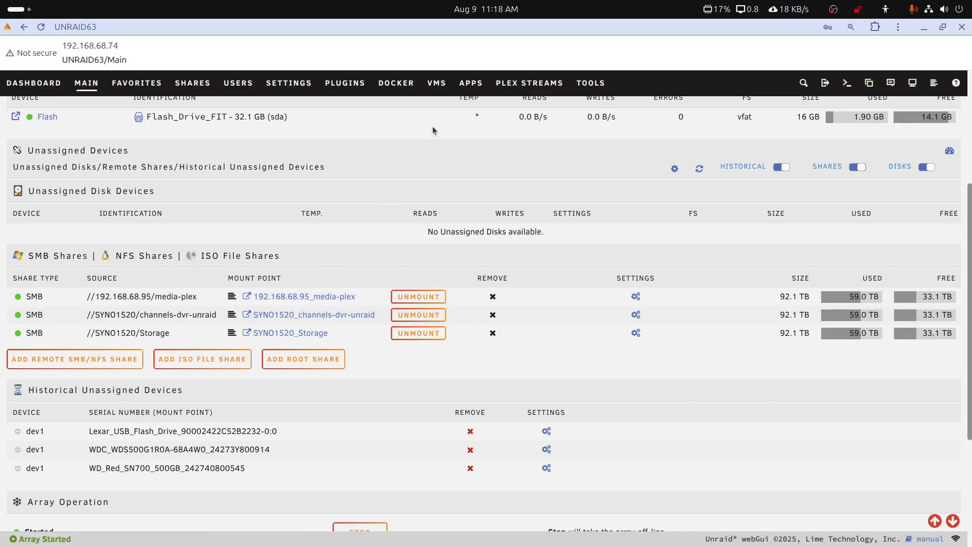
{"action": "left_click", "coordinate": [397, 84]}
{"action": "scroll", "coordinate": [158, 396], "scroll_direction": "down", "scroll_amount": 10}
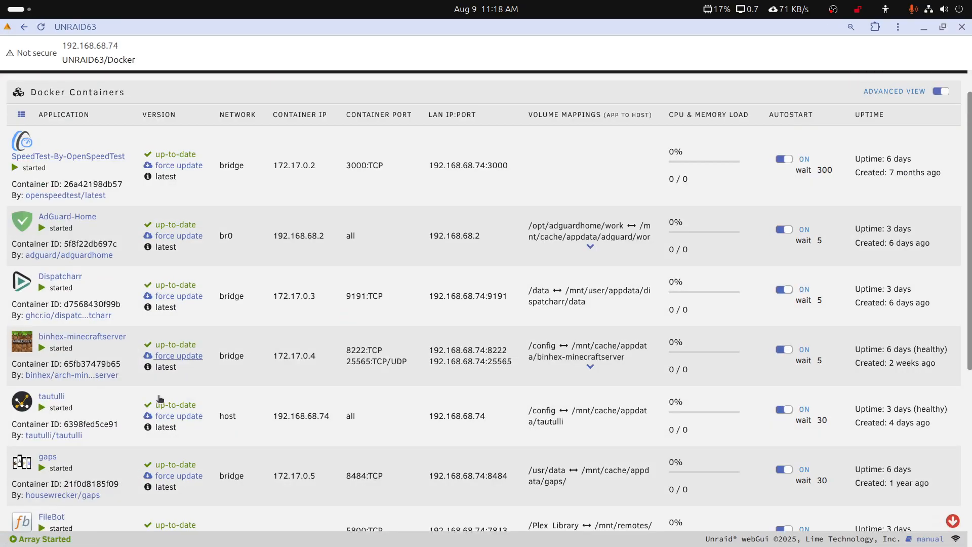
{"action": "scroll", "coordinate": [76, 445], "scroll_direction": "up", "scroll_amount": 5}
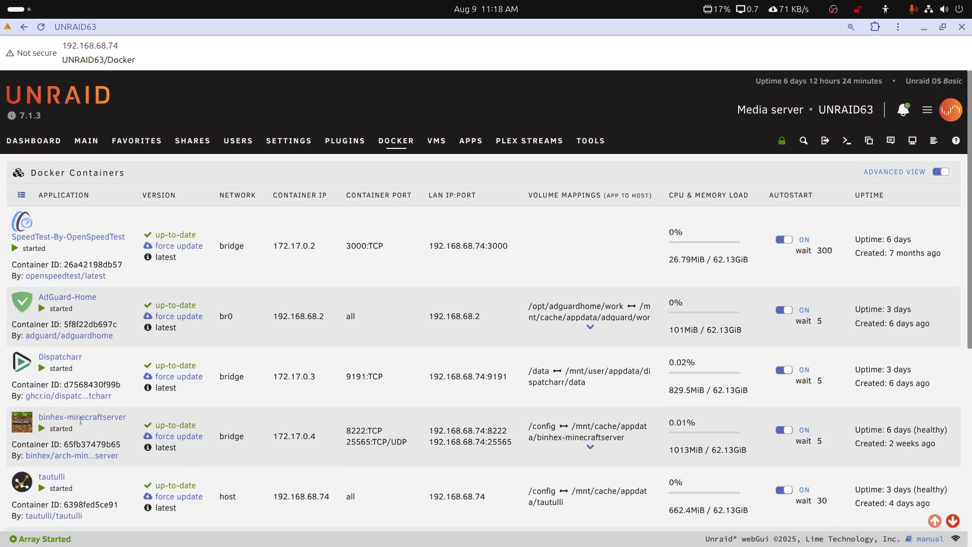
{"action": "scroll", "coordinate": [93, 392], "scroll_direction": "down", "scroll_amount": 1}
{"action": "scroll", "coordinate": [93, 388], "scroll_direction": "down", "scroll_amount": 3}
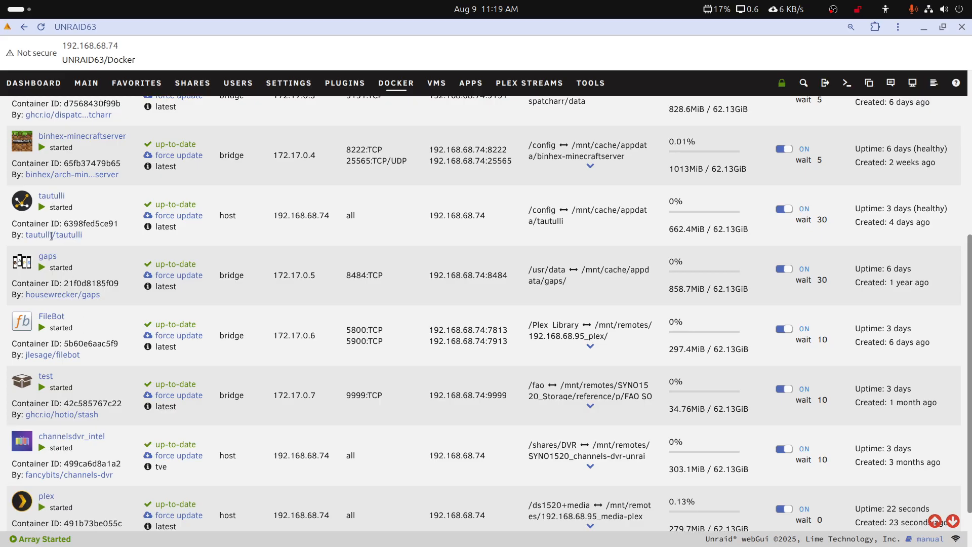
{"action": "scroll", "coordinate": [69, 406], "scroll_direction": "up", "scroll_amount": 6}
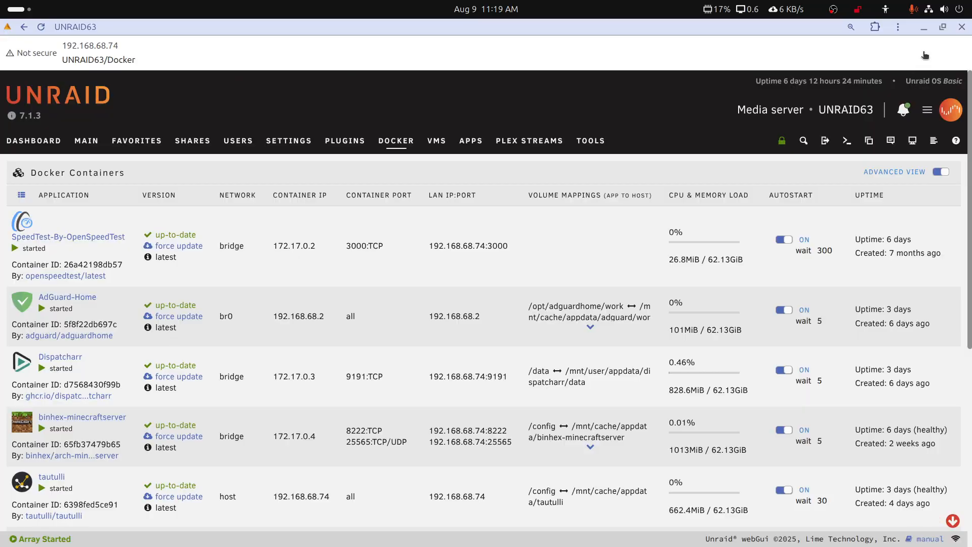
Close the UNRAID63 window and reload UNRAID63-2's Docker page.
{"action": "left_click", "coordinate": [962, 28]}
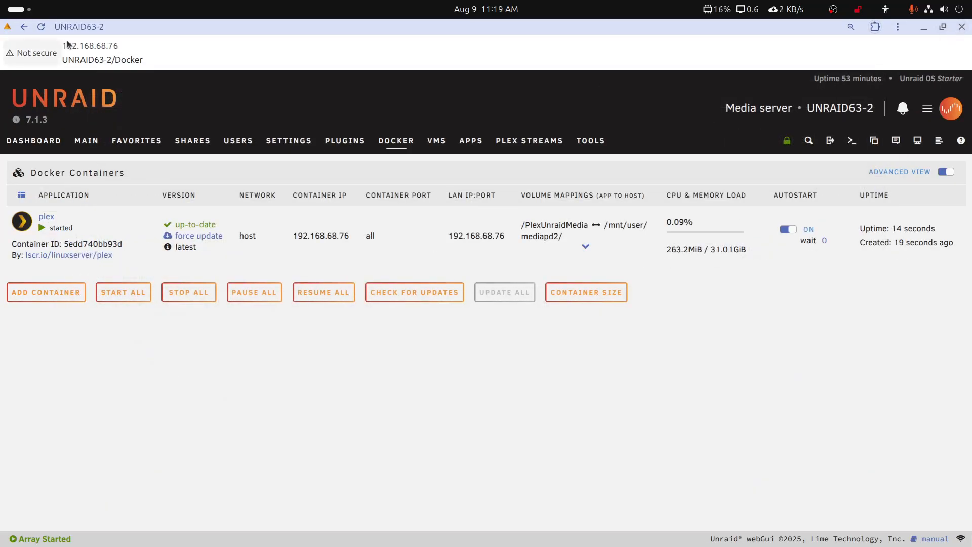
{"action": "left_click", "coordinate": [41, 27]}
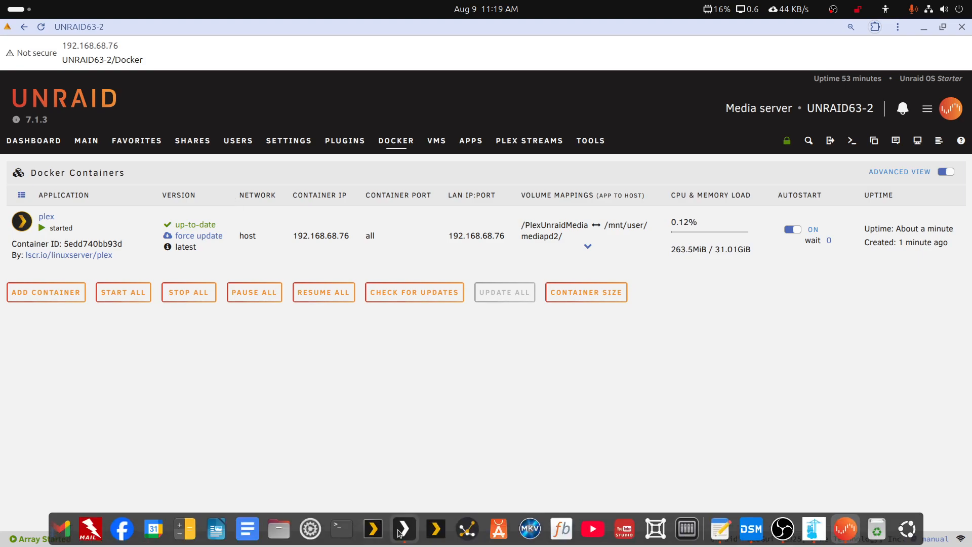
{"action": "left_click", "coordinate": [404, 528]}
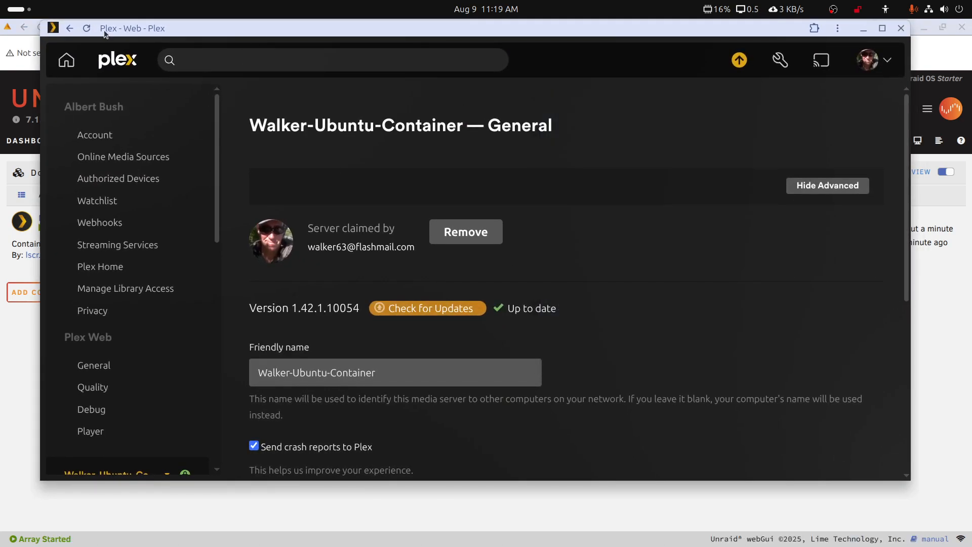
Reload Plex Web and review the list of servers still needing updates.
{"action": "left_click", "coordinate": [87, 28]}
{"action": "left_click", "coordinate": [735, 67]}
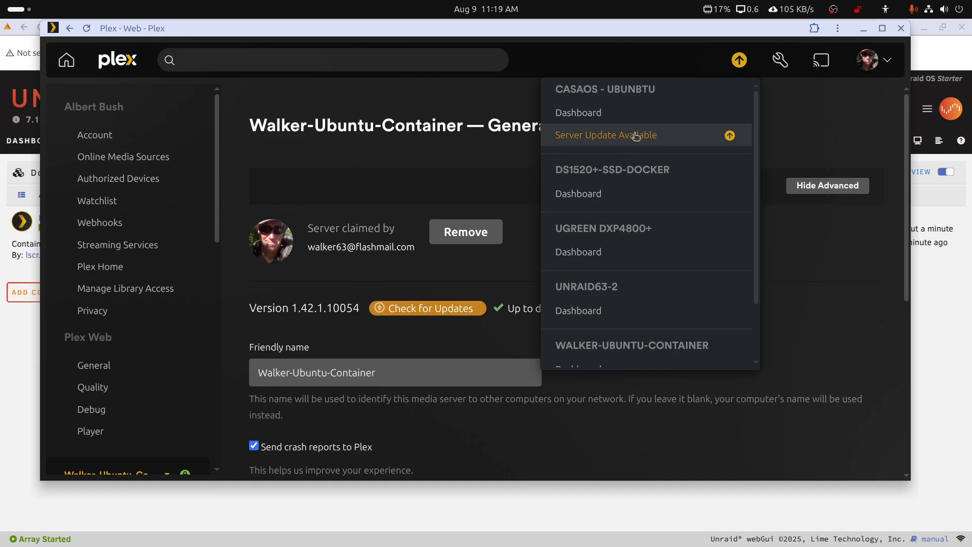
{"action": "scroll", "coordinate": [643, 213], "scroll_direction": "down", "scroll_amount": 2}
{"action": "scroll", "coordinate": [640, 264], "scroll_direction": "up", "scroll_amount": 2}
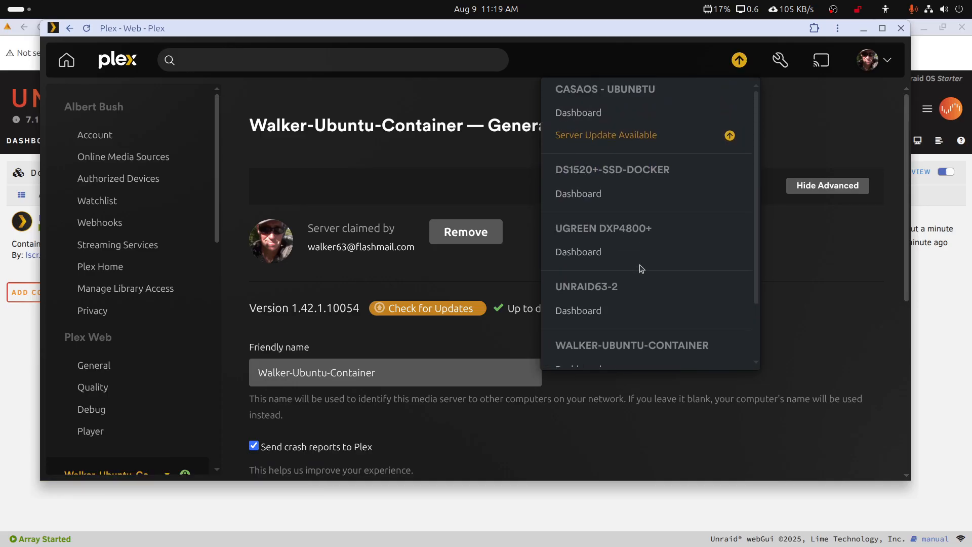
{"action": "scroll", "coordinate": [639, 265], "scroll_direction": "down", "scroll_amount": 2}
{"action": "scroll", "coordinate": [639, 264], "scroll_direction": "up", "scroll_amount": 2}
{"action": "scroll", "coordinate": [640, 264], "scroll_direction": "down", "scroll_amount": 2}
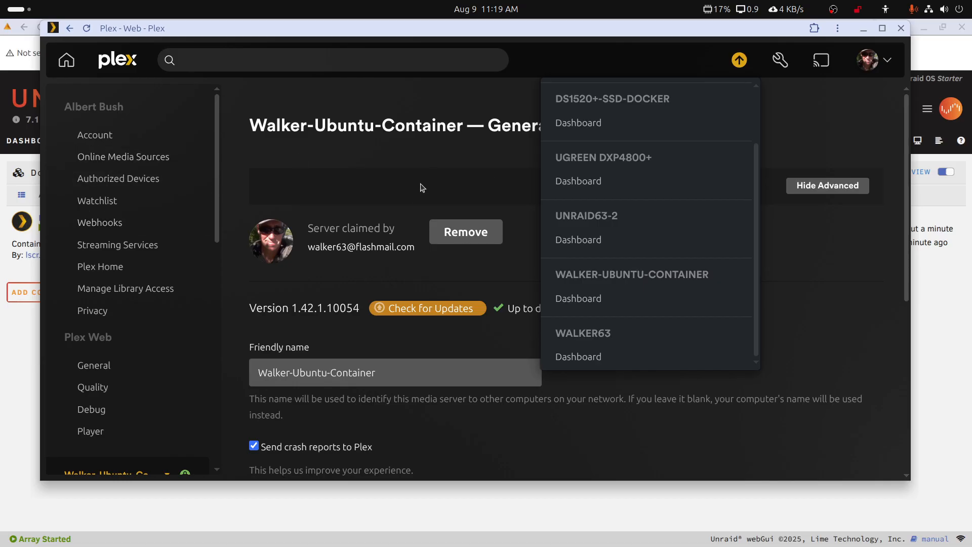
{"action": "left_click", "coordinate": [420, 95]}
Switch to UNRAID63-2 and confirm it runs 1.42.1.10054, up to date.
{"action": "scroll", "coordinate": [152, 212], "scroll_direction": "down", "scroll_amount": 5}
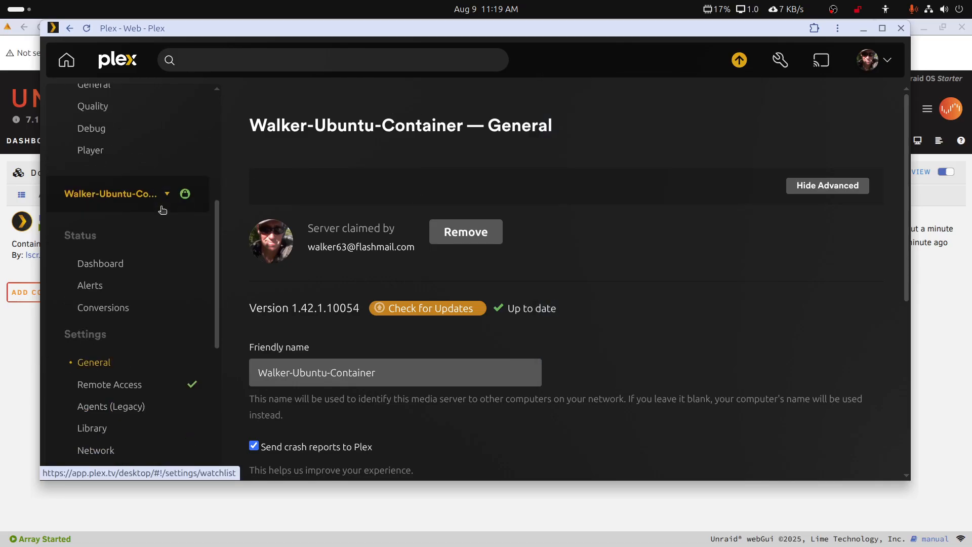
{"action": "left_click", "coordinate": [169, 196]}
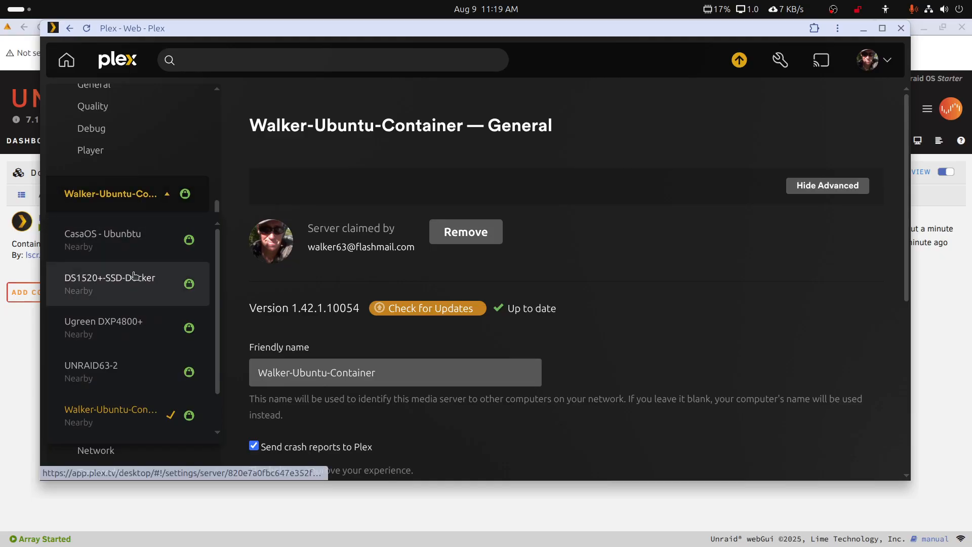
{"action": "left_click", "coordinate": [105, 369]}
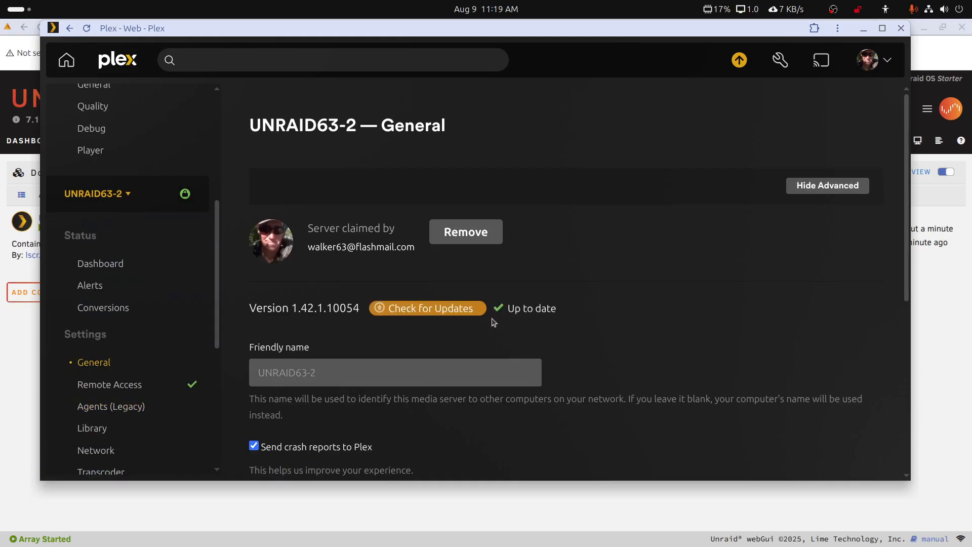
{"action": "left_click", "coordinate": [443, 309]}
{"action": "left_click", "coordinate": [863, 29]}
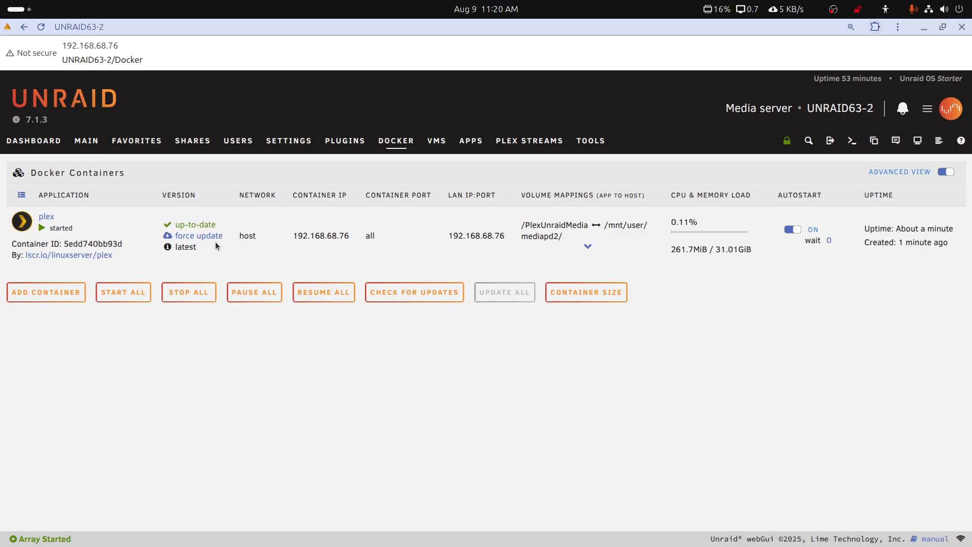
Close the Unraid browser window and move the notes editor onto the desktop and back off.
{"action": "left_click", "coordinate": [958, 26]}
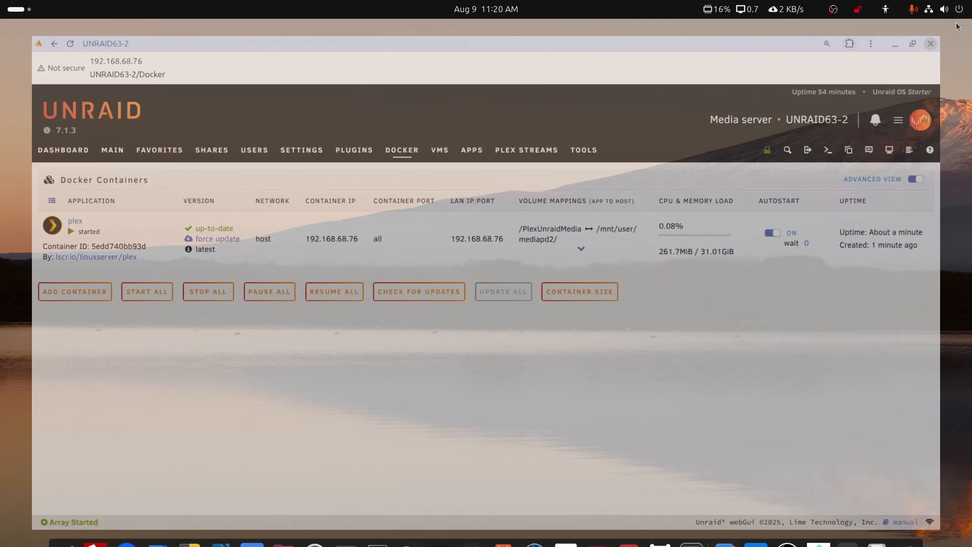
{"action": "left_click_drag", "start_coordinate": [971, 99], "coordinate": [599, 62]}
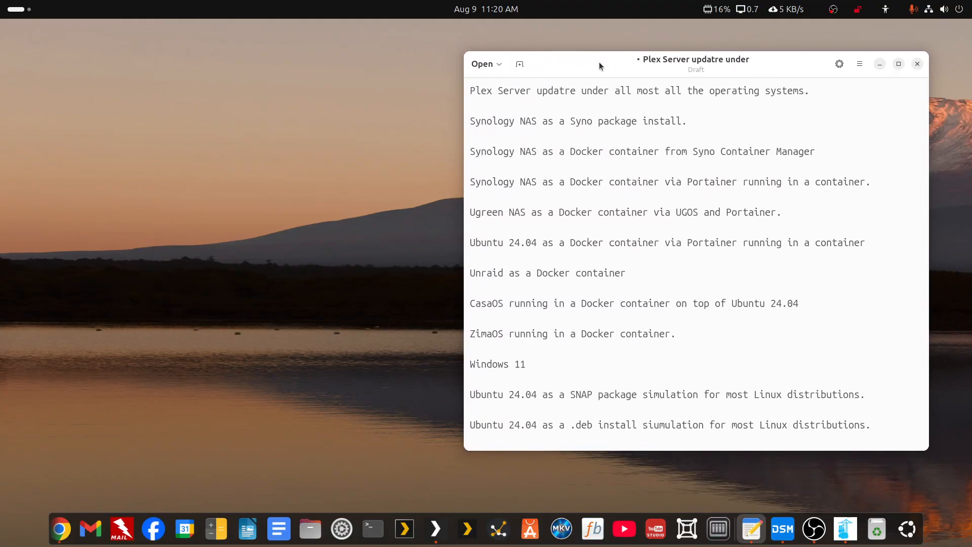
{"action": "left_click_drag", "start_coordinate": [599, 61], "coordinate": [971, 121]}
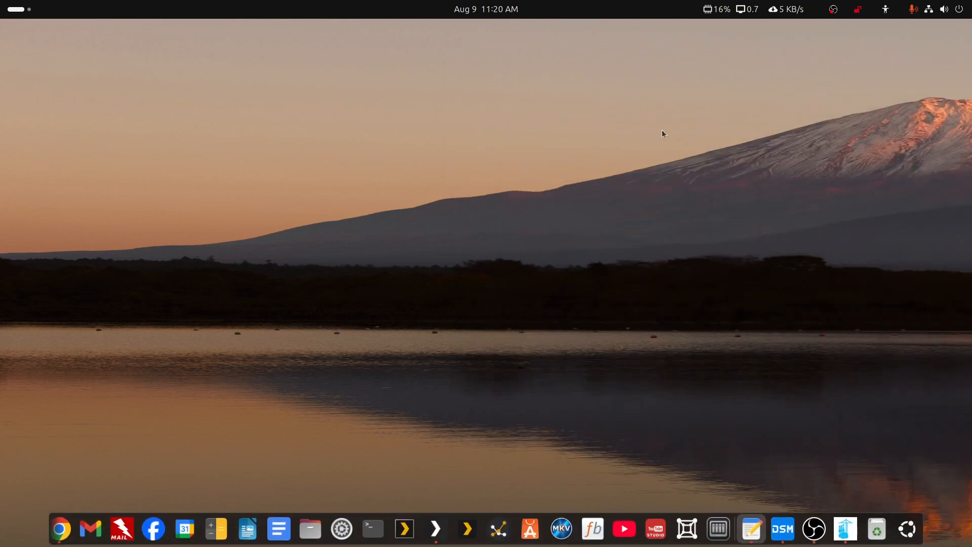
Search 'cas' in Activities, launch the CasaOS web app and maximise its dashboard window.
{"action": "left_click", "coordinate": [16, 10]}
{"action": "type", "text": "c"}
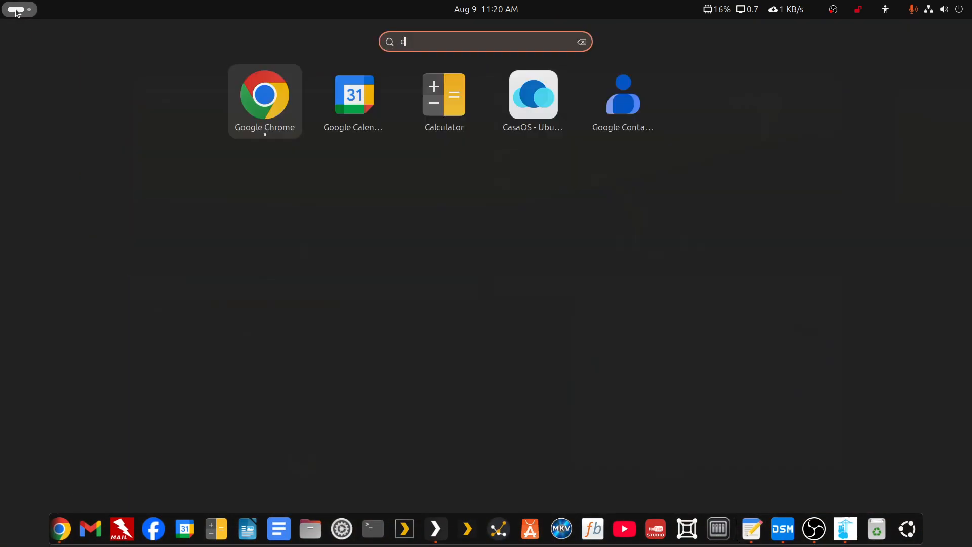
{"action": "type", "text": "as"}
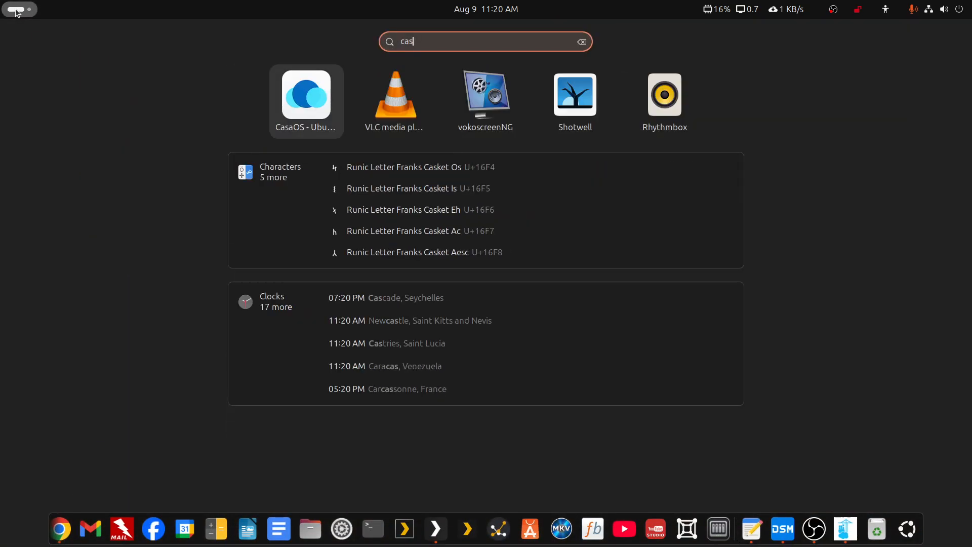
{"action": "left_click", "coordinate": [314, 101]}
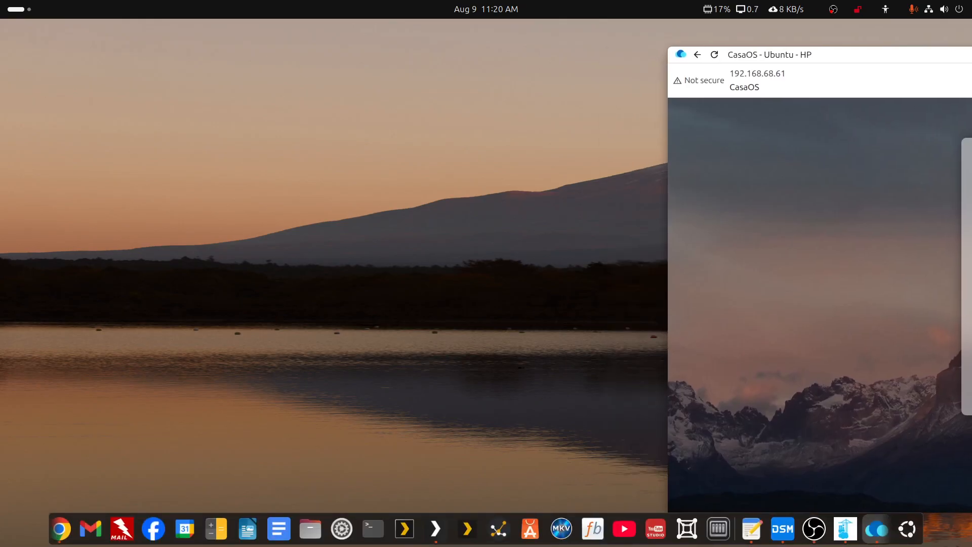
{"action": "left_click_drag", "start_coordinate": [971, 56], "coordinate": [642, 47]}
{"action": "double_click", "coordinate": [642, 47]}
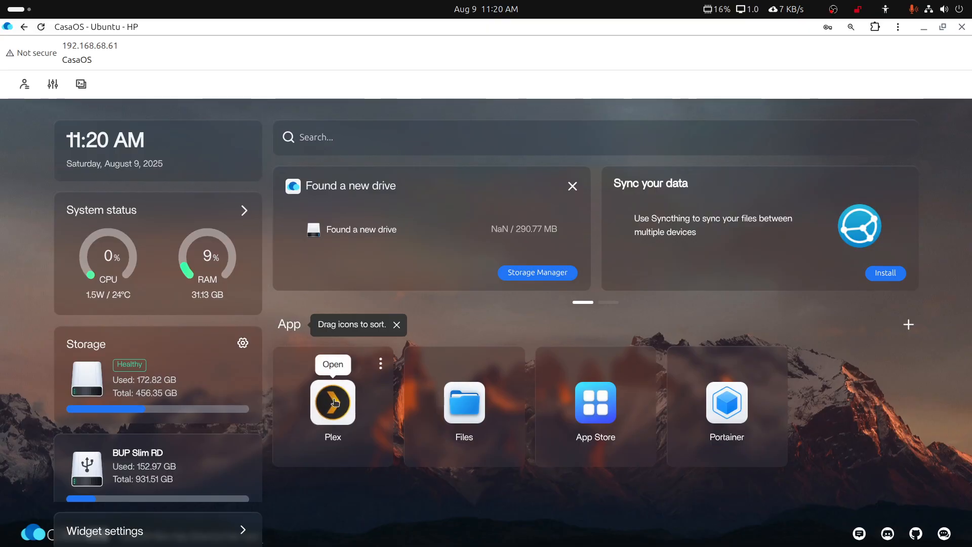
Run Check then update on the CasaOS Plex tile, which reports Plex as latest.
{"action": "left_click", "coordinate": [382, 365]}
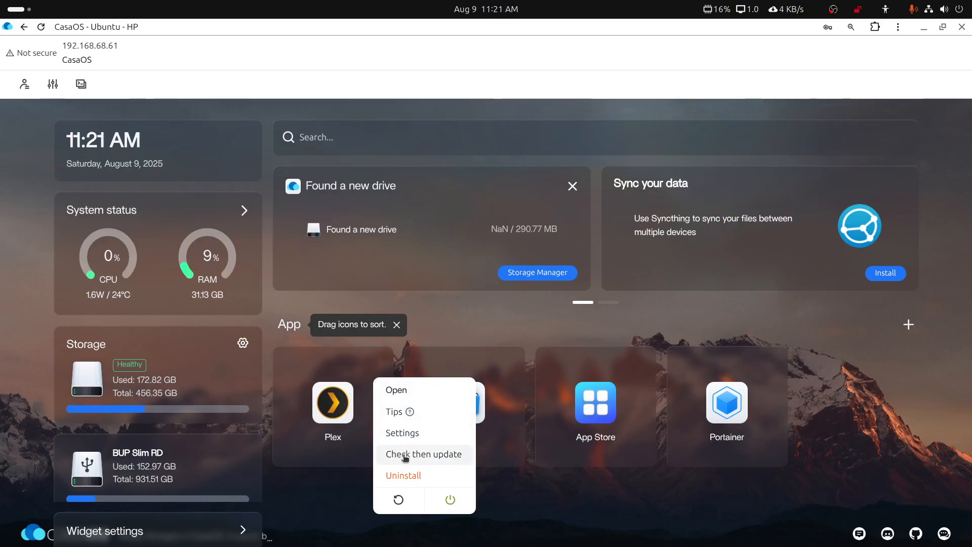
{"action": "left_click", "coordinate": [432, 456]}
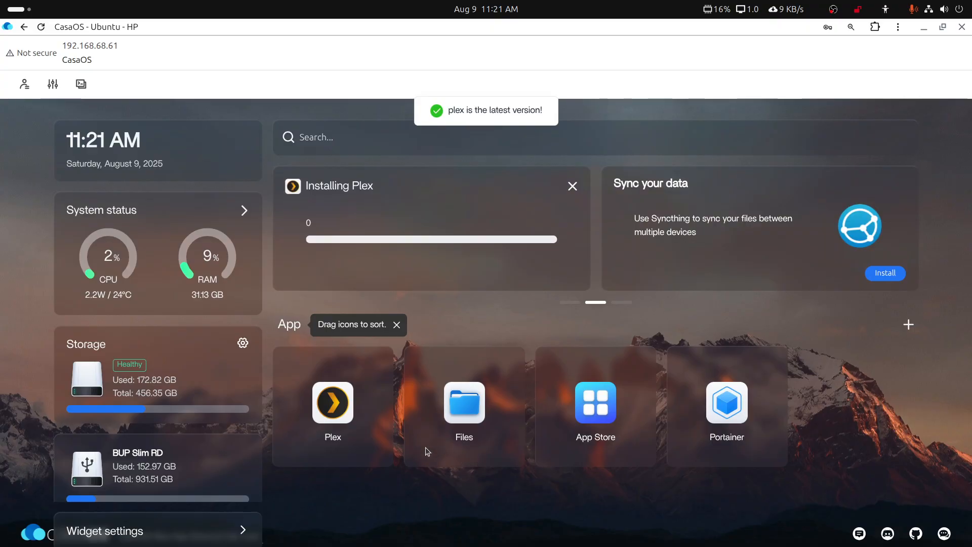
In Plex Web, confirm CasaOS - Ubunbtu is on 1.41.3.9314 needing manual update, then move Plex aside.
{"action": "left_click", "coordinate": [447, 538]}
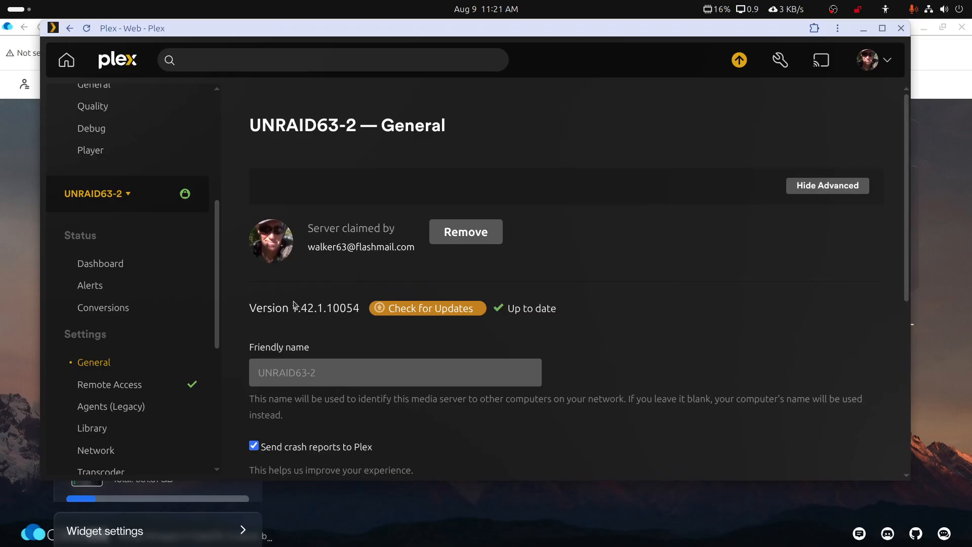
{"action": "left_click", "coordinate": [123, 197]}
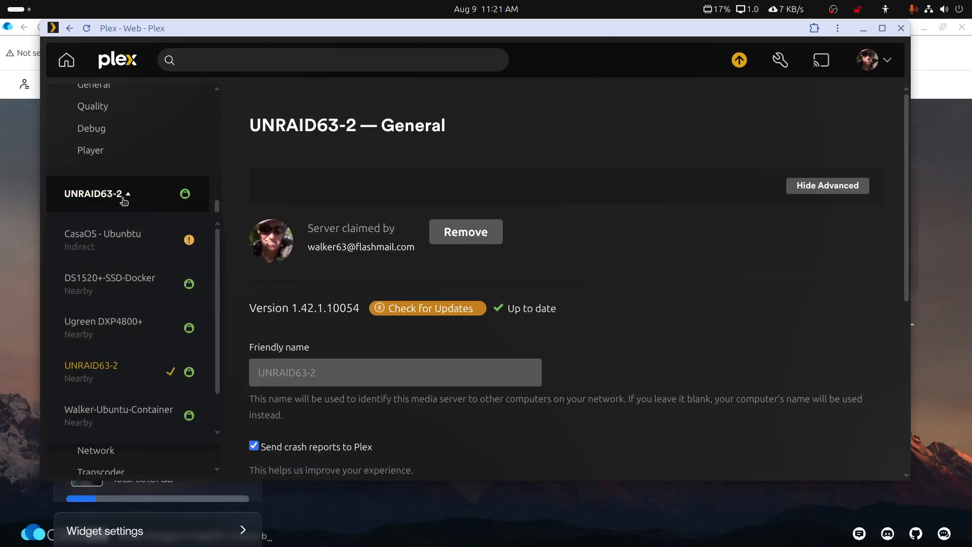
{"action": "left_click", "coordinate": [118, 235]}
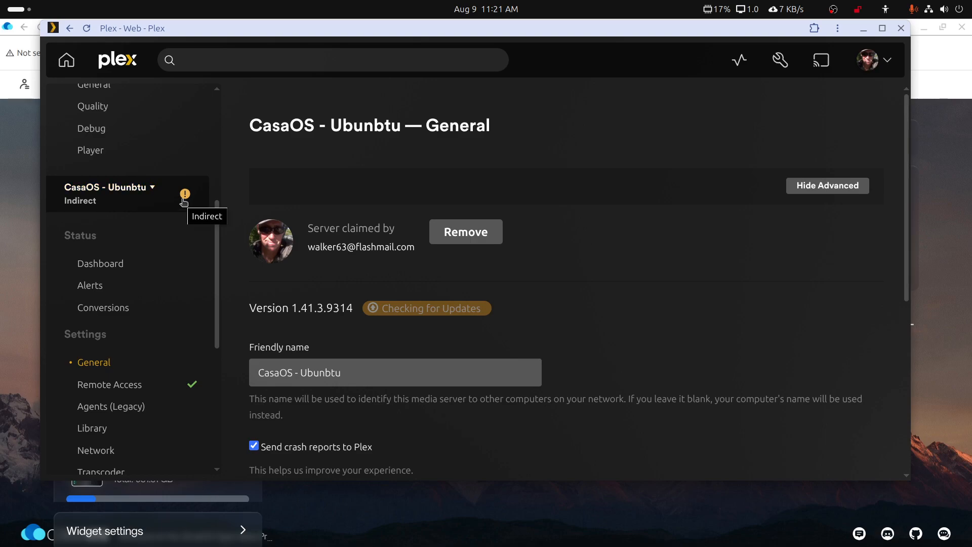
{"action": "left_click", "coordinate": [88, 31]}
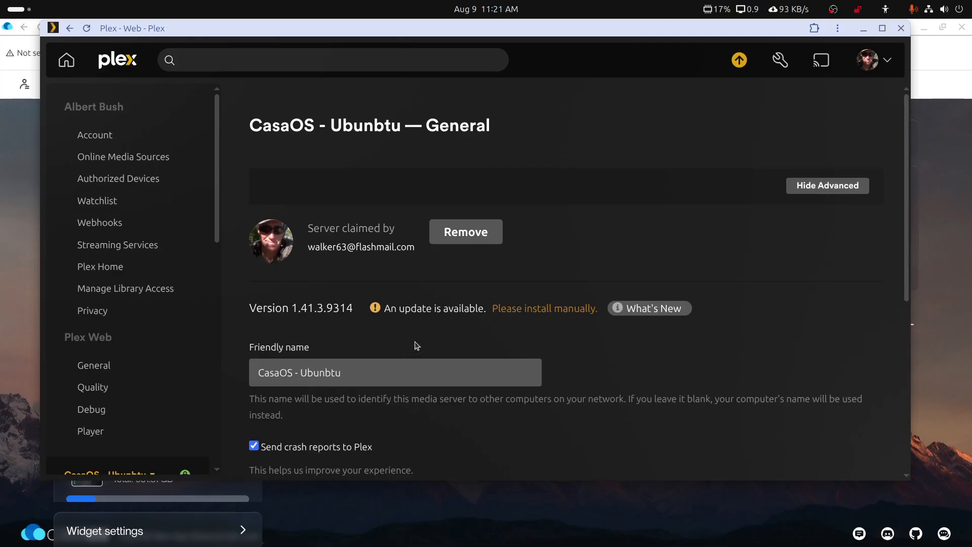
{"action": "scroll", "coordinate": [195, 332], "scroll_direction": "down", "scroll_amount": 3}
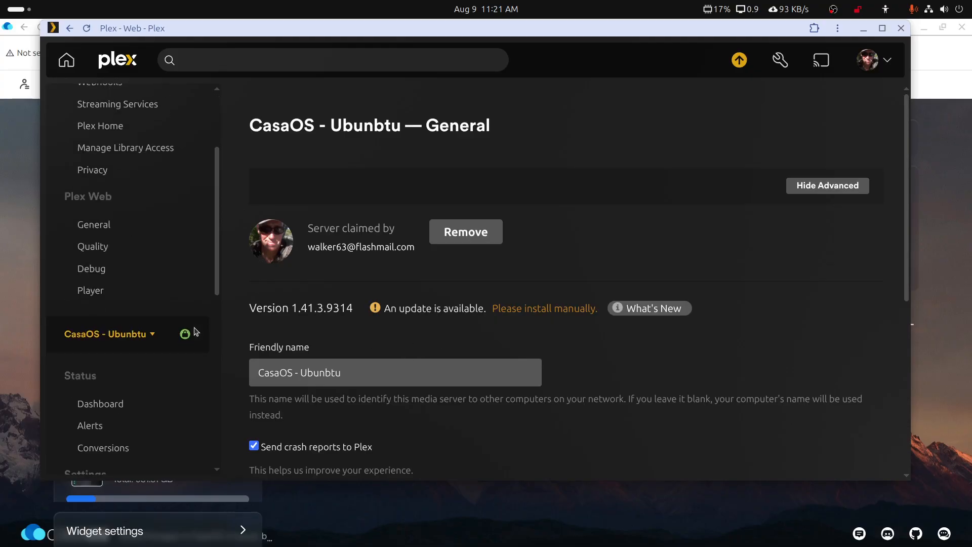
{"action": "left_click", "coordinate": [86, 28]}
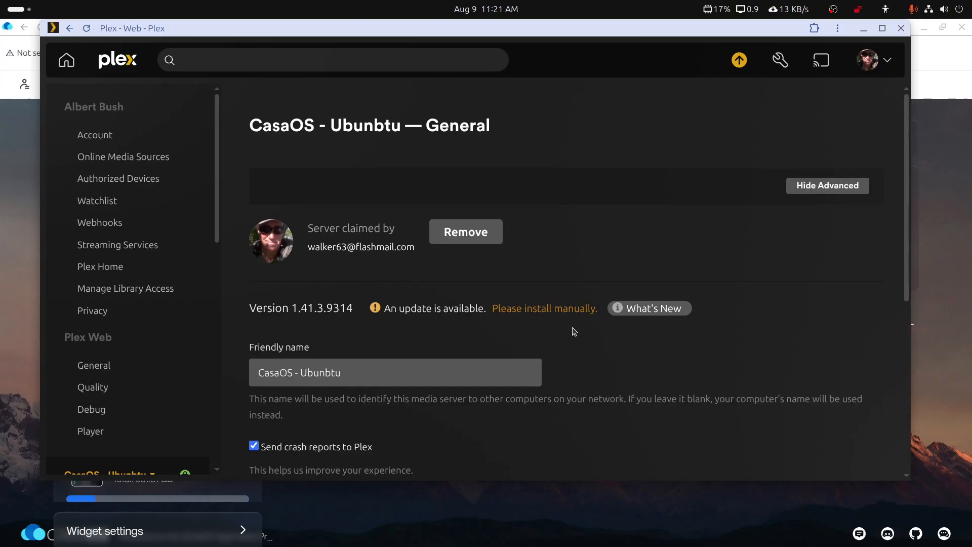
{"action": "left_click_drag", "start_coordinate": [646, 31], "coordinate": [971, 31]}
{"action": "mouse_move", "coordinate": [383, 367]}
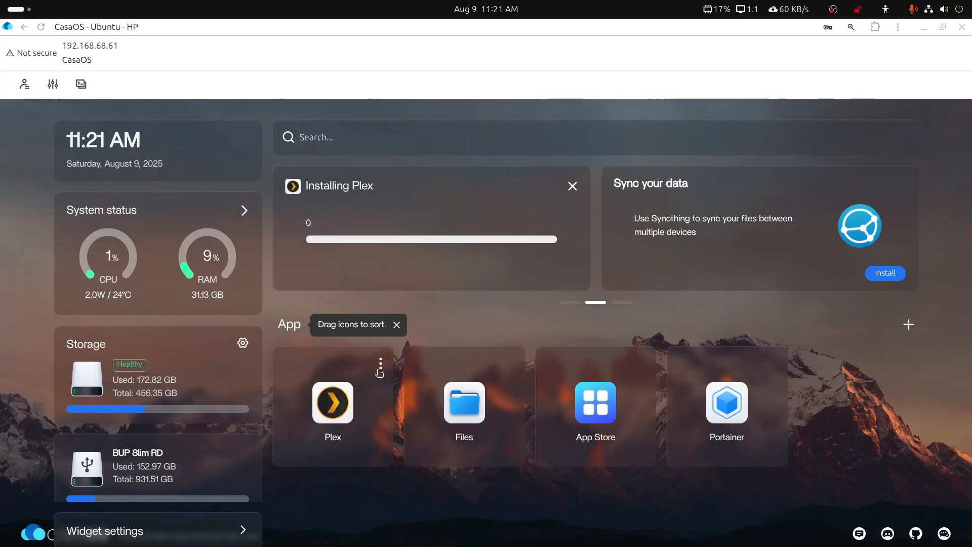
Stop Plex in CasaOS, change its image tag from 1.41.3 to latest, and save to reinstall.
{"action": "left_click", "coordinate": [380, 362]}
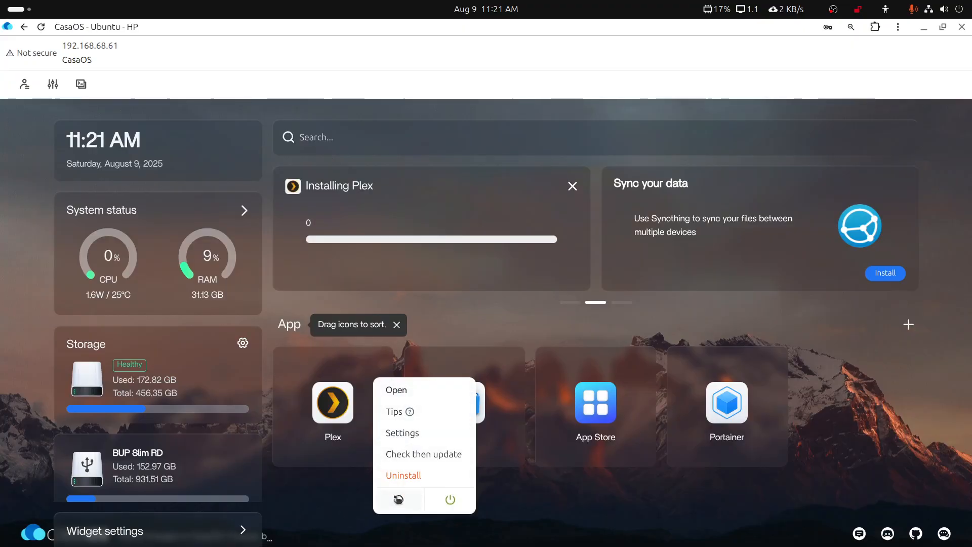
{"action": "left_click", "coordinate": [448, 501]}
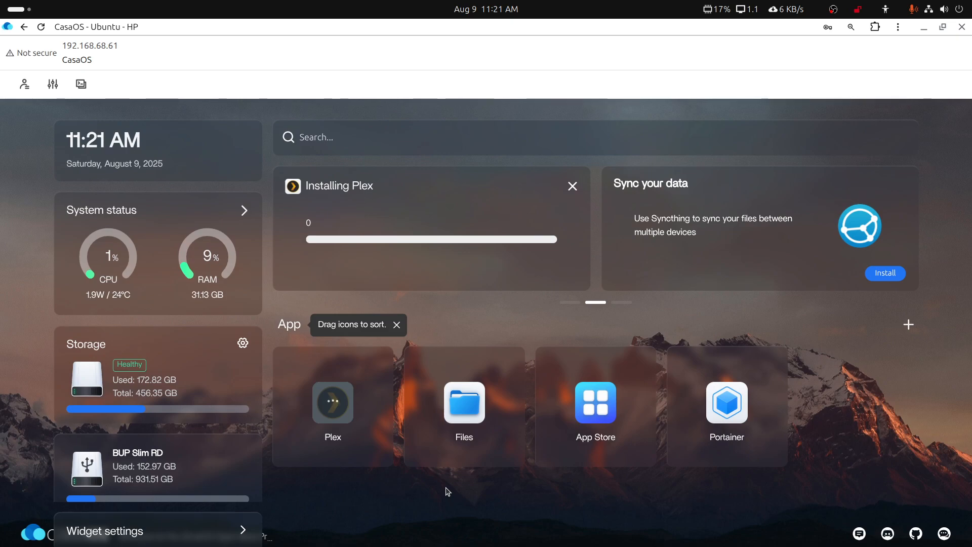
{"action": "mouse_move", "coordinate": [358, 380]}
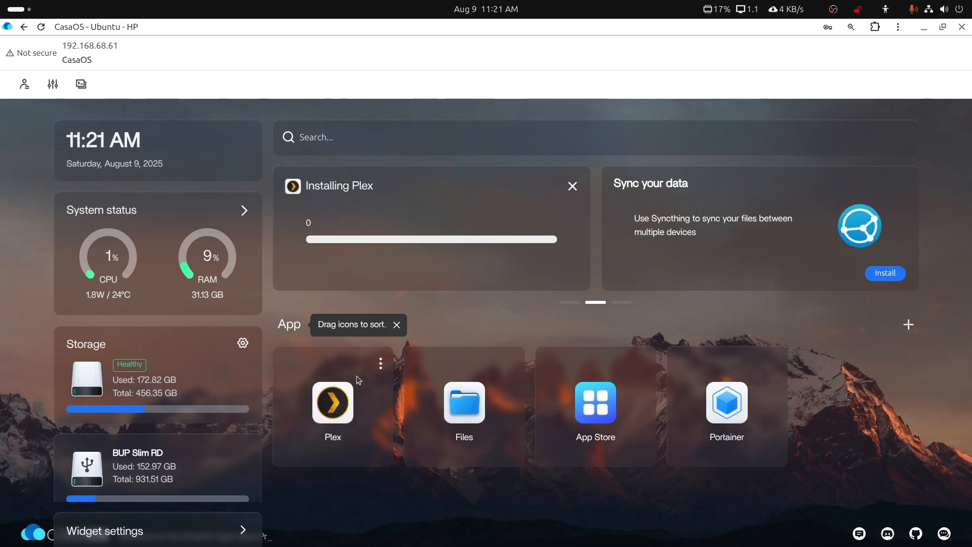
{"action": "left_click", "coordinate": [380, 364]}
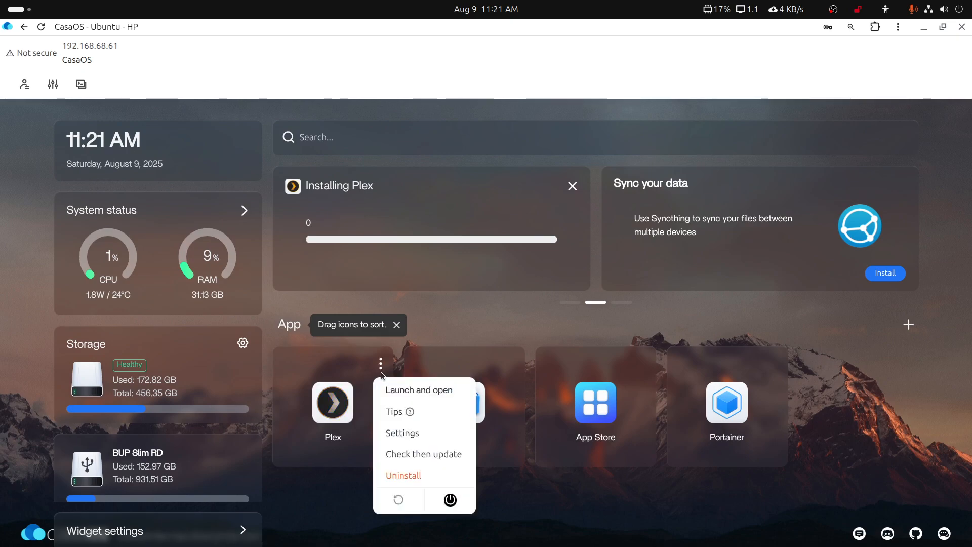
{"action": "left_click", "coordinate": [396, 433]}
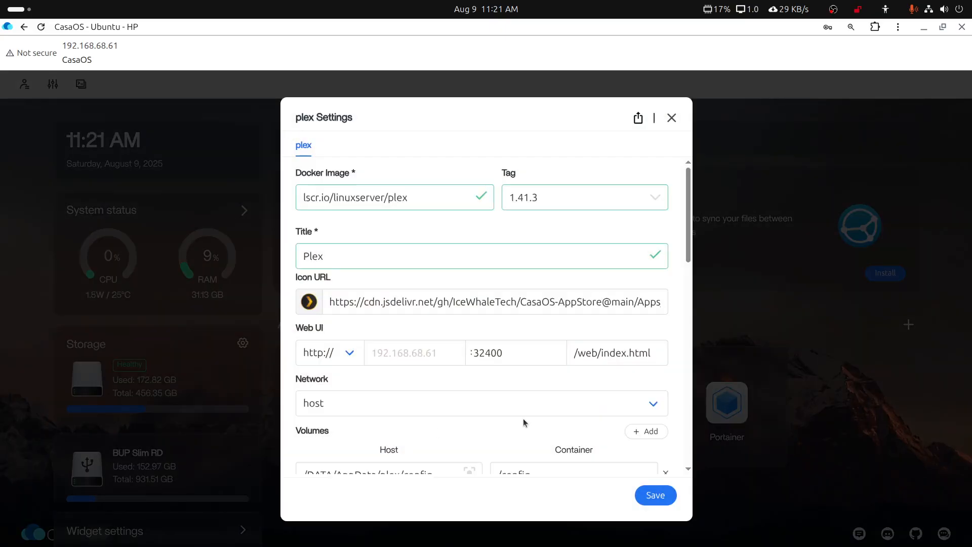
{"action": "left_click", "coordinate": [660, 203]}
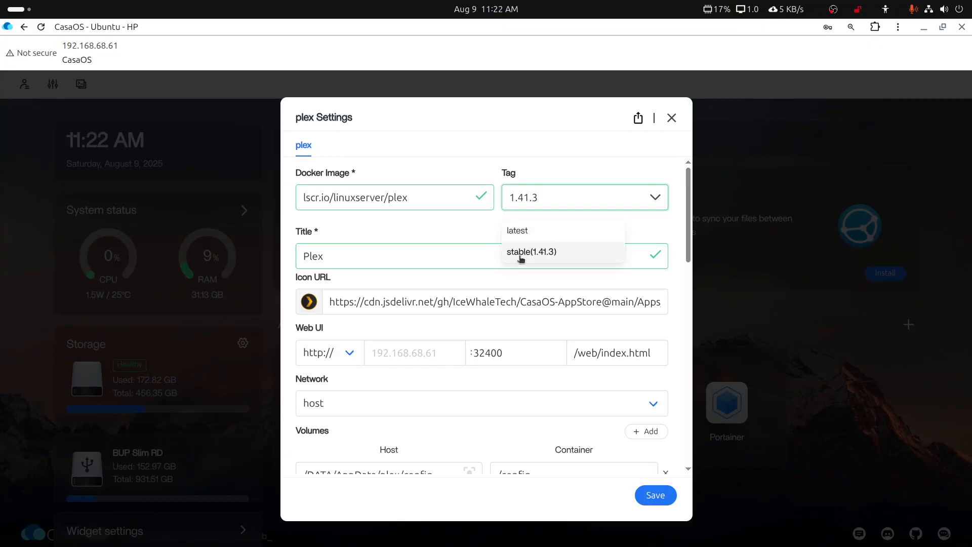
{"action": "left_click", "coordinate": [518, 232]}
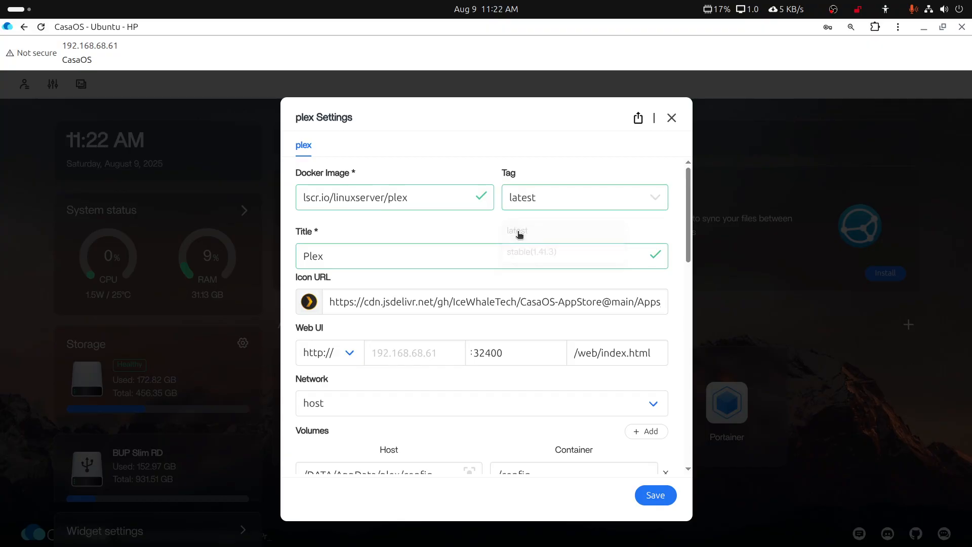
{"action": "left_click", "coordinate": [647, 500]}
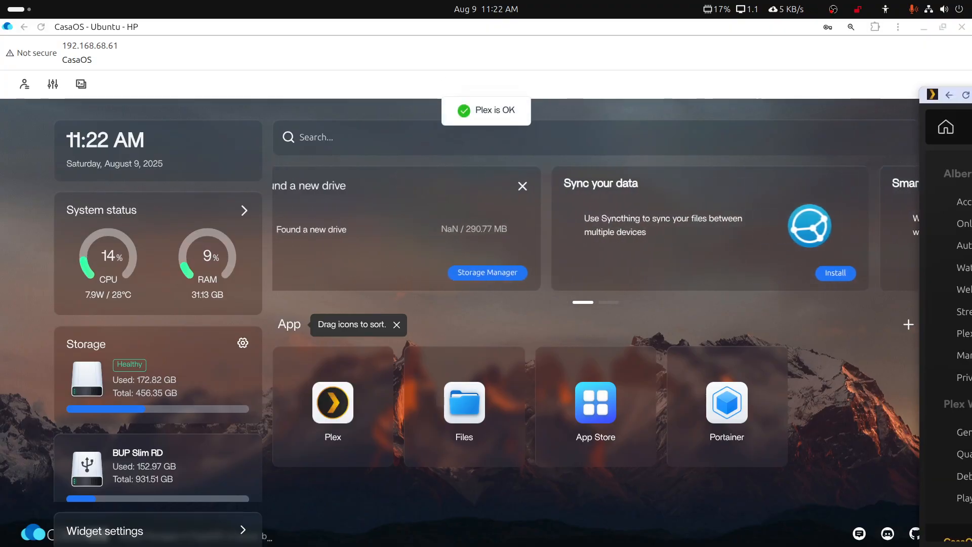
Check CasaOS - Ubunbtu's General settings show 1.42.1.10054, then select the Ubuntu SNAP note line.
{"action": "left_click_drag", "start_coordinate": [971, 96], "coordinate": [522, 47]}
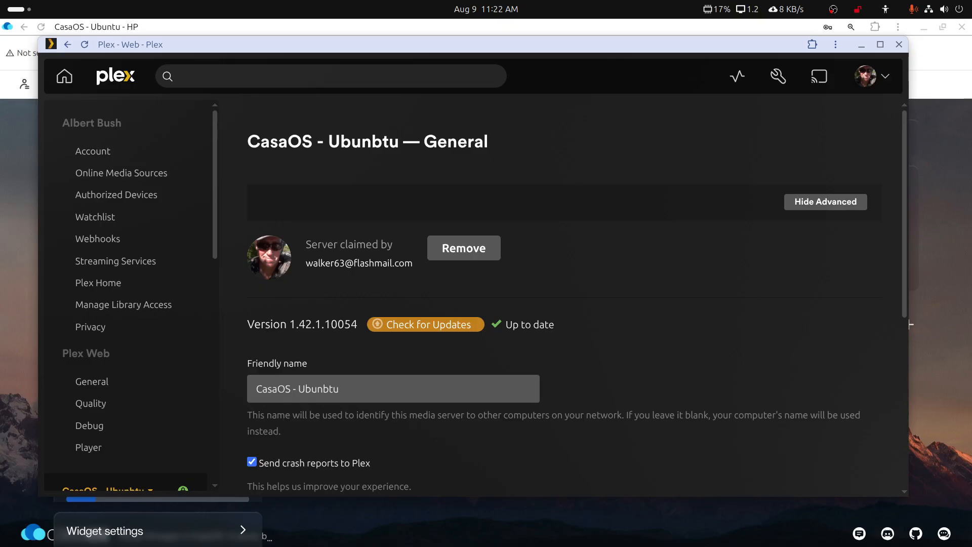
{"action": "left_click_drag", "start_coordinate": [379, 76], "coordinate": [367, 96]}
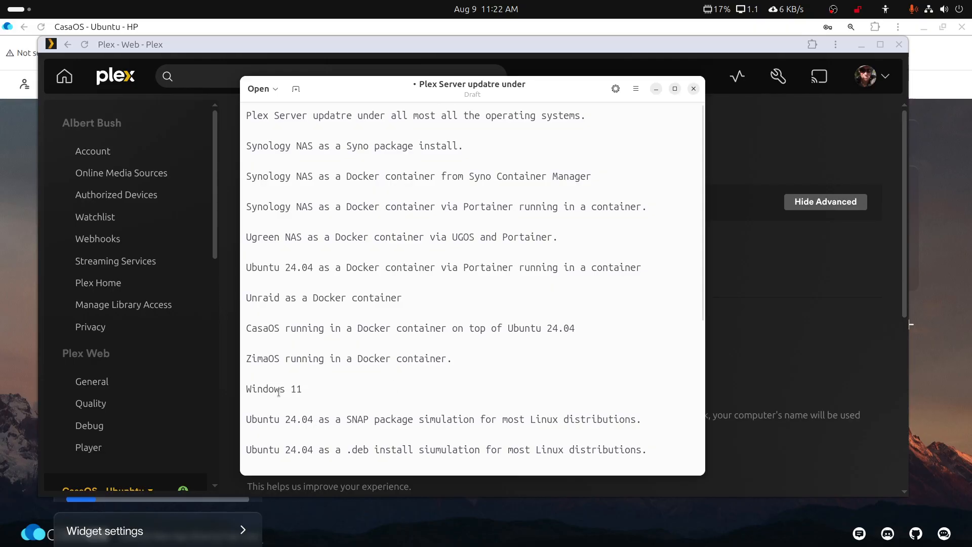
{"action": "left_click_drag", "start_coordinate": [245, 422], "coordinate": [413, 416]}
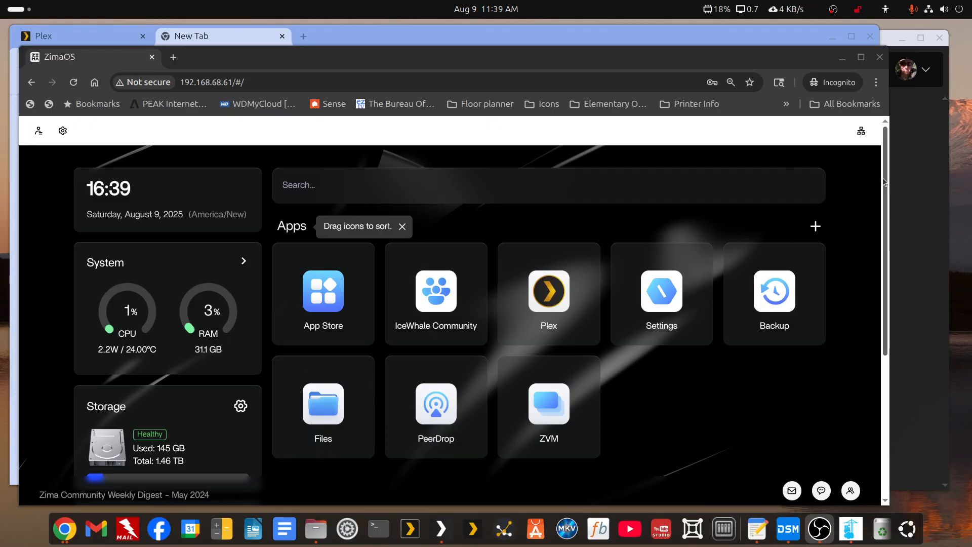
Move the ZimaOS window aside and load the CasaOS login URL in the other browser.
{"action": "left_click", "coordinate": [878, 208]}
{"action": "scroll", "coordinate": [880, 214], "scroll_direction": "down", "scroll_amount": 1}
{"action": "scroll", "coordinate": [879, 214], "scroll_direction": "up", "scroll_amount": 1}
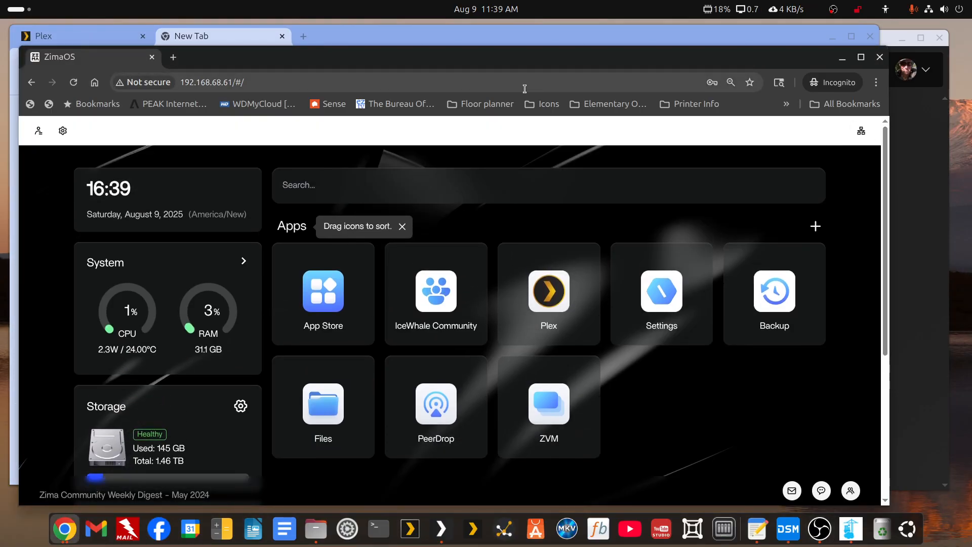
{"action": "left_click_drag", "start_coordinate": [564, 50], "coordinate": [971, 133]}
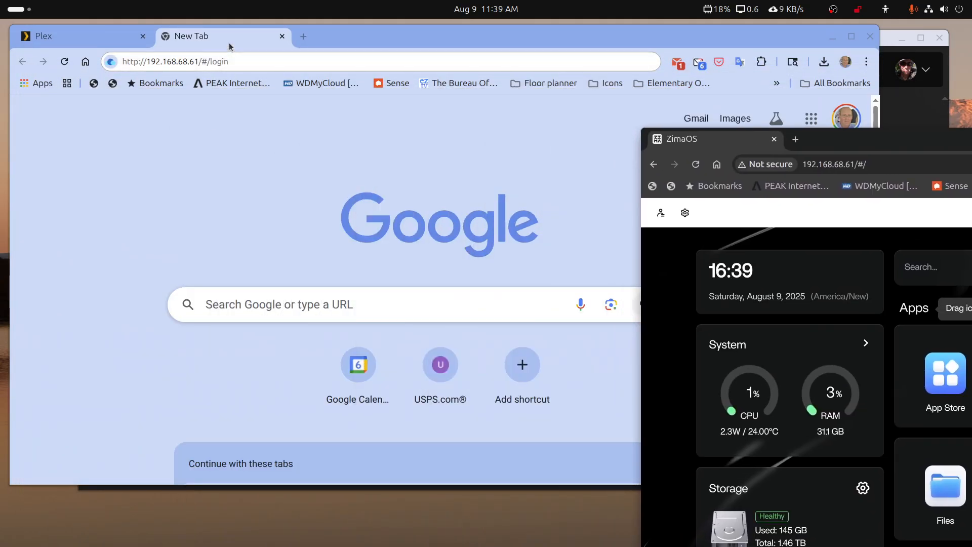
{"action": "left_click", "coordinate": [233, 62]}
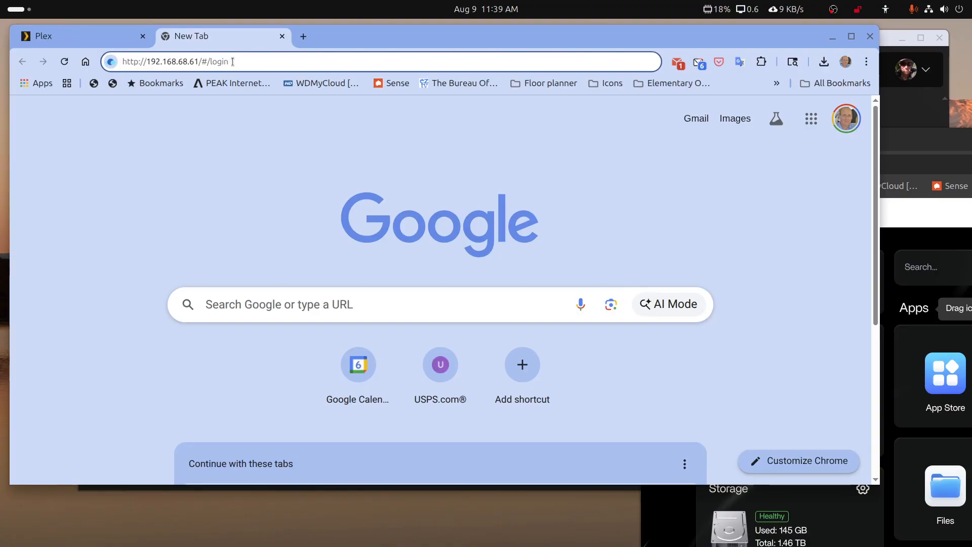
{"action": "key", "text": "Return"}
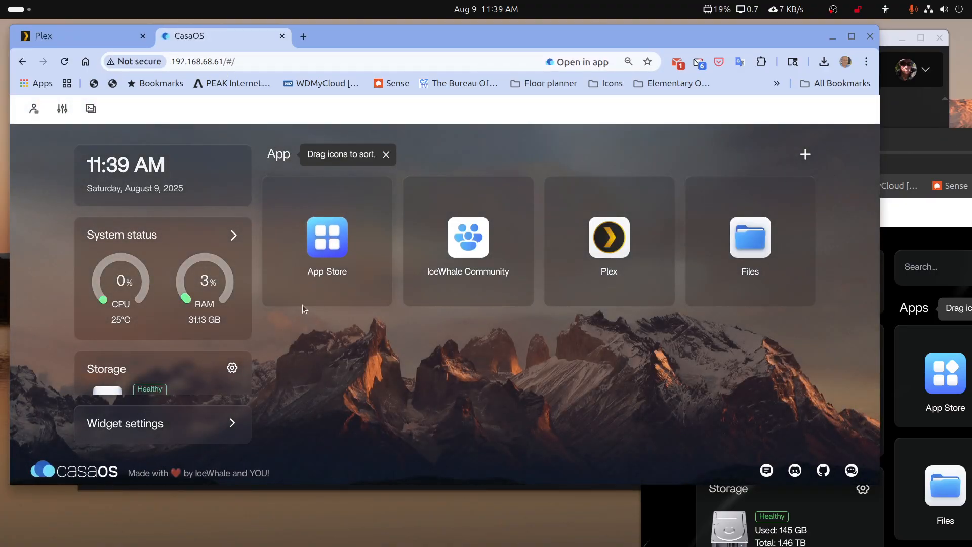
Close the CasaOS dashboard tab and bring back the ZimaOS window maximised.
{"action": "scroll", "coordinate": [226, 358], "scroll_direction": "down", "scroll_amount": 4}
{"action": "scroll", "coordinate": [226, 358], "scroll_direction": "up", "scroll_amount": 3}
{"action": "scroll", "coordinate": [226, 358], "scroll_direction": "down", "scroll_amount": 2}
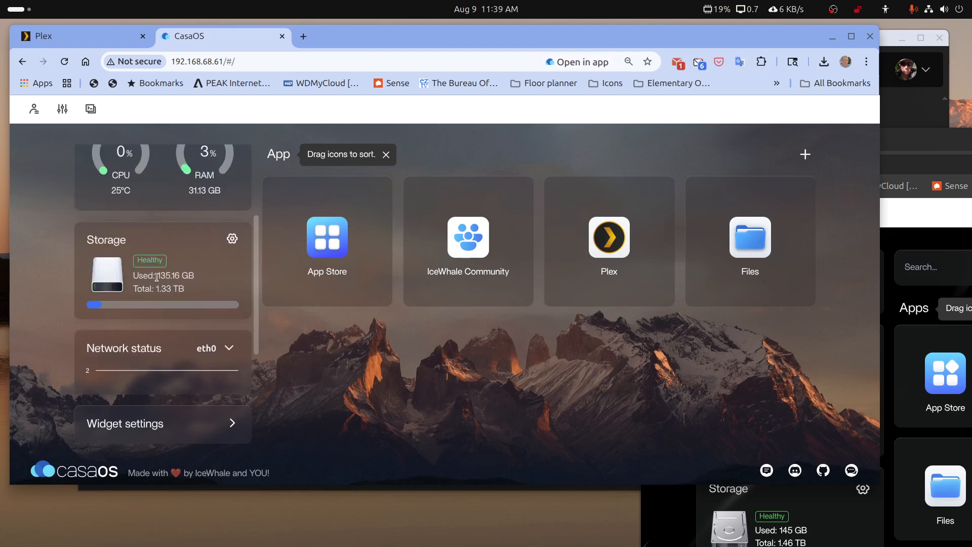
{"action": "scroll", "coordinate": [161, 279], "scroll_direction": "down", "scroll_amount": 2}
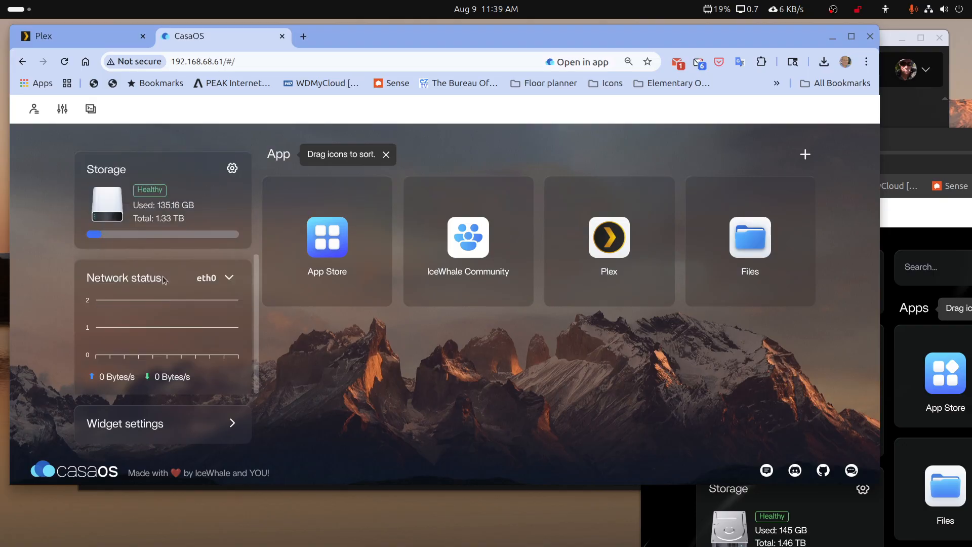
{"action": "scroll", "coordinate": [164, 280], "scroll_direction": "up", "scroll_amount": 2}
{"action": "left_click", "coordinate": [282, 36]}
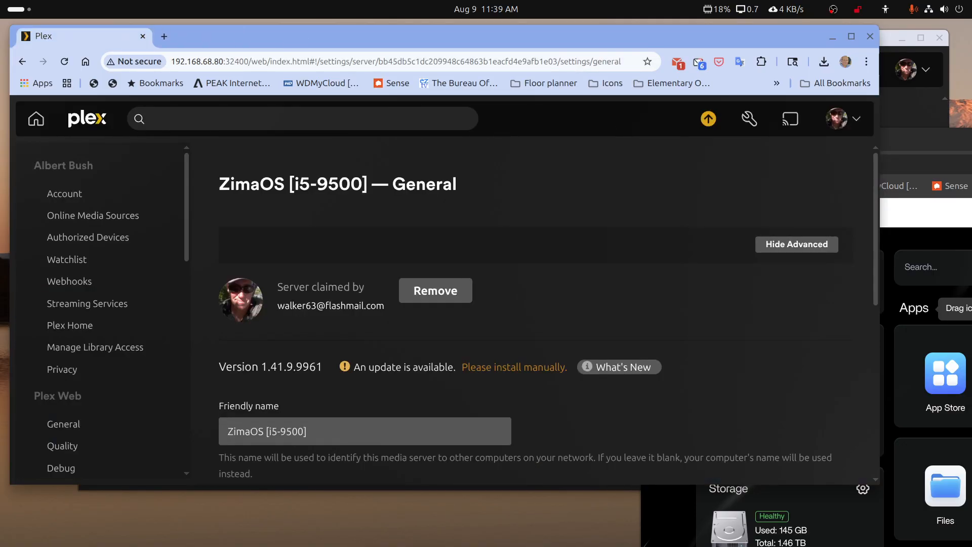
{"action": "left_click_drag", "start_coordinate": [971, 146], "coordinate": [611, 52]}
{"action": "double_click", "coordinate": [611, 52]}
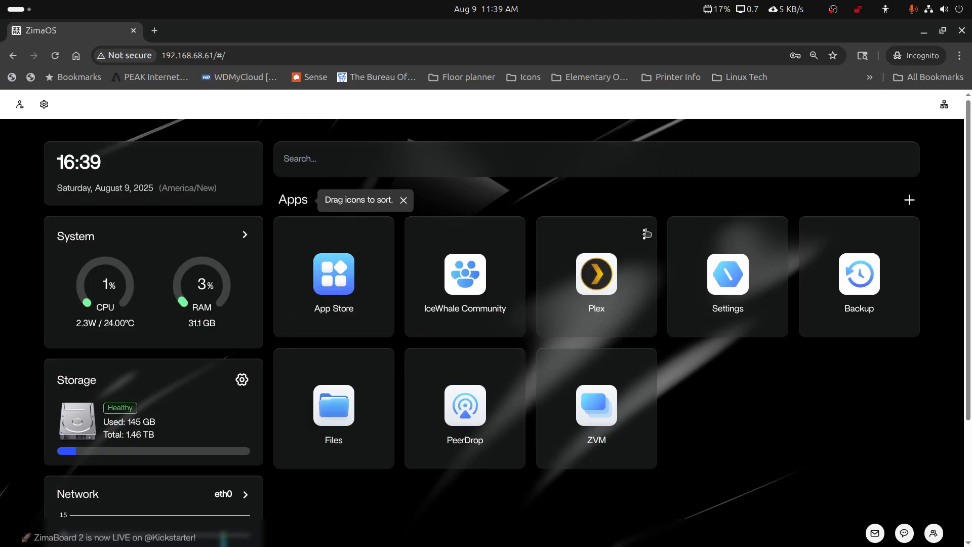
{"action": "left_click", "coordinate": [241, 379]}
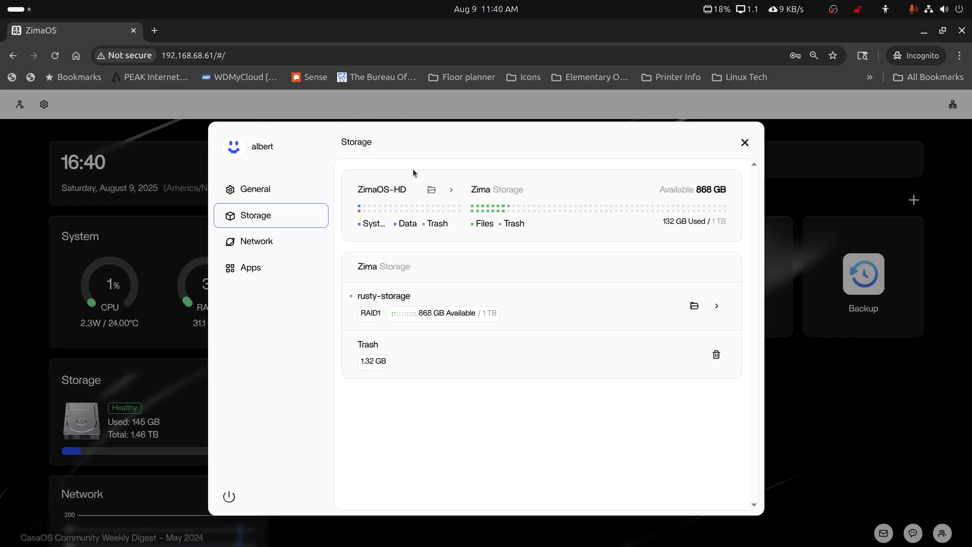
{"action": "mouse_move", "coordinate": [397, 207]}
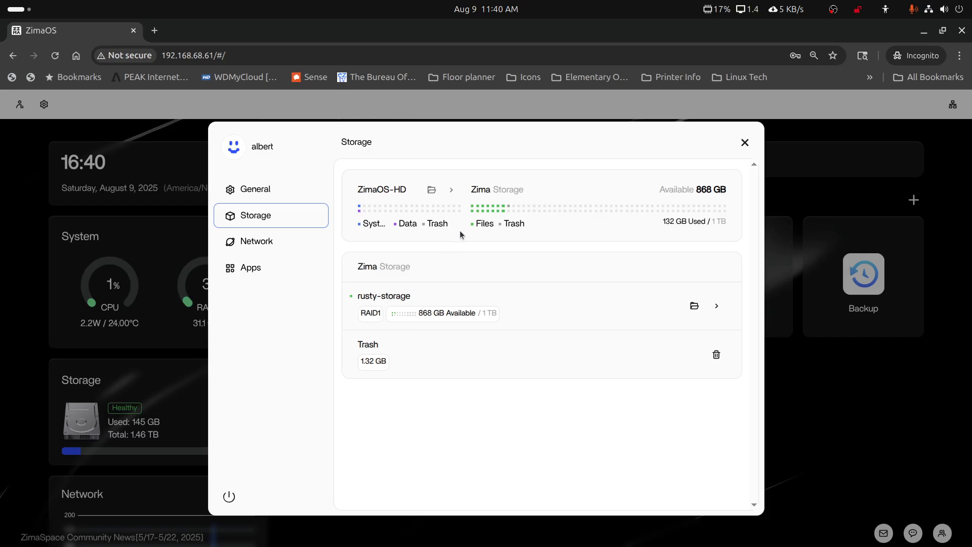
{"action": "left_click", "coordinate": [744, 144]}
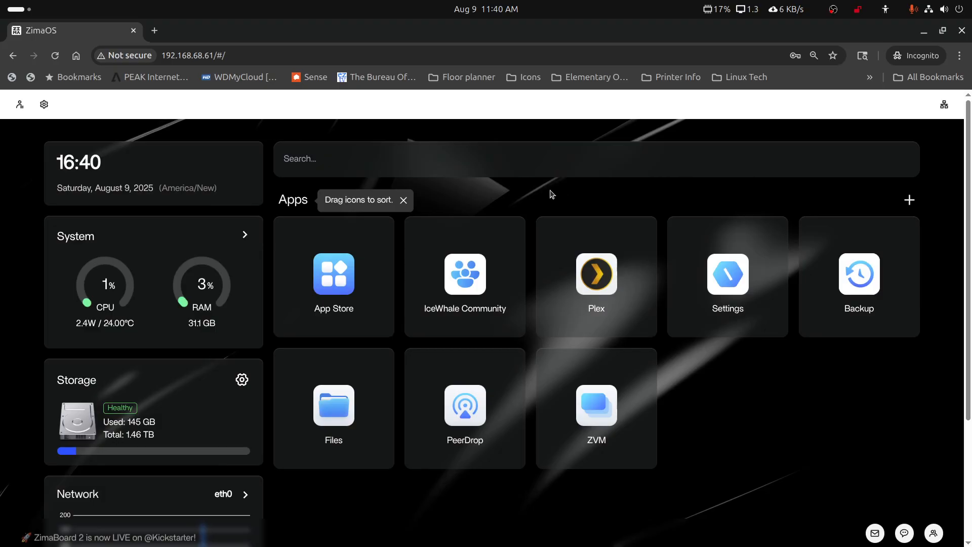
In Plex Web, find ZimaOS [i5-9500] on 1.41.9.9961 with an update available, then minimise.
{"action": "mouse_move", "coordinate": [381, 543]}
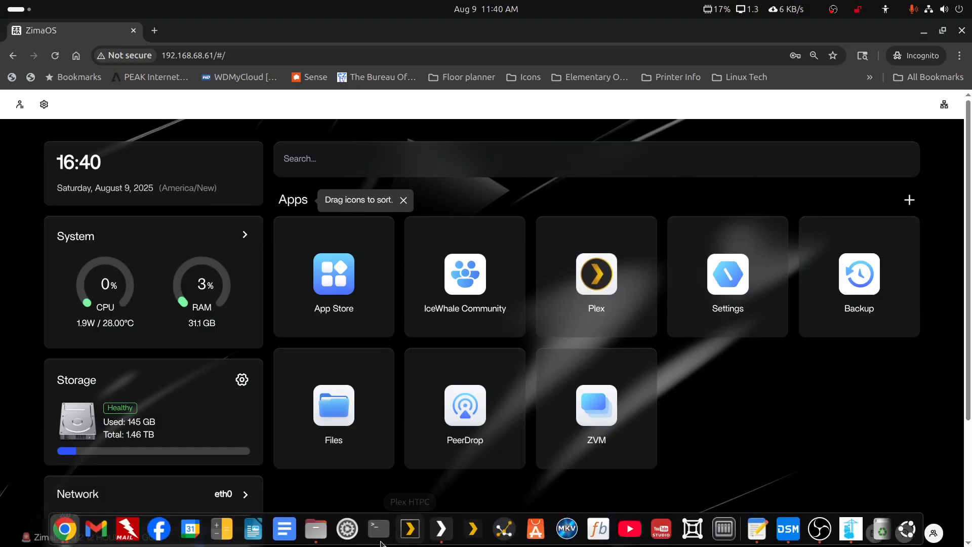
{"action": "left_click", "coordinate": [439, 534]}
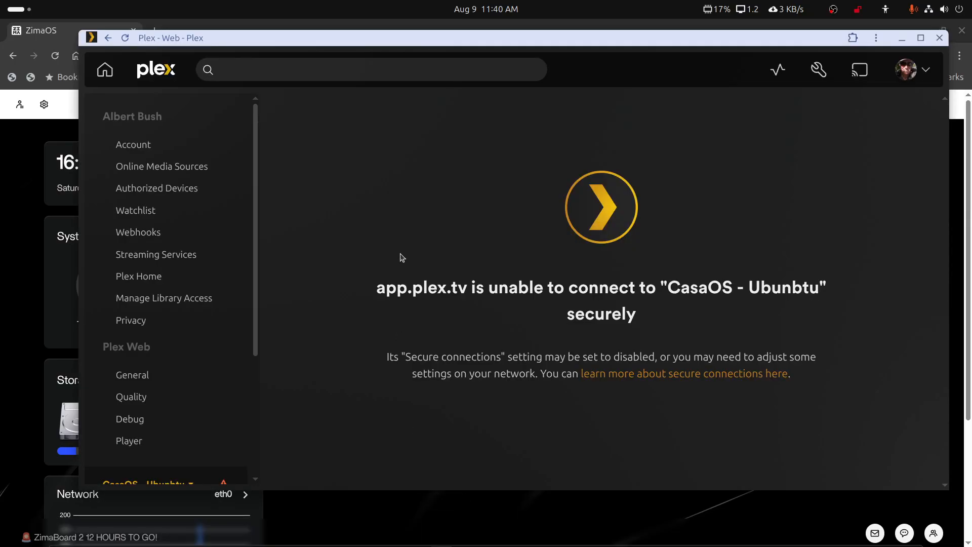
{"action": "left_click", "coordinate": [126, 39]}
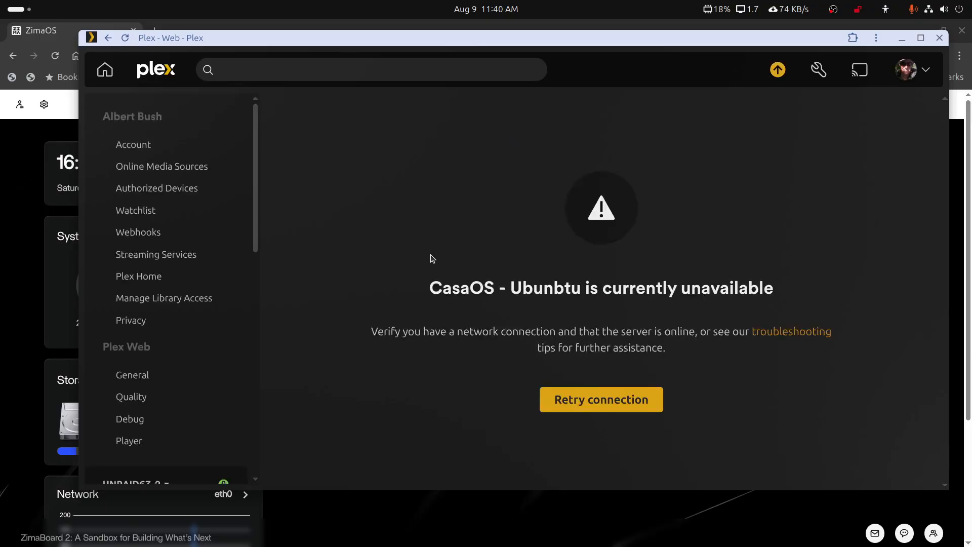
{"action": "scroll", "coordinate": [188, 297], "scroll_direction": "down", "scroll_amount": 5}
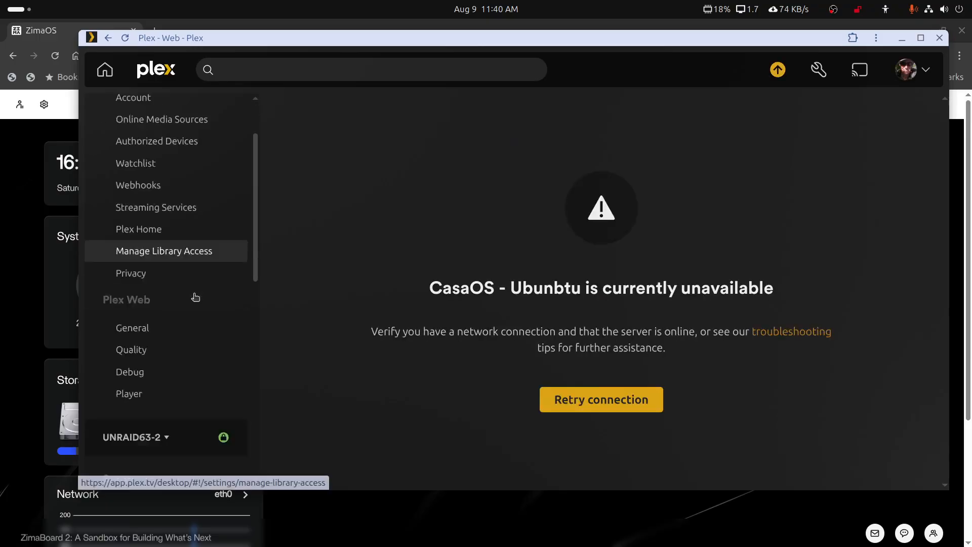
{"action": "left_click", "coordinate": [152, 203]}
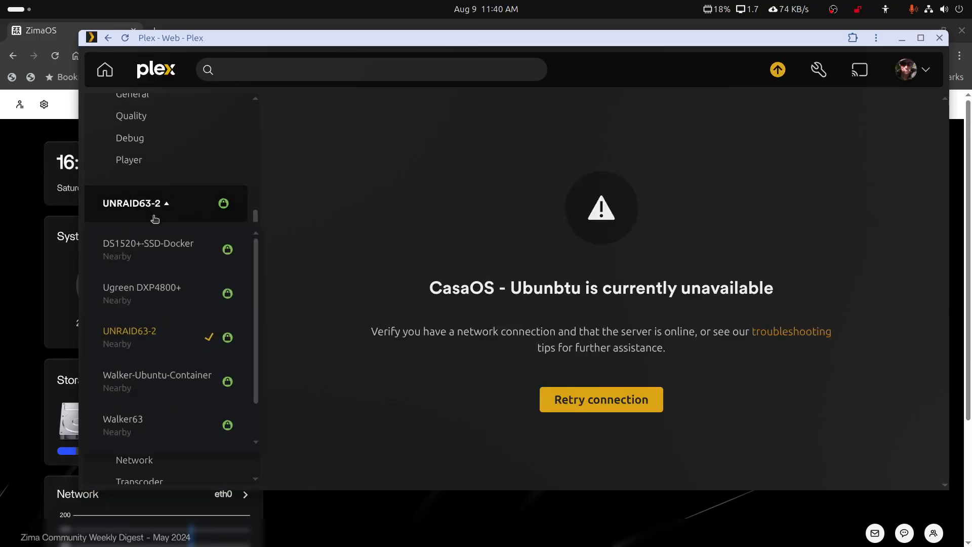
{"action": "scroll", "coordinate": [161, 285], "scroll_direction": "down", "scroll_amount": 1}
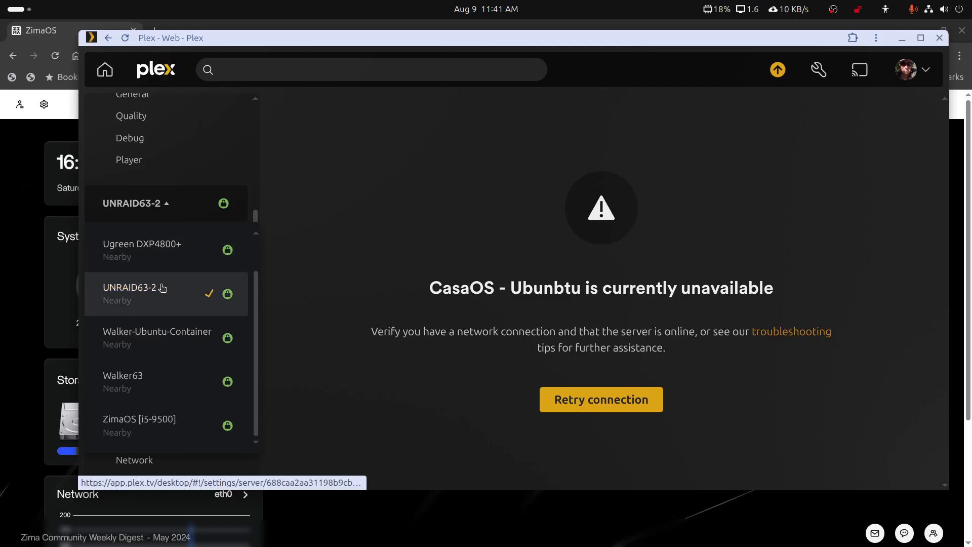
{"action": "left_click", "coordinate": [109, 428]}
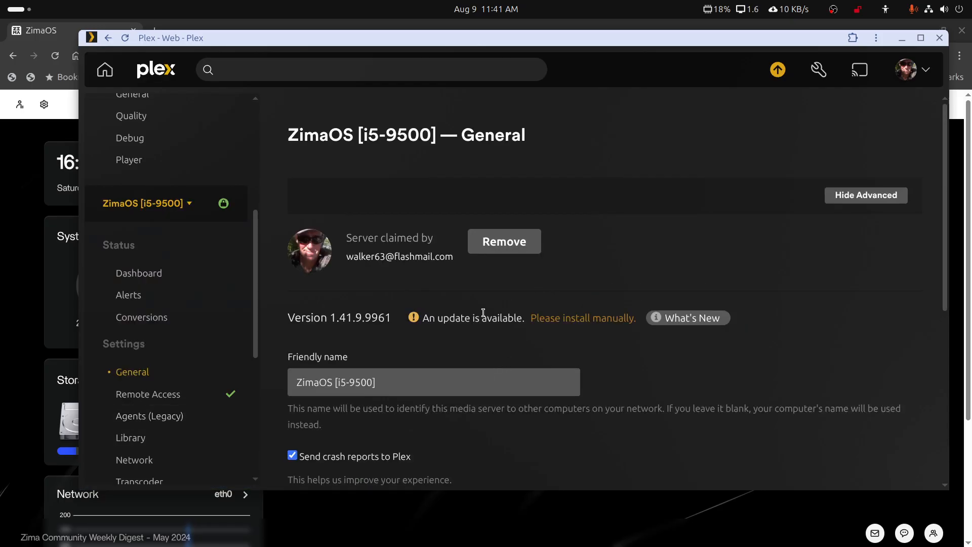
{"action": "left_click", "coordinate": [901, 38]}
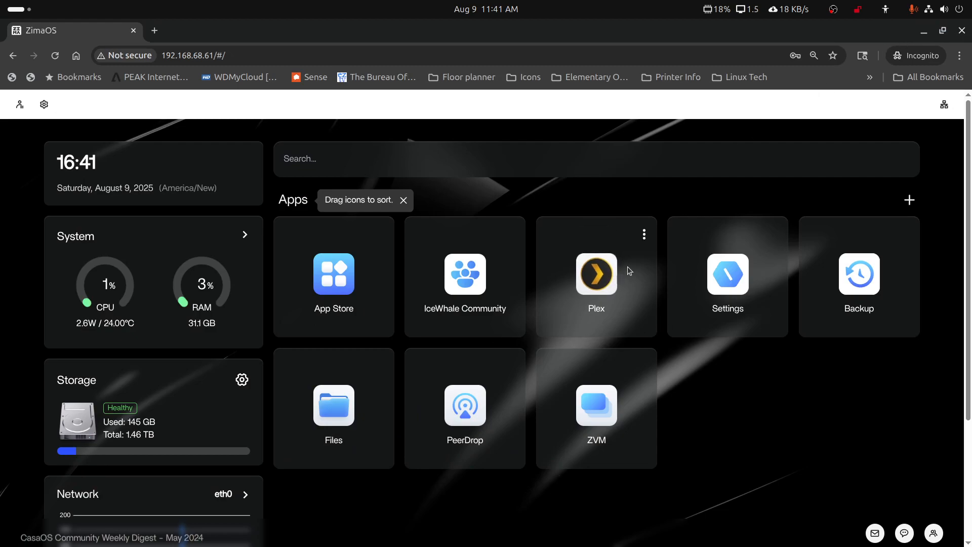
Run Check then update on the ZimaOS Plex tile until it reports the latest version.
{"action": "left_click", "coordinate": [644, 238]}
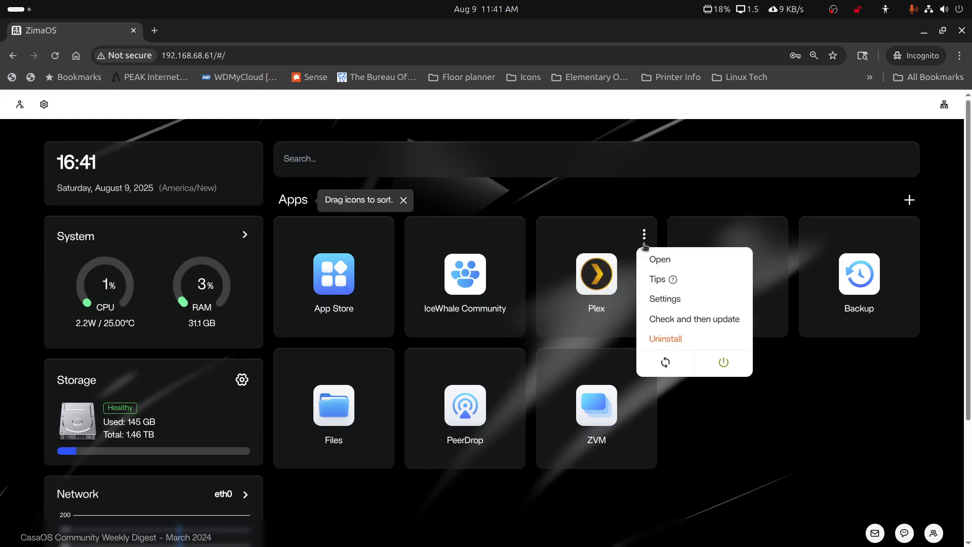
{"action": "left_click", "coordinate": [663, 323]}
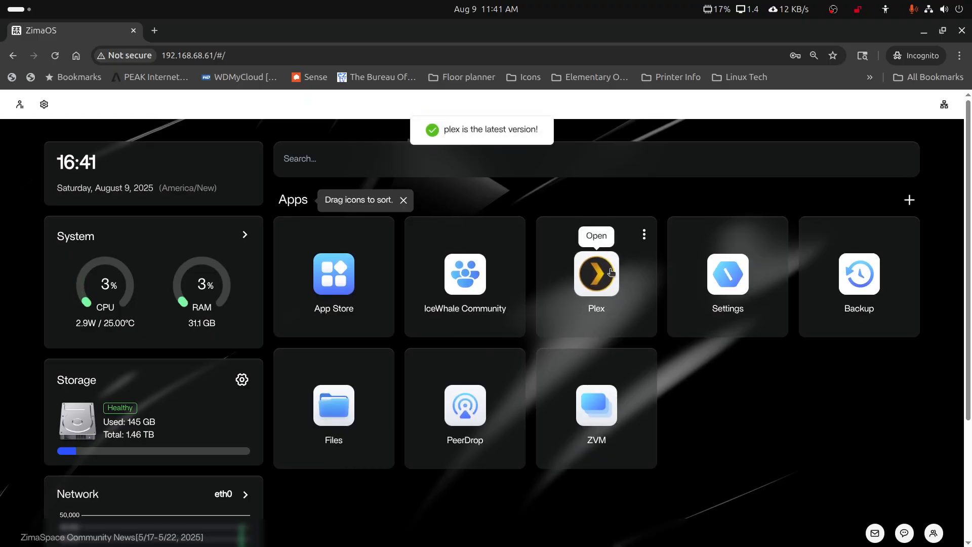
Reload Plex Web and check for updates to confirm ZimaOS [i5-9500] runs 1.42.1.10054, then minimise.
{"action": "mouse_move", "coordinate": [460, 545]}
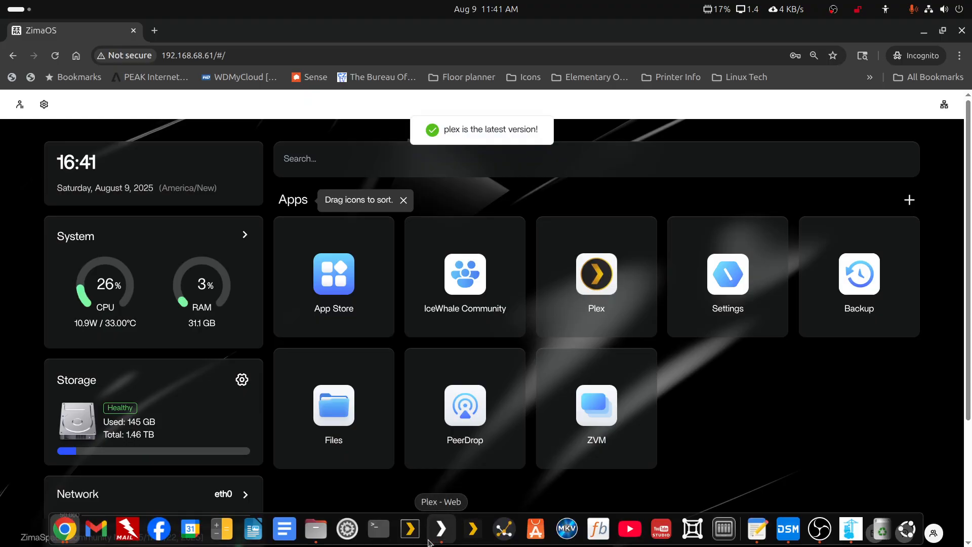
{"action": "left_click", "coordinate": [438, 535]}
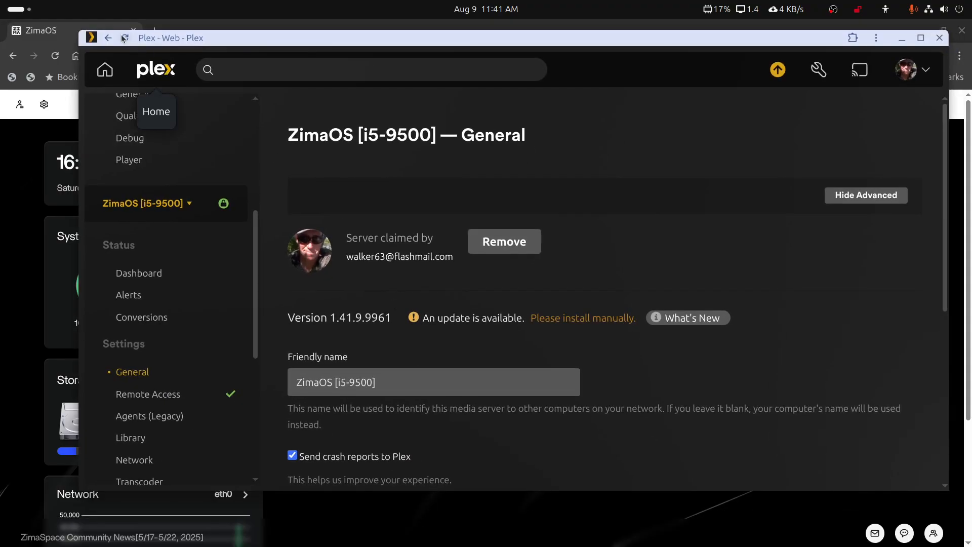
{"action": "left_click", "coordinate": [156, 71]}
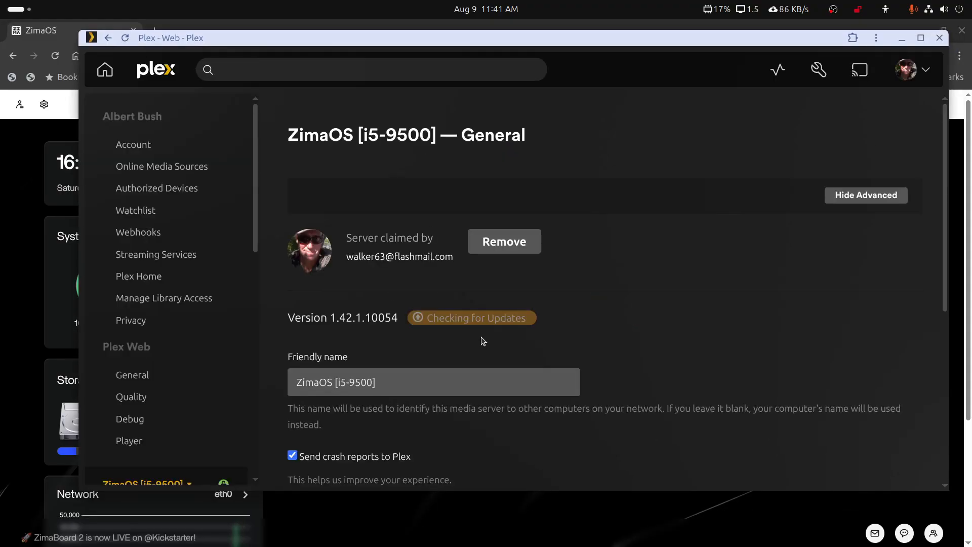
{"action": "left_click", "coordinate": [477, 320]}
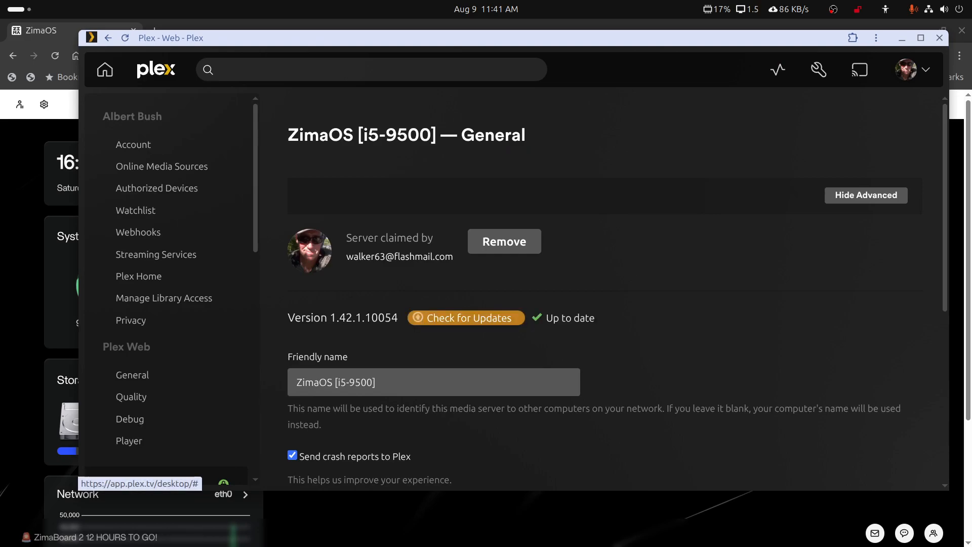
{"action": "left_click", "coordinate": [901, 39]}
{"action": "mouse_move", "coordinate": [643, 242]}
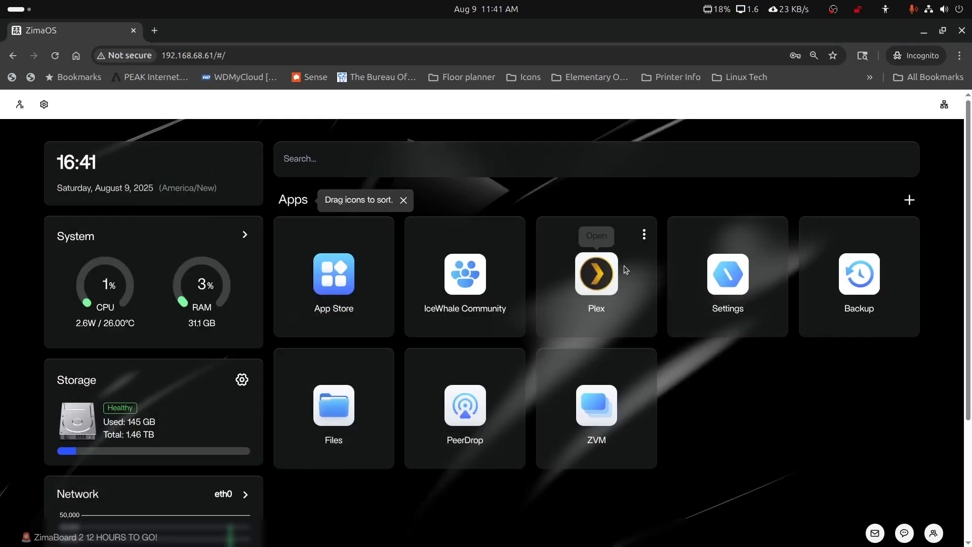
Stop the Plex app and open its settings showing image lscr.io/linuxserver/plex, tag latest.
{"action": "left_click", "coordinate": [643, 239]}
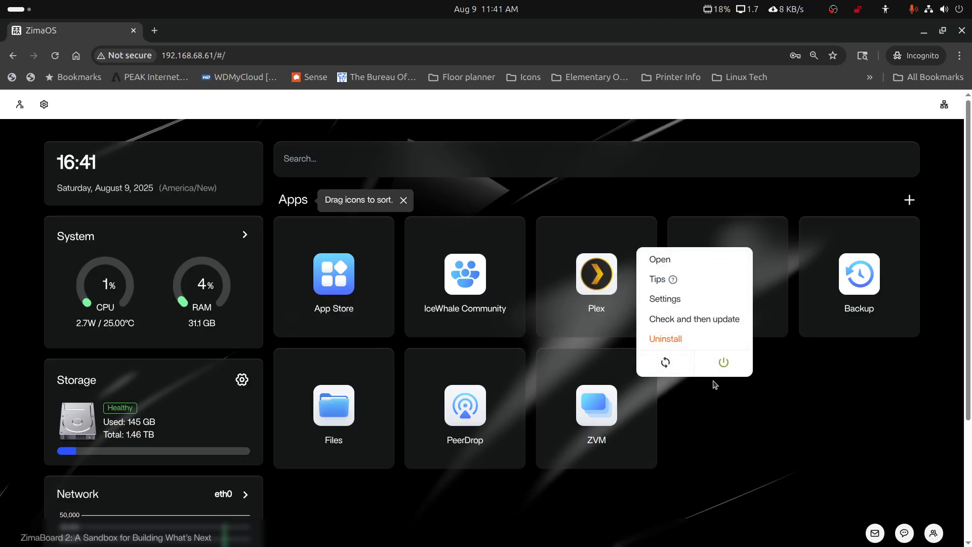
{"action": "left_click", "coordinate": [723, 362]}
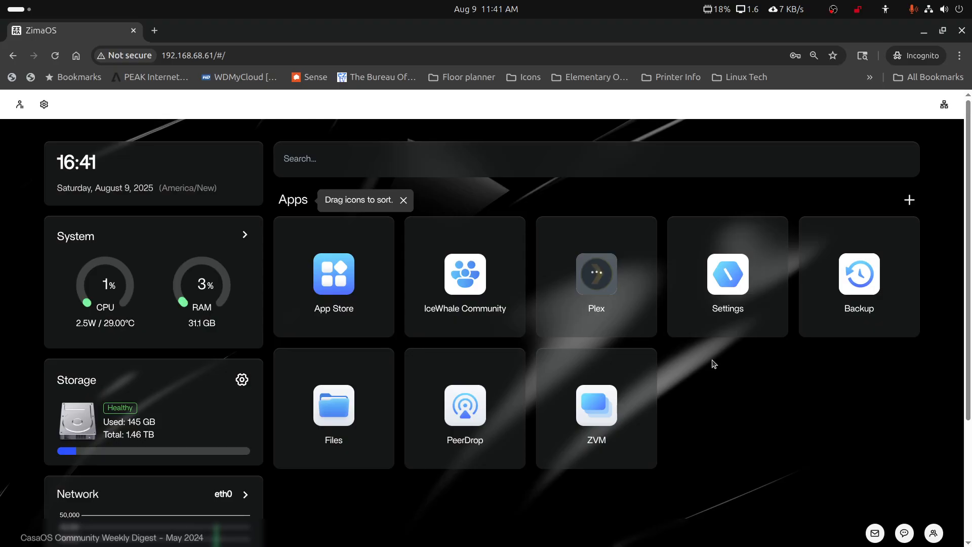
{"action": "mouse_move", "coordinate": [633, 282]}
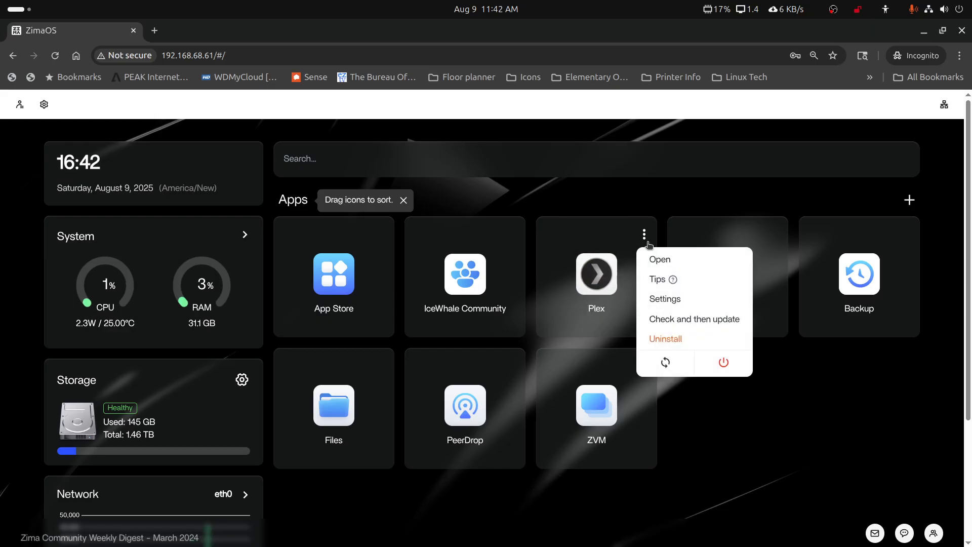
{"action": "left_click", "coordinate": [667, 300]}
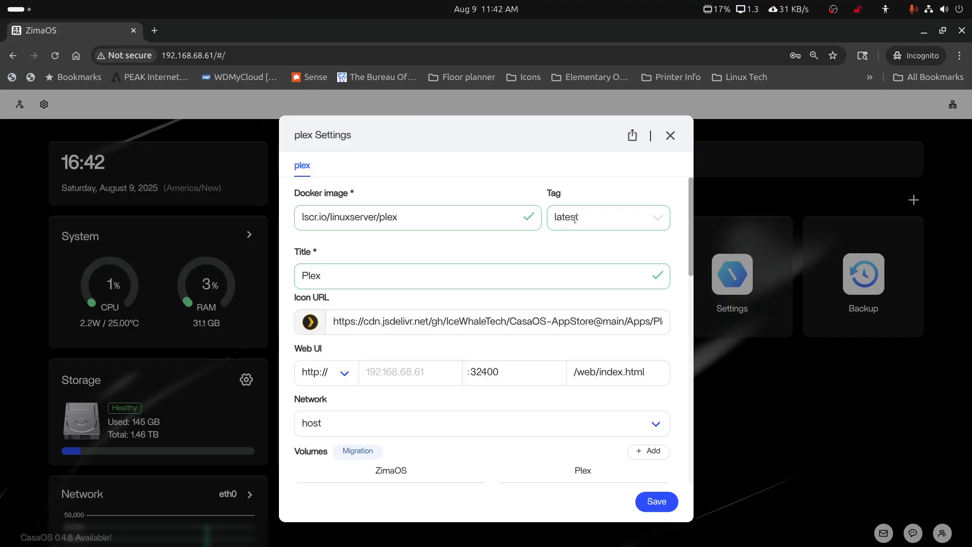
Keep the Plex image tag on 'latest' and save so the container rebuilds with the newest version.
{"action": "left_click", "coordinate": [656, 221]}
{"action": "left_click", "coordinate": [657, 221]}
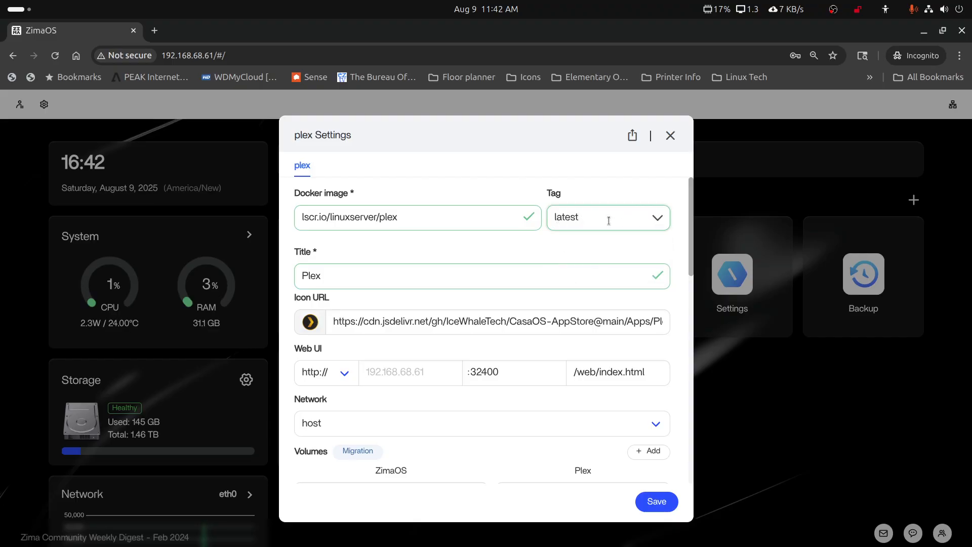
{"action": "left_click", "coordinate": [657, 503]}
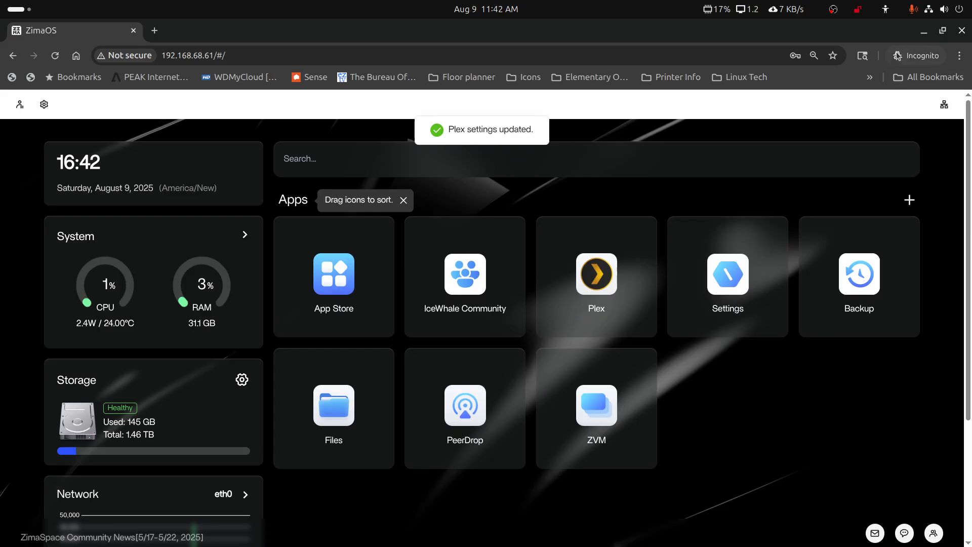
{"action": "left_click", "coordinate": [924, 33]}
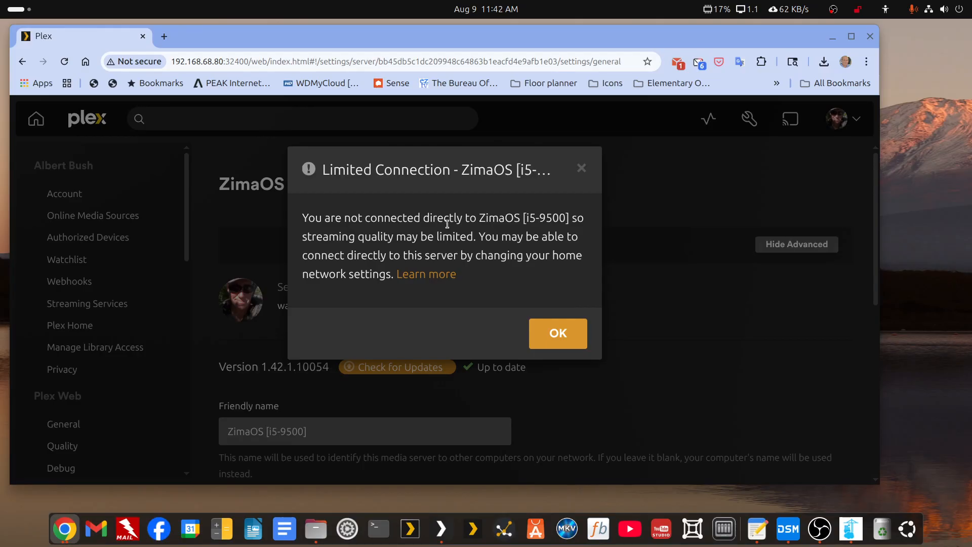
Dismiss the limited connection warning and reload to check ZimaOS [i5-9500] shows version 1.42.1.10054.
{"action": "left_click", "coordinate": [552, 335]}
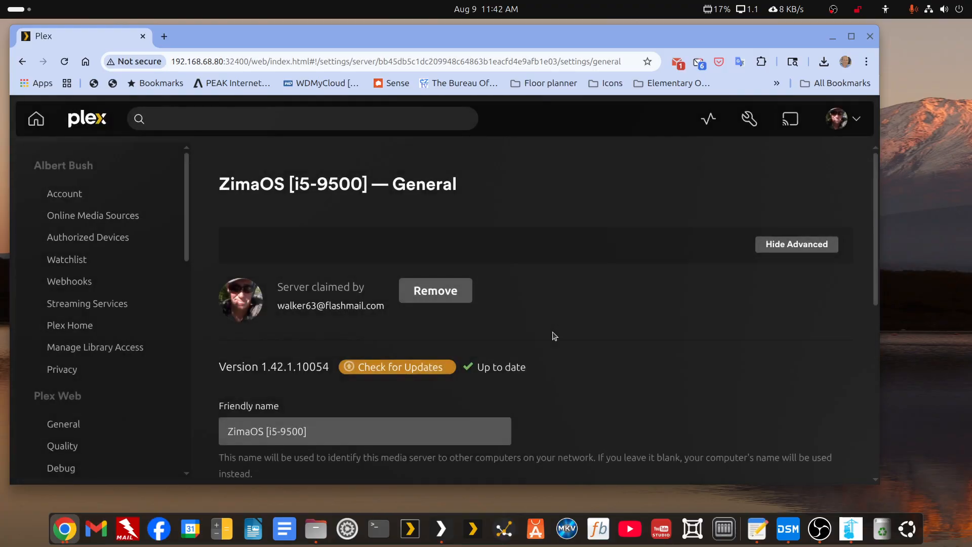
{"action": "left_click", "coordinate": [65, 62]}
{"action": "scroll", "coordinate": [520, 298], "scroll_direction": "down", "scroll_amount": 3}
Browse the server dashboards list and close it again.
{"action": "left_click", "coordinate": [708, 118]}
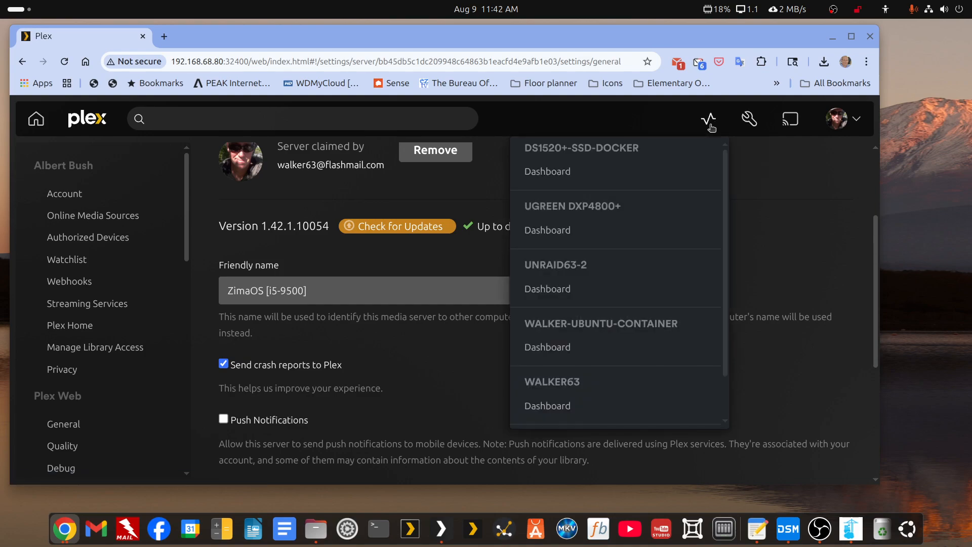
{"action": "scroll", "coordinate": [672, 304], "scroll_direction": "down", "scroll_amount": 2}
{"action": "scroll", "coordinate": [672, 305], "scroll_direction": "up", "scroll_amount": 2}
{"action": "scroll", "coordinate": [672, 304], "scroll_direction": "down", "scroll_amount": 2}
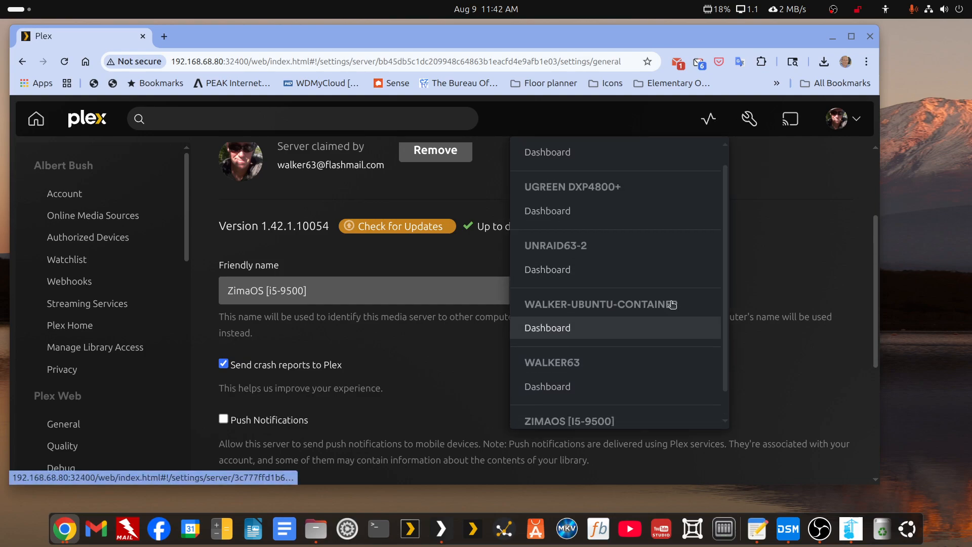
{"action": "scroll", "coordinate": [672, 305], "scroll_direction": "up", "scroll_amount": 2}
{"action": "scroll", "coordinate": [672, 304], "scroll_direction": "down", "scroll_amount": 2}
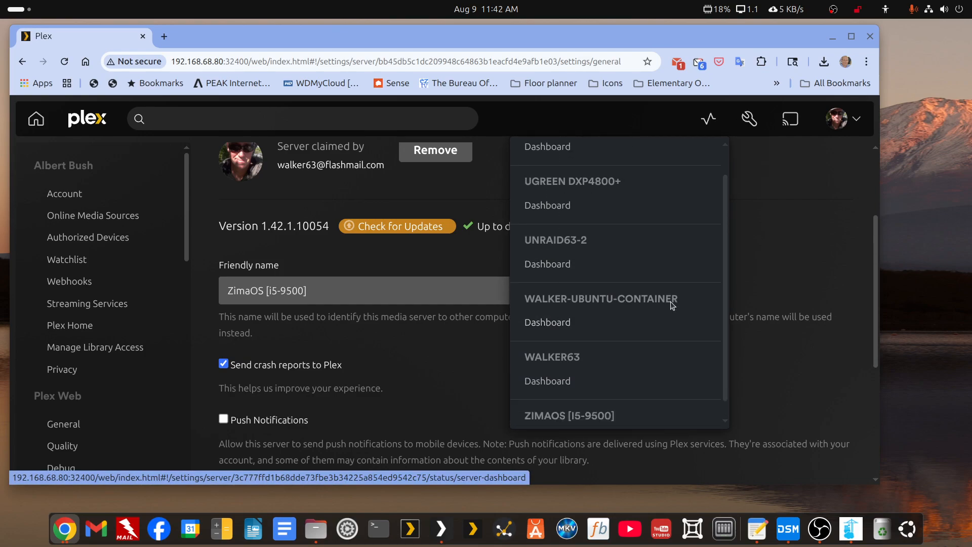
{"action": "left_click", "coordinate": [807, 221]}
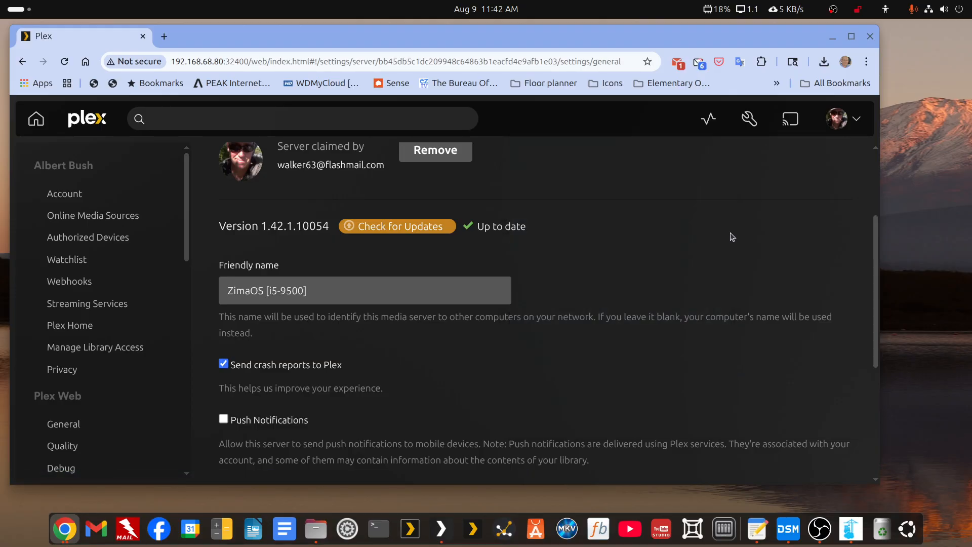
Search 'ph' in the Activities overview, then return to Plex.
{"action": "left_click", "coordinate": [10, 9]}
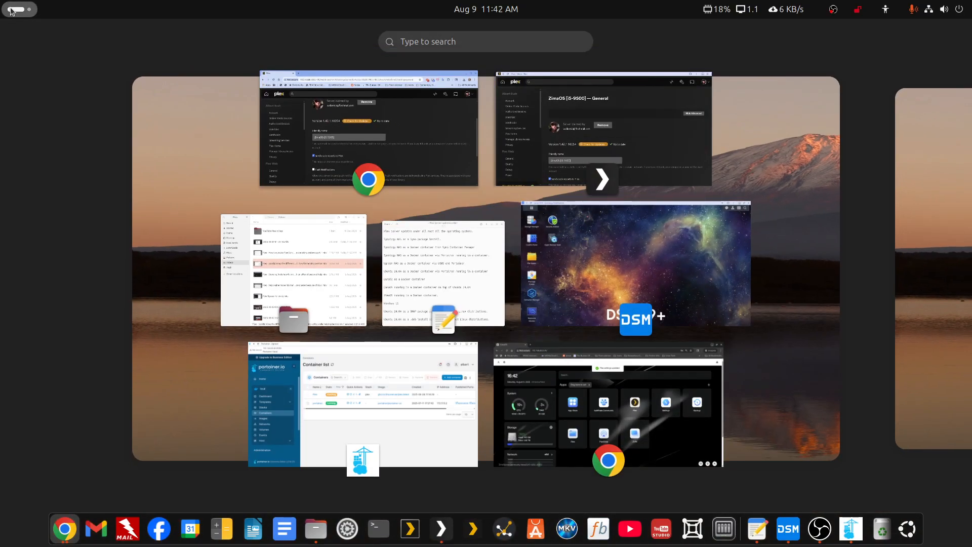
{"action": "type", "text": "ph"}
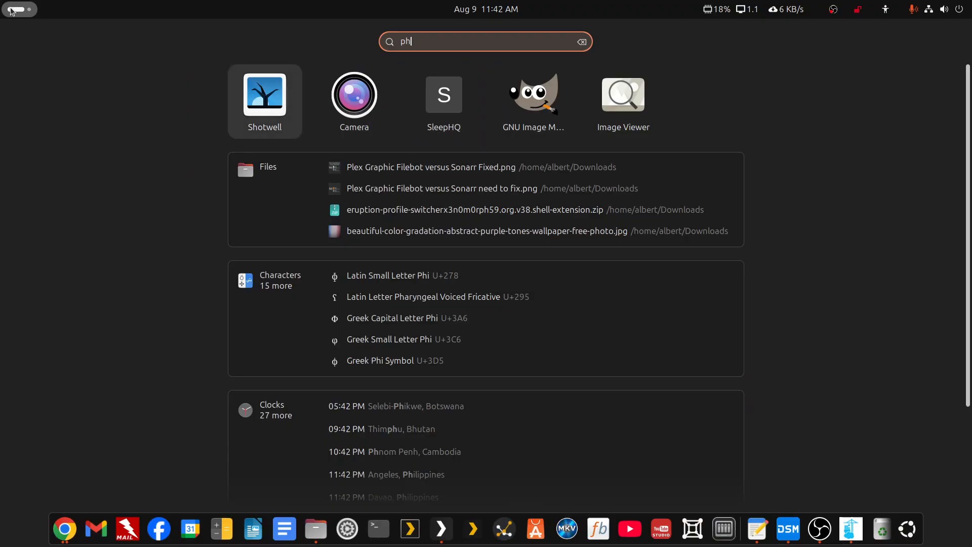
{"action": "left_click", "coordinate": [10, 9]}
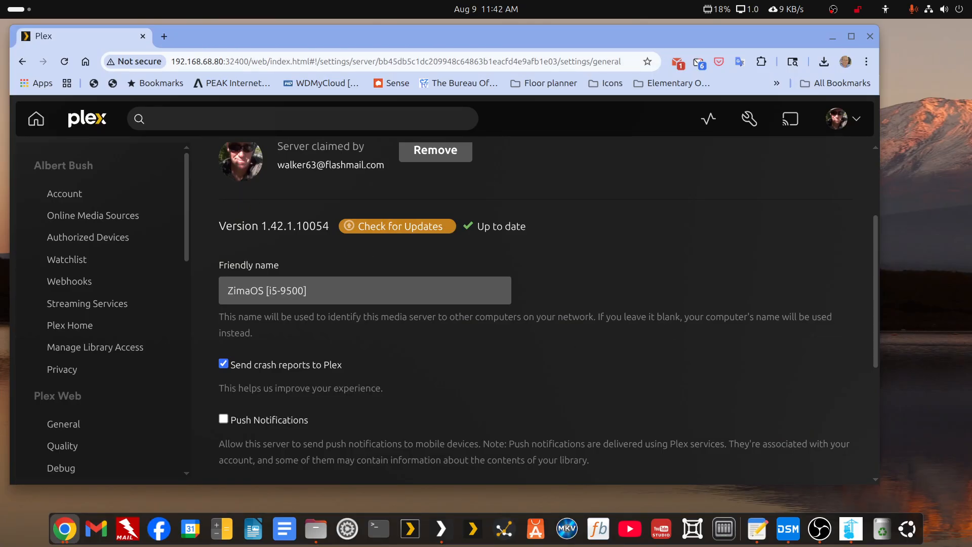
Maximize Chrome and open the sidebar list of other Plex servers.
{"action": "key", "text": "alt+Tab"}
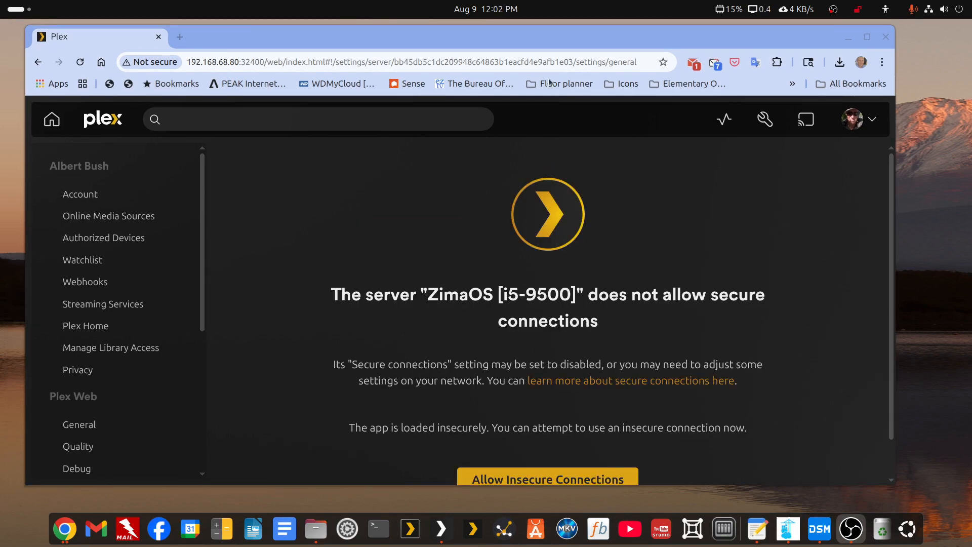
{"action": "double_click", "coordinate": [572, 36]}
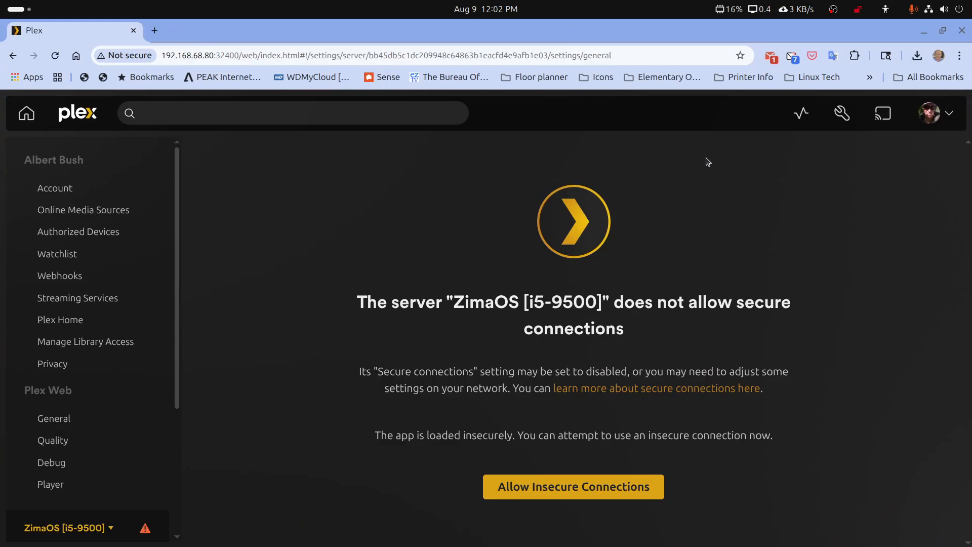
{"action": "scroll", "coordinate": [53, 390], "scroll_direction": "down", "scroll_amount": 3}
{"action": "left_click", "coordinate": [77, 387]}
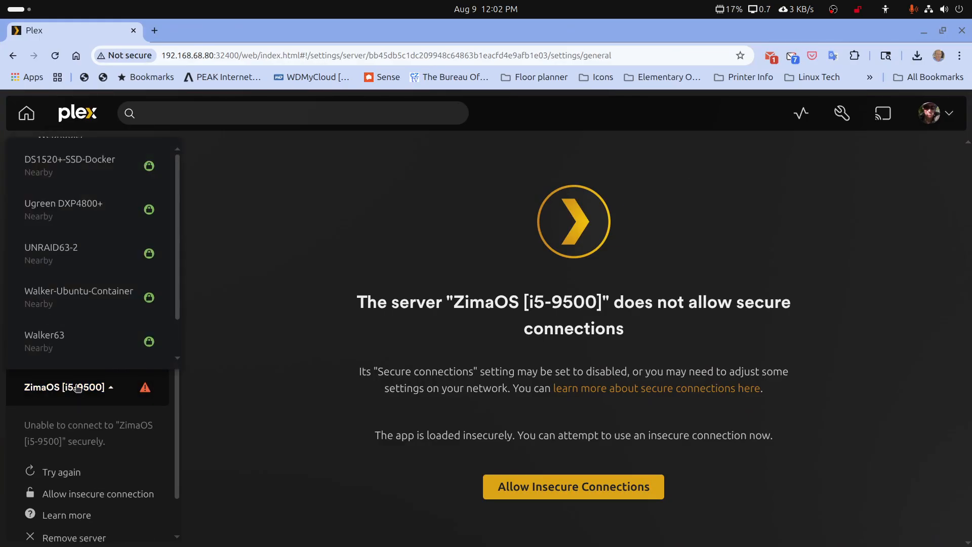
{"action": "scroll", "coordinate": [77, 387], "scroll_direction": "up", "scroll_amount": 3}
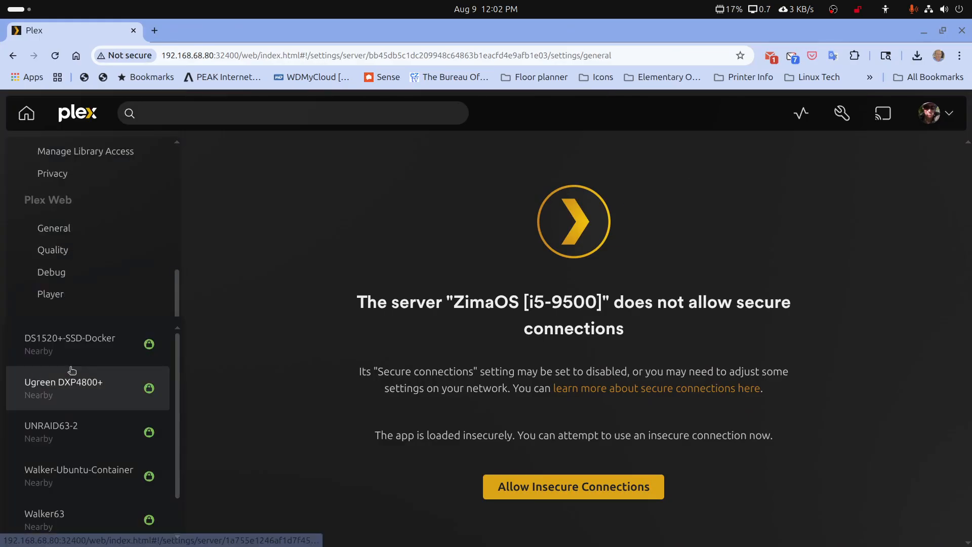
Reload Plex, recheck the server list showing ZimaOS unavailable, then close the Chrome window.
{"action": "left_click", "coordinate": [54, 55]}
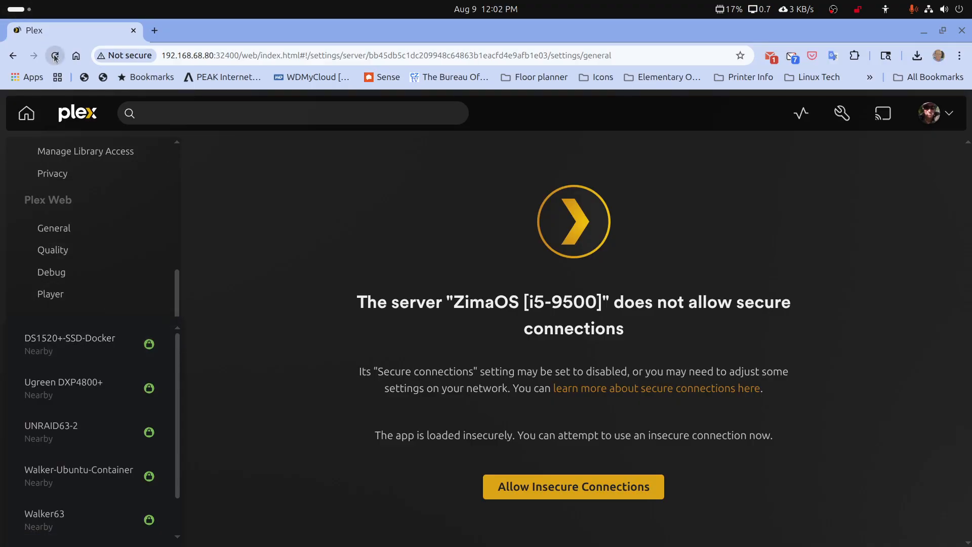
{"action": "scroll", "coordinate": [84, 311], "scroll_direction": "down", "scroll_amount": 3}
{"action": "scroll", "coordinate": [86, 325], "scroll_direction": "down", "scroll_amount": 2}
{"action": "left_click", "coordinate": [86, 325]}
{"action": "scroll", "coordinate": [87, 333], "scroll_direction": "down", "scroll_amount": 3}
{"action": "scroll", "coordinate": [88, 333], "scroll_direction": "up", "scroll_amount": 3}
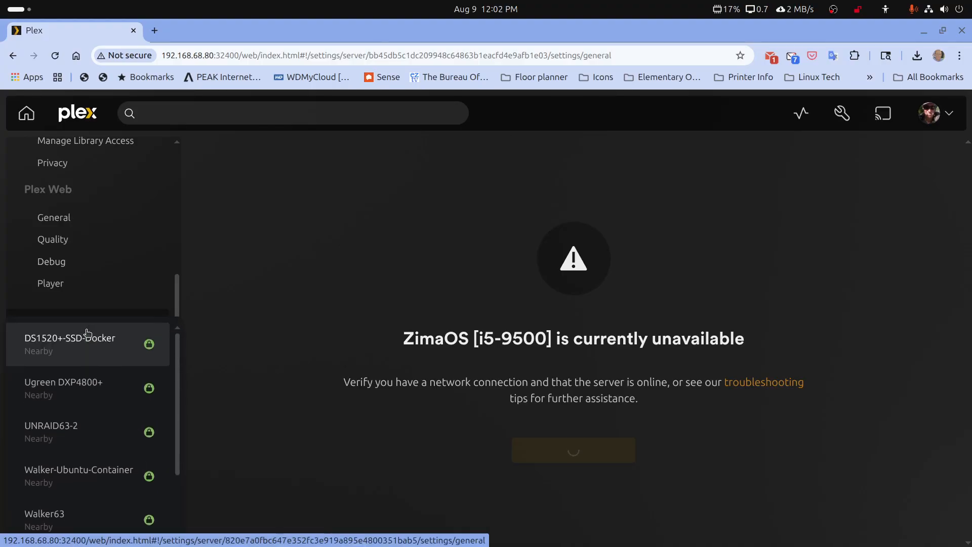
{"action": "scroll", "coordinate": [87, 333], "scroll_direction": "down", "scroll_amount": 2}
{"action": "scroll", "coordinate": [93, 365], "scroll_direction": "down", "scroll_amount": 1}
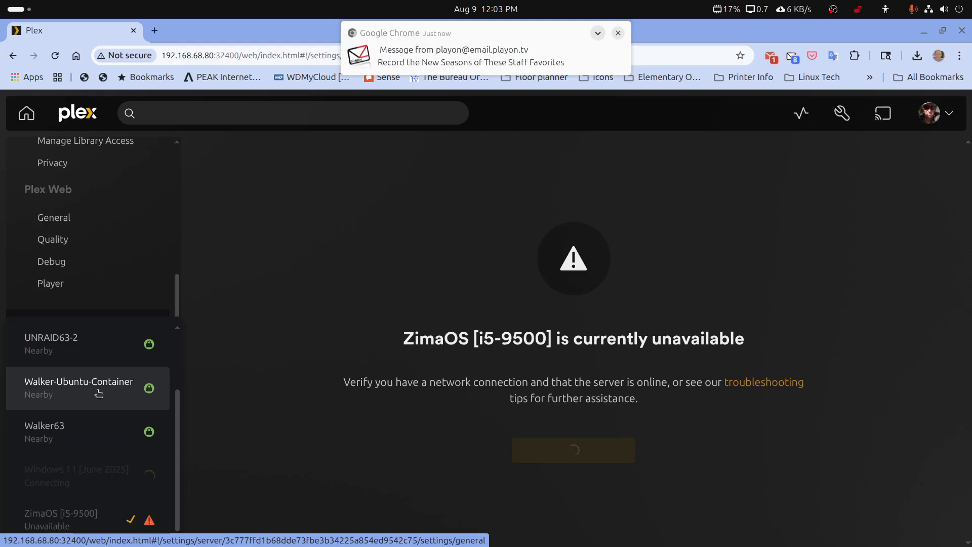
{"action": "scroll", "coordinate": [99, 393], "scroll_direction": "up", "scroll_amount": 2}
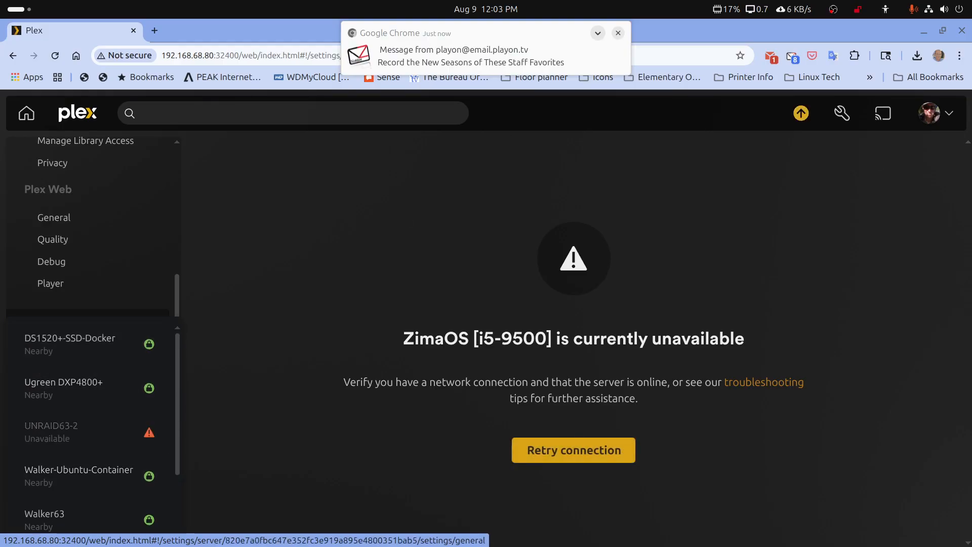
{"action": "left_click", "coordinate": [963, 33]}
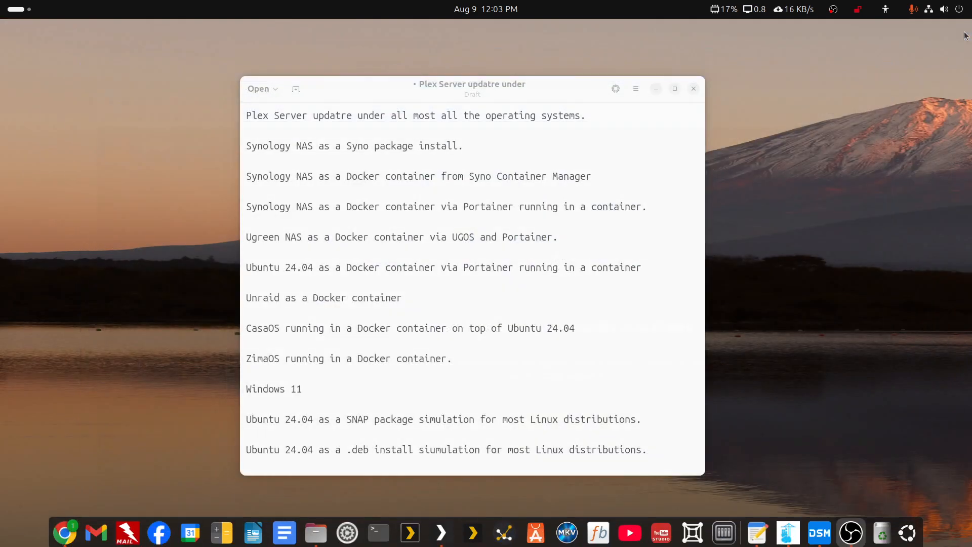
Launch the Plex Web app, dismiss the limited connection warning, reload and maximize it.
{"action": "left_click", "coordinate": [444, 531]}
{"action": "left_click", "coordinate": [605, 276]}
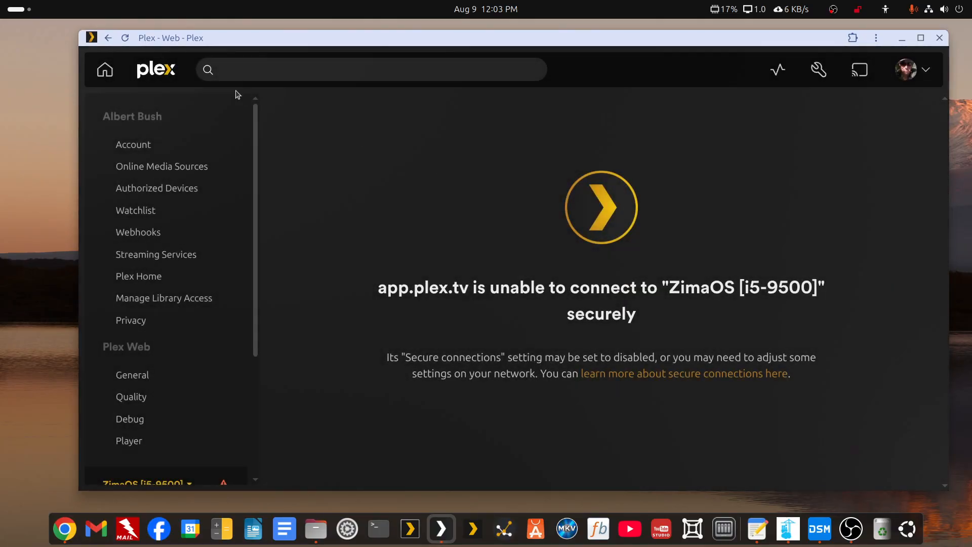
{"action": "left_click", "coordinate": [126, 40]}
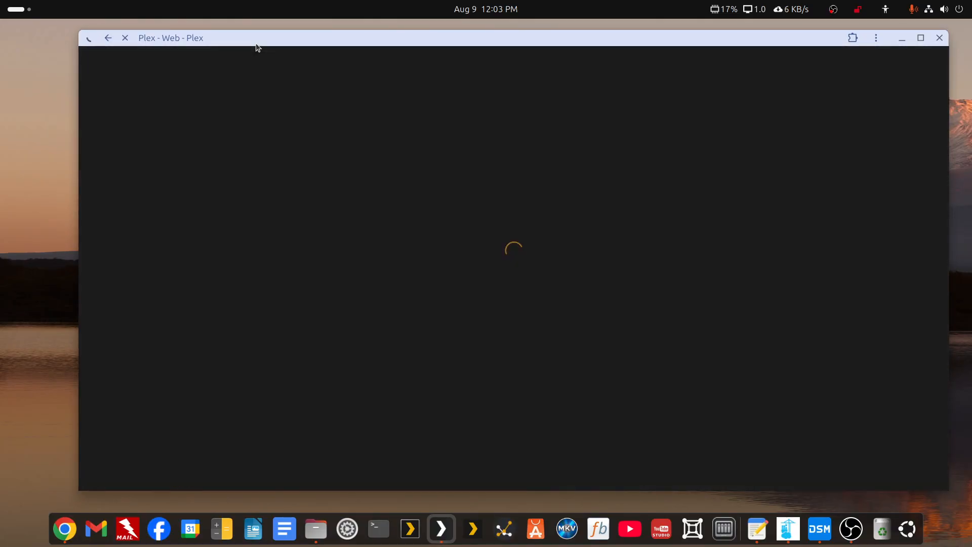
{"action": "double_click", "coordinate": [257, 41]}
Switch to the Windows 11 [June 2025] server from the sidebar server list.
{"action": "scroll", "coordinate": [47, 400], "scroll_direction": "down", "scroll_amount": 5}
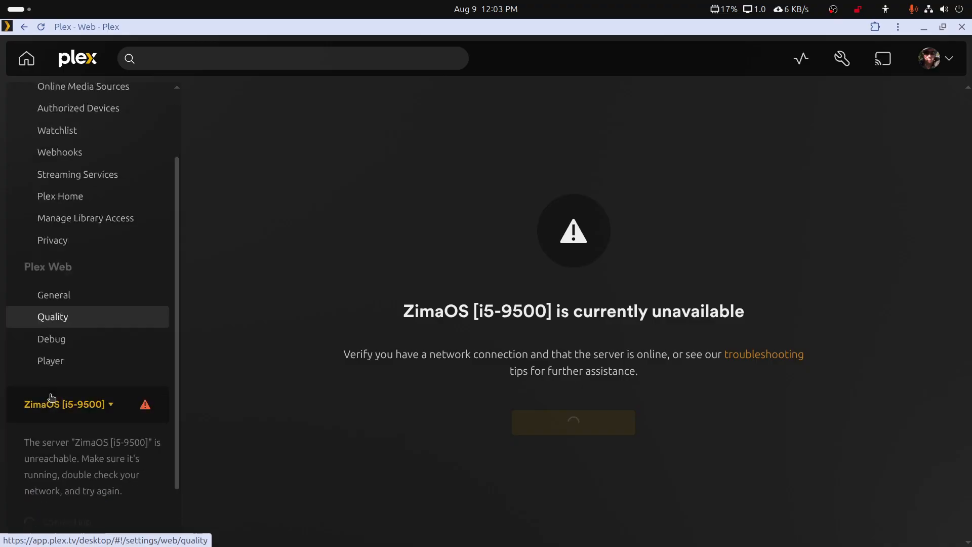
{"action": "left_click", "coordinate": [102, 342]}
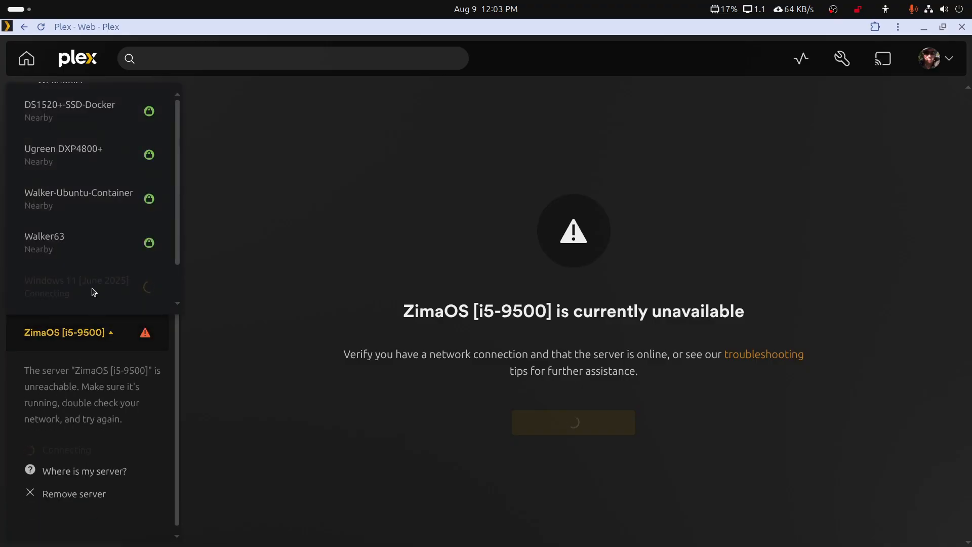
{"action": "scroll", "coordinate": [98, 236], "scroll_direction": "down", "scroll_amount": 1}
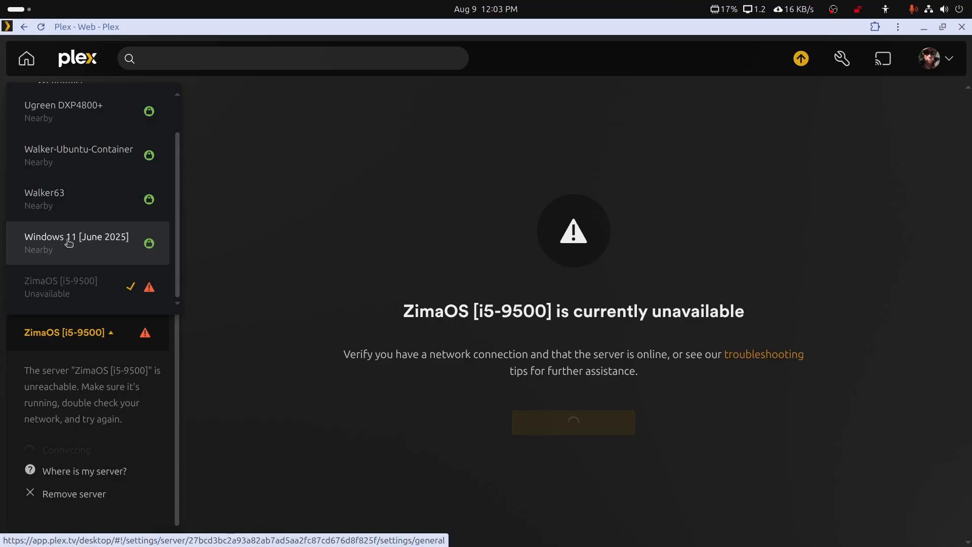
{"action": "left_click", "coordinate": [101, 243]}
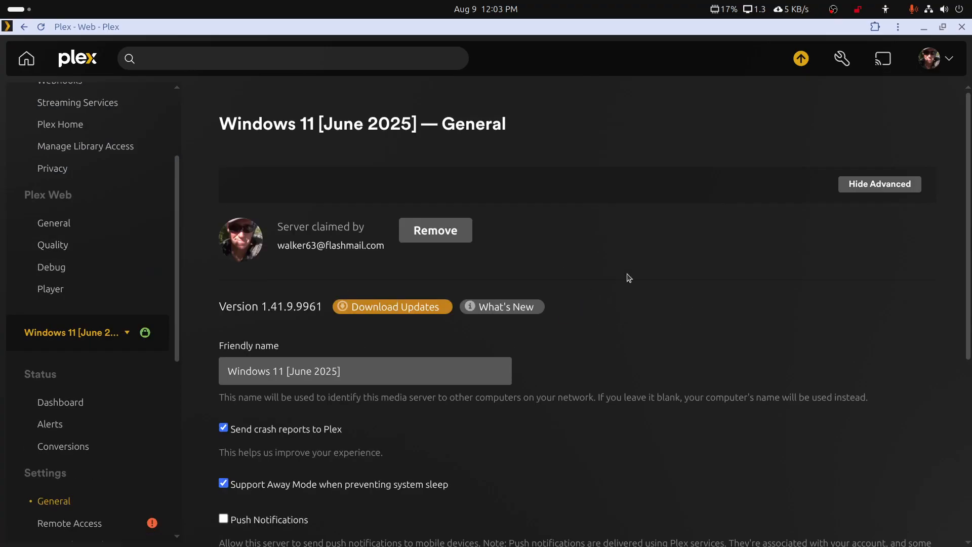
Open the Windows 11 server's pending update and download version 1.42.1.10054.
{"action": "scroll", "coordinate": [628, 322], "scroll_direction": "down", "scroll_amount": 3}
{"action": "scroll", "coordinate": [628, 322], "scroll_direction": "up", "scroll_amount": 3}
{"action": "left_click", "coordinate": [801, 59]}
{"action": "scroll", "coordinate": [739, 219], "scroll_direction": "down", "scroll_amount": 1}
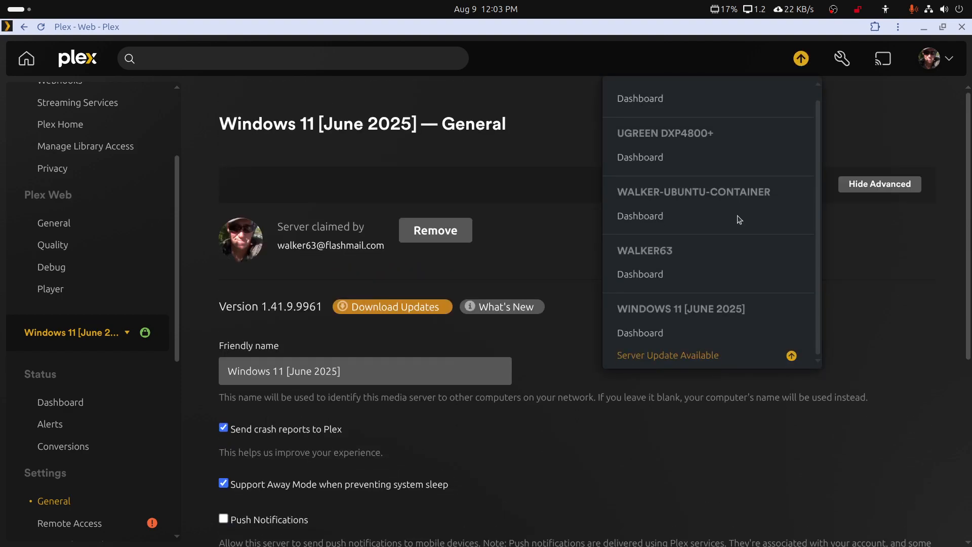
{"action": "left_click", "coordinate": [677, 355]}
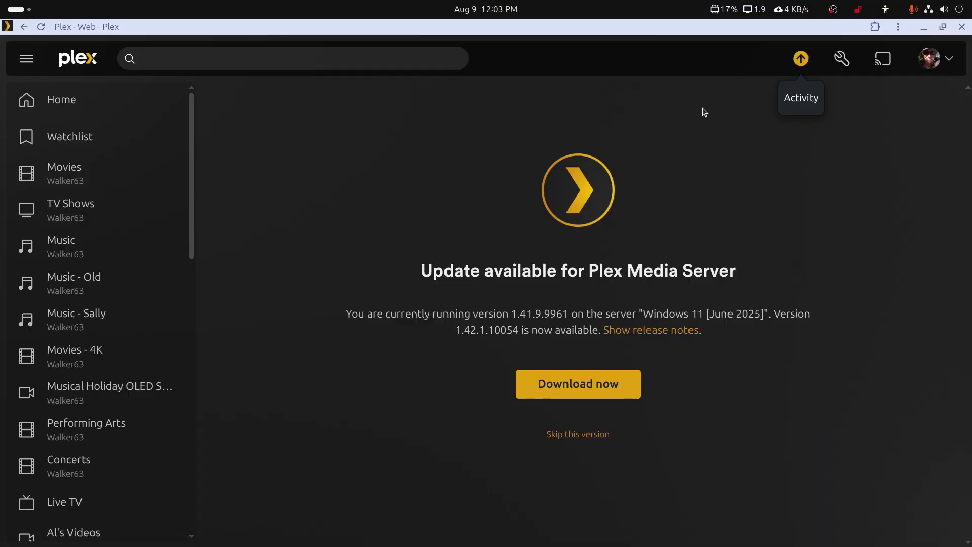
{"action": "left_click", "coordinate": [802, 61]}
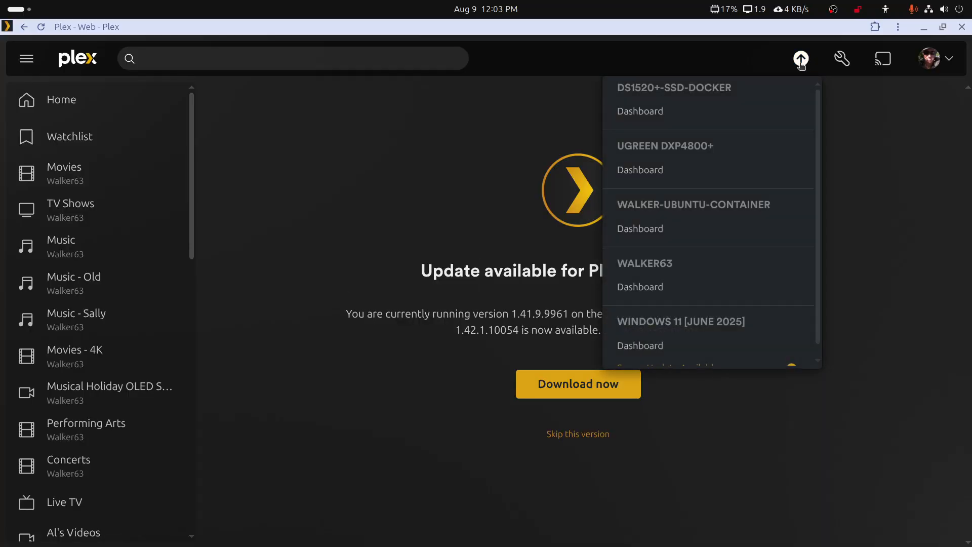
{"action": "scroll", "coordinate": [746, 156], "scroll_direction": "down", "scroll_amount": 1}
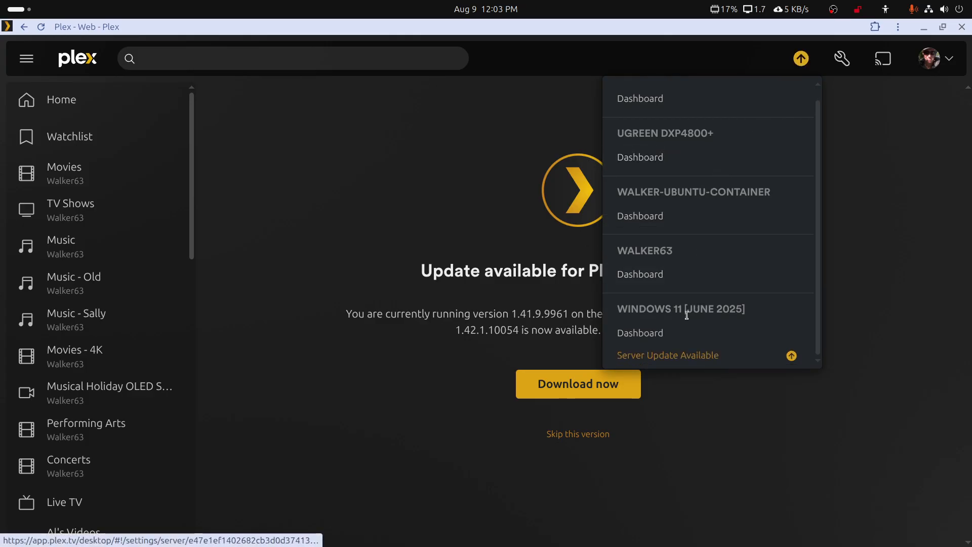
{"action": "left_click", "coordinate": [661, 360]}
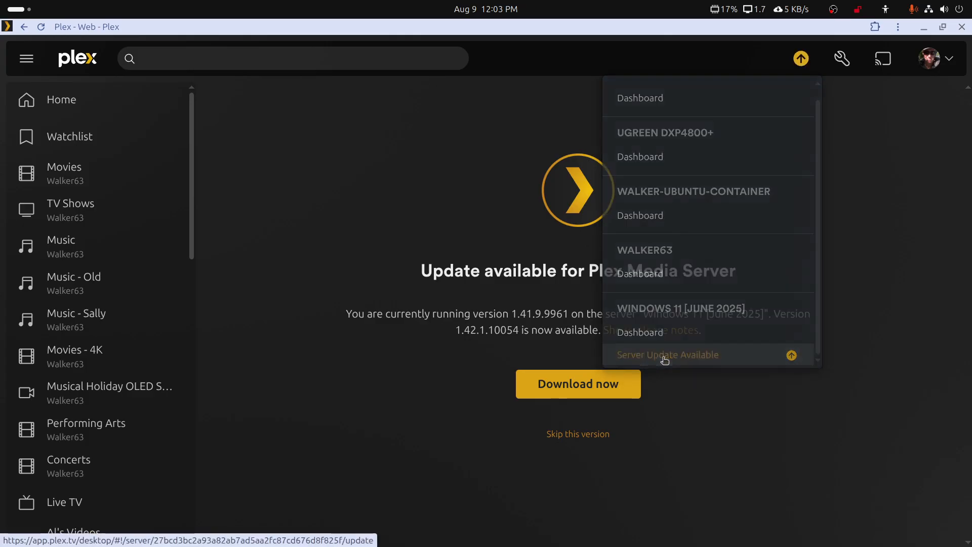
{"action": "left_click", "coordinate": [597, 393]}
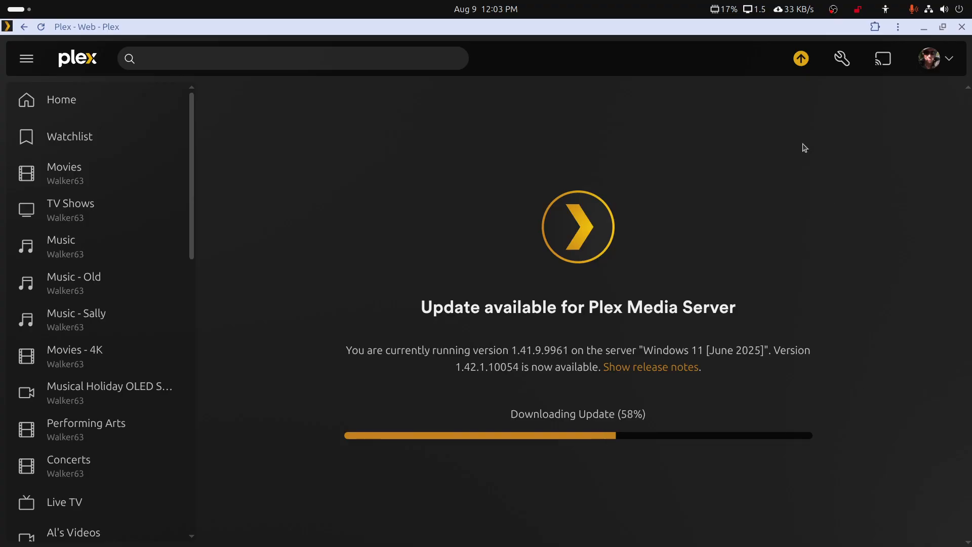
Install the downloaded update and confirm the Remote Installation warning.
{"action": "double_click", "coordinate": [670, 31]}
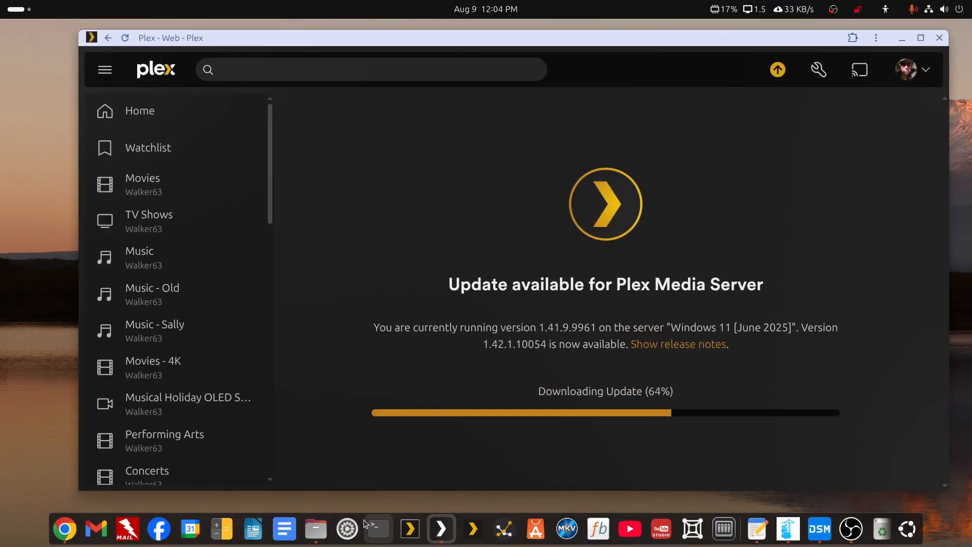
{"action": "double_click", "coordinate": [675, 40]}
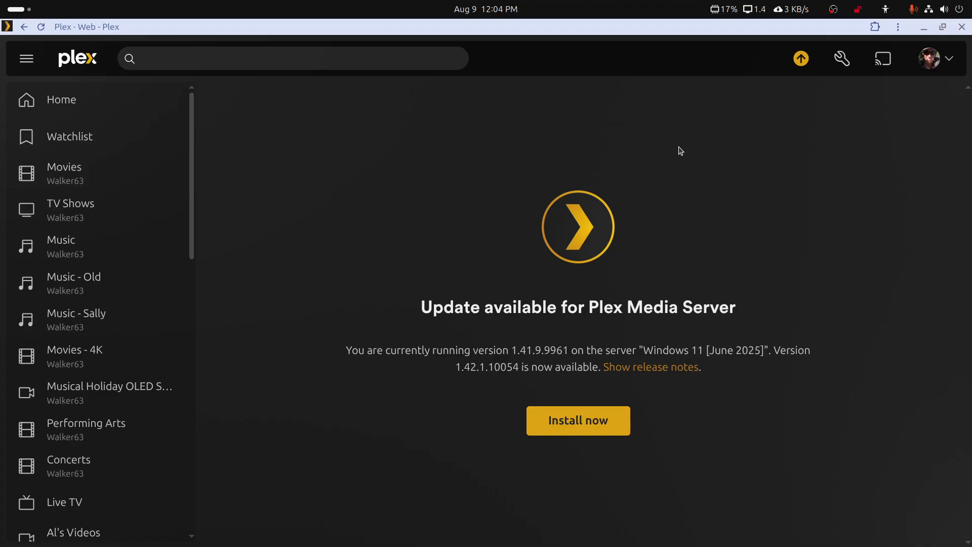
{"action": "left_click", "coordinate": [590, 418]}
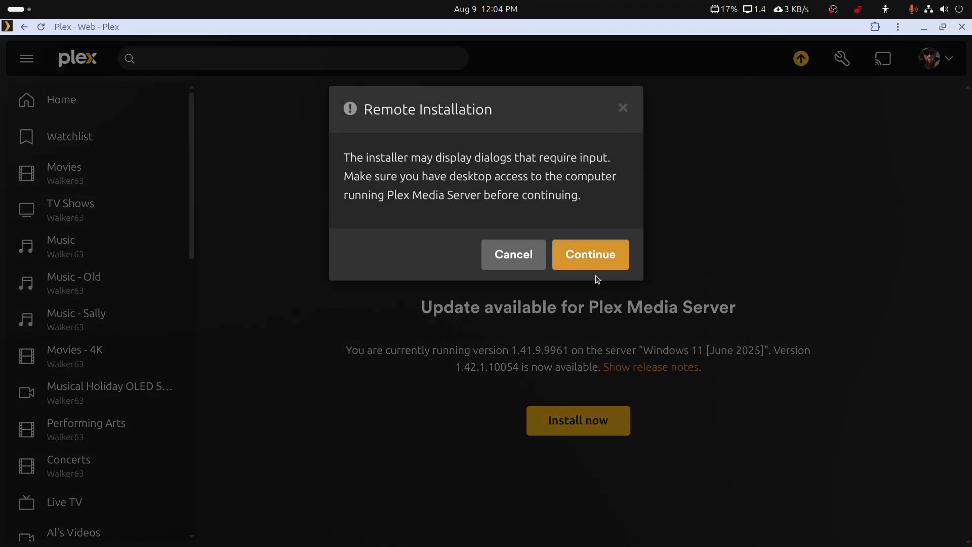
{"action": "left_click", "coordinate": [601, 267]}
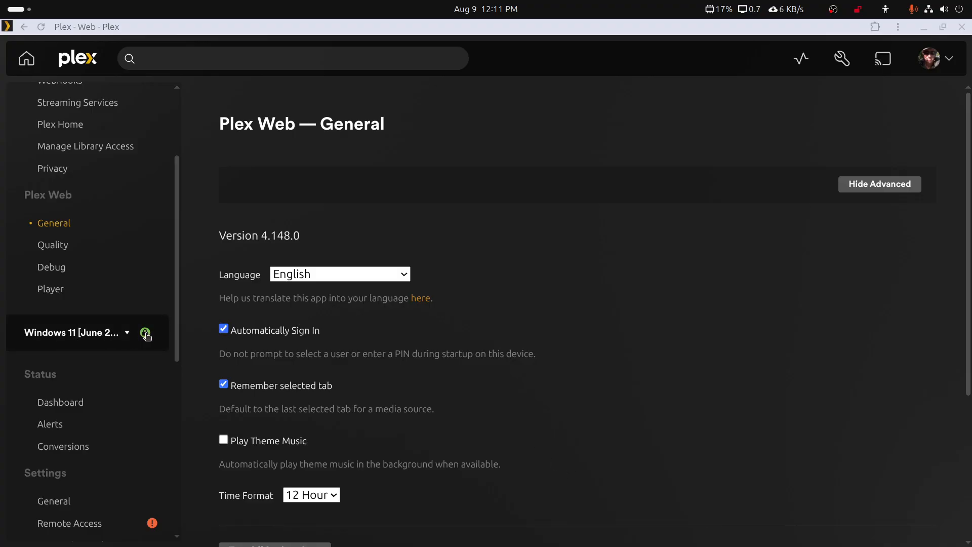
Open Settings > General to view the server reporting version 1.42.1.10054.
{"action": "scroll", "coordinate": [103, 368], "scroll_direction": "down", "scroll_amount": 1}
{"action": "scroll", "coordinate": [102, 368], "scroll_direction": "down", "scroll_amount": 3}
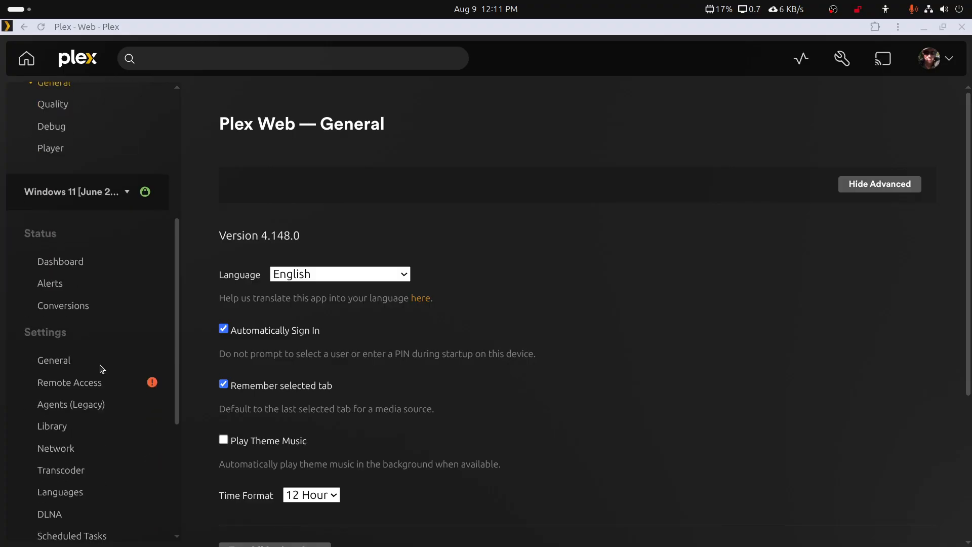
{"action": "left_click", "coordinate": [66, 360]}
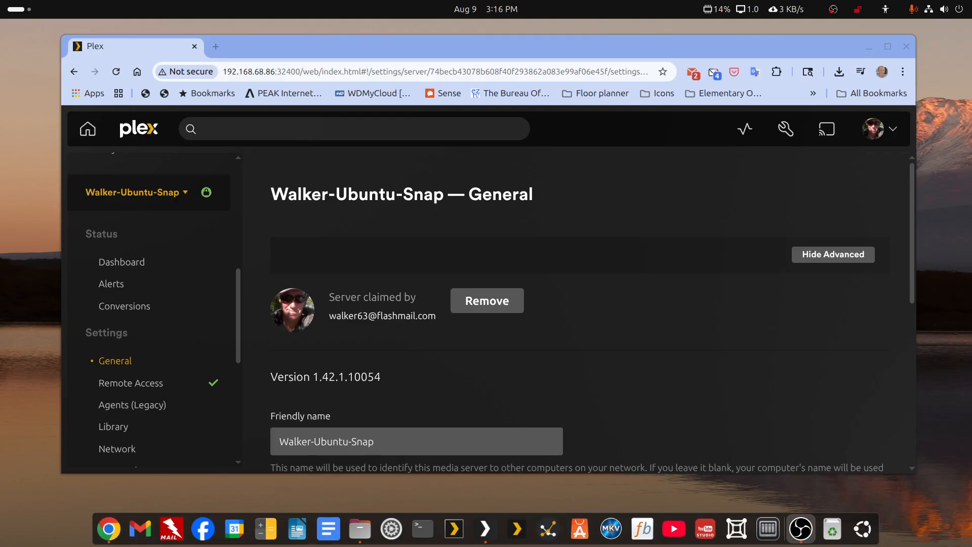
Launch Ubuntu App Center, center it, and list the installed snaps.
{"action": "left_click", "coordinate": [580, 529]}
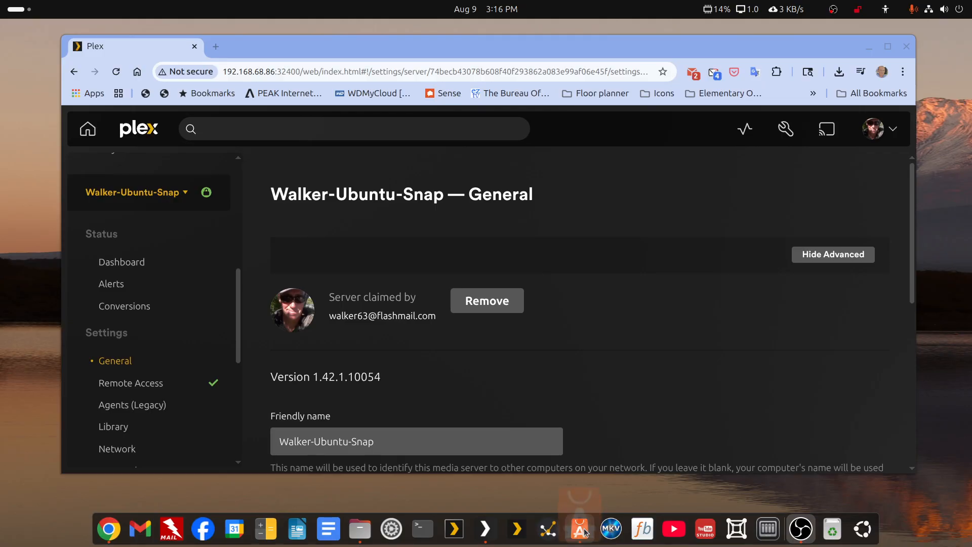
{"action": "left_click_drag", "start_coordinate": [548, 25], "coordinate": [662, 44]}
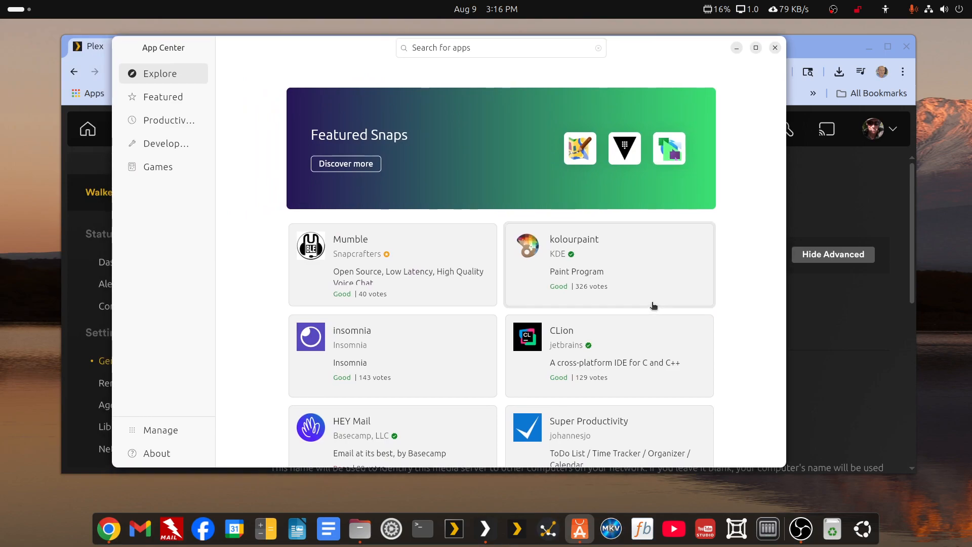
{"action": "left_click", "coordinate": [151, 430]}
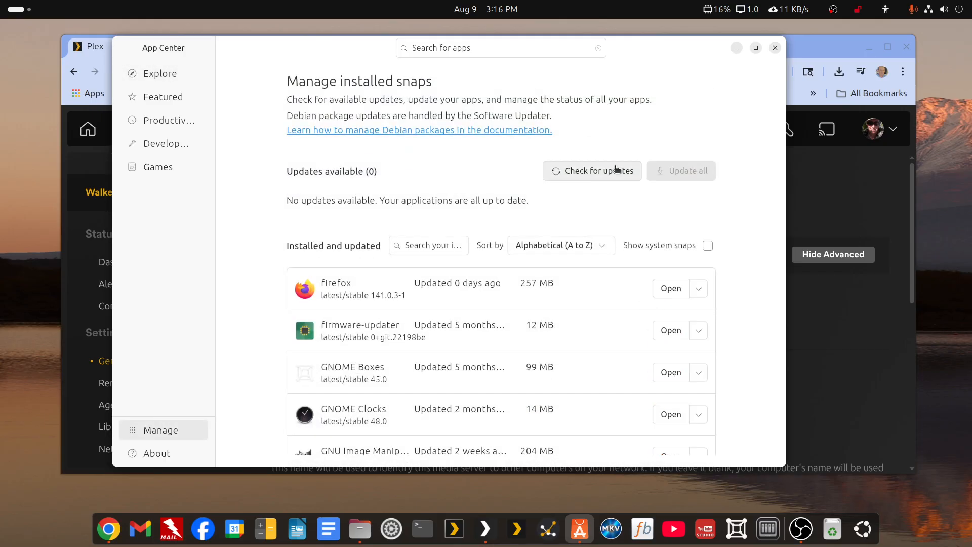
{"action": "scroll", "coordinate": [606, 234], "scroll_direction": "down", "scroll_amount": 10}
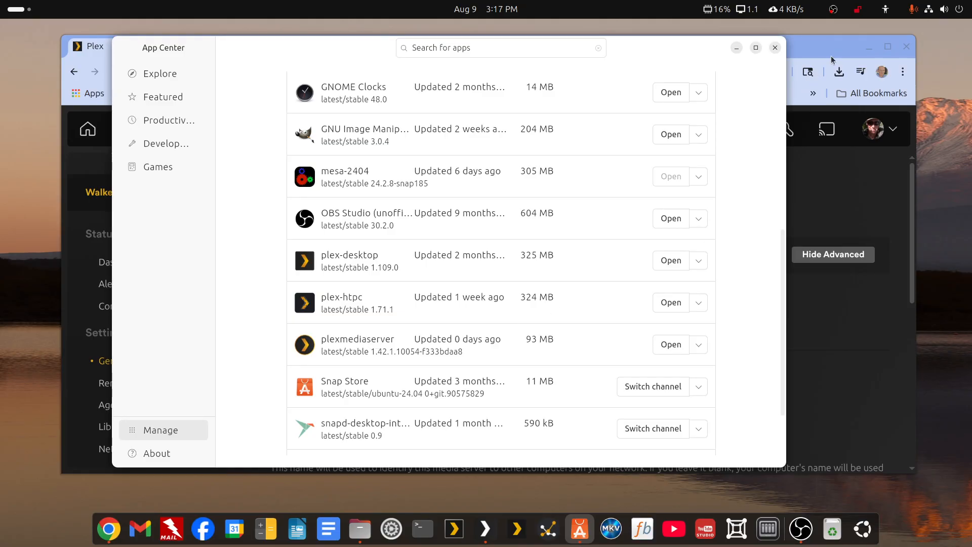
{"action": "left_click", "coordinate": [788, 105]}
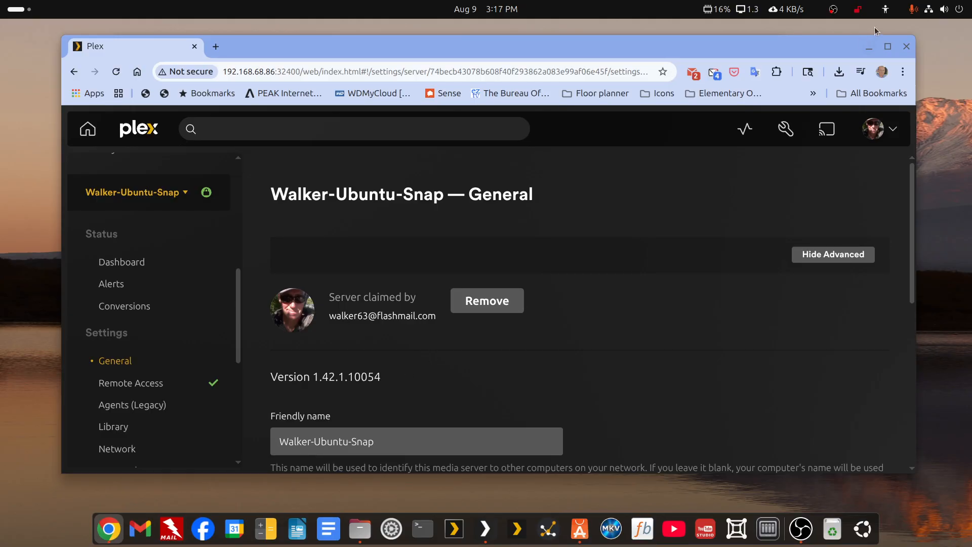
{"action": "left_click", "coordinate": [868, 47]}
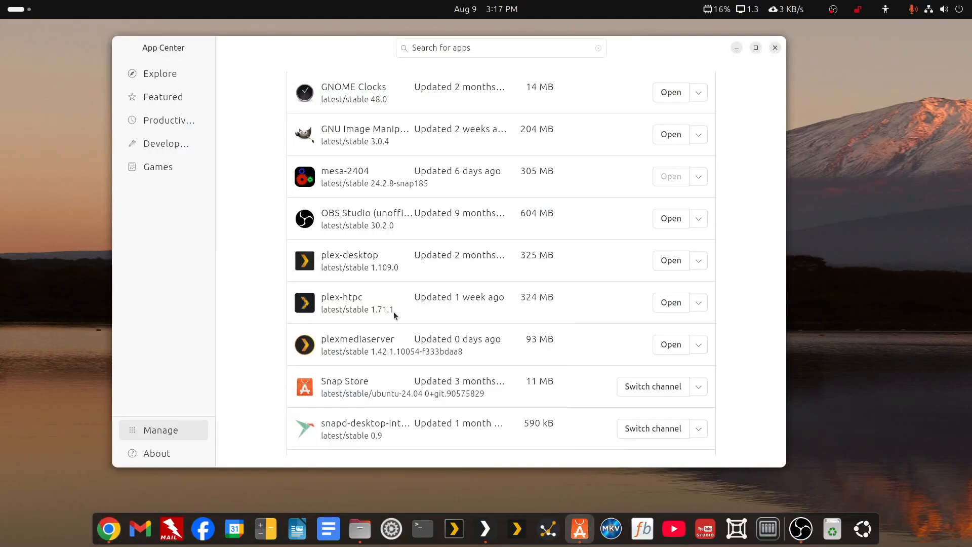
Check for snap updates, confirm plexmediaserver is at 1.42.1.10054, then minimize App Center.
{"action": "scroll", "coordinate": [393, 310], "scroll_direction": "up", "scroll_amount": 3}
{"action": "scroll", "coordinate": [396, 309], "scroll_direction": "up", "scroll_amount": 4}
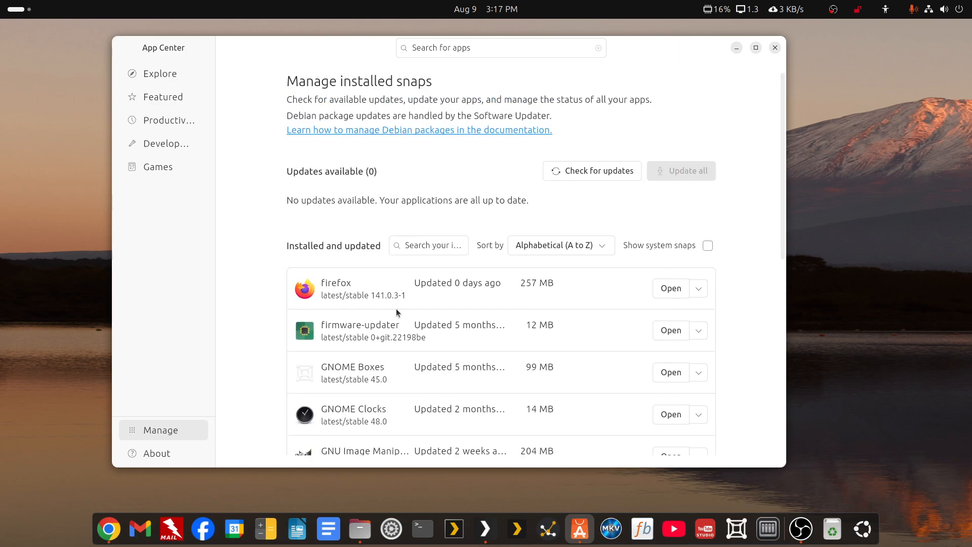
{"action": "left_click", "coordinate": [610, 172]}
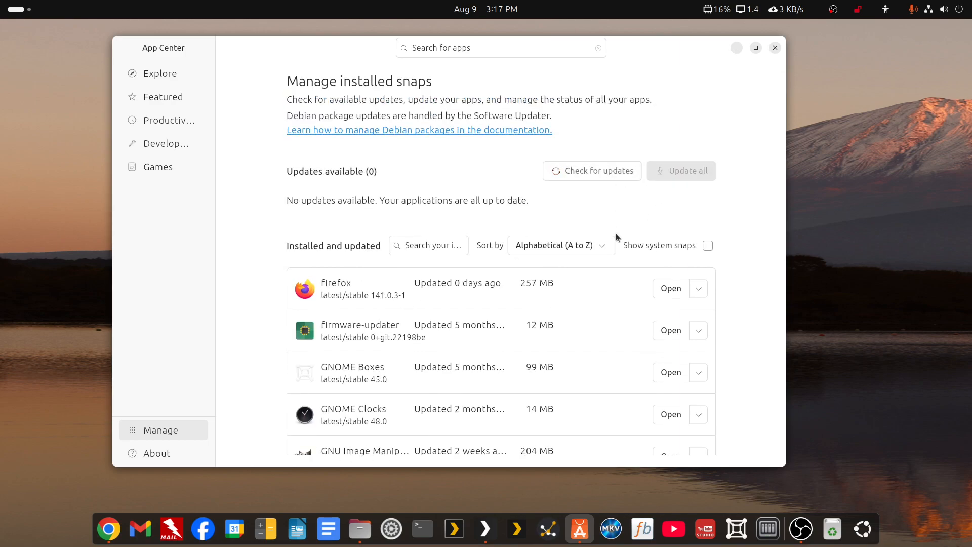
{"action": "scroll", "coordinate": [634, 292], "scroll_direction": "down", "scroll_amount": 1}
{"action": "scroll", "coordinate": [638, 283], "scroll_direction": "up", "scroll_amount": 1}
{"action": "scroll", "coordinate": [658, 364], "scroll_direction": "down", "scroll_amount": 5}
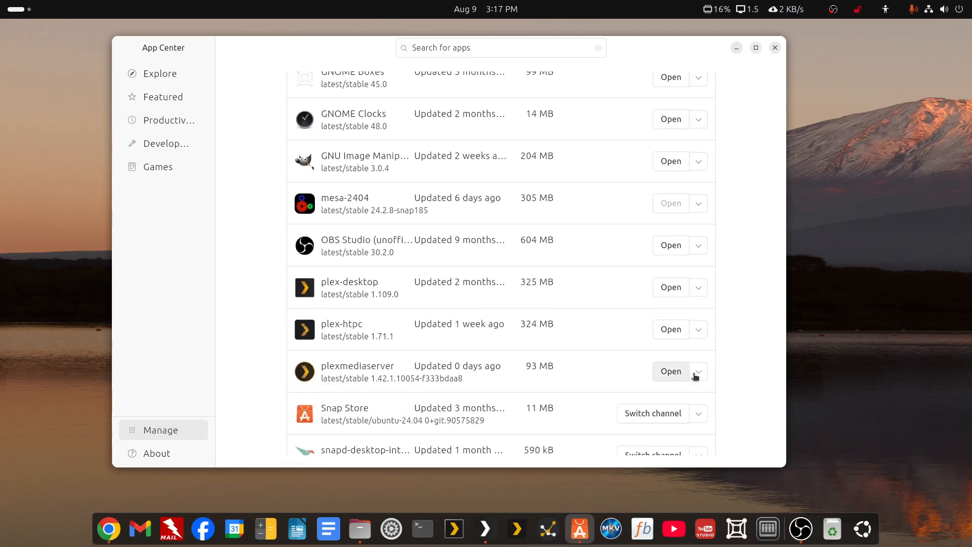
{"action": "scroll", "coordinate": [698, 360], "scroll_direction": "up", "scroll_amount": 6}
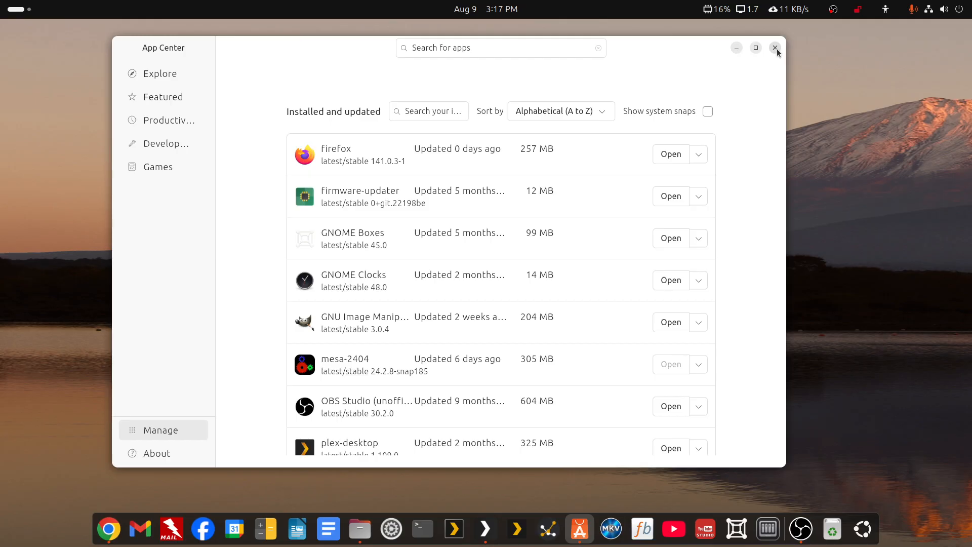
{"action": "left_click", "coordinate": [737, 49]}
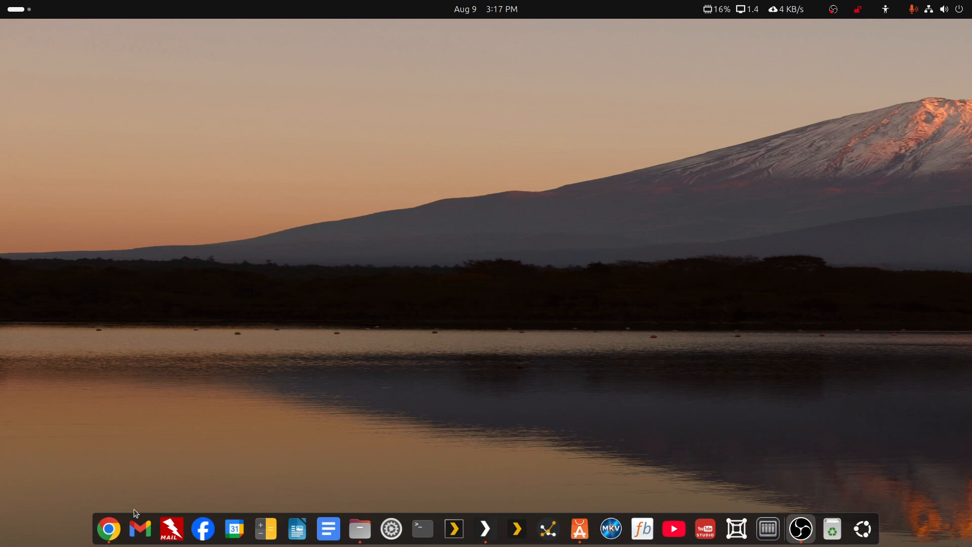
Search 'plex' in a new tab and open the Plex Media Server downloads page, maximized.
{"action": "left_click", "coordinate": [109, 528]}
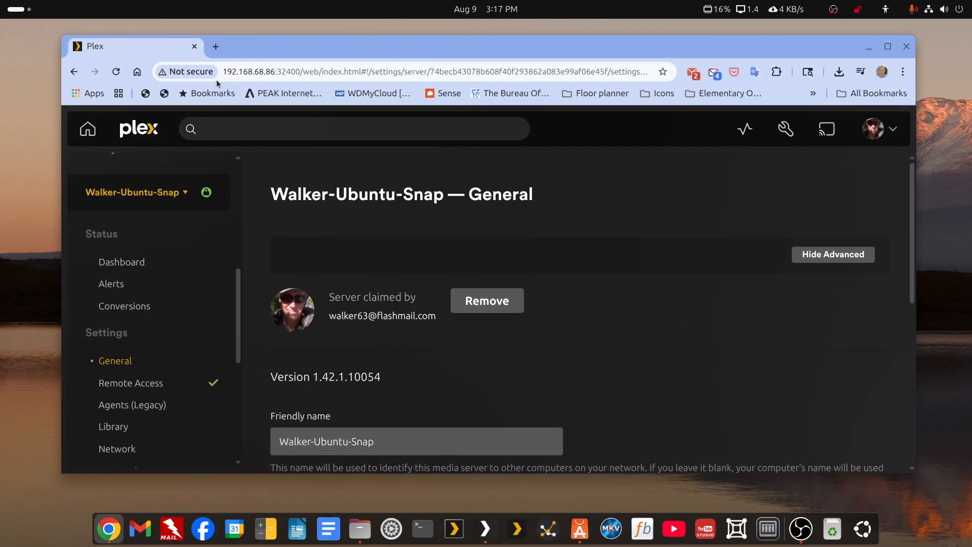
{"action": "left_click", "coordinate": [215, 46]}
{"action": "left_click", "coordinate": [359, 299]}
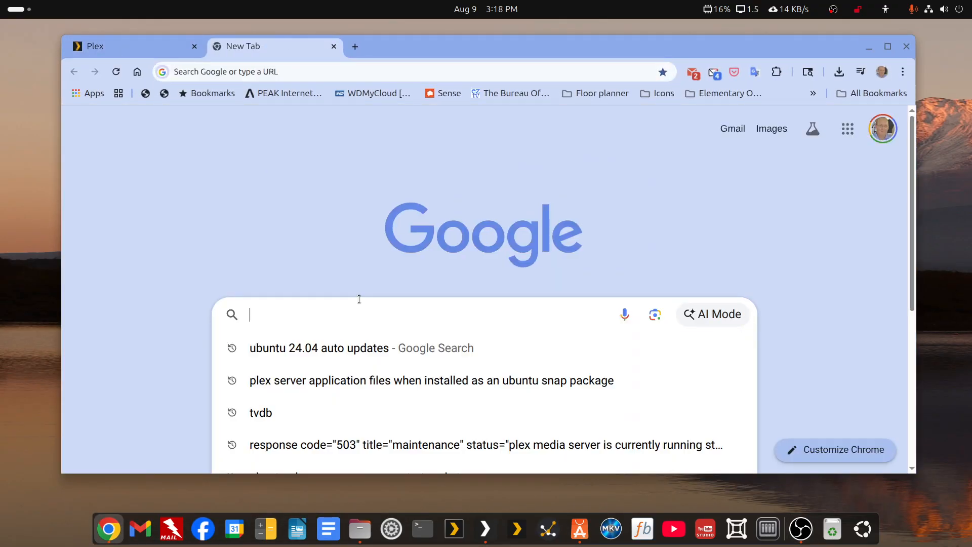
{"action": "type", "text": "plex downloads"}
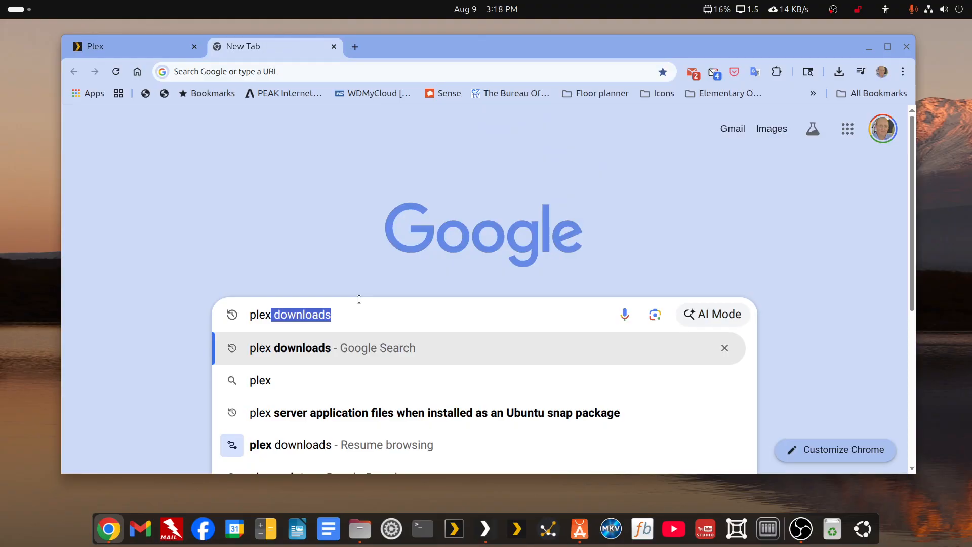
{"action": "key", "text": "Return"}
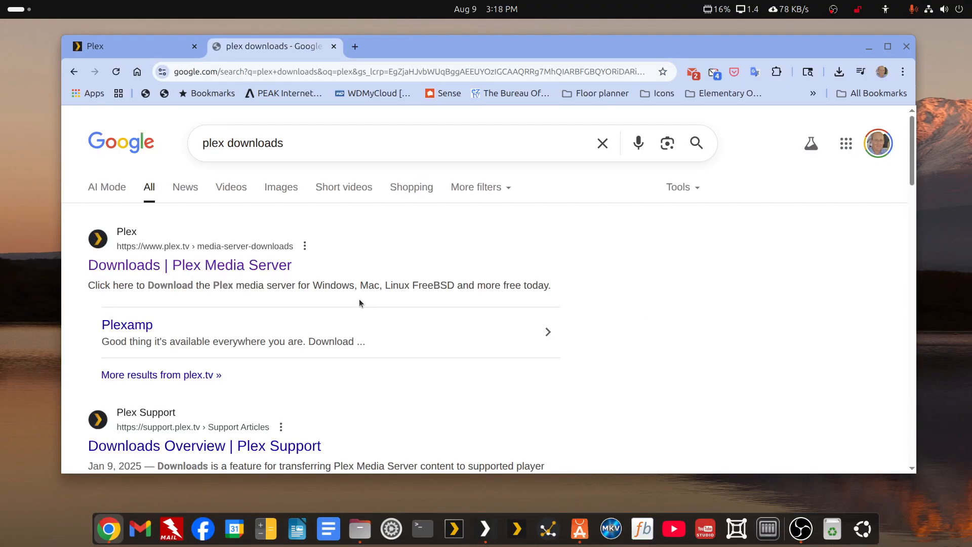
{"action": "left_click", "coordinate": [169, 265]}
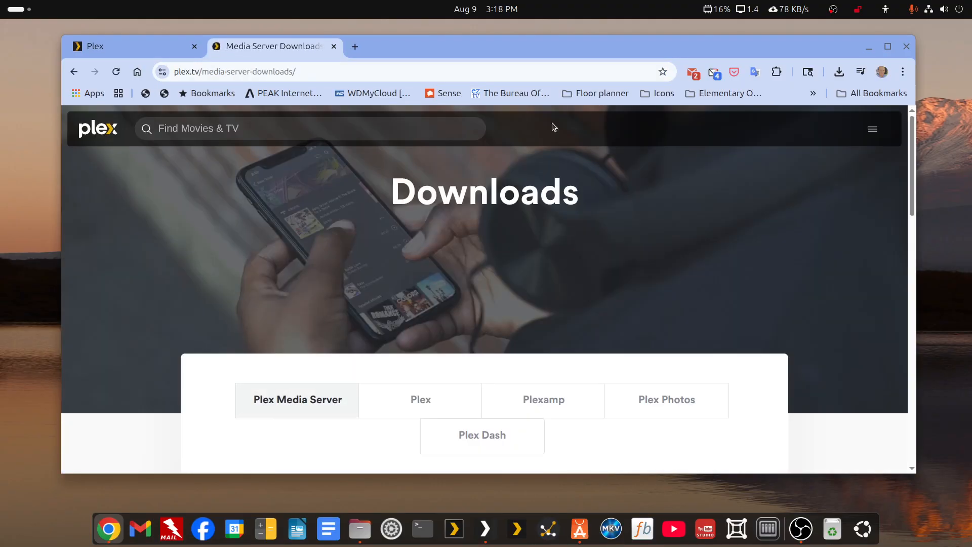
{"action": "double_click", "coordinate": [542, 45]}
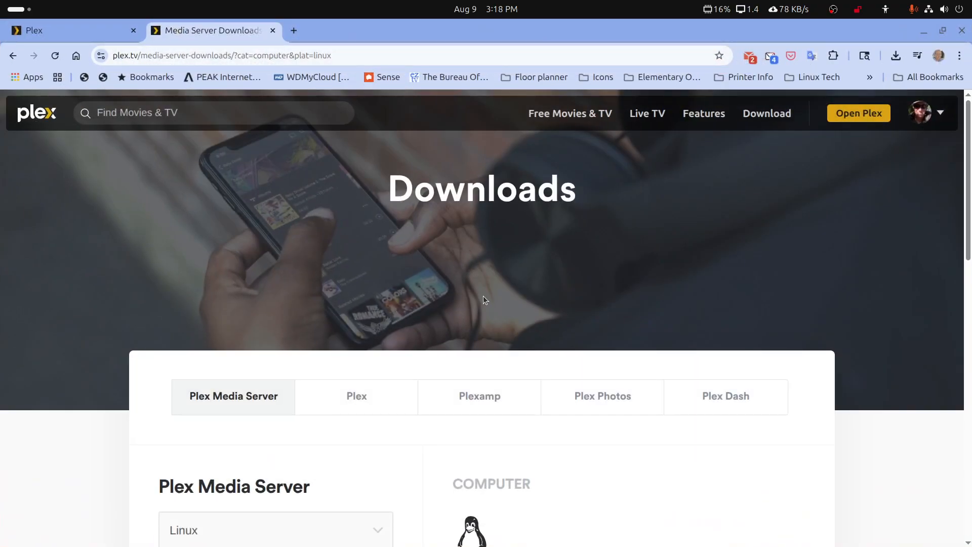
Download the Ubuntu (16.04+) / Debian (8+) Intel/AMD 64-bit .deb into Downloads.
{"action": "scroll", "coordinate": [483, 299], "scroll_direction": "down", "scroll_amount": 2}
{"action": "scroll", "coordinate": [482, 295], "scroll_direction": "down", "scroll_amount": 3}
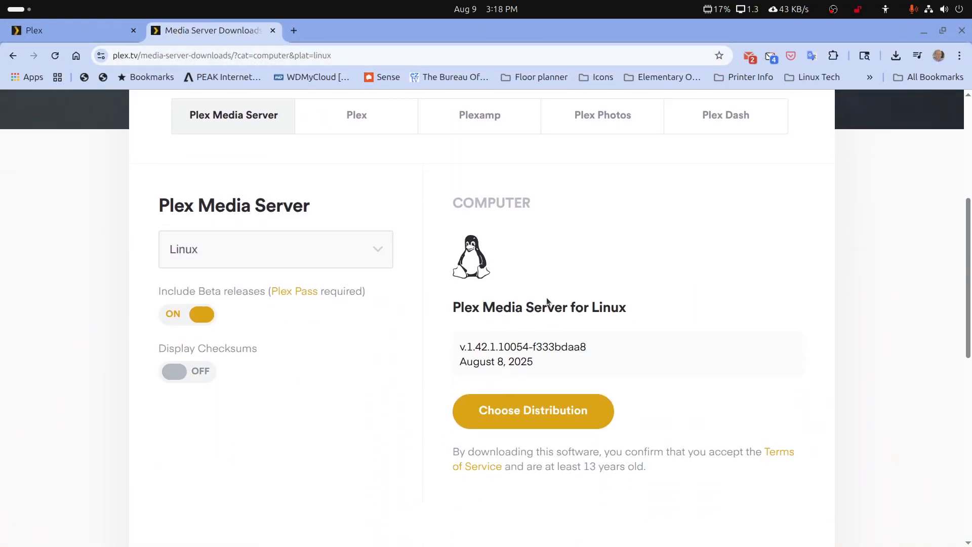
{"action": "left_click", "coordinate": [545, 420]}
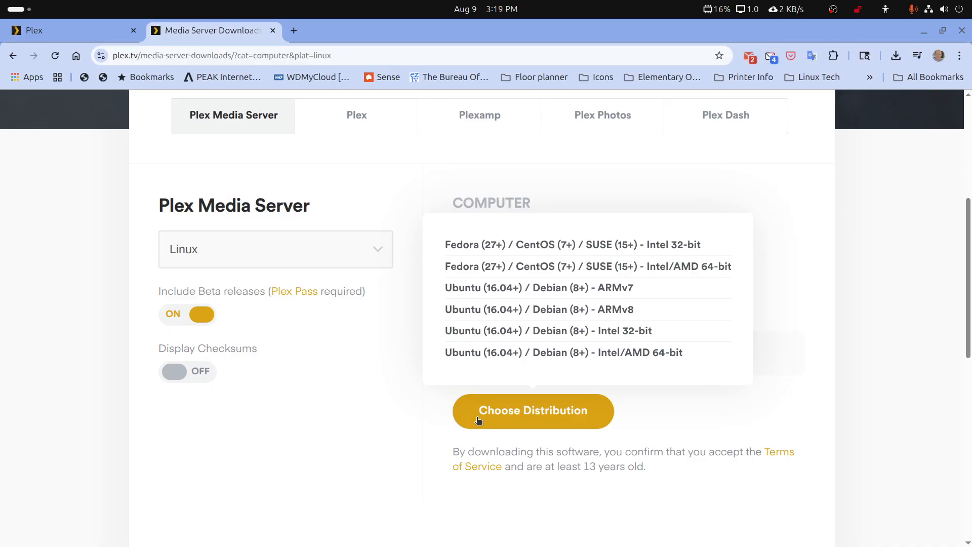
{"action": "left_click", "coordinate": [504, 352]}
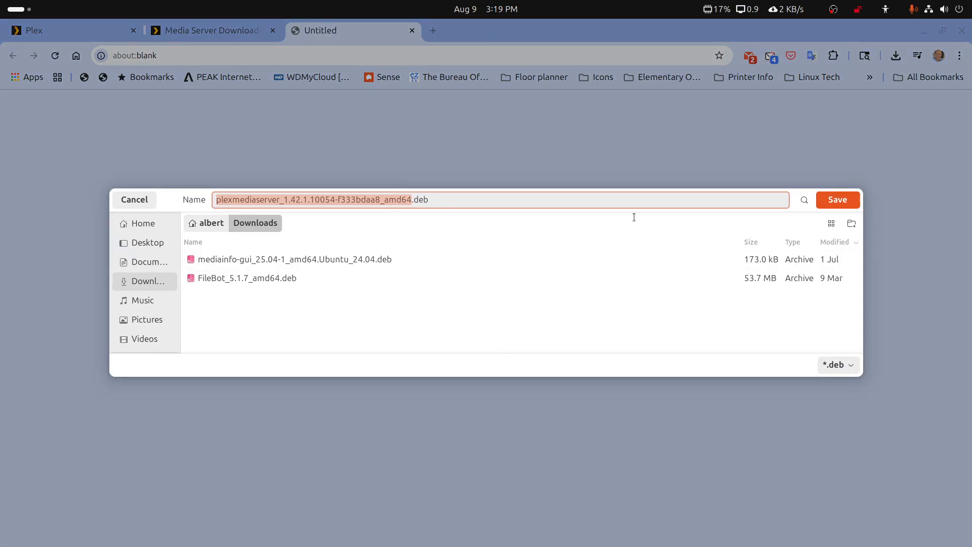
{"action": "left_click", "coordinate": [828, 204]}
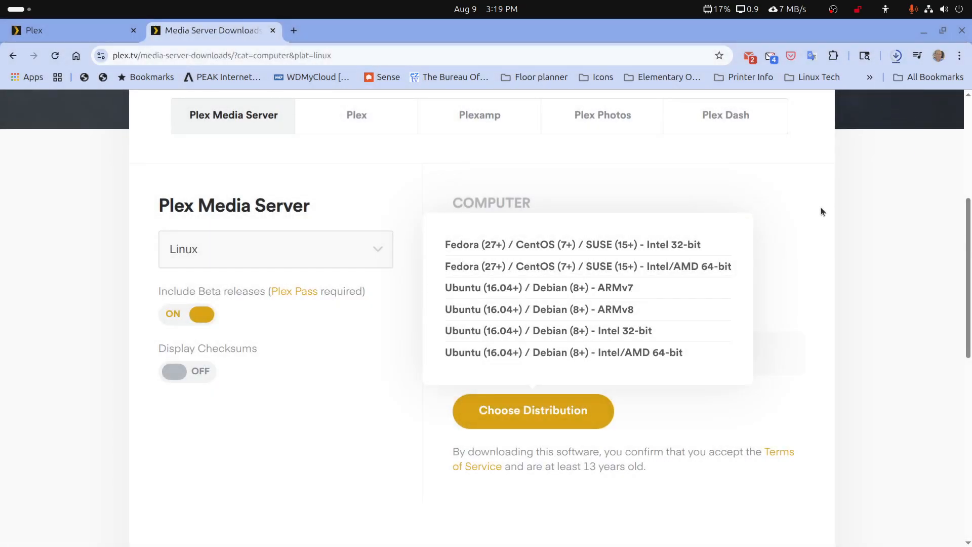
{"action": "left_click", "coordinate": [922, 32]}
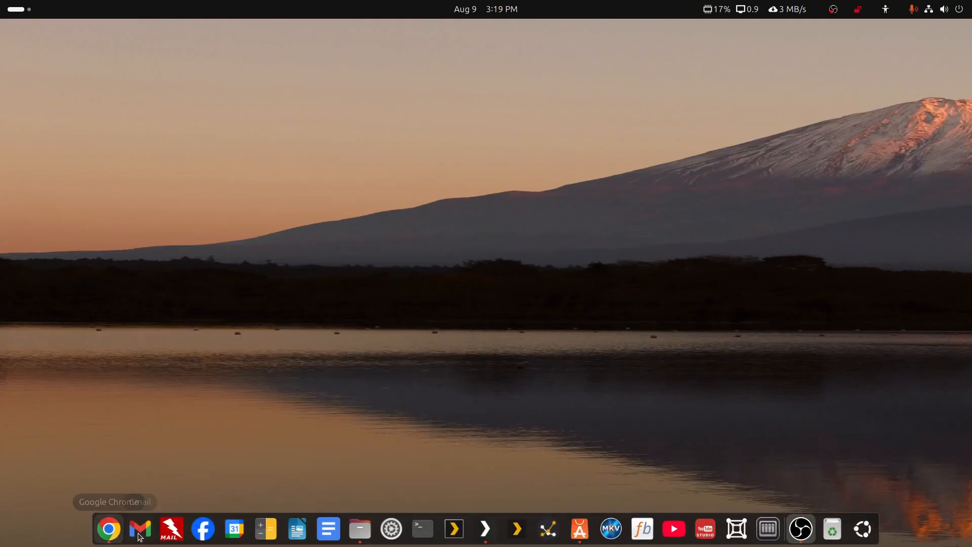
{"action": "left_click", "coordinate": [579, 528]}
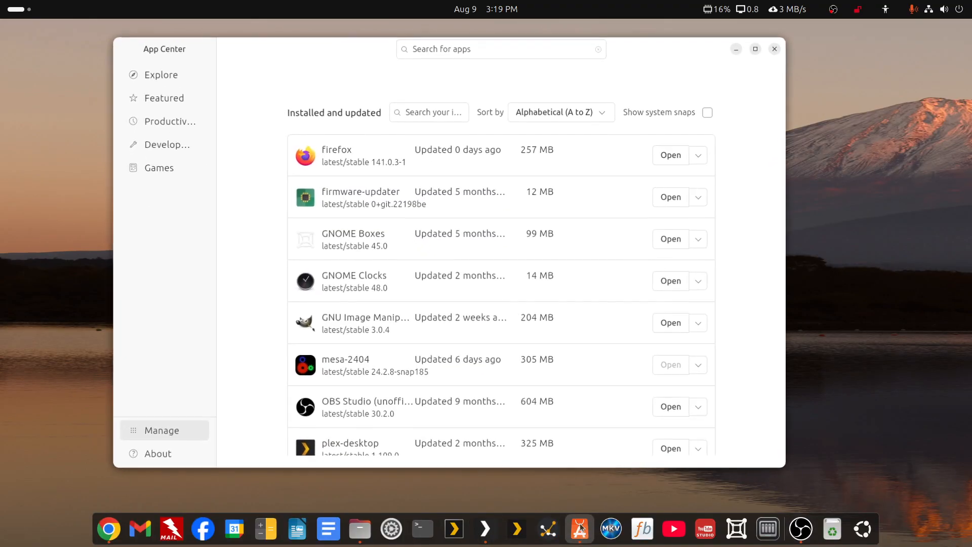
{"action": "left_click", "coordinate": [465, 49]}
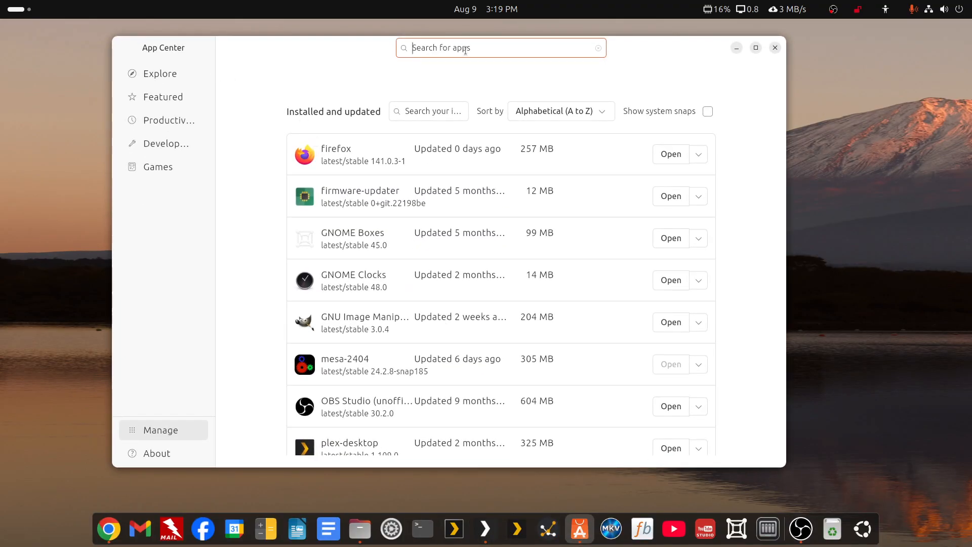
{"action": "type", "text": "eddy"}
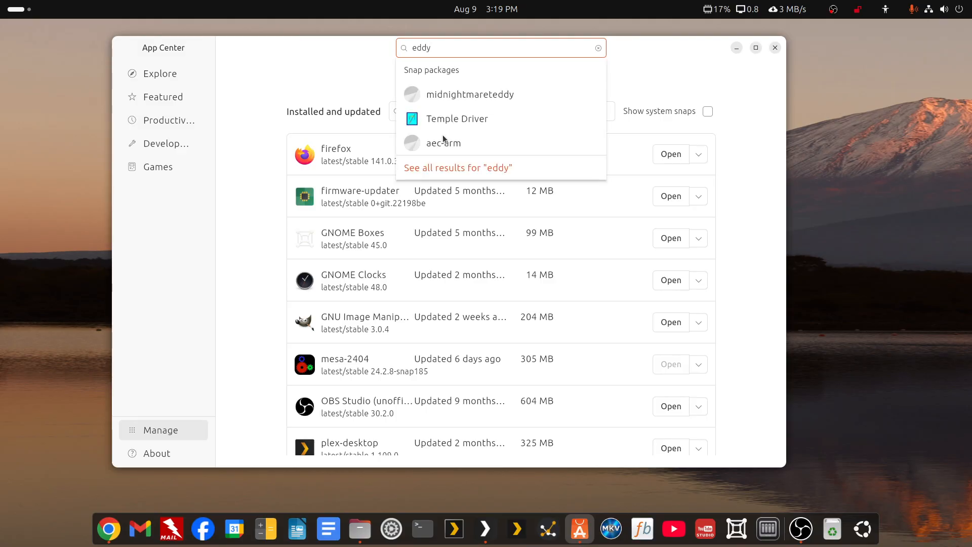
{"action": "left_click", "coordinate": [453, 169]}
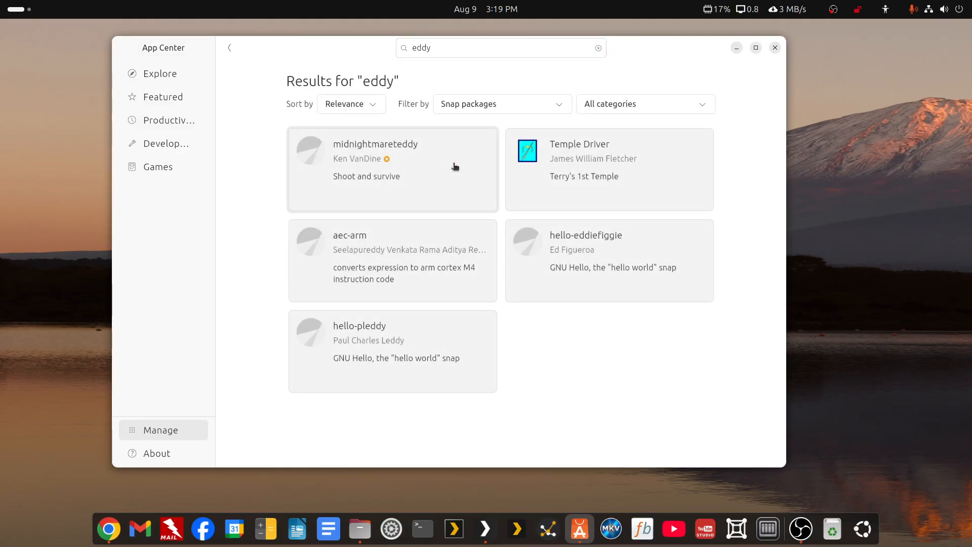
{"action": "left_click", "coordinate": [480, 55]}
{"action": "left_click", "coordinate": [21, 10]}
{"action": "type", "text": "edd"}
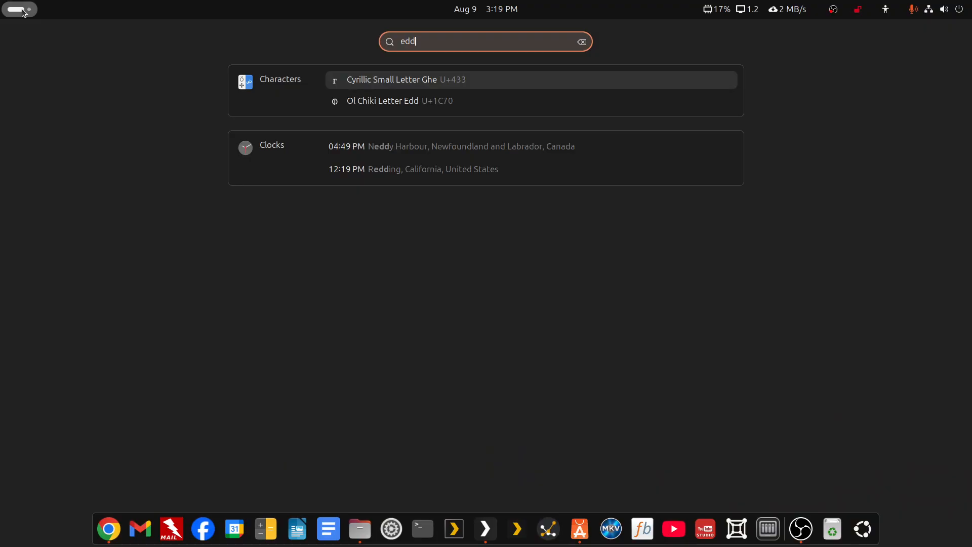
{"action": "key", "text": "BackSpace"}
{"action": "key", "text": "BackSpace"}
{"action": "key", "text": "BackSpace"}
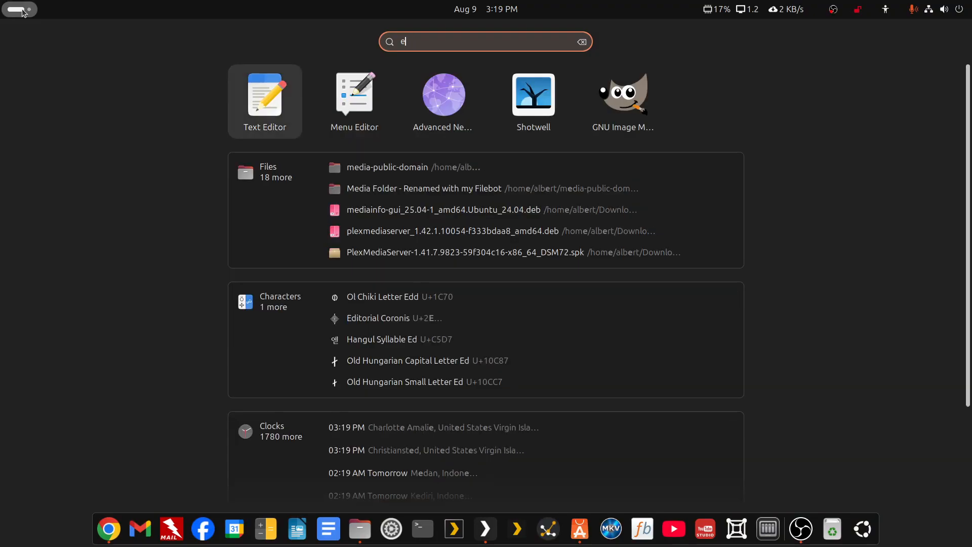
{"action": "left_click", "coordinate": [579, 529]}
{"action": "type", "text": "gdebi"}
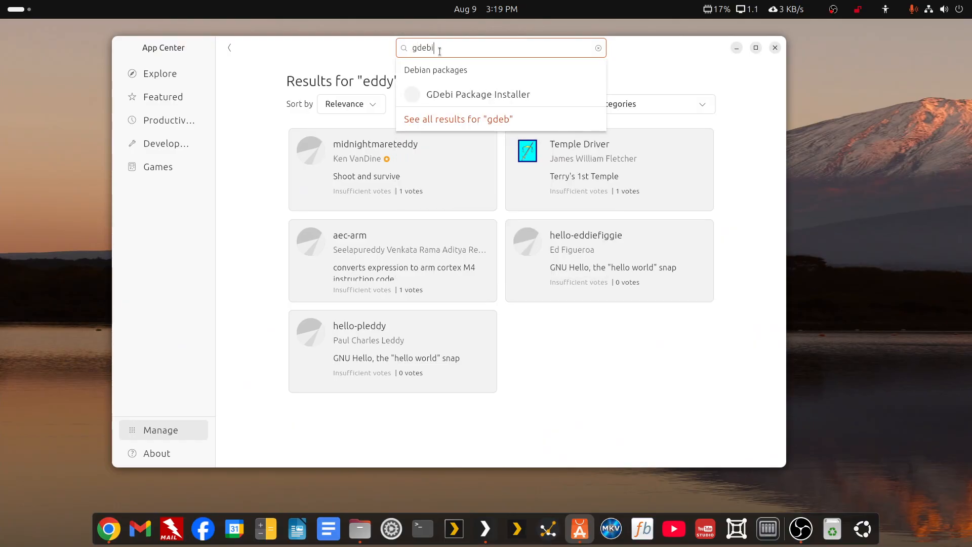
{"action": "left_click", "coordinate": [450, 98]}
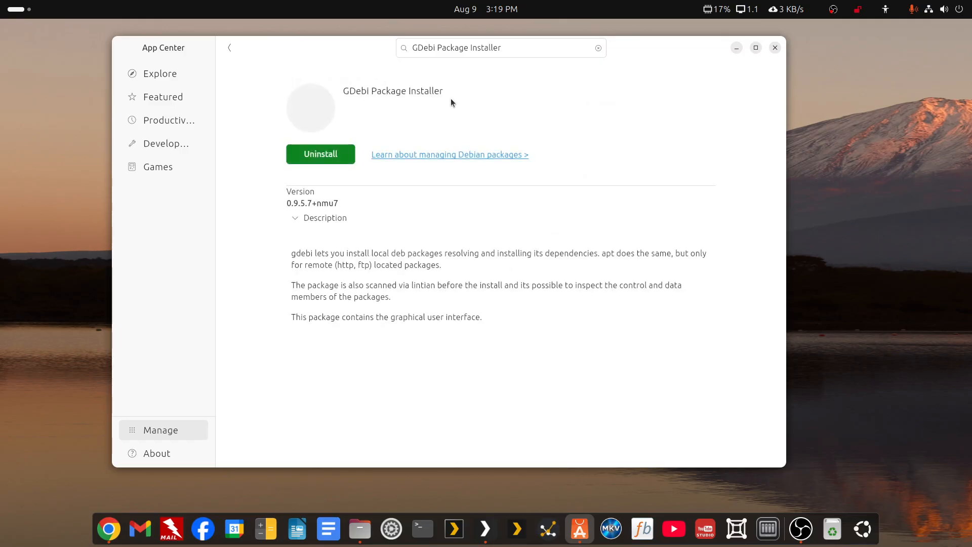
Open the plexmediaserver_1.42.1.10054 amd64 .deb from Downloads in GDebi, then close the installer.
{"action": "left_click", "coordinate": [774, 48]}
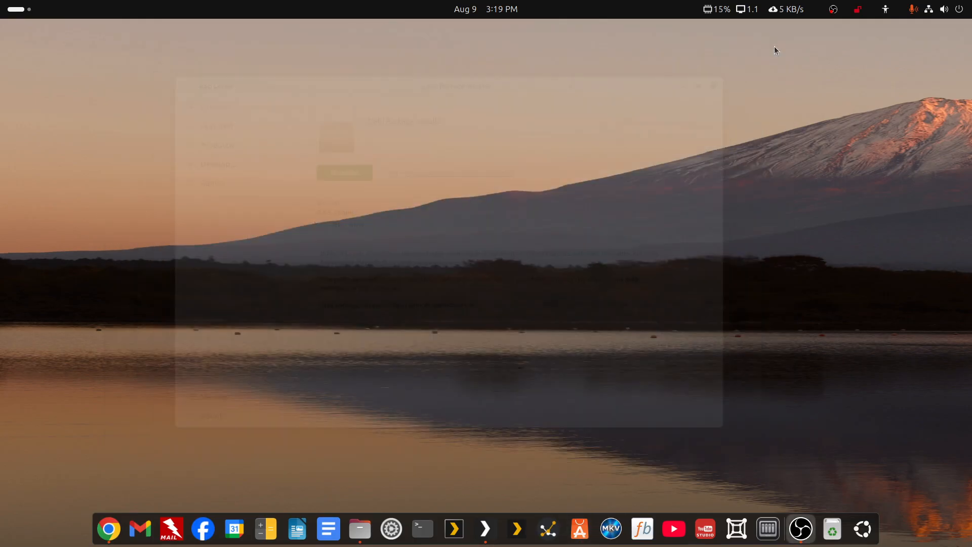
{"action": "left_click", "coordinate": [358, 535]}
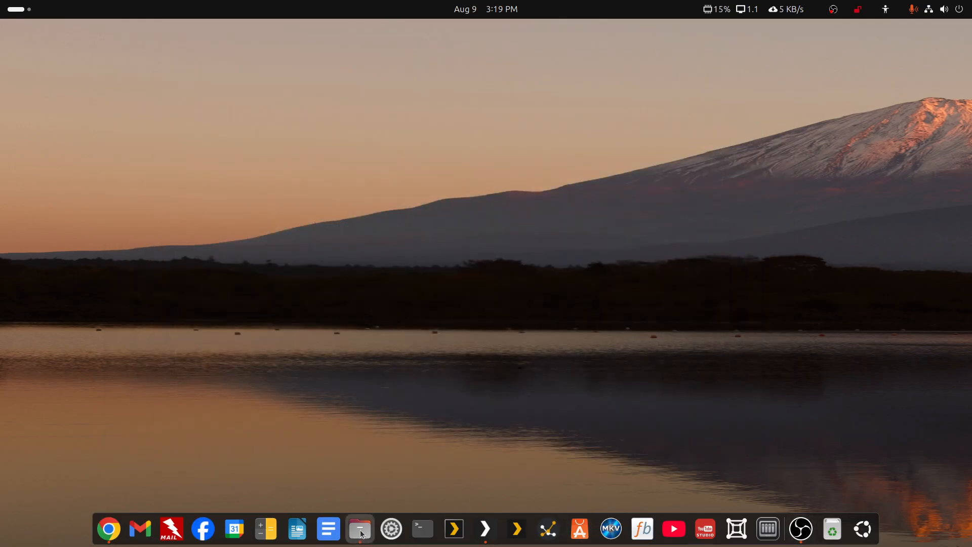
{"action": "left_click_drag", "start_coordinate": [799, 546], "coordinate": [639, 45]}
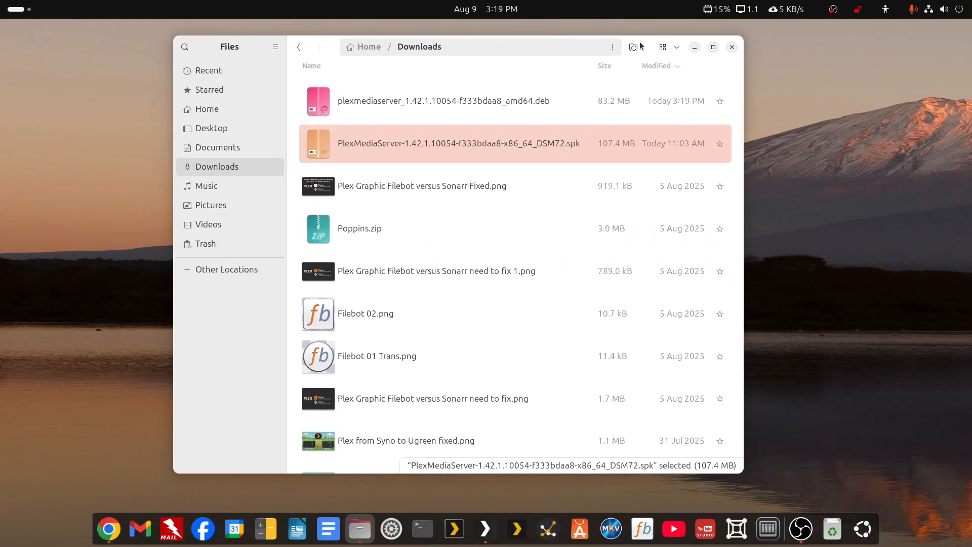
{"action": "right_click", "coordinate": [351, 103]}
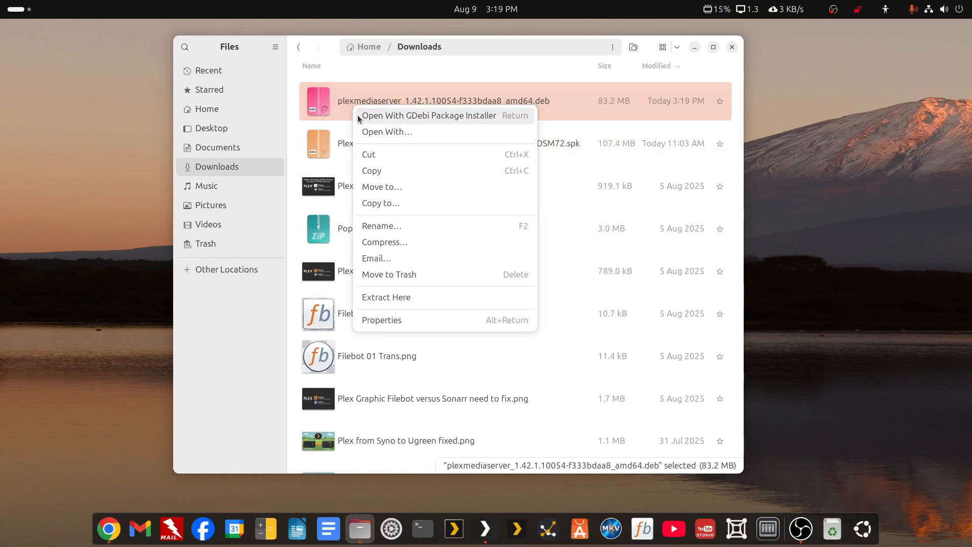
{"action": "left_click", "coordinate": [415, 114]}
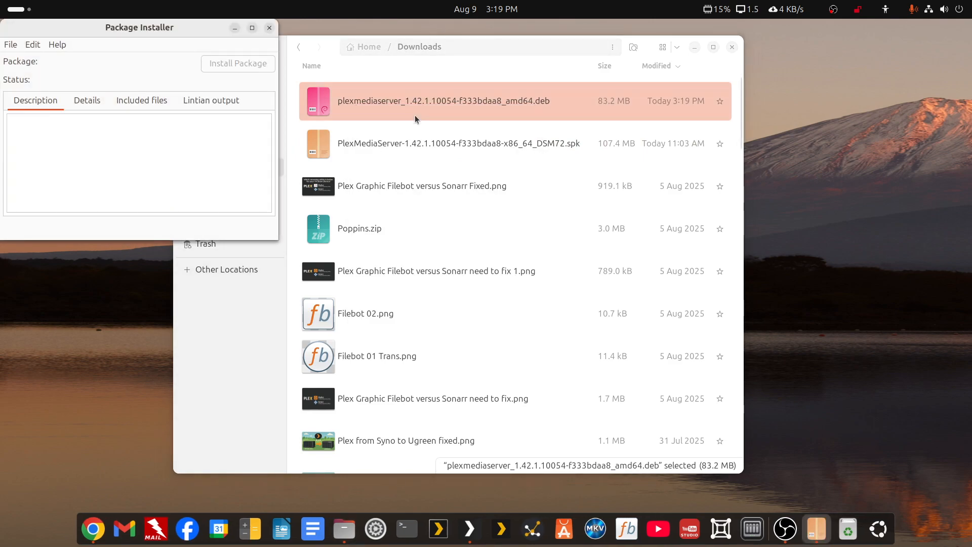
{"action": "left_click_drag", "start_coordinate": [211, 32], "coordinate": [555, 84]}
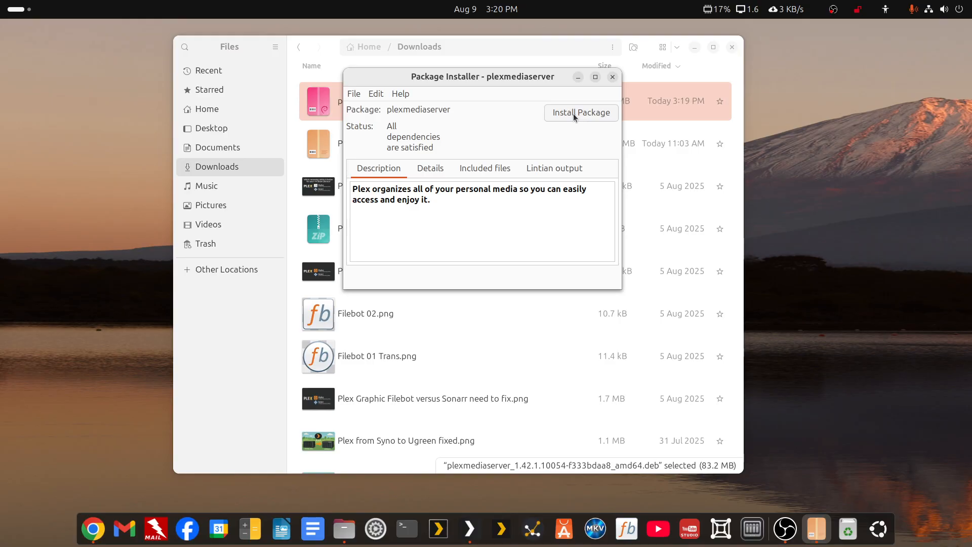
{"action": "left_click", "coordinate": [612, 76]}
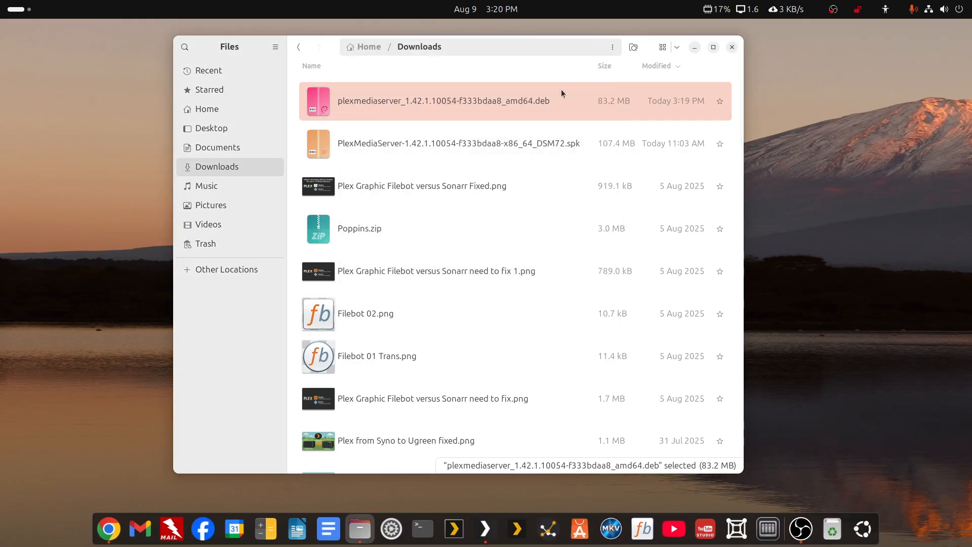
{"action": "right_click", "coordinate": [439, 108]}
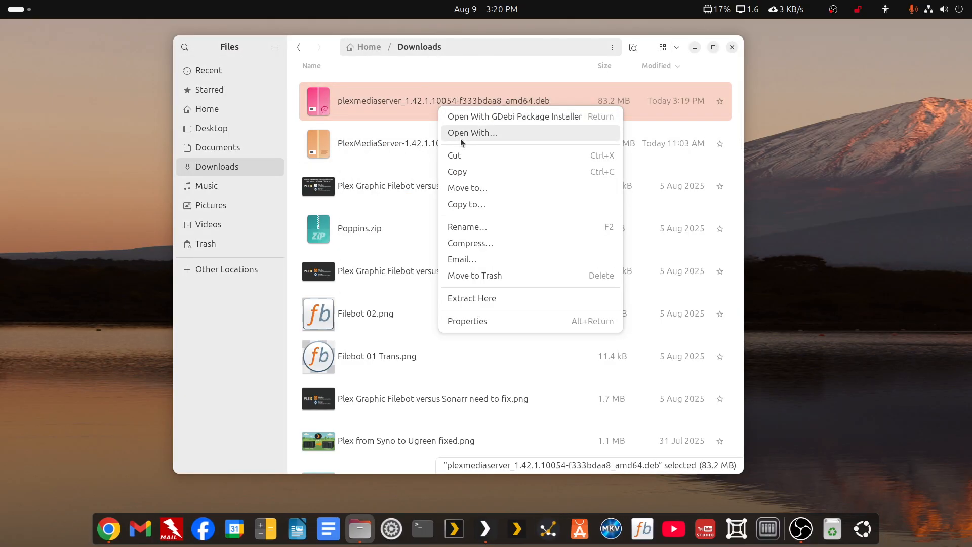
{"action": "left_click", "coordinate": [460, 135]}
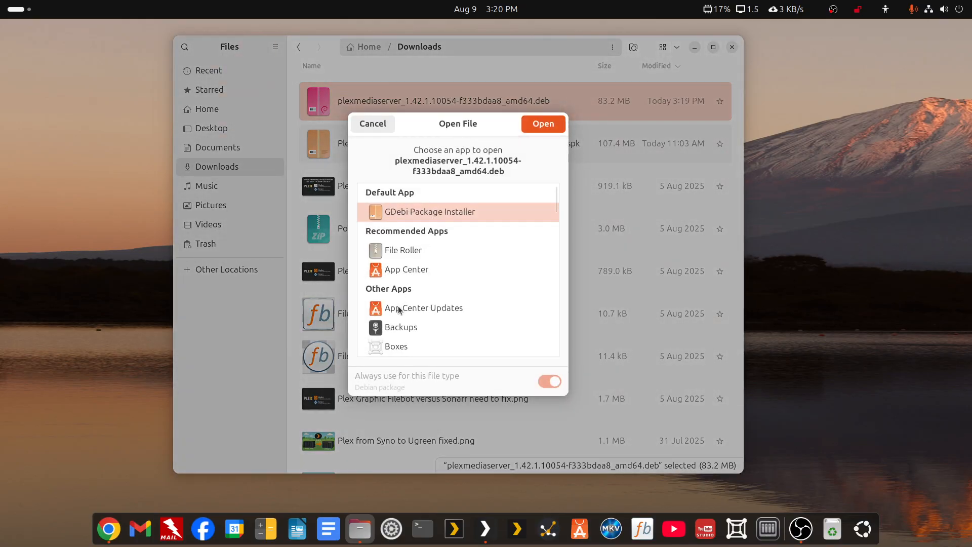
{"action": "left_click", "coordinate": [404, 273]}
{"action": "left_click", "coordinate": [550, 125]}
{"action": "left_click_drag", "start_coordinate": [561, 31], "coordinate": [659, 56]}
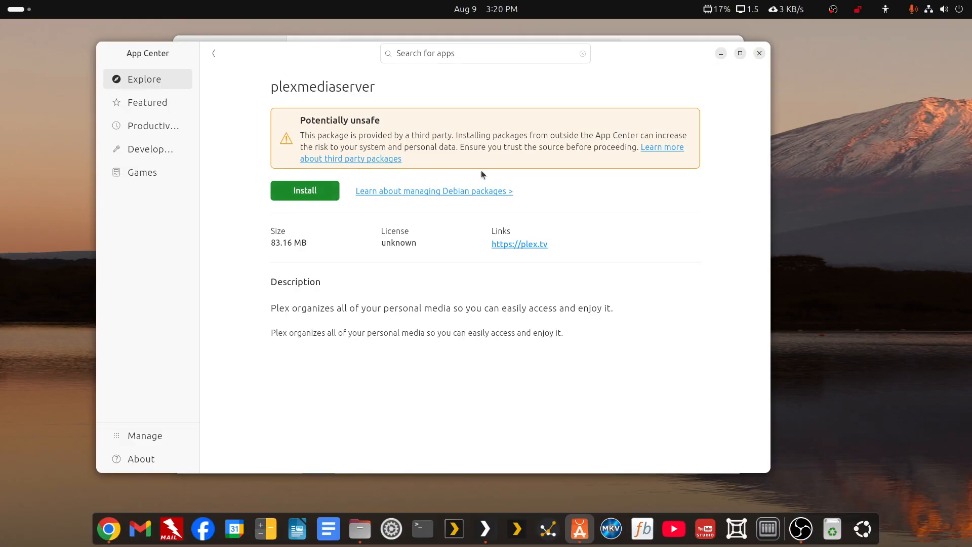
{"action": "left_click", "coordinate": [759, 54]}
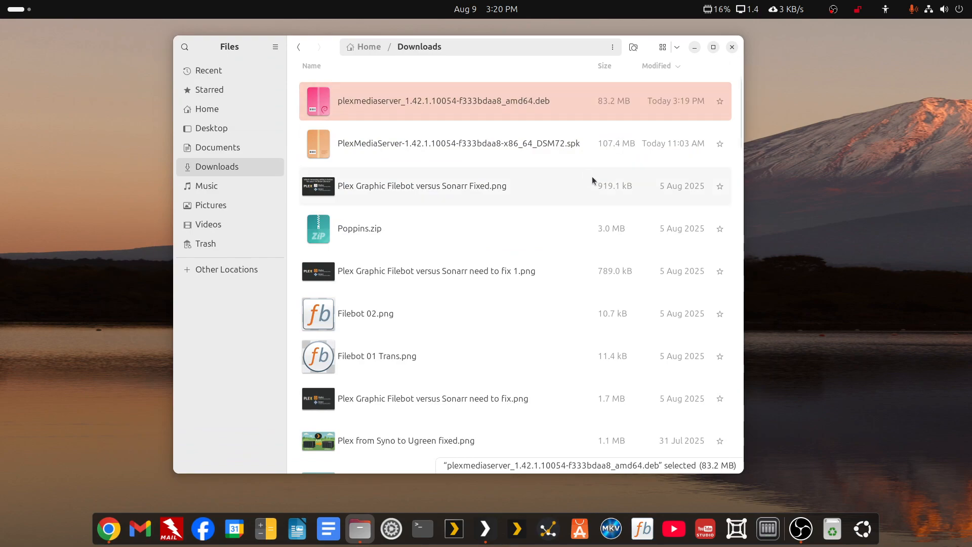